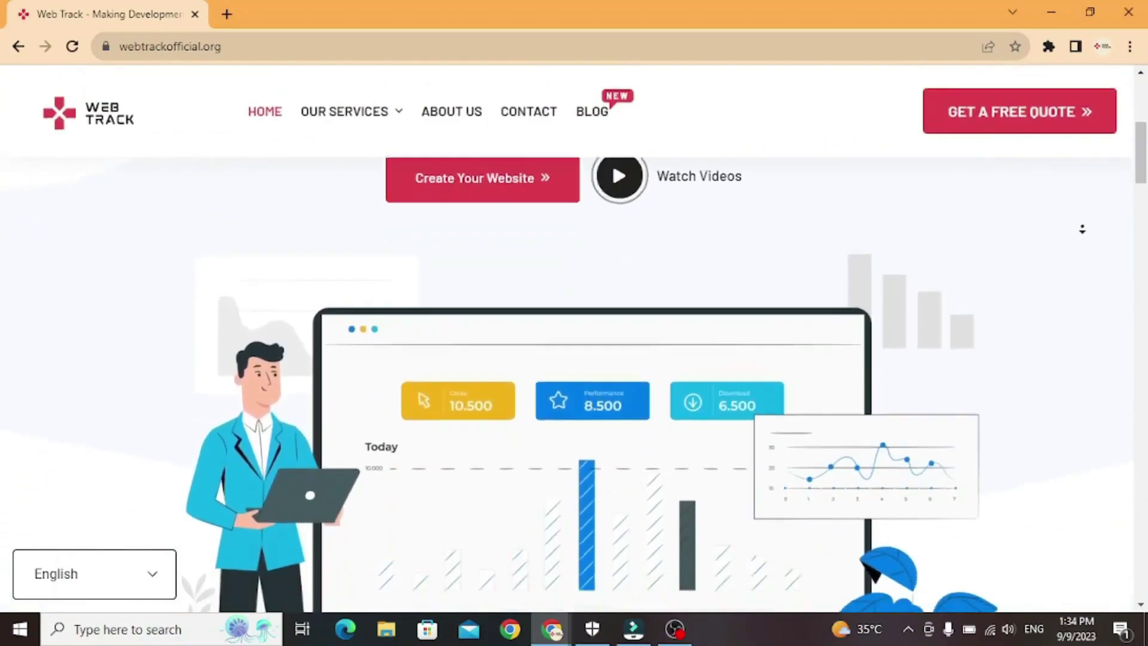
Scroll the Web Track homepage from the hero through services, process steps and client testimonials.
{"action": "scroll", "coordinate": [1083, 237], "scroll_direction": "down", "scroll_amount": 8}
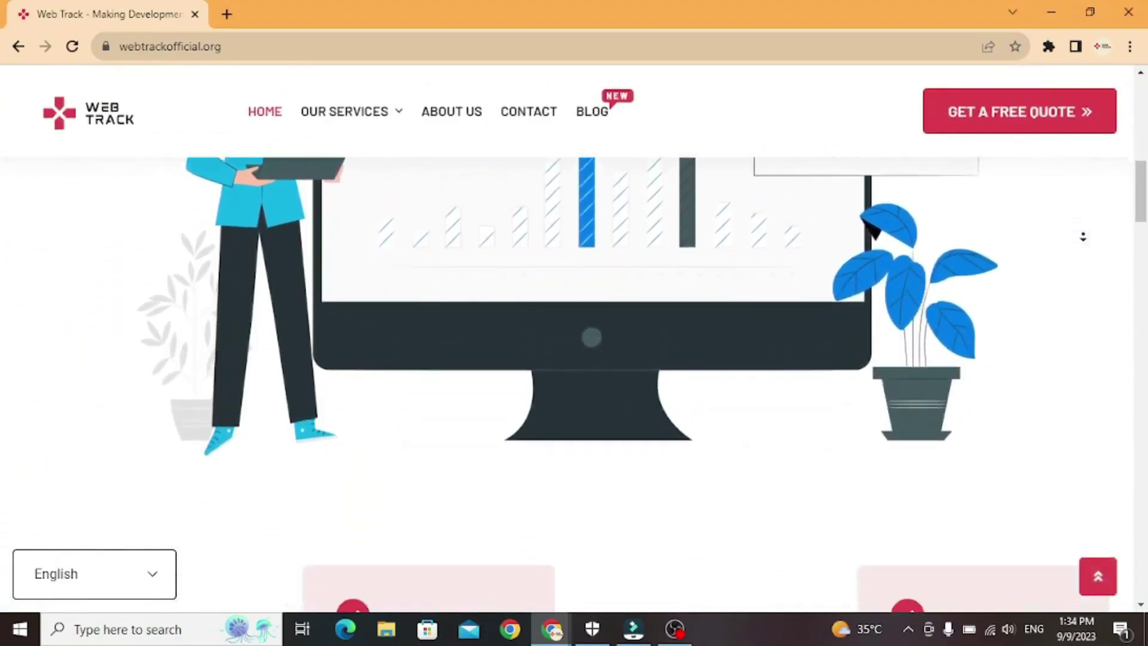
{"action": "scroll", "coordinate": [1083, 237], "scroll_direction": "down", "scroll_amount": 7}
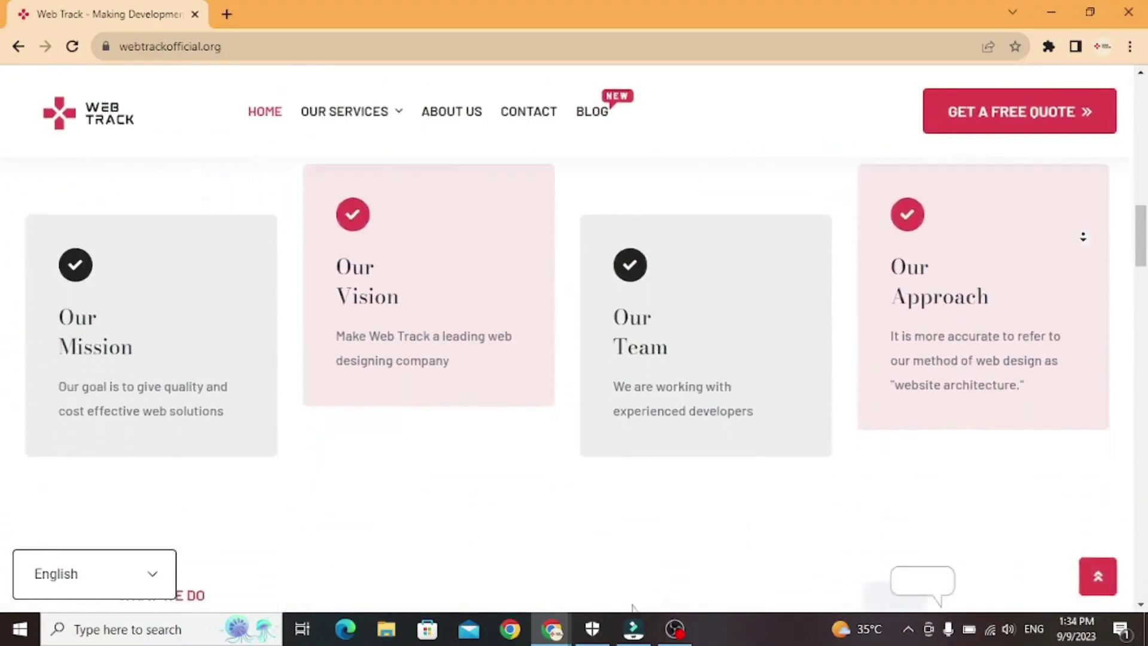
{"action": "scroll", "coordinate": [1083, 236], "scroll_direction": "down", "scroll_amount": 7}
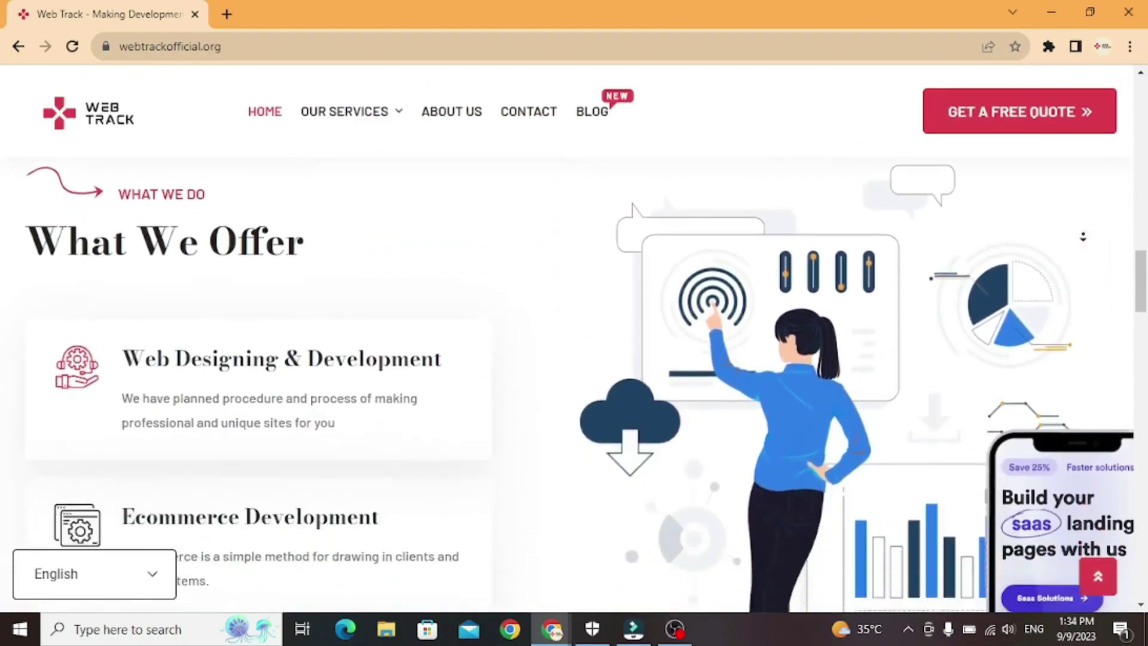
{"action": "scroll", "coordinate": [1084, 246], "scroll_direction": "down", "scroll_amount": 10}
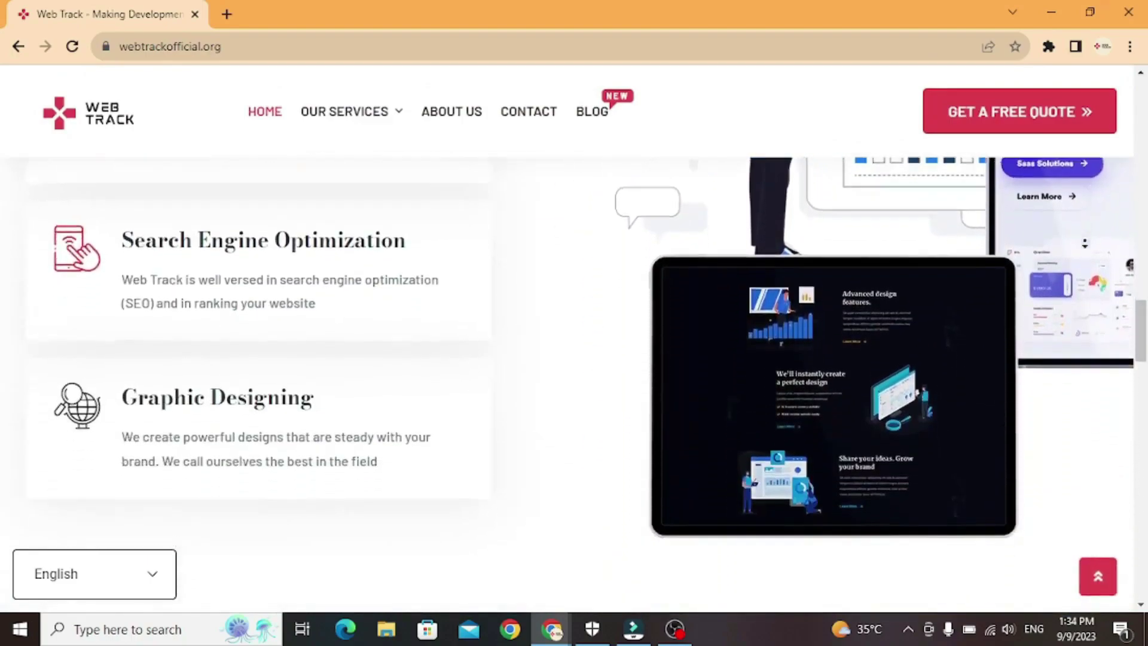
{"action": "scroll", "coordinate": [1084, 250], "scroll_direction": "down", "scroll_amount": 10}
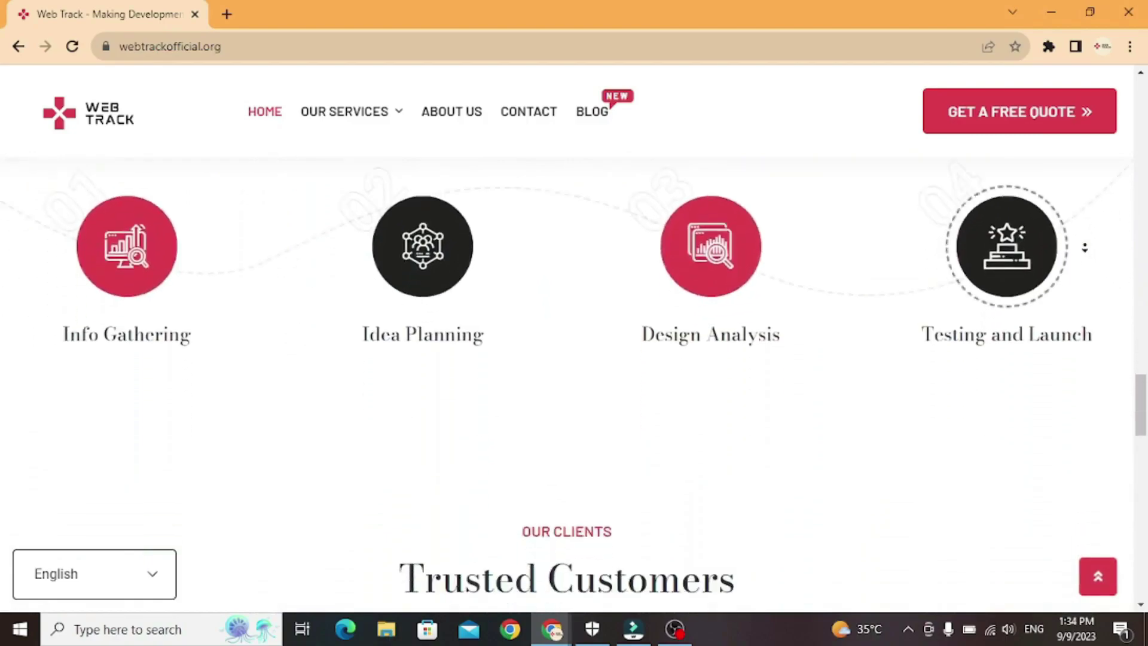
{"action": "scroll", "coordinate": [1084, 245], "scroll_direction": "down", "scroll_amount": 10}
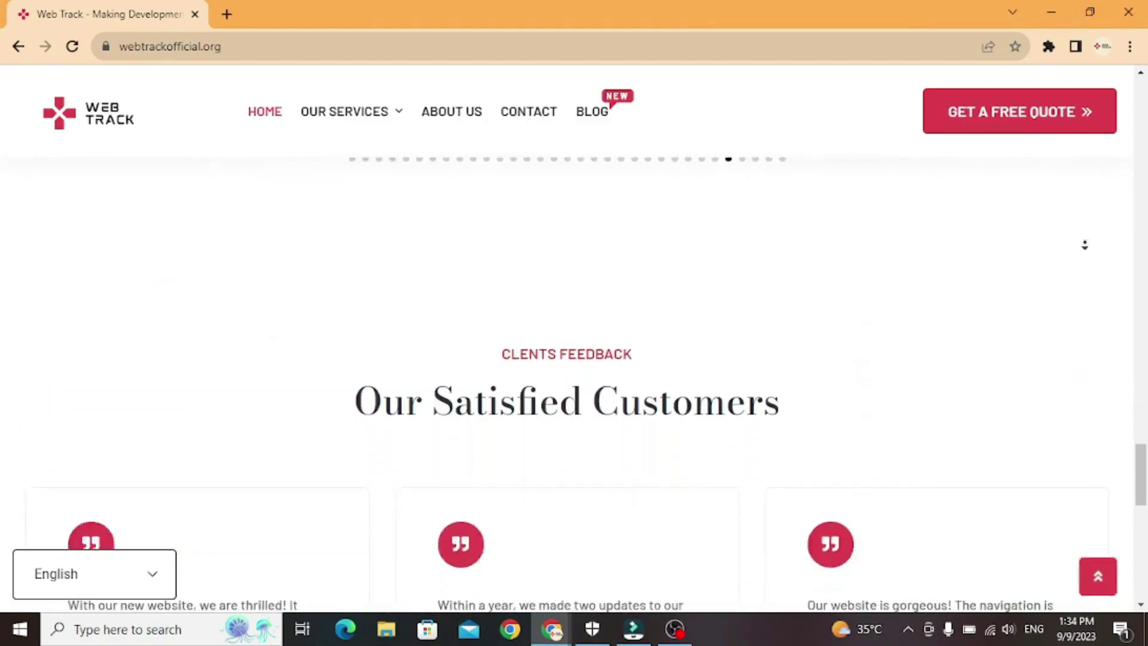
{"action": "scroll", "coordinate": [1085, 245], "scroll_direction": "down", "scroll_amount": 6}
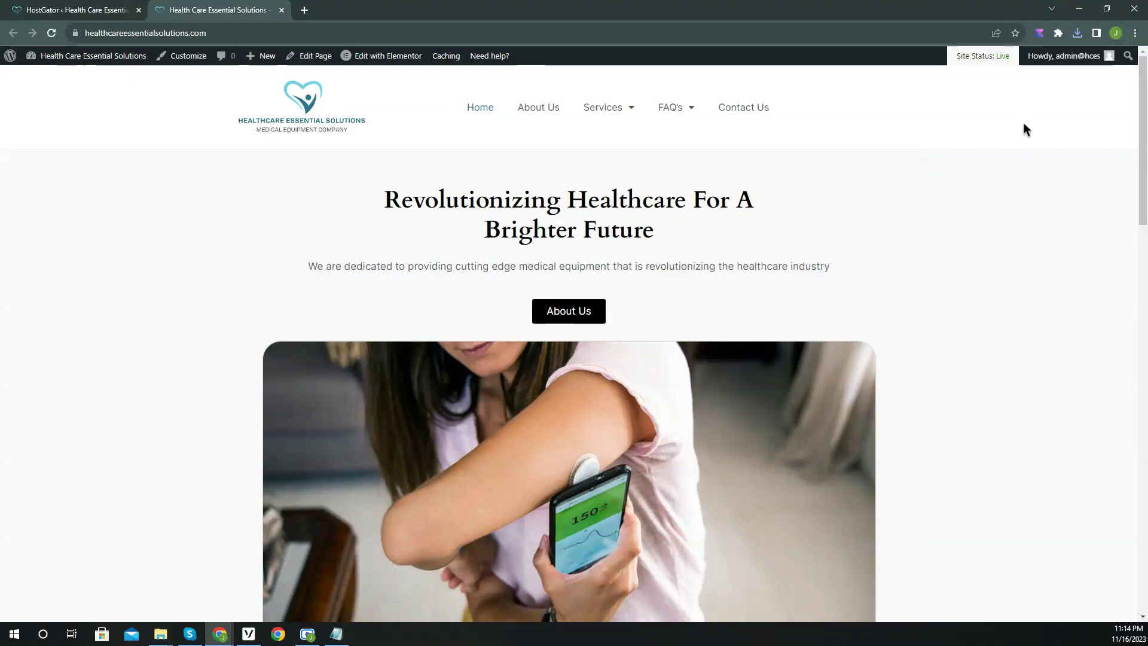
Add a Heading widget reading 'Revolutionizing Healthcare for a Brighter Future' to the empty section.
{"action": "middle_click", "coordinate": [1024, 122]}
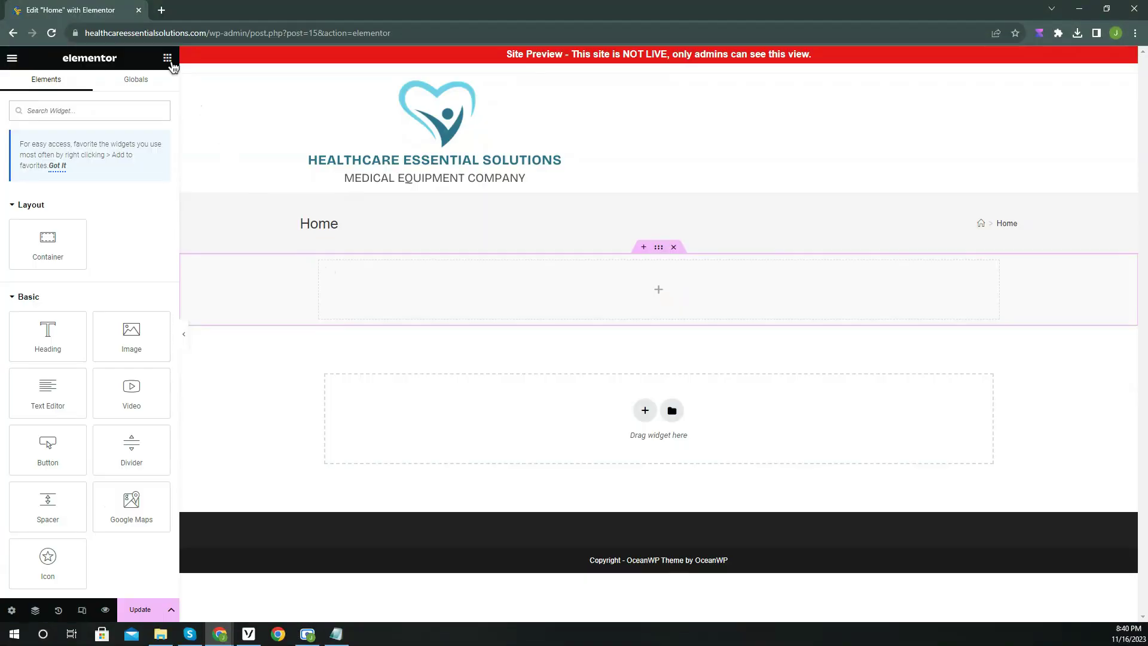
{"action": "left_click_drag", "start_coordinate": [32, 332], "coordinate": [610, 293]}
{"action": "left_click", "coordinate": [65, 186]}
{"action": "key", "text": "ctrl+a"}
{"action": "type", "text": "Revolutionizing Healthcare for a "}
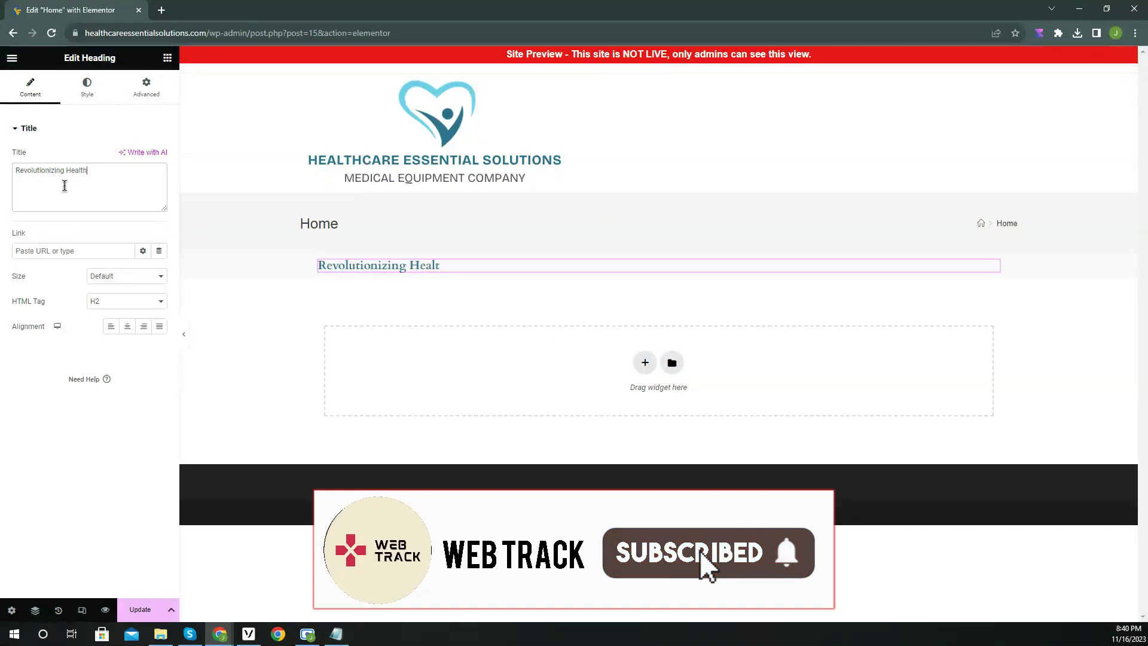
{"action": "type", "text": "Brighter Future"}
Make the heading text black and apply the Primary global font.
{"action": "left_click", "coordinate": [87, 96]}
{"action": "left_click", "coordinate": [159, 156]}
{"action": "left_click_drag", "start_coordinate": [127, 263], "coordinate": [72, 316]}
{"action": "left_click", "coordinate": [38, 98]}
{"action": "left_click", "coordinate": [87, 88]}
{"action": "left_click", "coordinate": [143, 181]}
{"action": "left_click", "coordinate": [59, 243]}
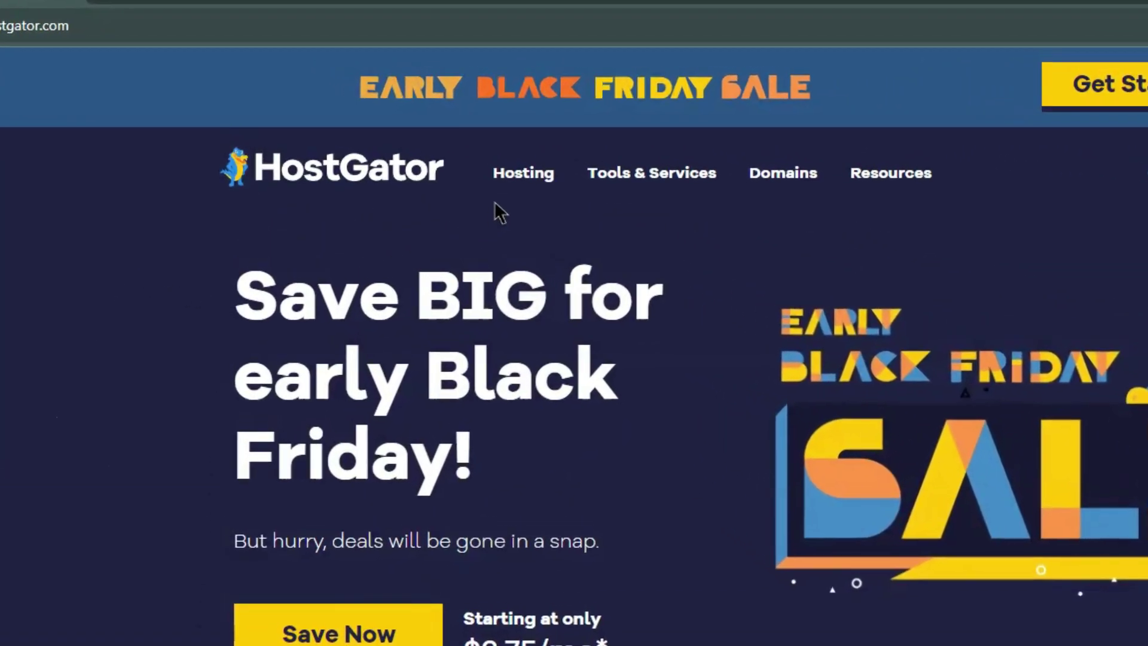
Open HostGator's Shared Hosting plans, close the feedback popup, and buy the Hatchling plan.
{"action": "mouse_move", "coordinate": [413, 124]}
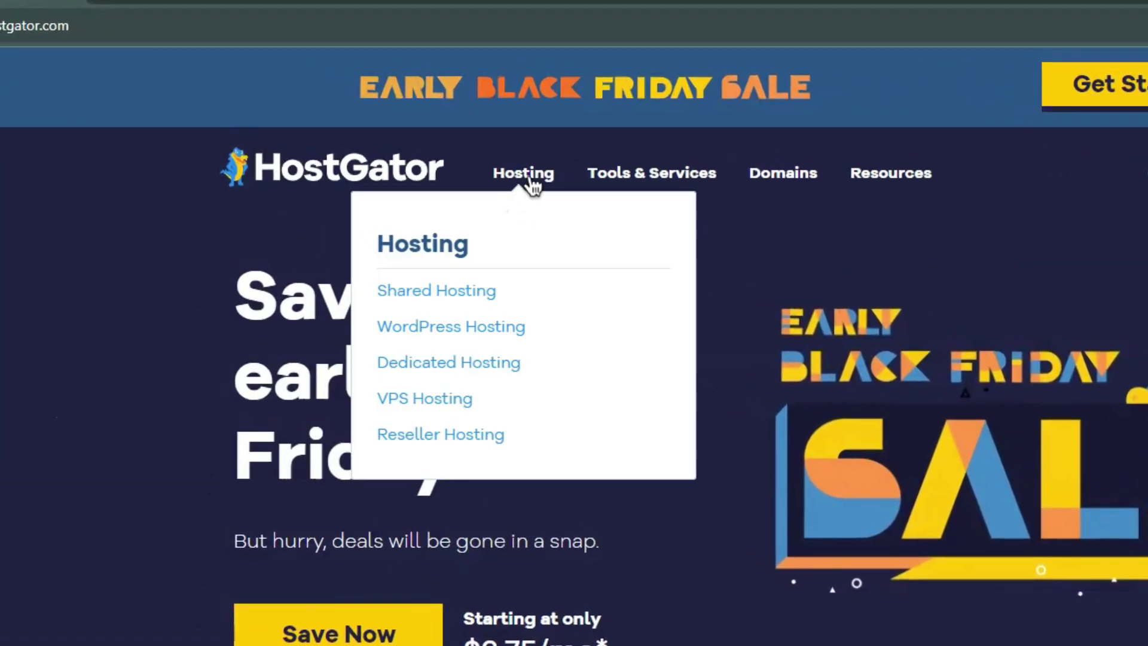
{"action": "left_click", "coordinate": [470, 292]}
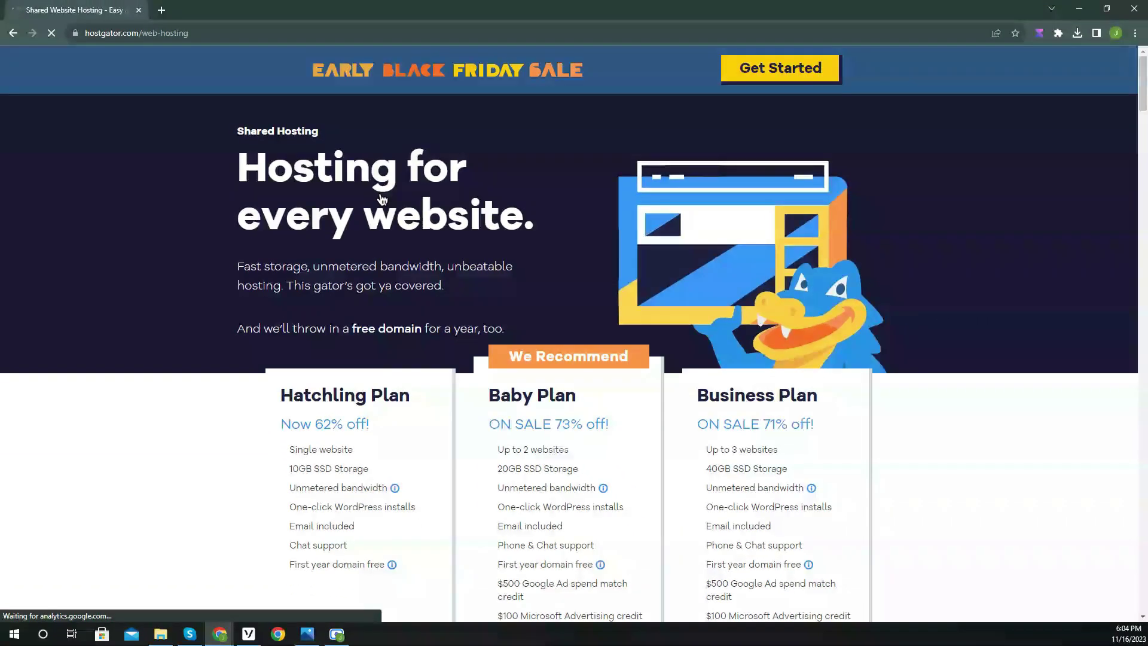
{"action": "scroll", "coordinate": [202, 287], "scroll_direction": "down", "scroll_amount": 3}
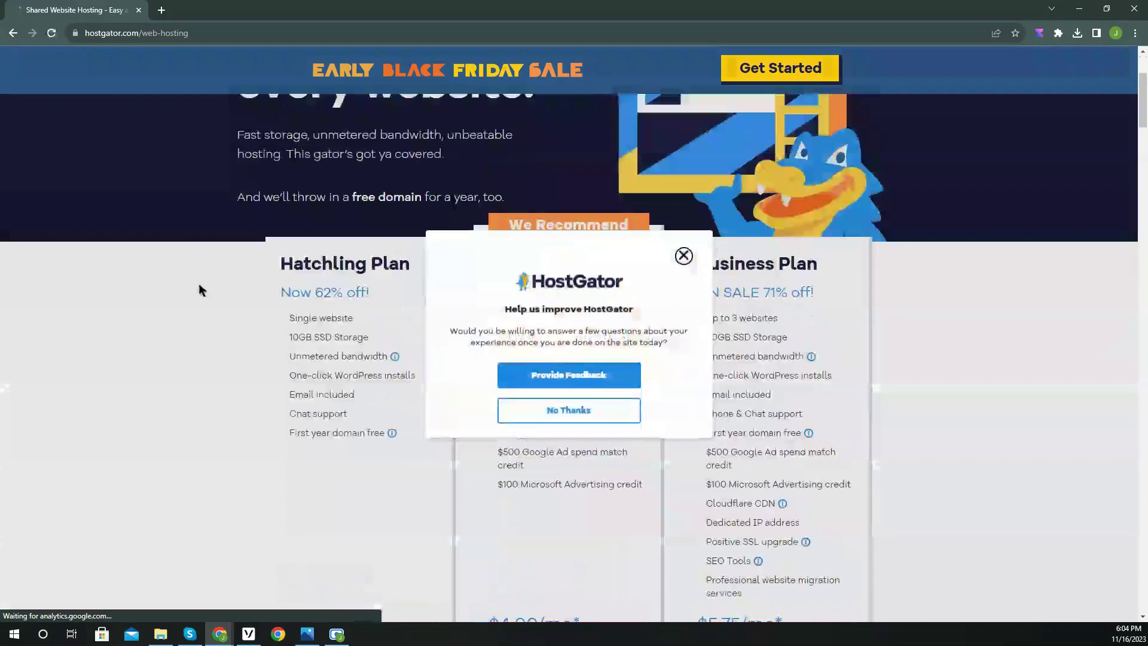
{"action": "left_click", "coordinate": [683, 256]}
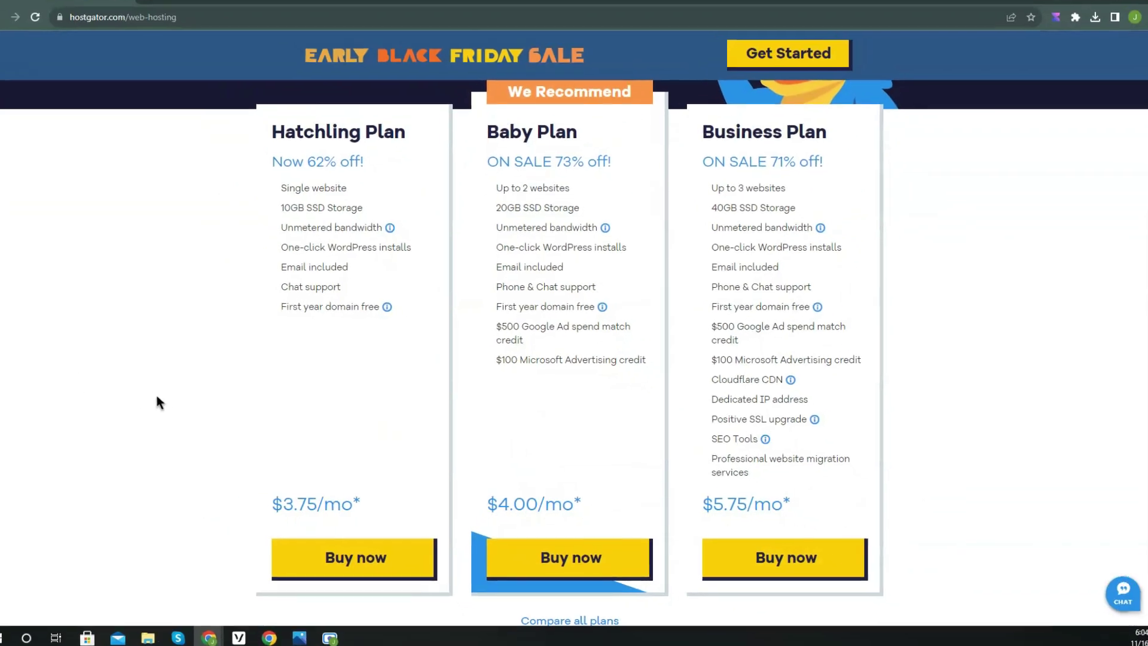
{"action": "left_click", "coordinate": [326, 553]}
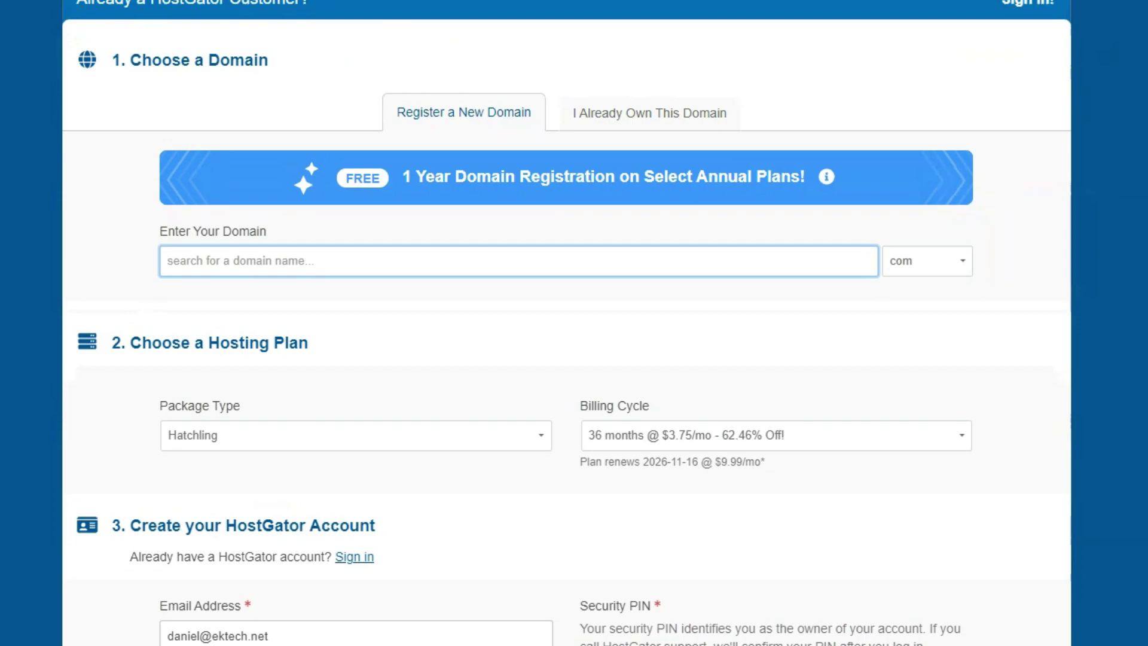
Enter healthcareessentialsolutions as the free domain and uncheck Domain Privacy Protection.
{"action": "left_click", "coordinate": [234, 261]}
{"action": "left_click", "coordinate": [235, 261]}
{"action": "type", "text": "healthc"}
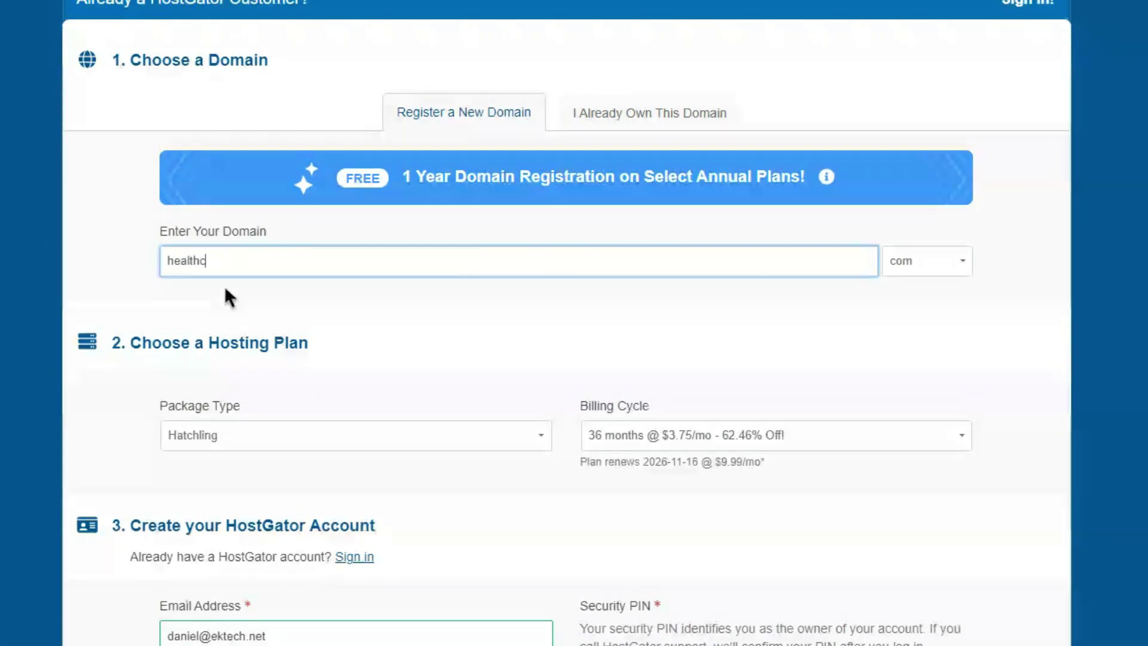
{"action": "type", "text": "areessentialsolutions"}
{"action": "key", "text": "Tab"}
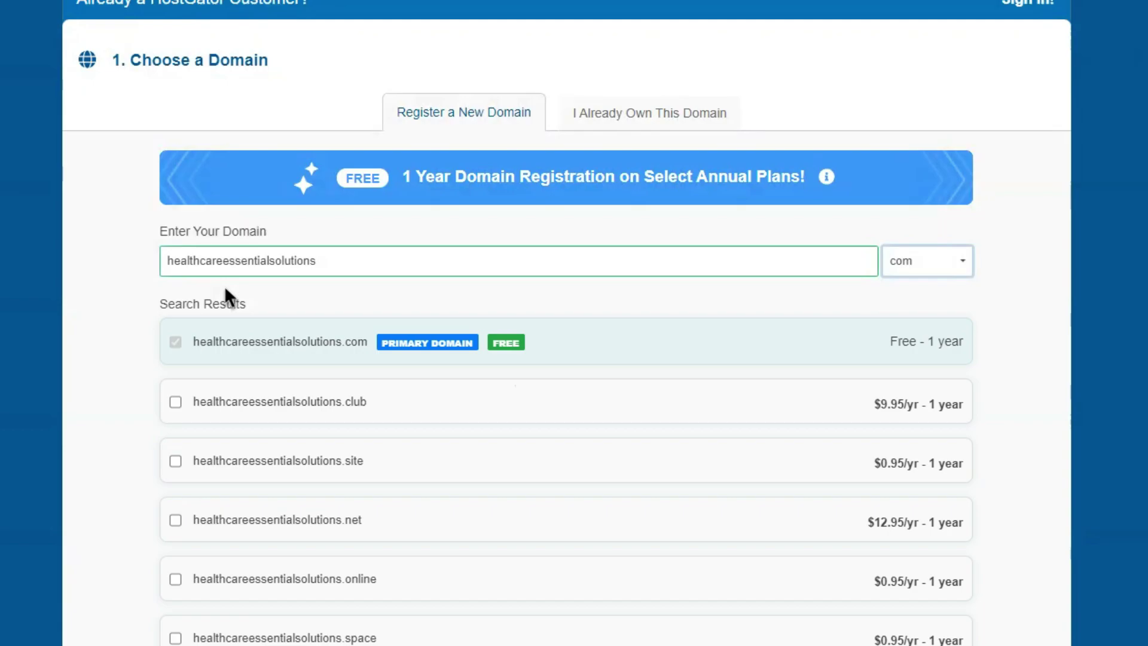
{"action": "scroll", "coordinate": [251, 335], "scroll_direction": "down", "scroll_amount": 15}
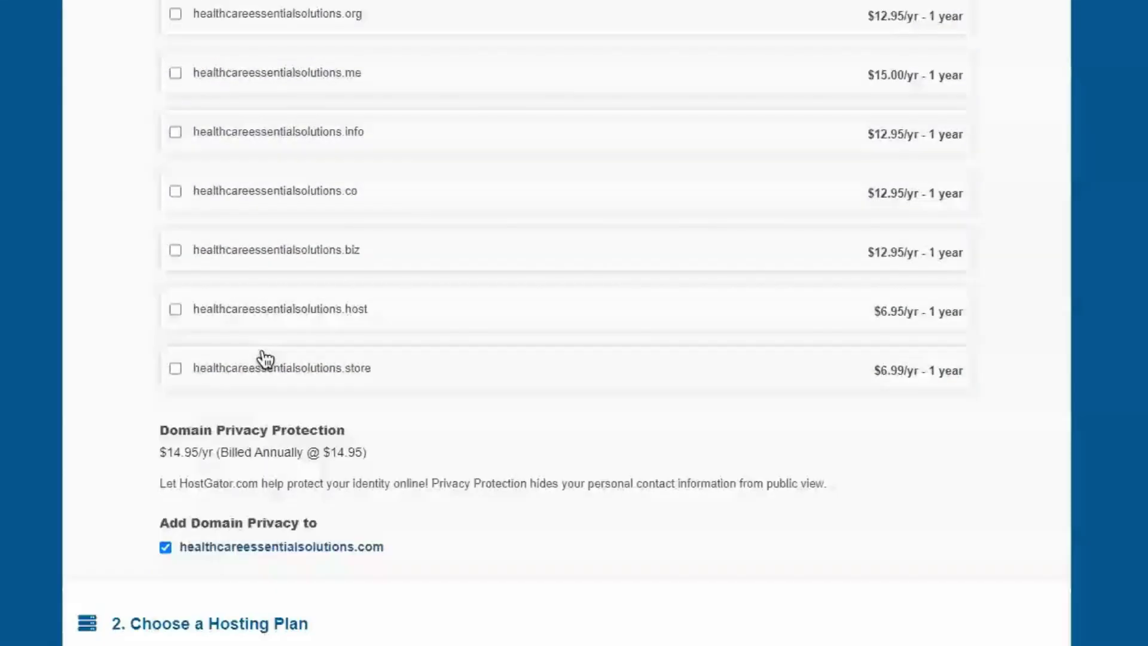
{"action": "left_click", "coordinate": [167, 441]}
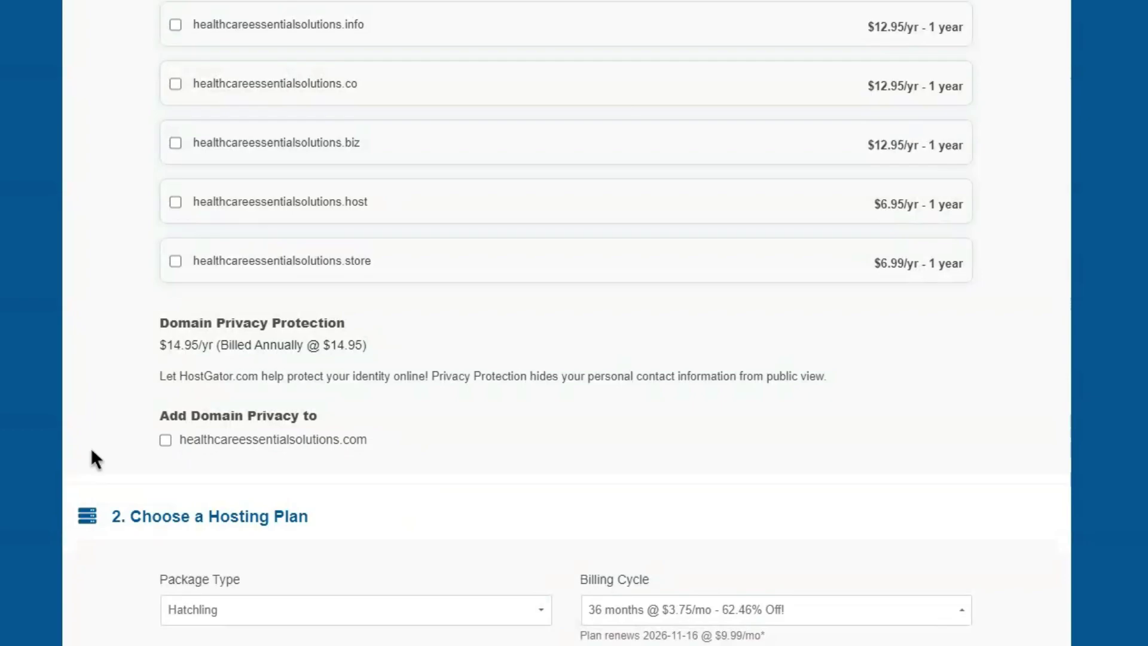
{"action": "scroll", "coordinate": [92, 455], "scroll_direction": "down", "scroll_amount": 6}
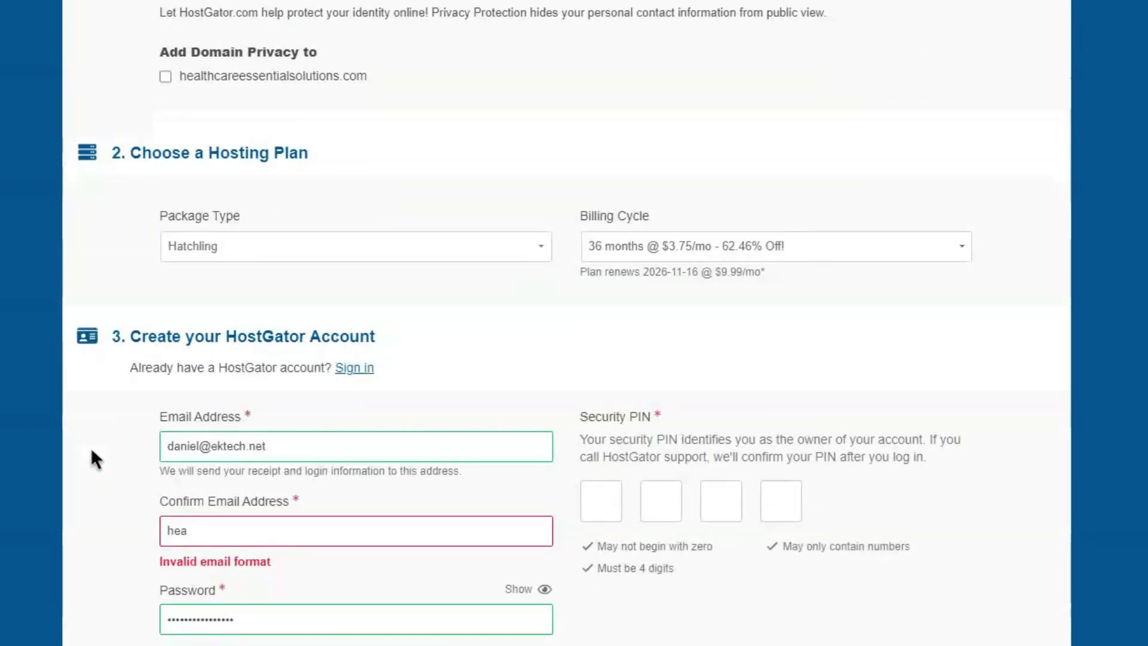
Change the billing cycle to 12 months.
{"action": "left_click", "coordinate": [705, 251]}
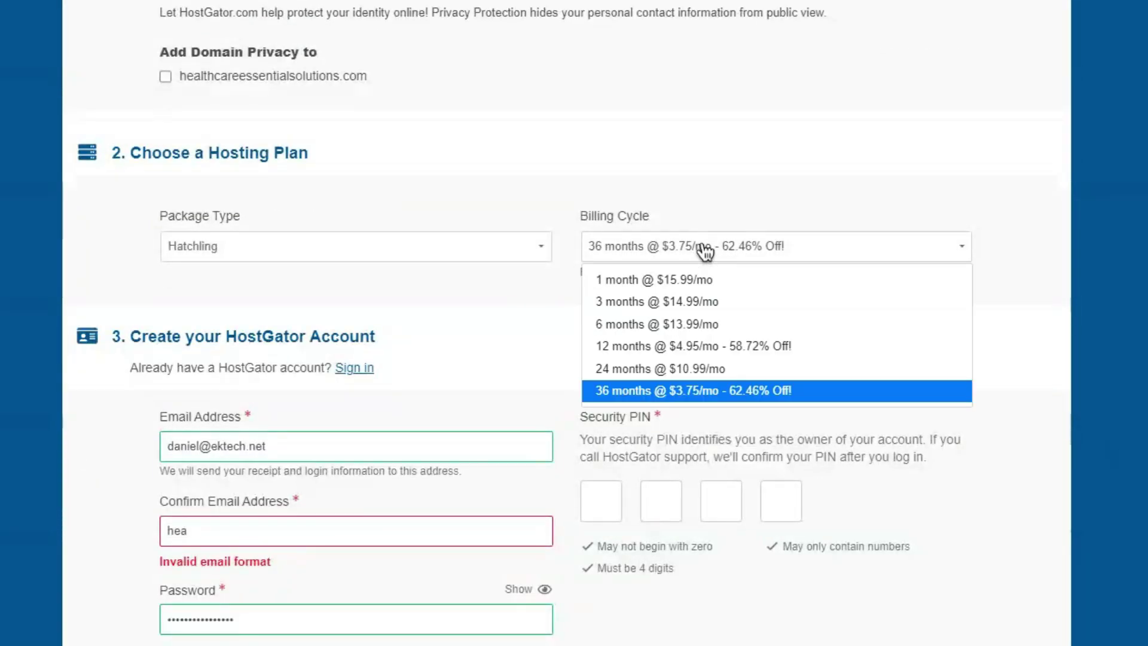
{"action": "left_click", "coordinate": [684, 344]}
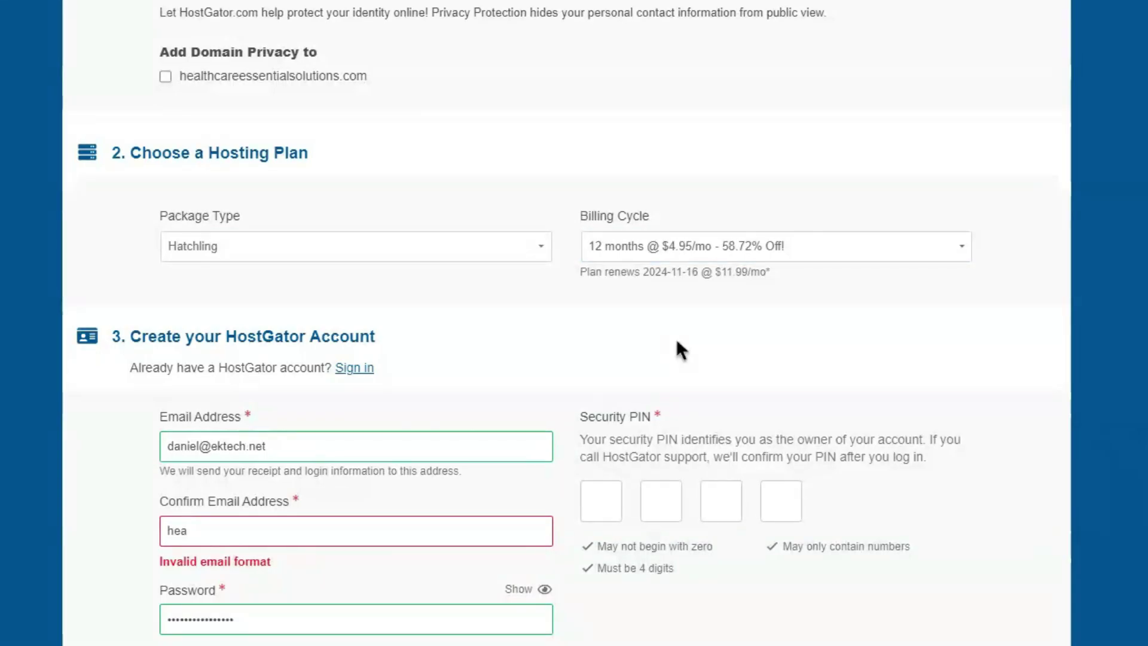
{"action": "scroll", "coordinate": [927, 377], "scroll_direction": "down", "scroll_amount": 3}
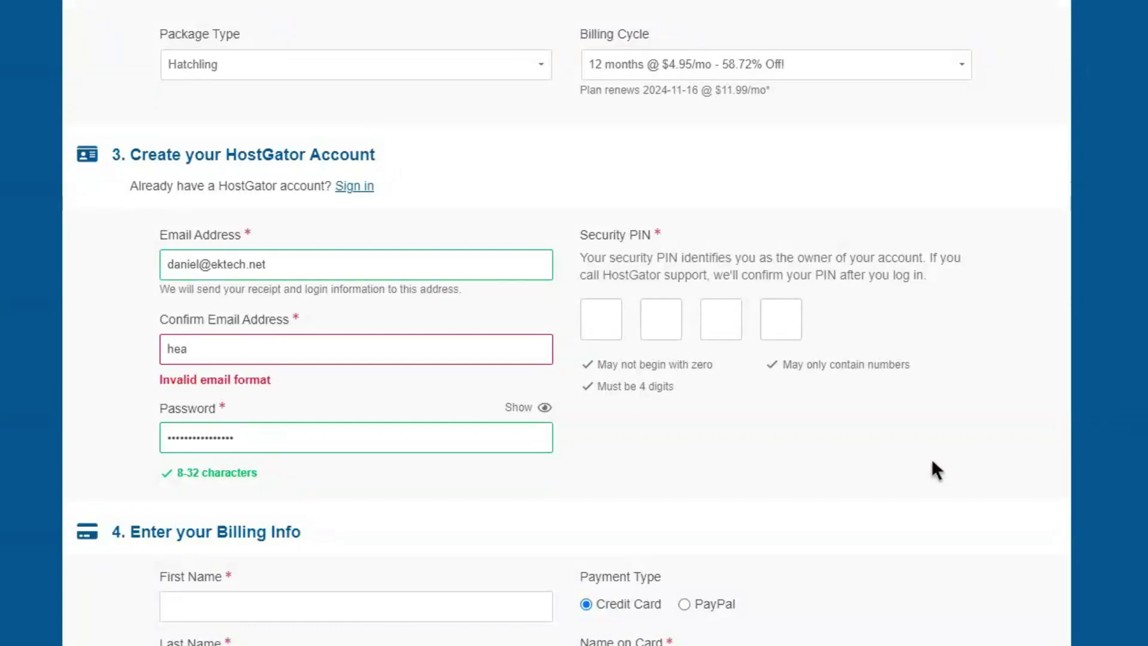
Sign in with the existing HostGator account's email and saved password.
{"action": "left_click", "coordinate": [354, 187]}
{"action": "left_click", "coordinate": [300, 264]}
{"action": "left_click_drag", "start_coordinate": [300, 263], "coordinate": [146, 251]}
{"action": "left_click", "coordinate": [430, 332]}
{"action": "type", "text": "••••••••••"}
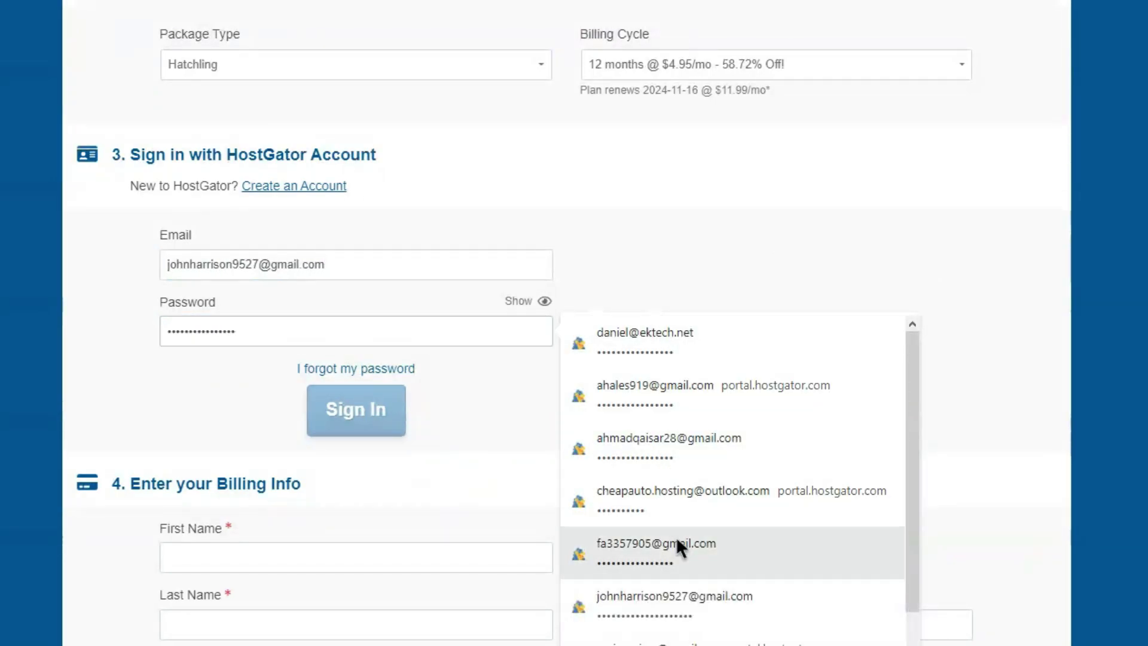
{"action": "left_click", "coordinate": [674, 600]}
{"action": "left_click", "coordinate": [358, 423]}
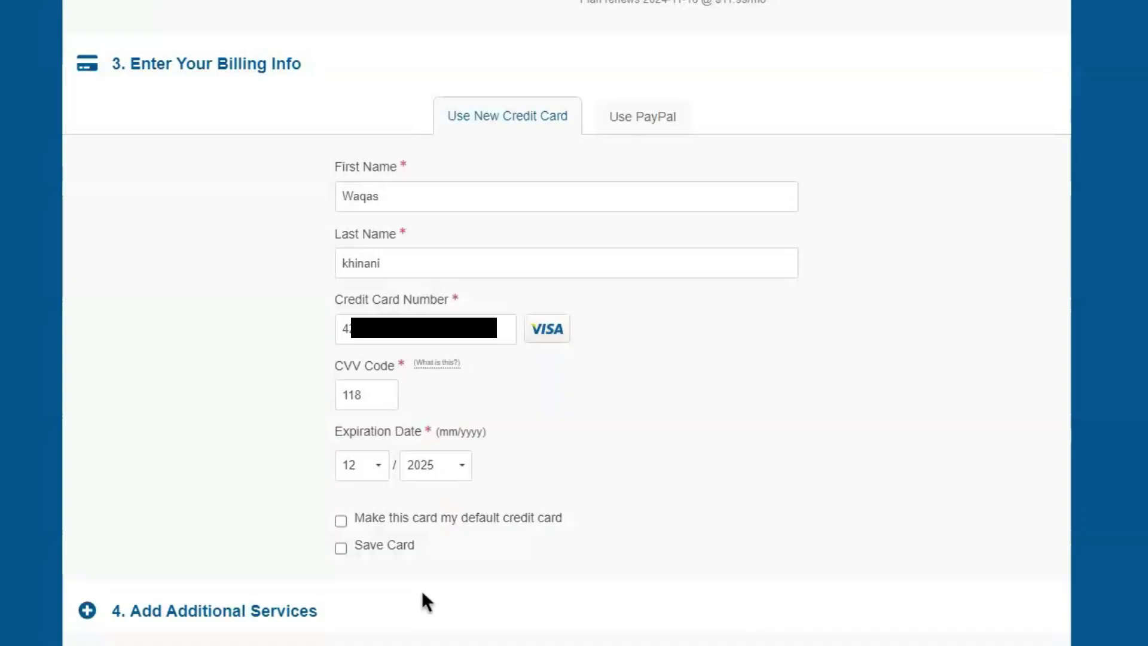
Uncheck the SiteLock Essentials add-on and scroll to the $59.39 order review.
{"action": "scroll", "coordinate": [170, 458], "scroll_direction": "down", "scroll_amount": 9}
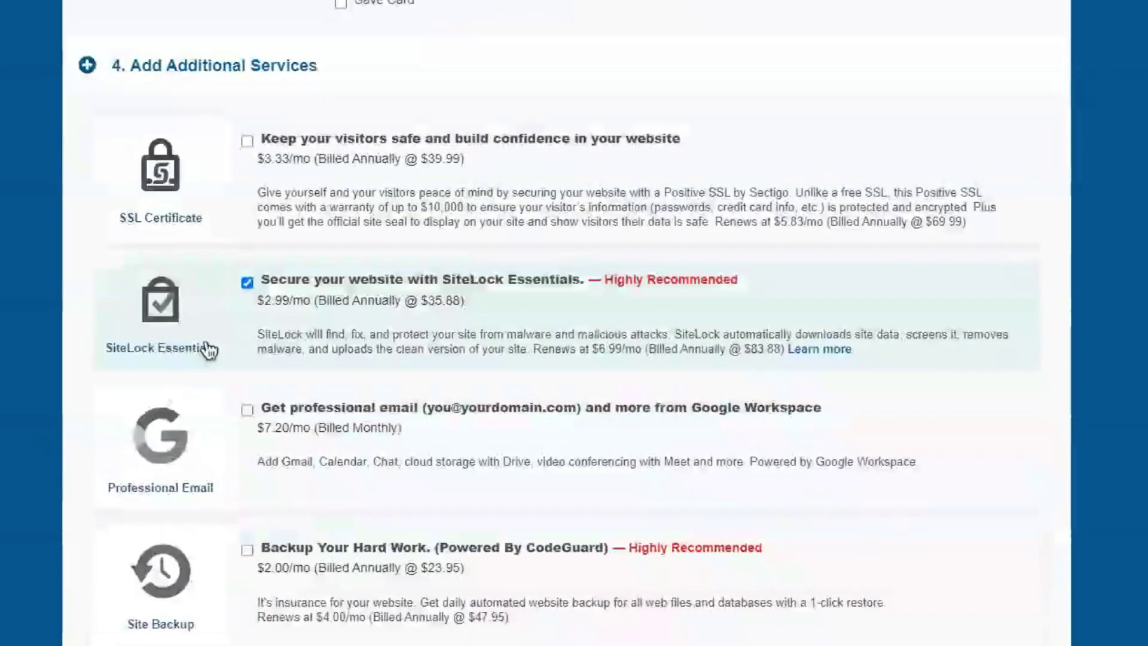
{"action": "left_click", "coordinate": [247, 283]}
{"action": "scroll", "coordinate": [57, 362], "scroll_direction": "down", "scroll_amount": 6}
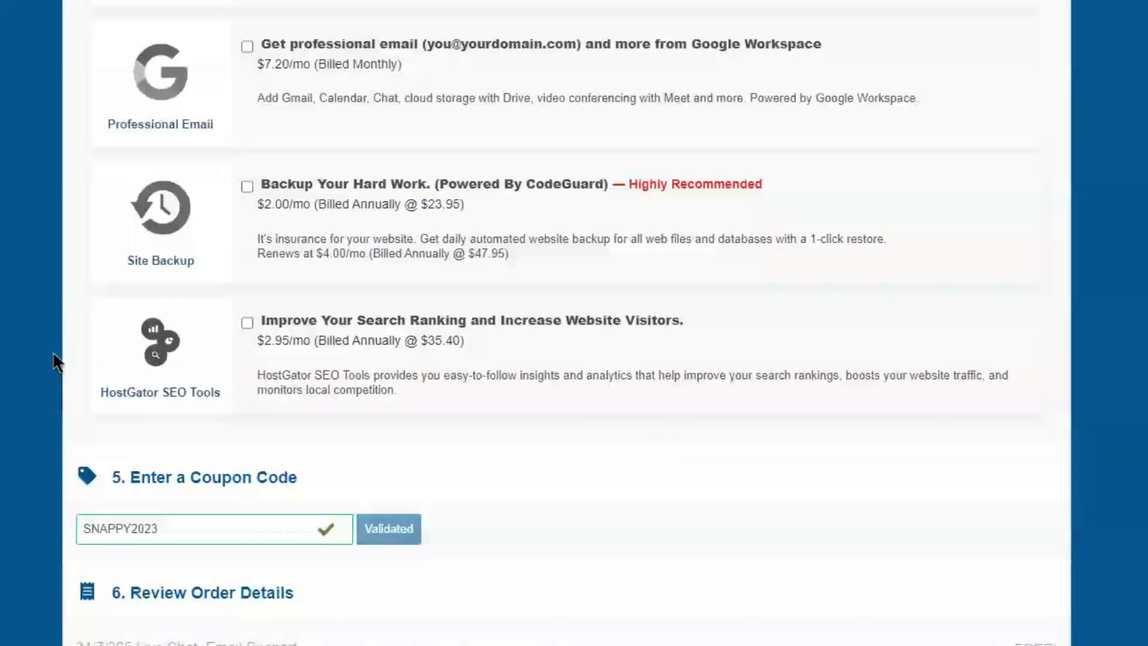
{"action": "scroll", "coordinate": [57, 362], "scroll_direction": "down", "scroll_amount": 8}
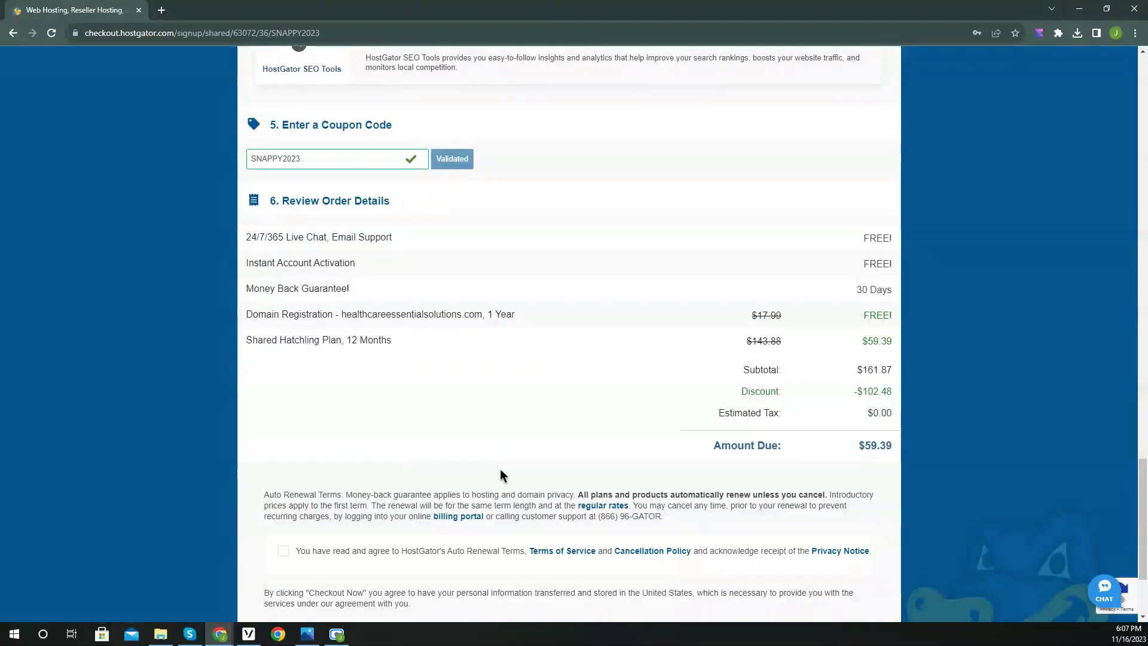
Accept the auto-renewal terms, place the order, and open cPanel for healthcareessentialsolutions.com.
{"action": "scroll", "coordinate": [500, 474], "scroll_direction": "down", "scroll_amount": 3}
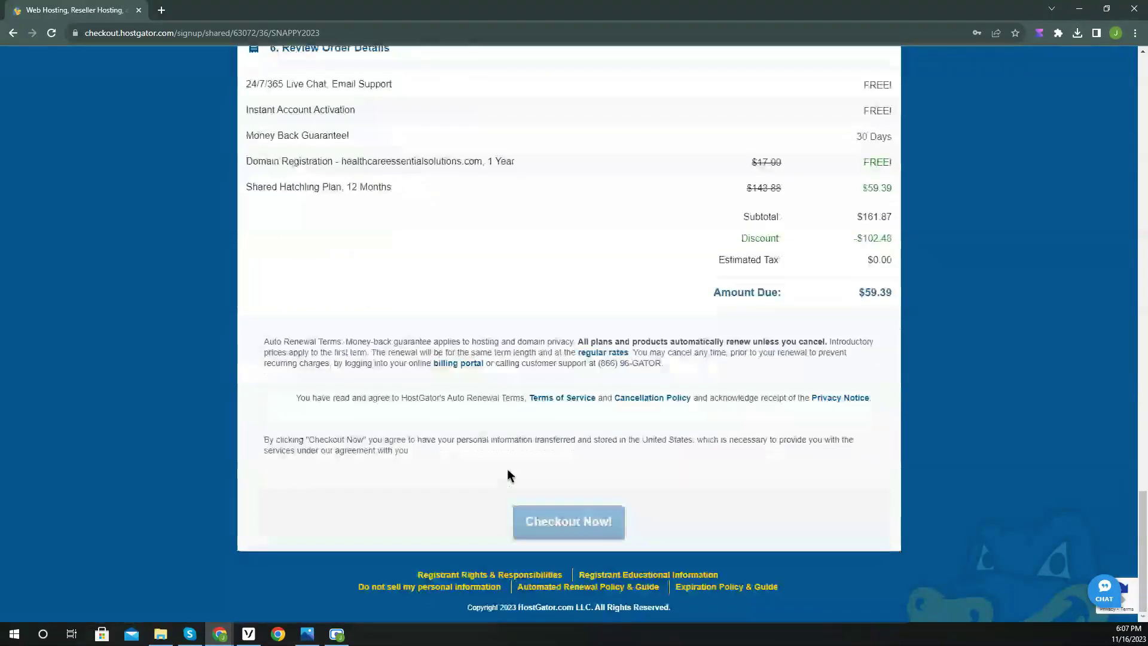
{"action": "left_click", "coordinate": [283, 398]}
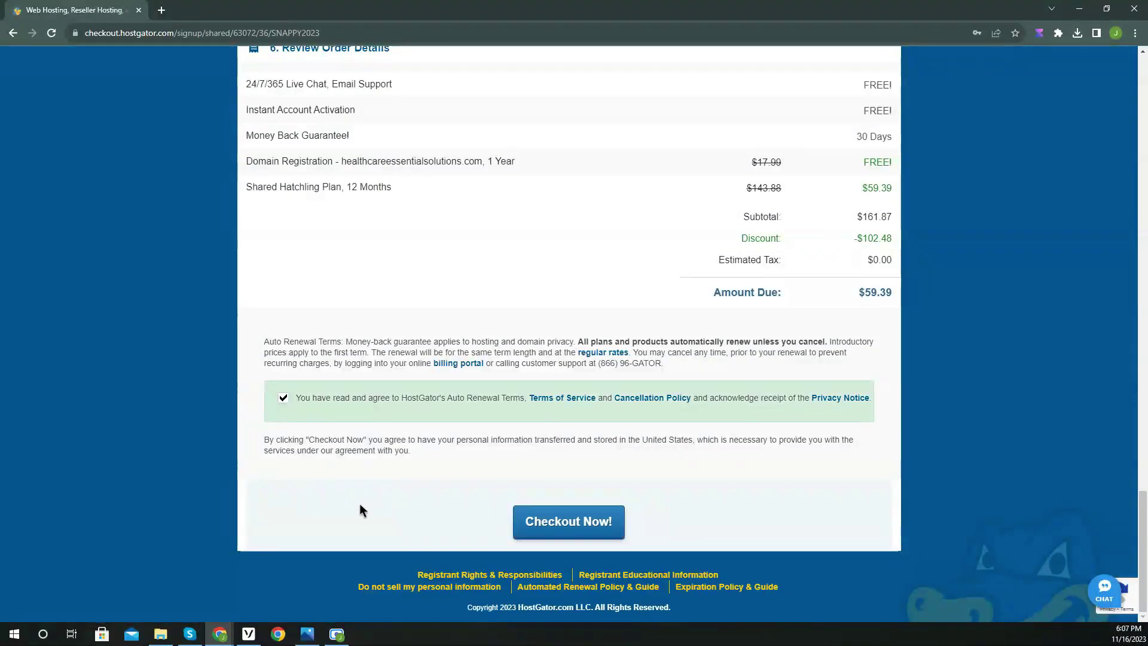
{"action": "left_click", "coordinate": [569, 531]}
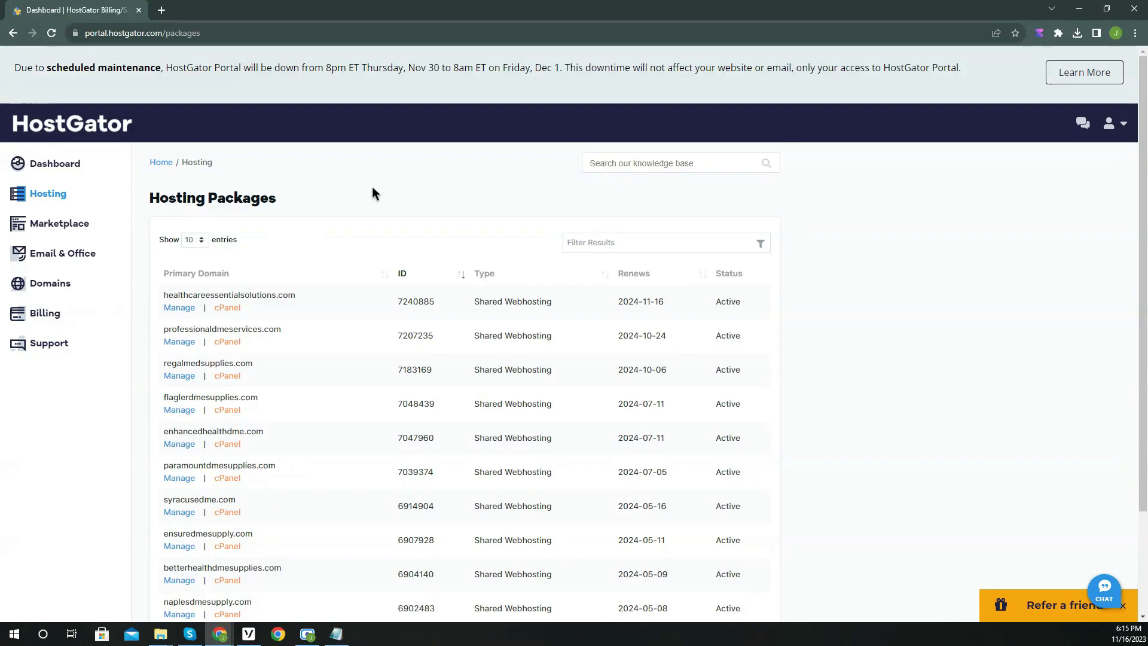
{"action": "left_click", "coordinate": [231, 308]}
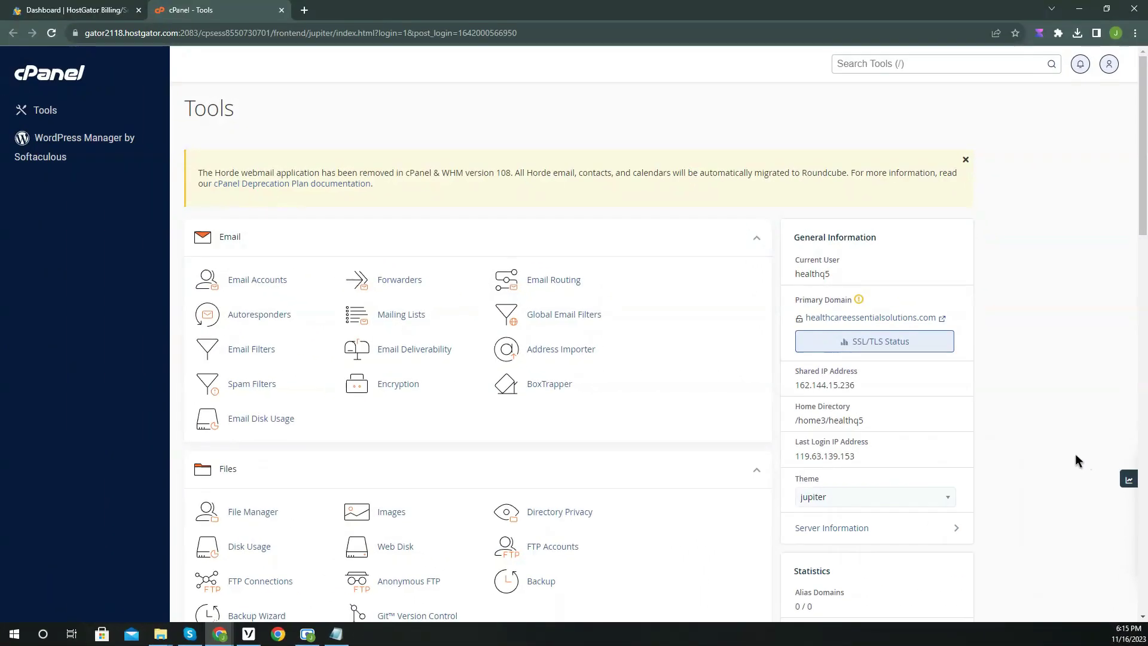
{"action": "left_click", "coordinate": [250, 282]}
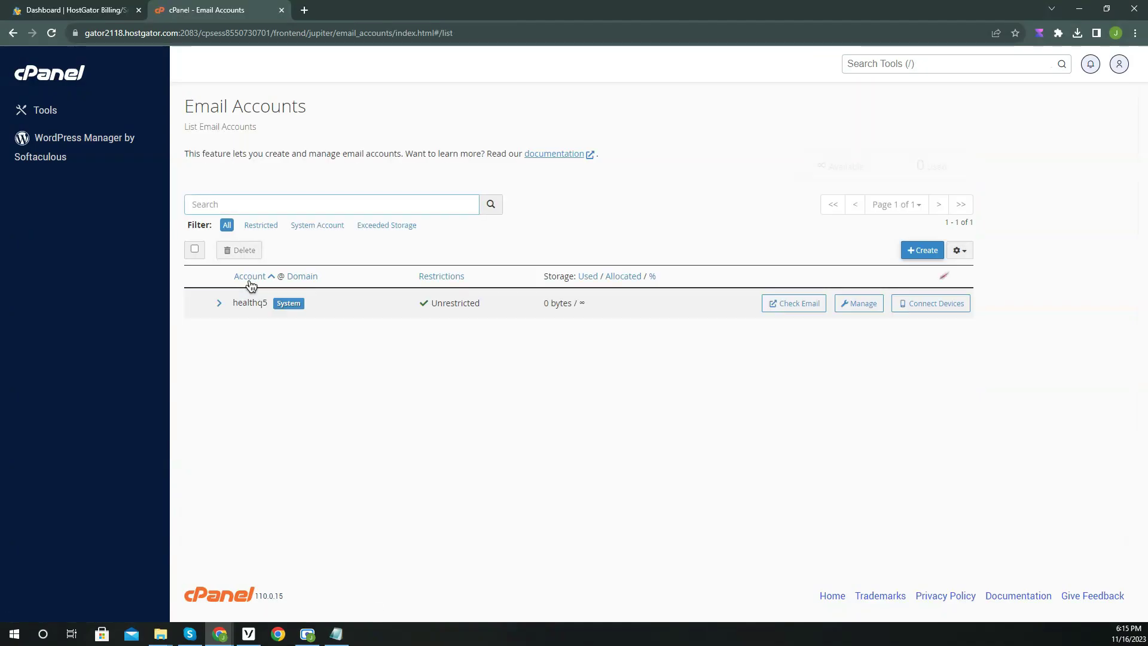
{"action": "left_click", "coordinate": [923, 251]}
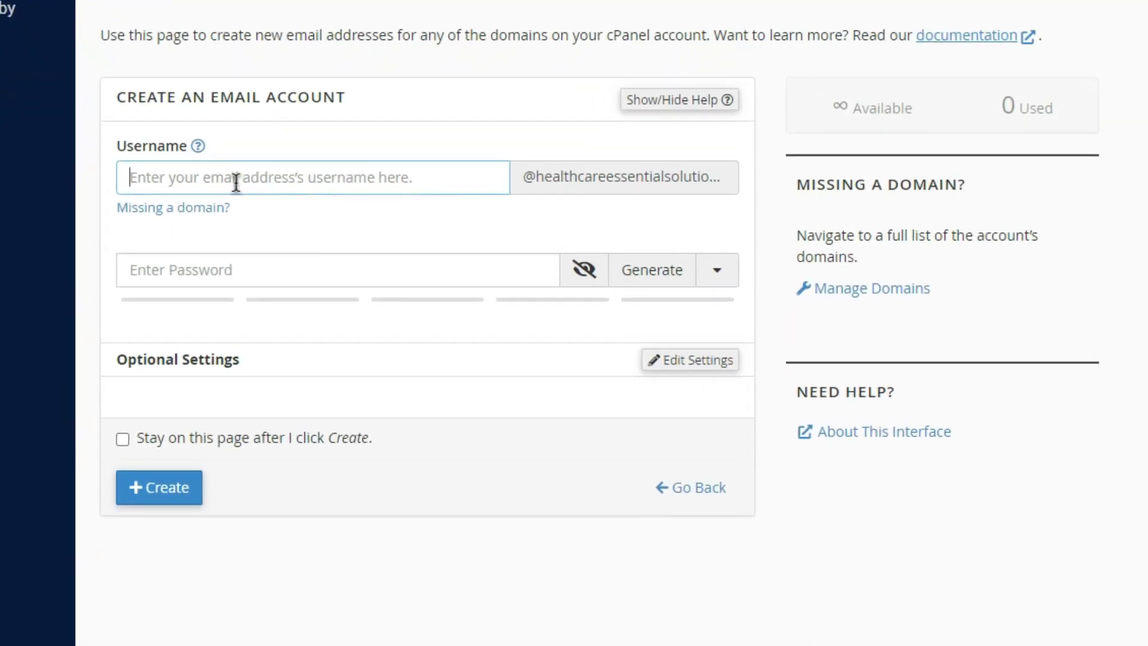
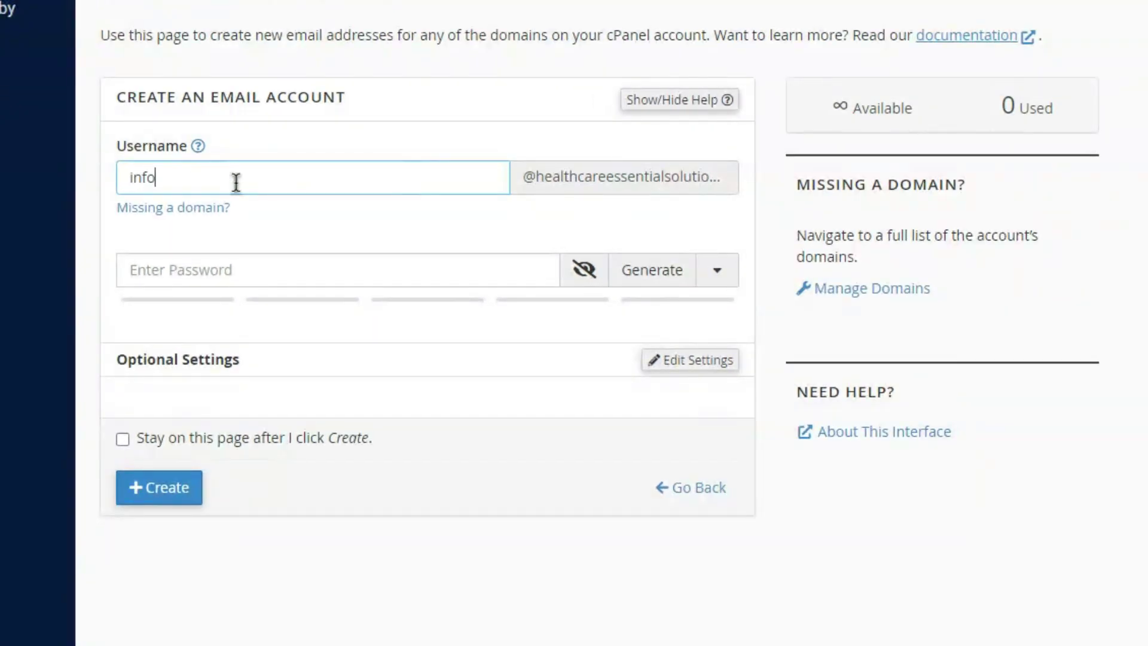
{"action": "left_click", "coordinate": [646, 271]}
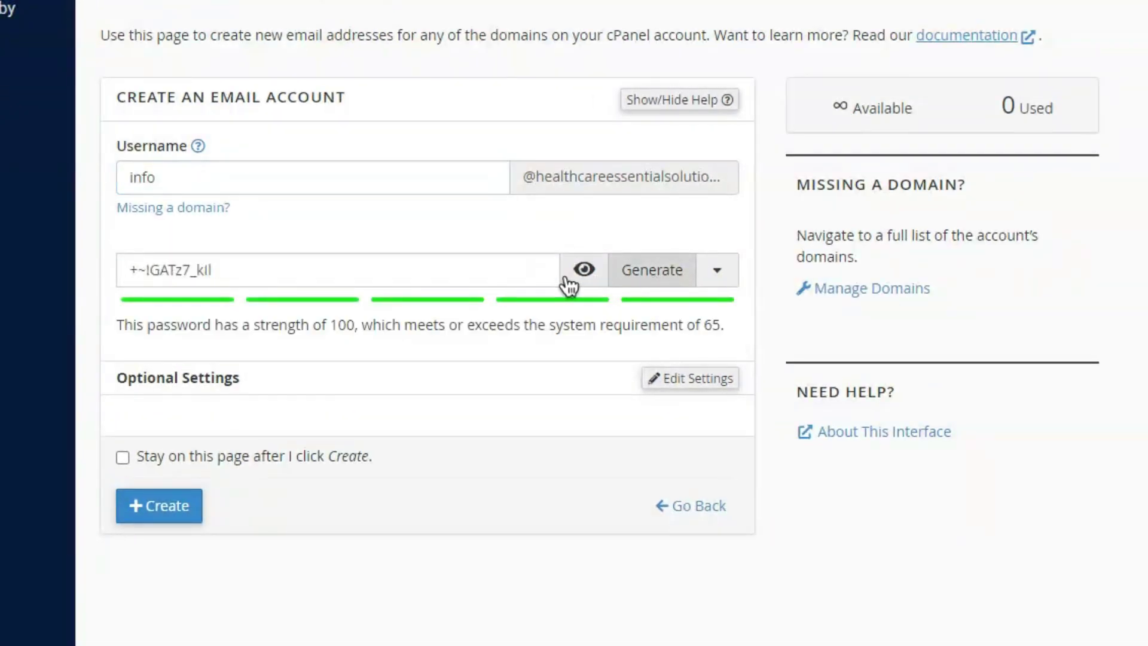
{"action": "triple_click", "coordinate": [261, 272]}
{"action": "right_click", "coordinate": [236, 266]}
{"action": "left_click", "coordinate": [321, 377]}
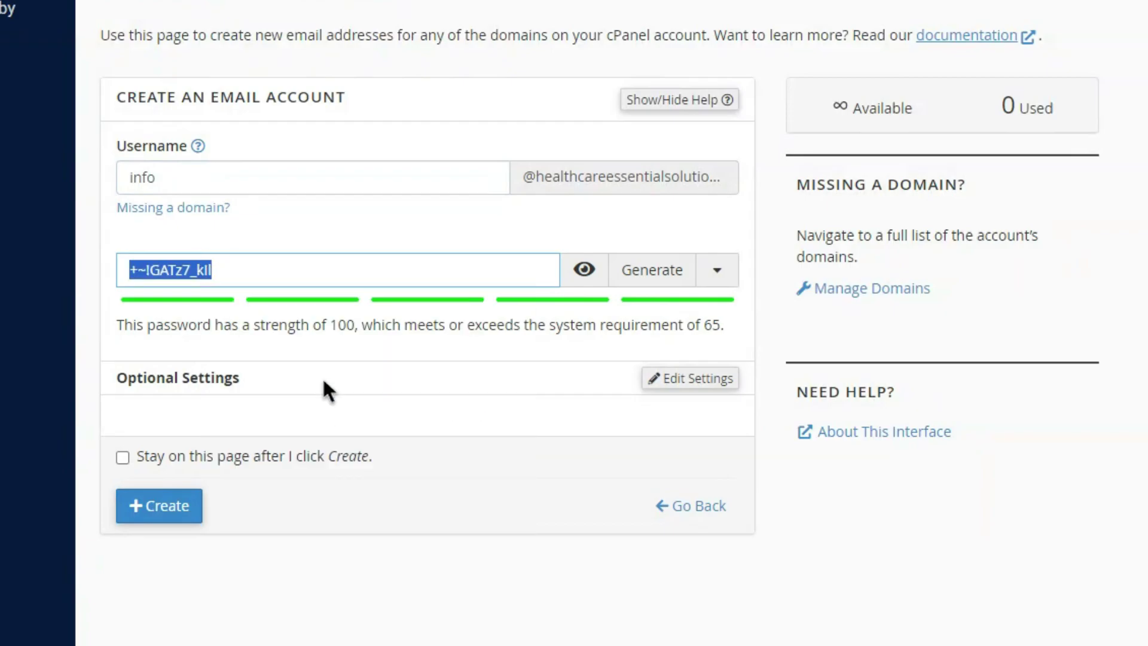
{"action": "left_click", "coordinate": [351, 353]}
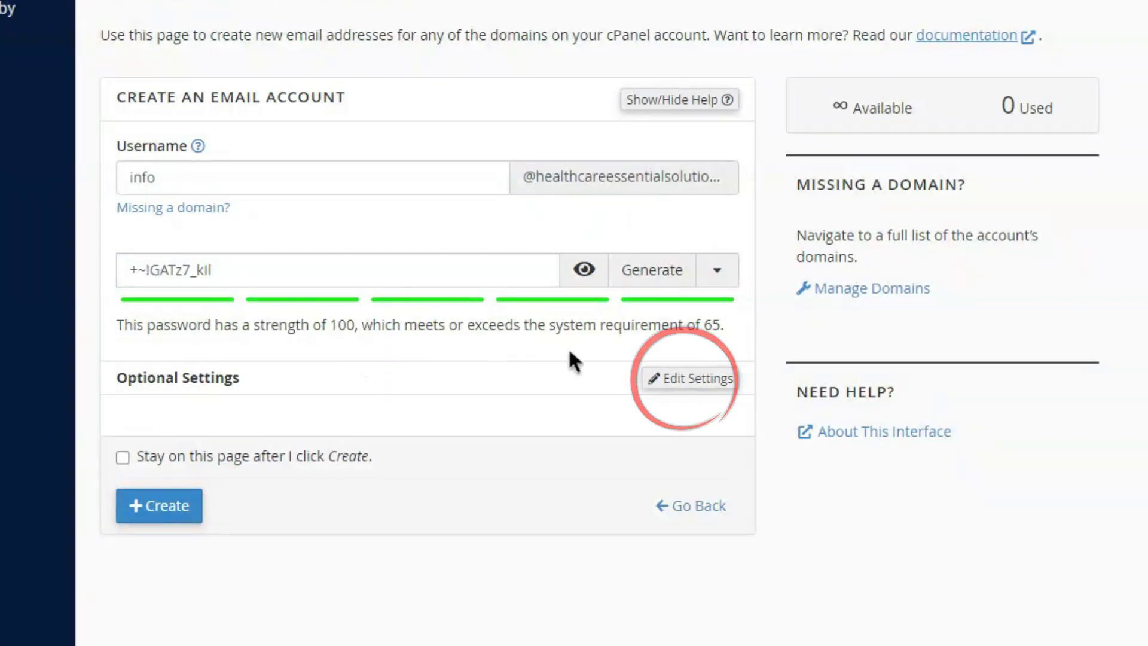
Set the mailbox storage to Unlimited and create the account.
{"action": "left_click", "coordinate": [670, 379]}
{"action": "left_click", "coordinate": [178, 509]}
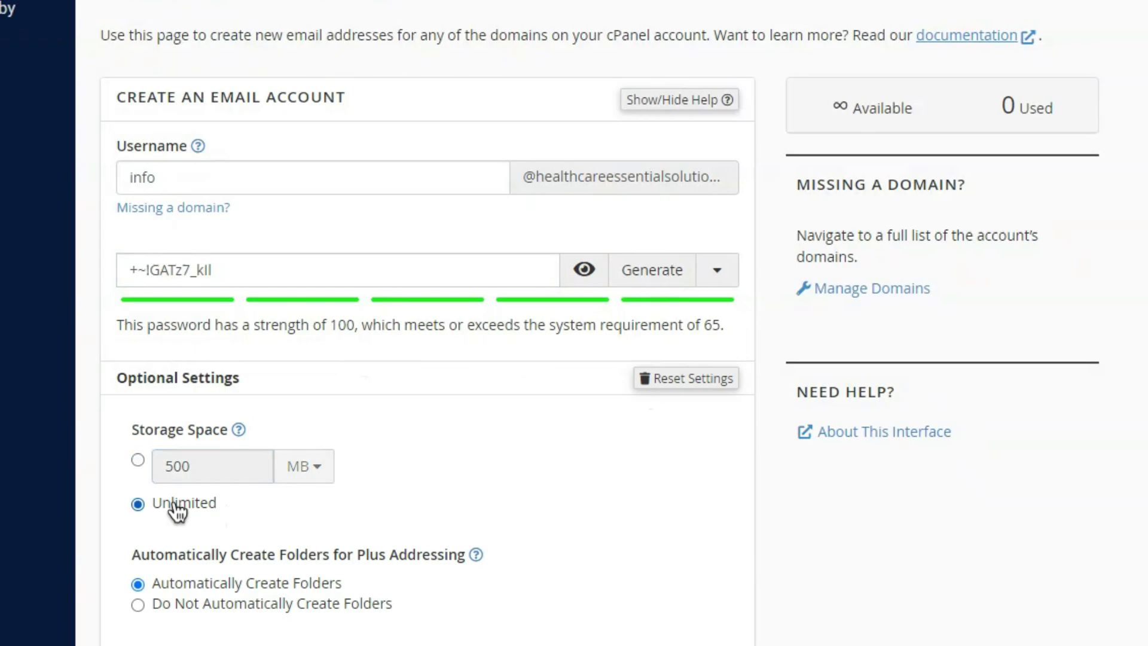
{"action": "scroll", "coordinate": [224, 461], "scroll_direction": "down", "scroll_amount": 1}
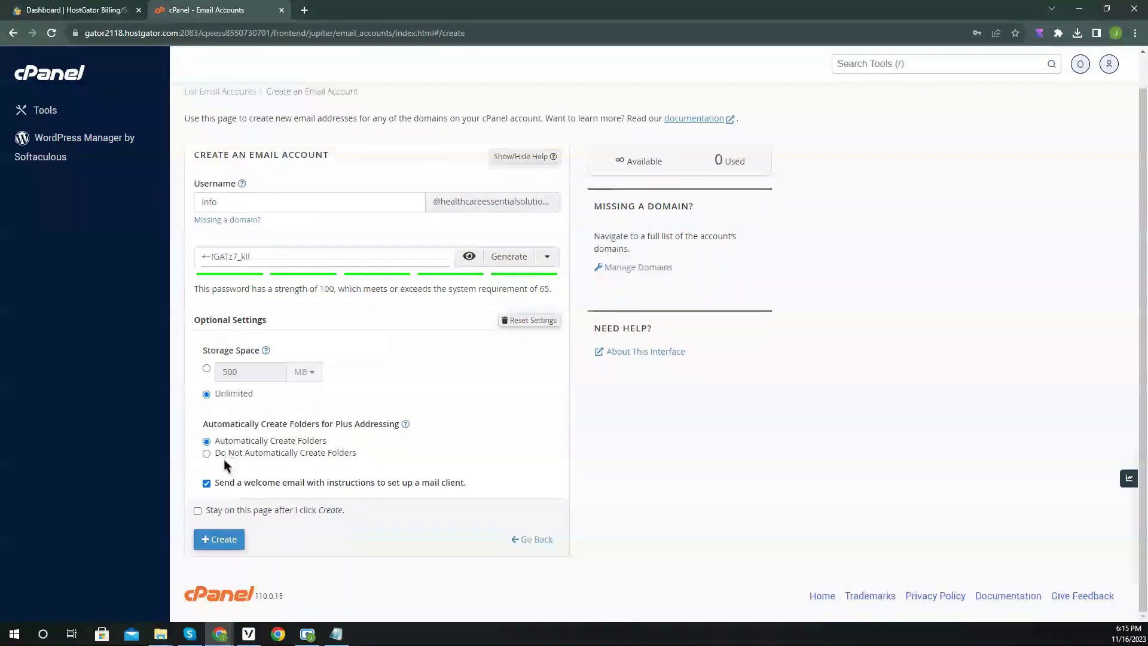
{"action": "left_click", "coordinate": [228, 543]}
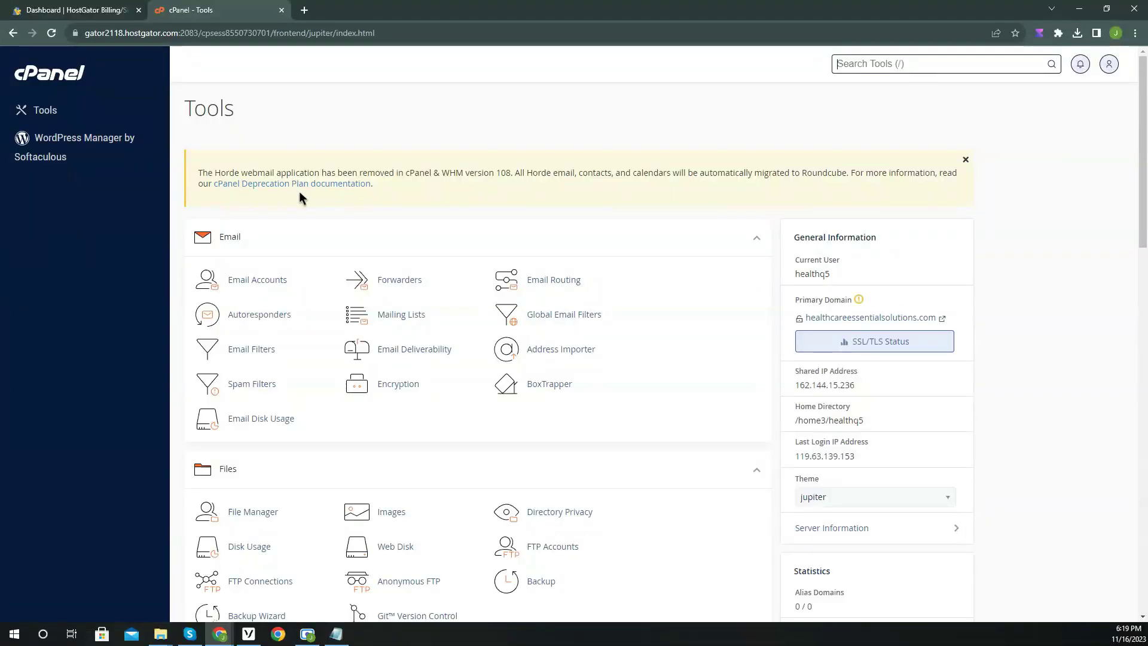
Start a new WordPress installation from WordPress Manager by Softaculous.
{"action": "scroll", "coordinate": [303, 195], "scroll_direction": "down", "scroll_amount": 10}
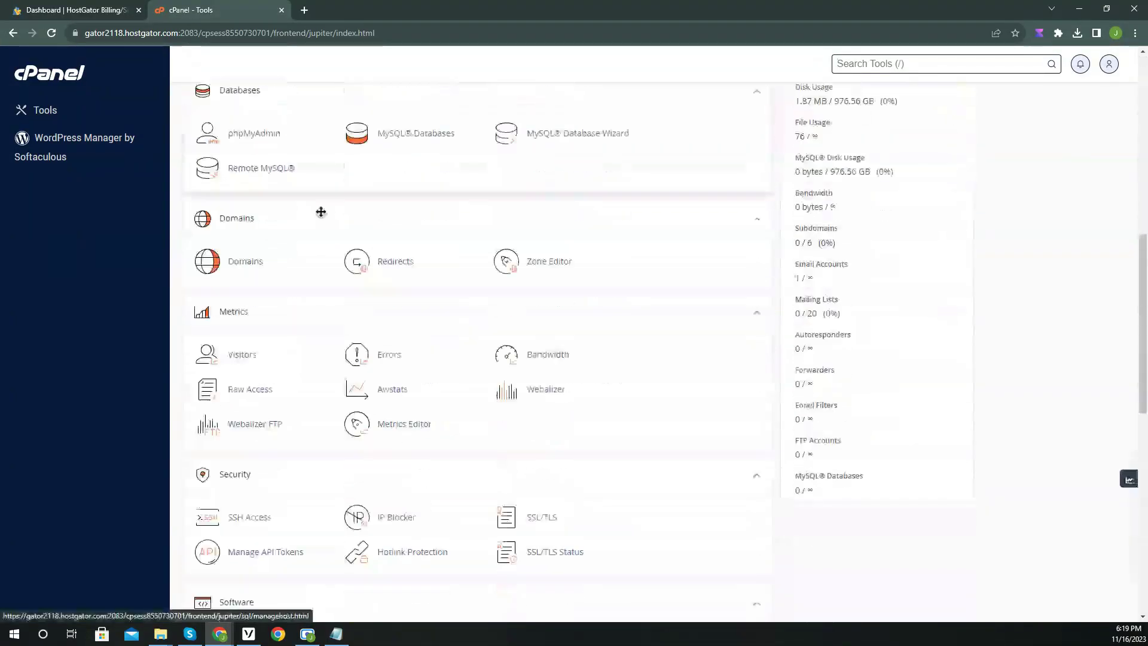
{"action": "scroll", "coordinate": [327, 218], "scroll_direction": "down", "scroll_amount": 5}
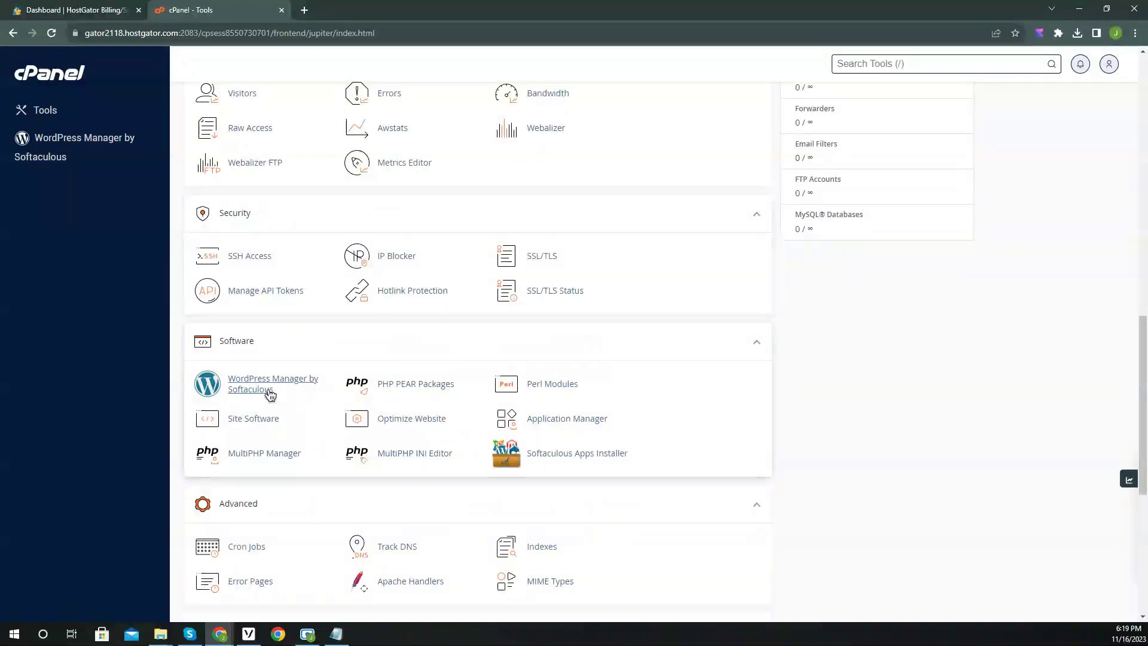
{"action": "left_click", "coordinate": [270, 394]}
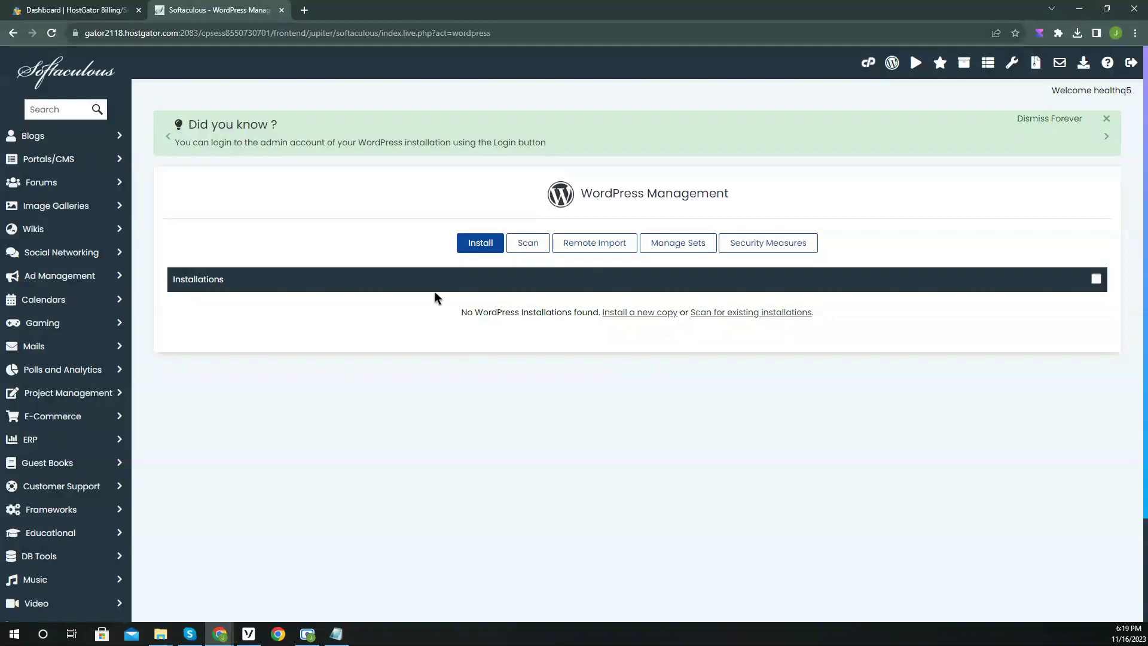
{"action": "left_click", "coordinate": [482, 249]}
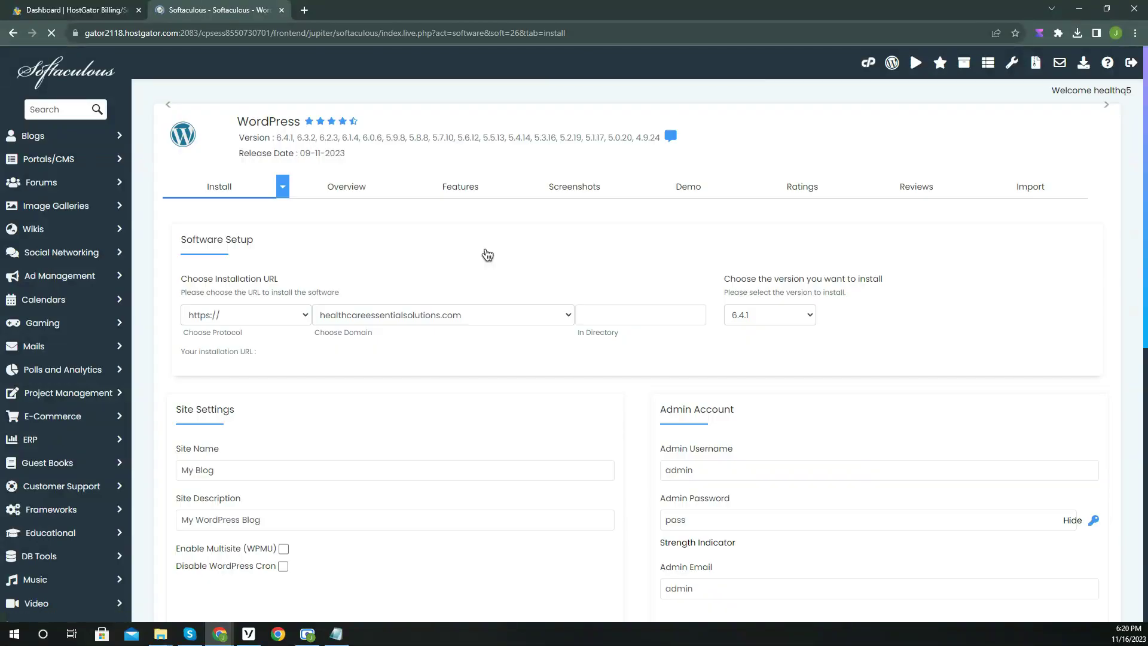
{"action": "scroll", "coordinate": [465, 278], "scroll_direction": "down", "scroll_amount": 2}
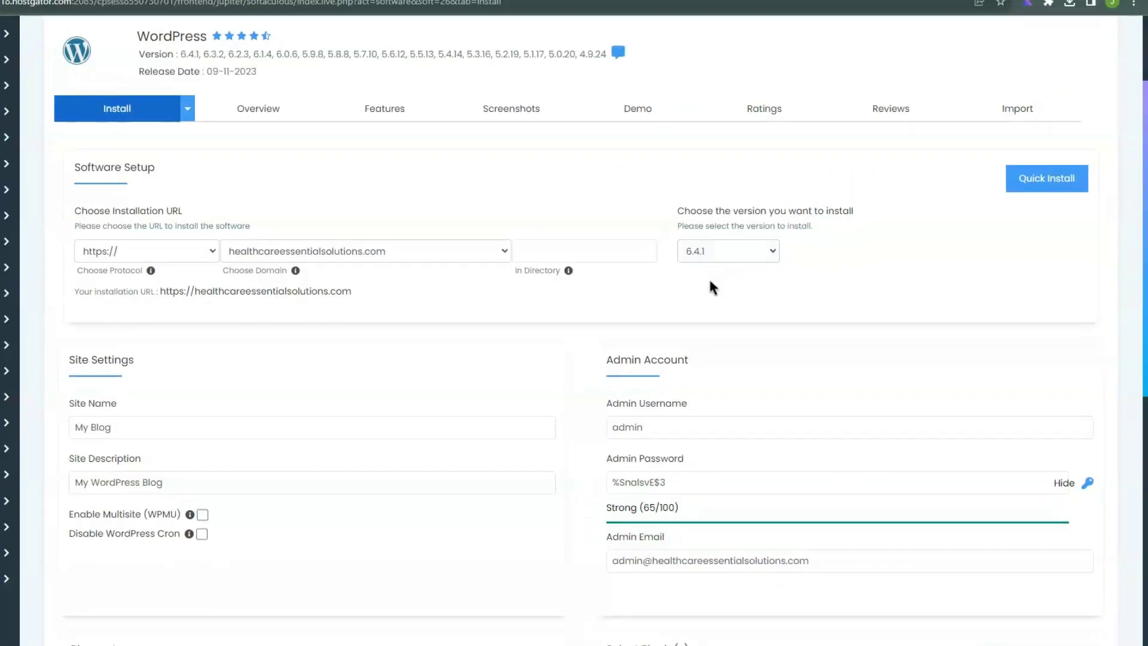
{"action": "scroll", "coordinate": [710, 286], "scroll_direction": "down", "scroll_amount": 2}
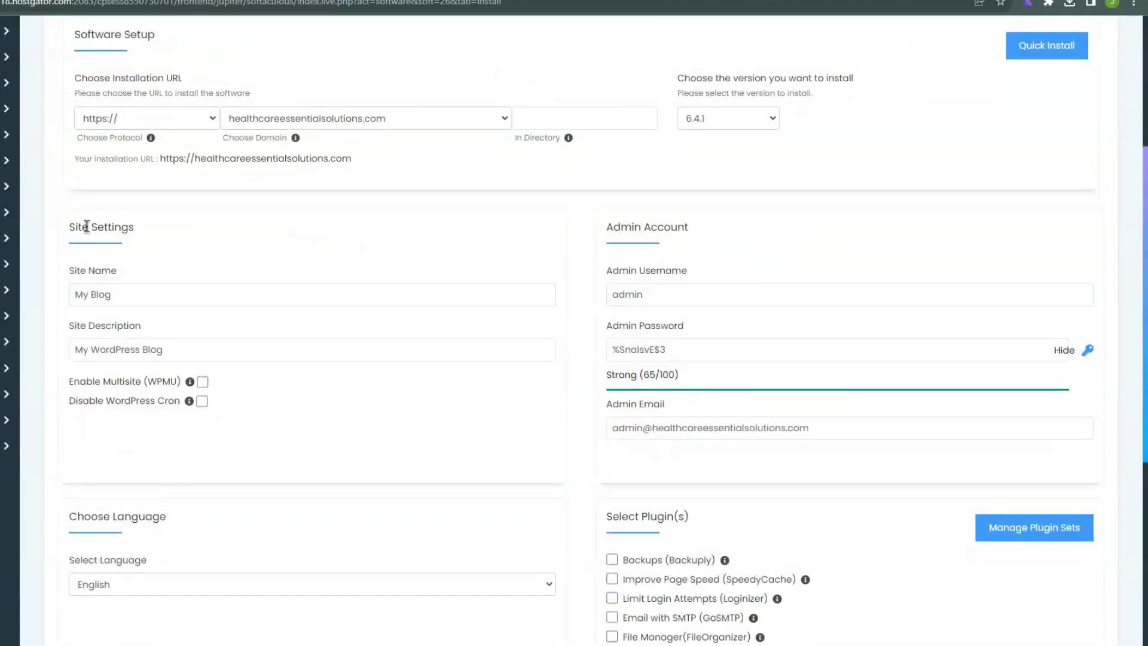
Set site name to Health Care Essential Solutions and description to Medical Equipment Company.
{"action": "left_click_drag", "start_coordinate": [122, 295], "coordinate": [74, 297]}
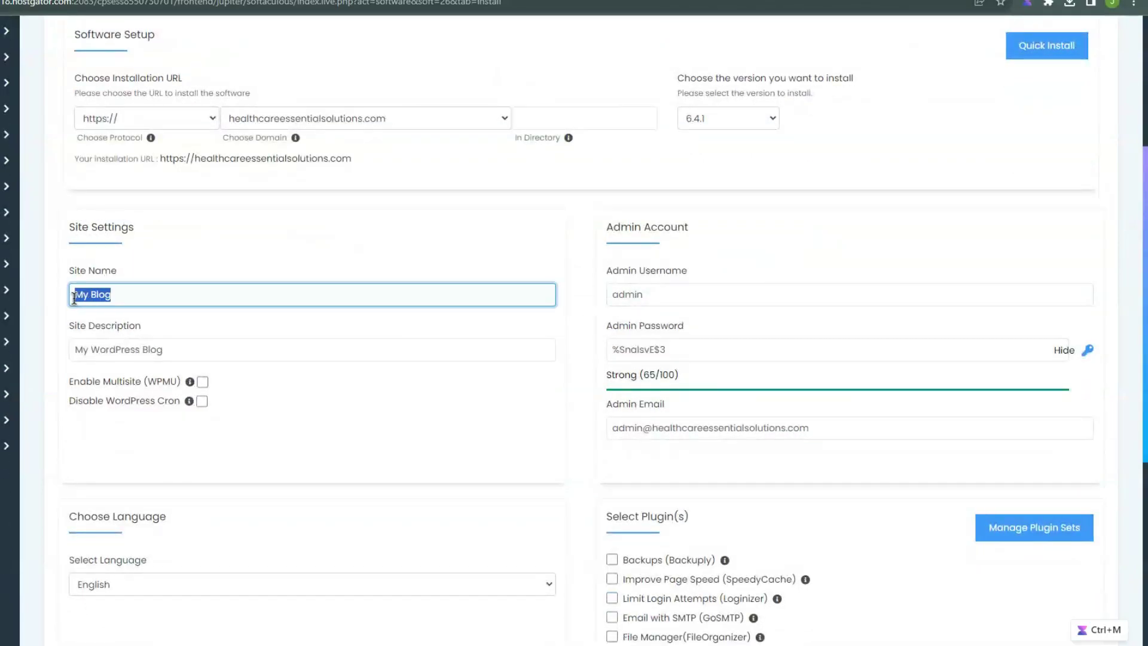
{"action": "type", "text": "Health Care Essential Solutions"}
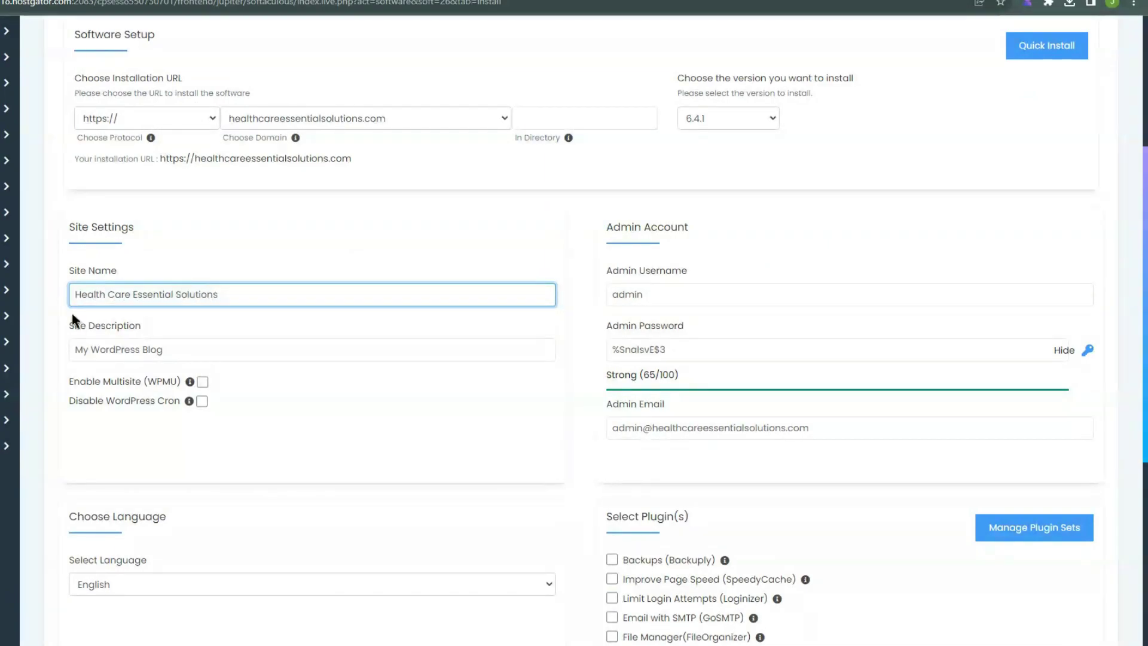
{"action": "left_click", "coordinate": [149, 349]}
{"action": "key", "text": "ctrl+a"}
{"action": "type", "text": "M"}
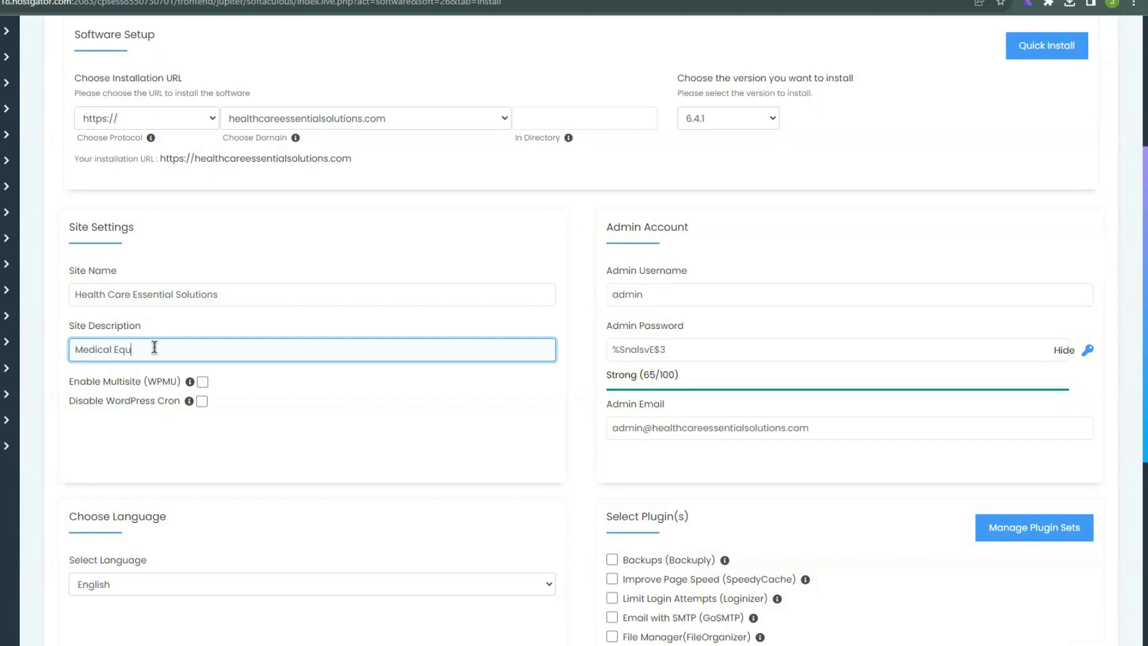
{"action": "type", "text": "edical Equipment Company"}
{"action": "left_click", "coordinate": [238, 382]}
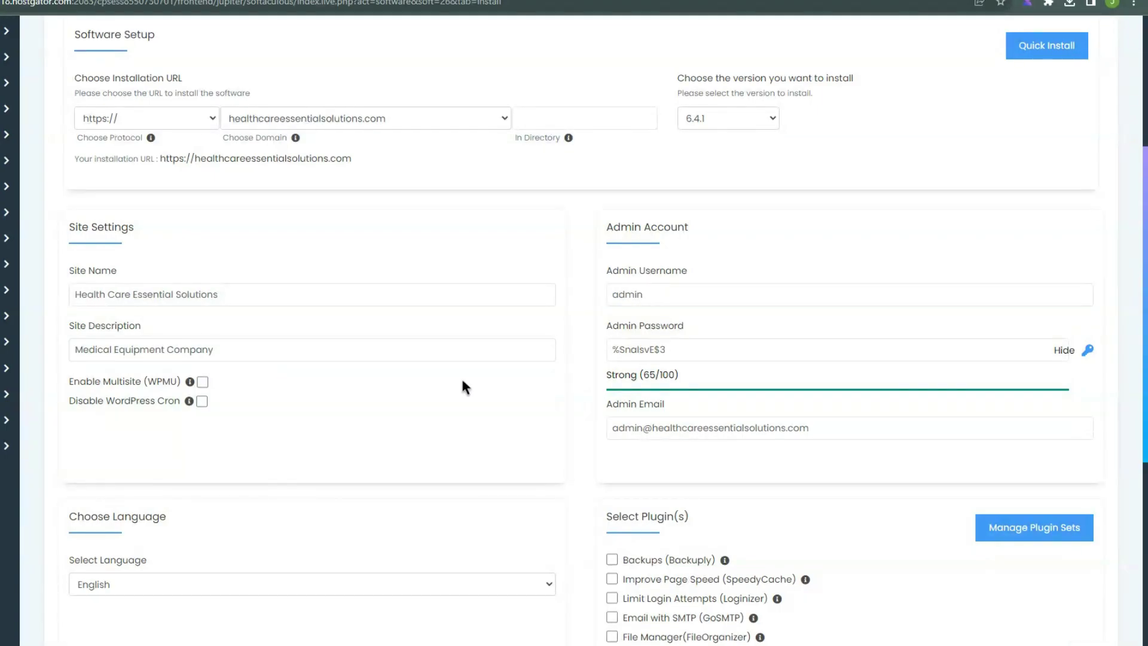
Edit the admin username and copy the admin password.
{"action": "left_click", "coordinate": [669, 296]}
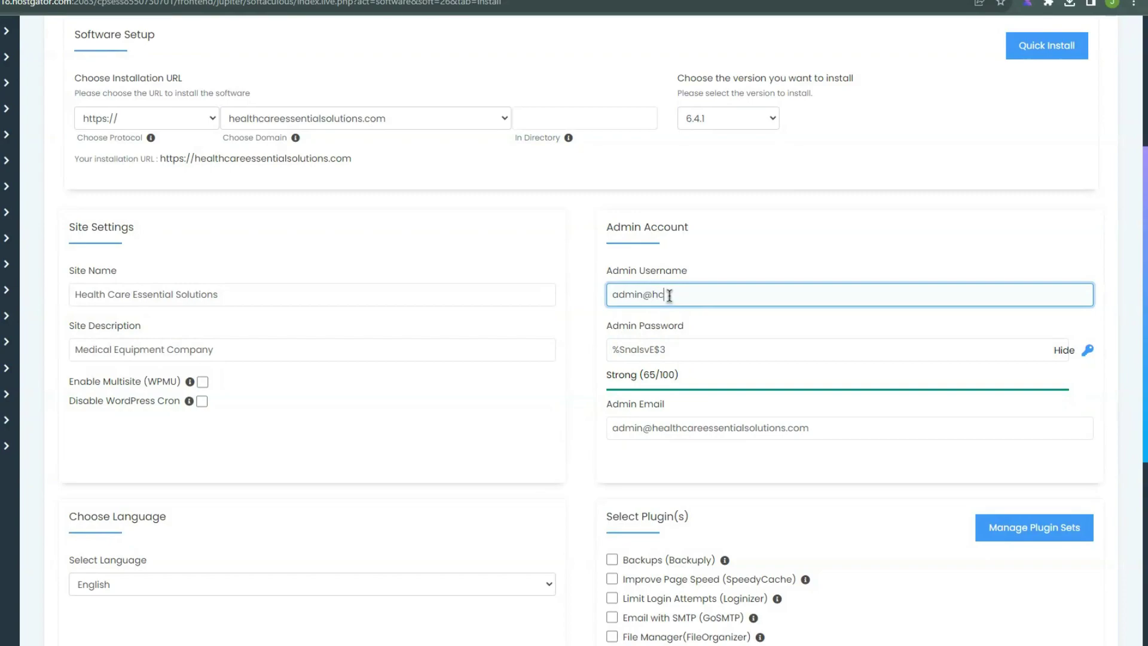
{"action": "left_click", "coordinate": [676, 349]}
{"action": "key", "text": "ctrl+a"}
{"action": "right_click", "coordinate": [658, 350]}
{"action": "left_click", "coordinate": [707, 392]}
{"action": "left_click", "coordinate": [712, 376]}
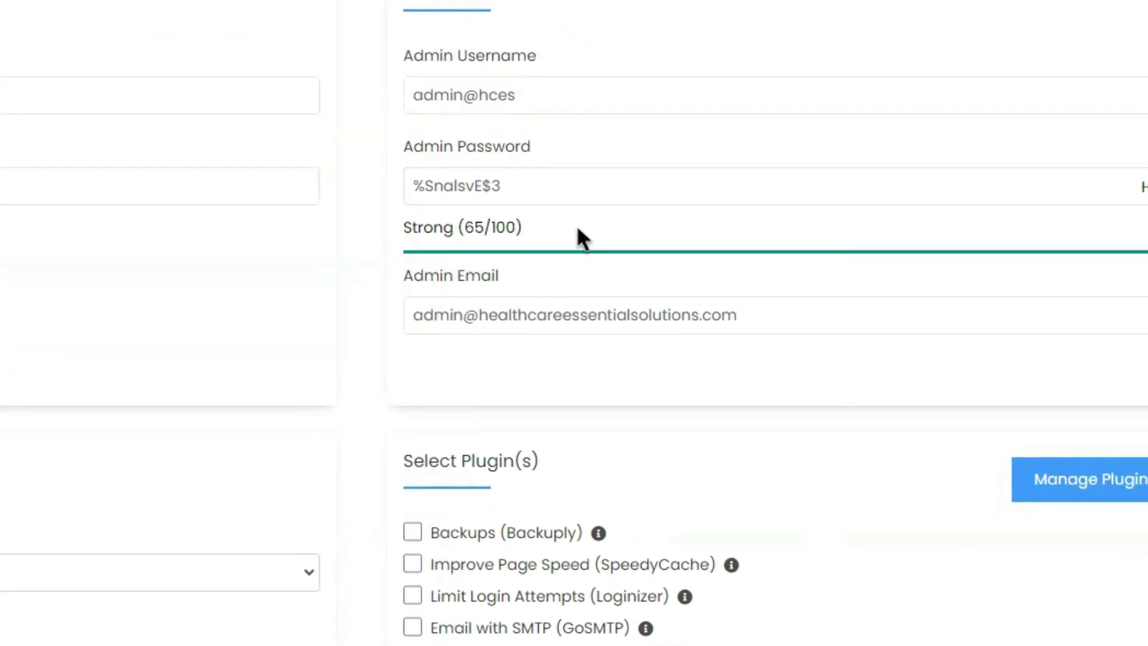
{"action": "left_click", "coordinate": [515, 316]}
{"action": "scroll", "coordinate": [495, 342], "scroll_direction": "down", "scroll_amount": 2}
{"action": "left_click_drag", "start_coordinate": [463, 206], "coordinate": [405, 219]}
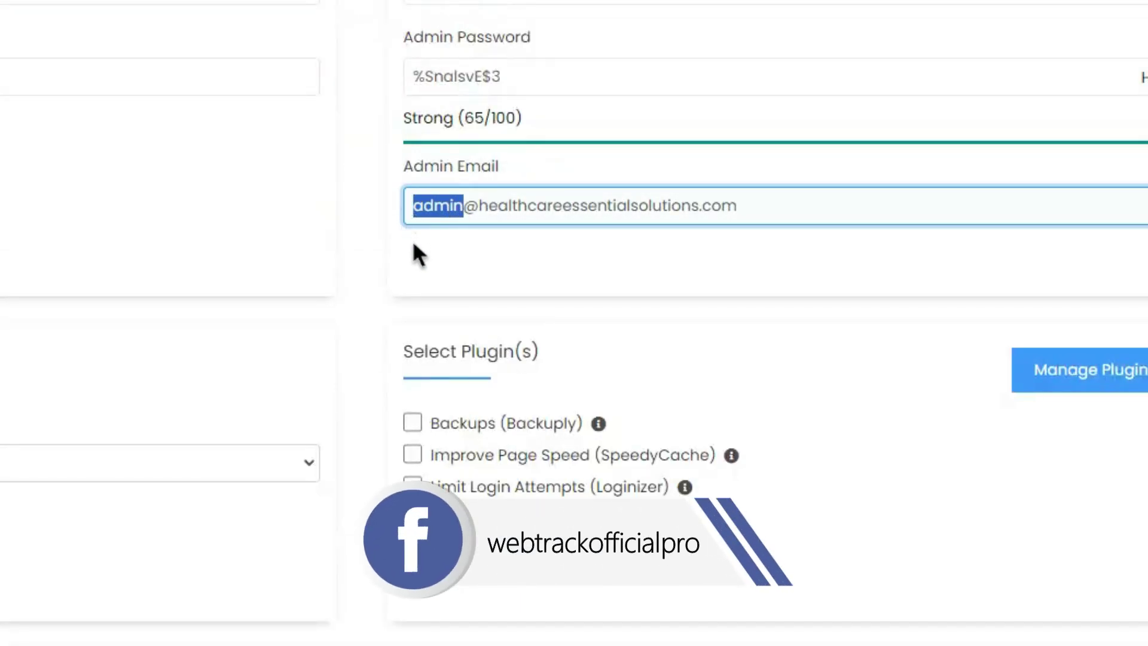
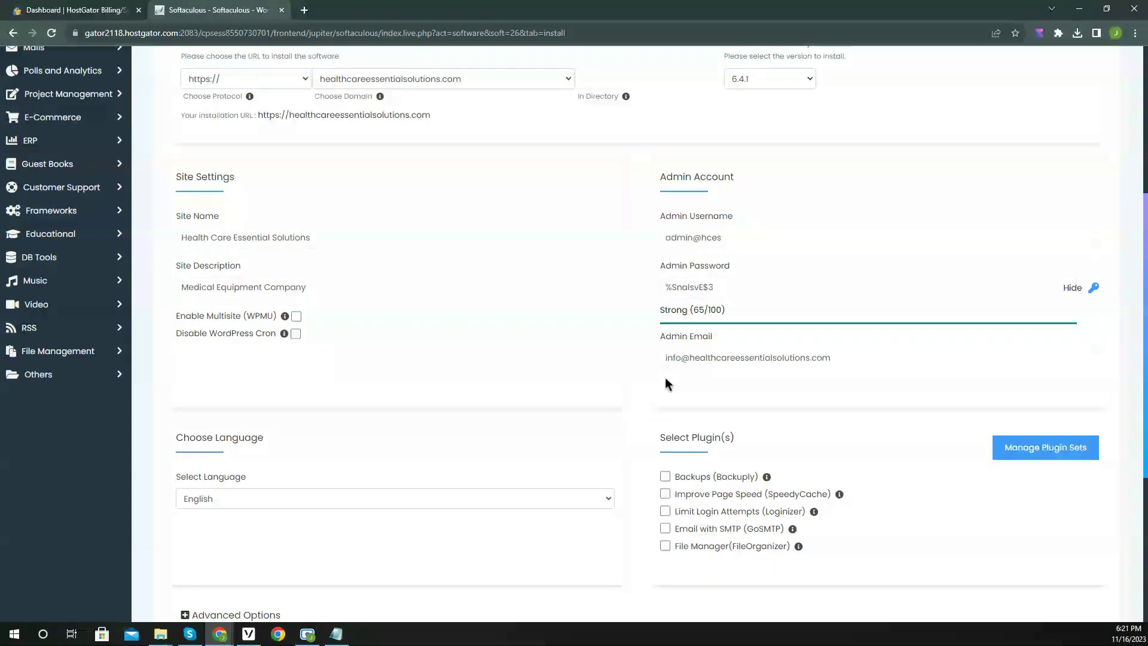
{"action": "scroll", "coordinate": [664, 375], "scroll_direction": "down", "scroll_amount": 5}
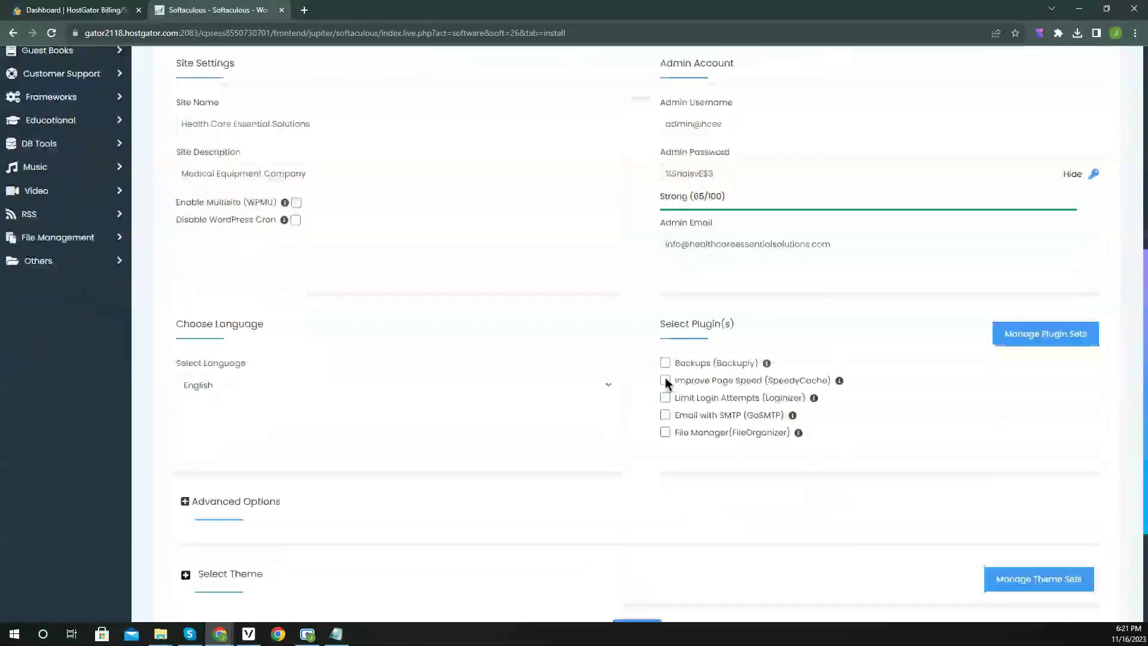
{"action": "left_click", "coordinate": [630, 453]}
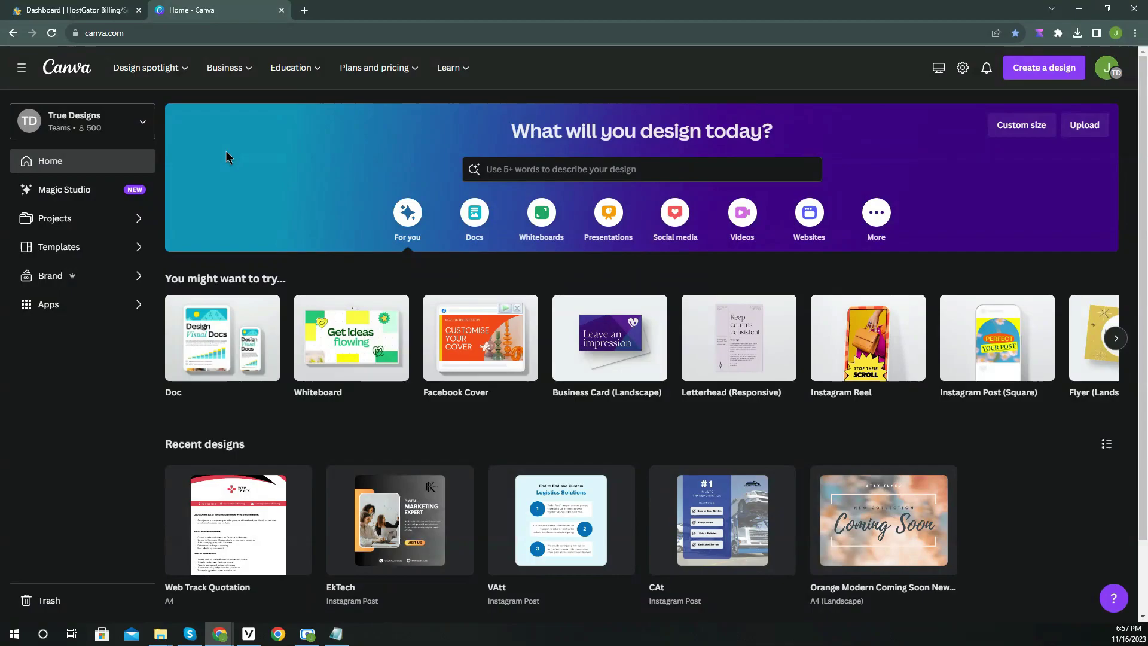
Search Canva for 'health care logo' and customize the Aldenaire Blue Green Grey health care logo template.
{"action": "left_click", "coordinate": [527, 174]}
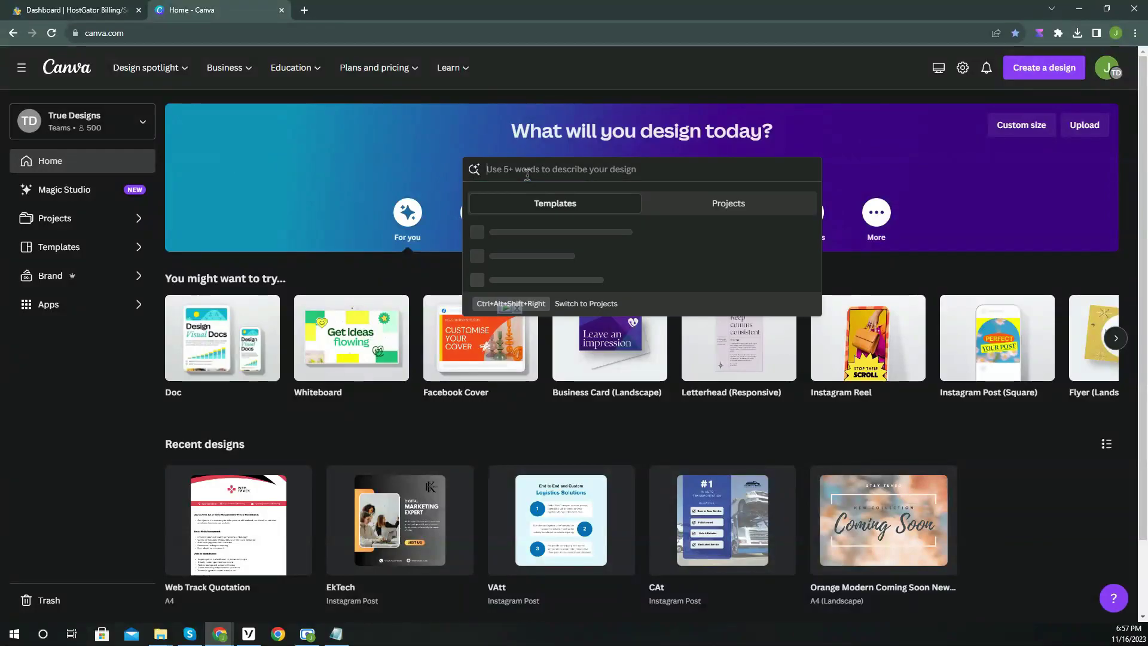
{"action": "type", "text": "health care logo"}
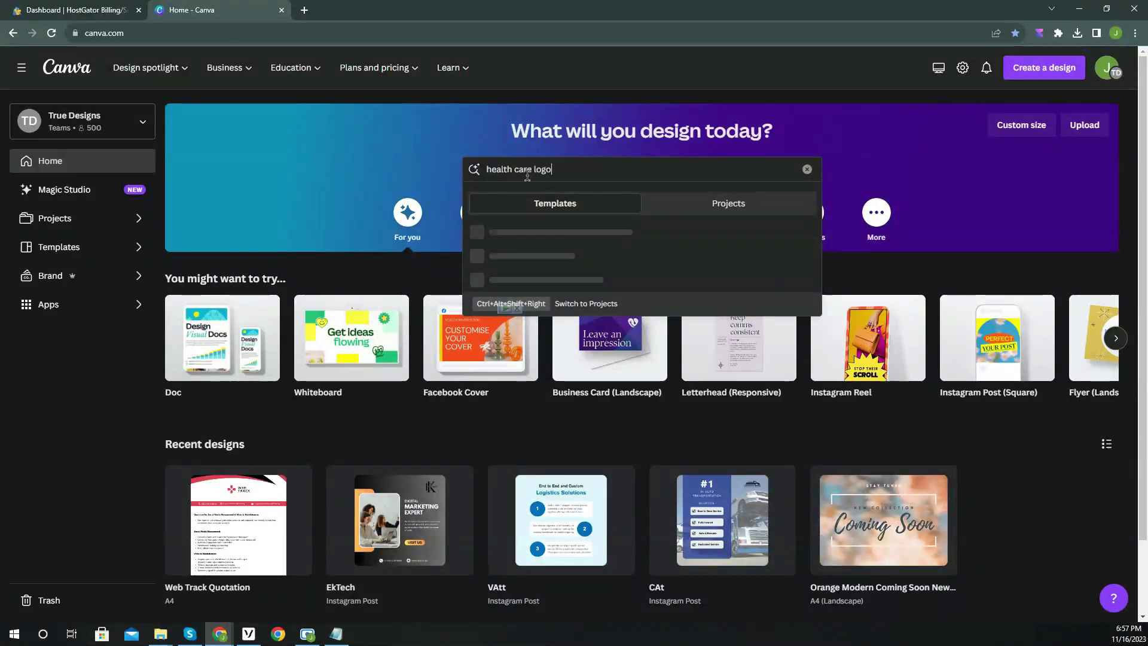
{"action": "key", "text": "Return"}
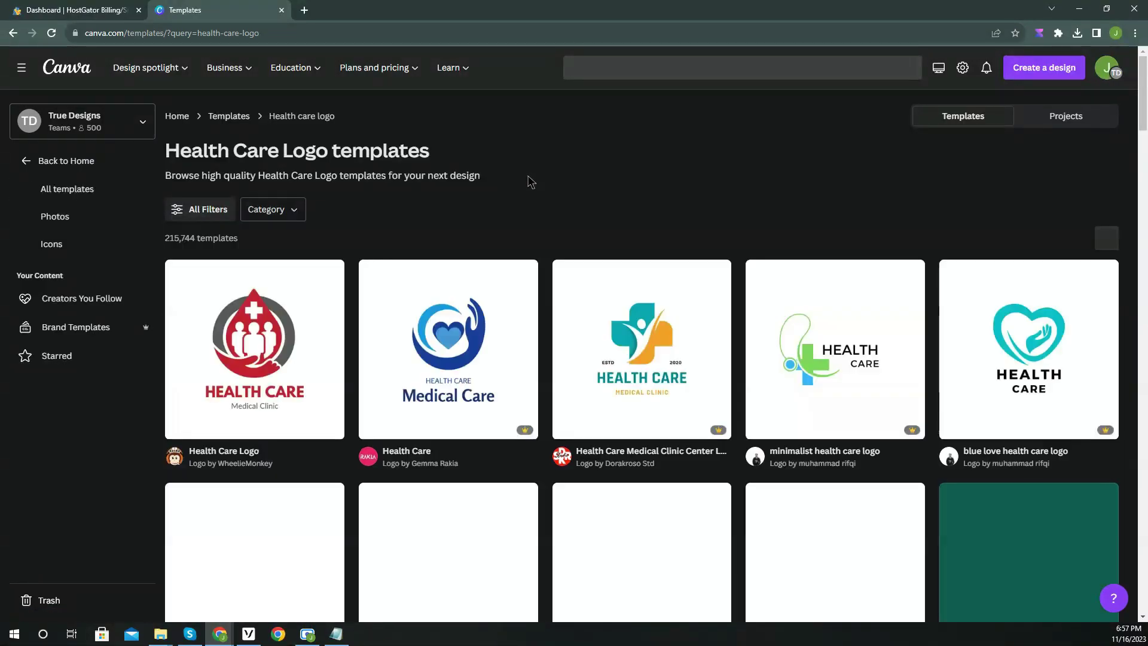
{"action": "scroll", "coordinate": [531, 181], "scroll_direction": "down", "scroll_amount": 6}
{"action": "scroll", "coordinate": [531, 181], "scroll_direction": "down", "scroll_amount": 9}
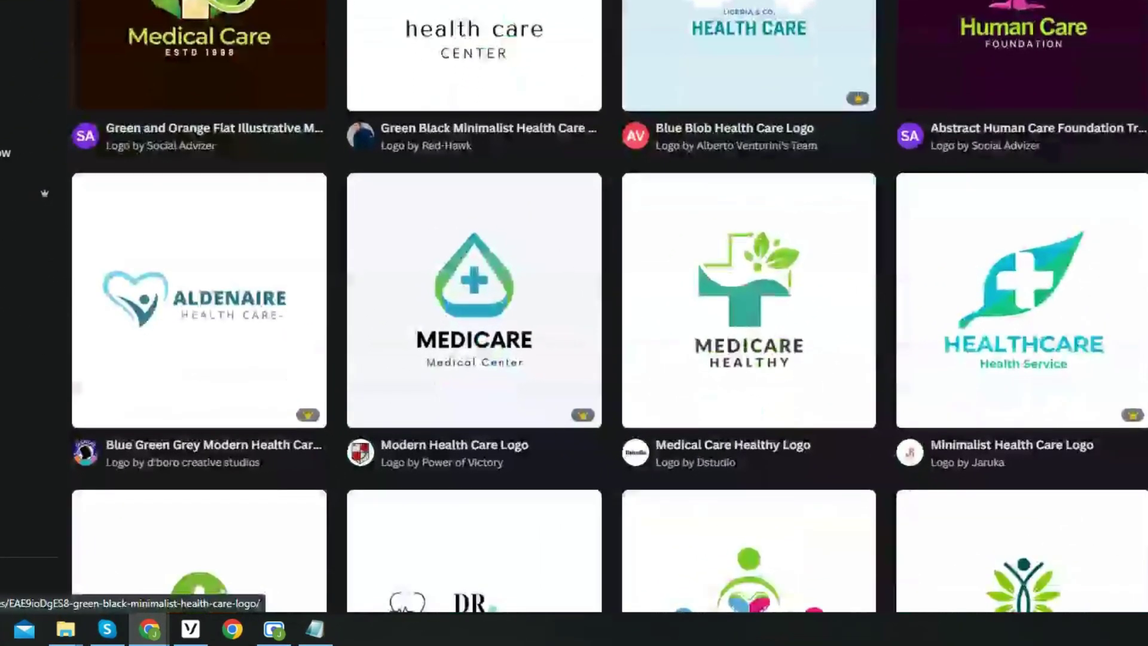
{"action": "left_click", "coordinate": [232, 320]}
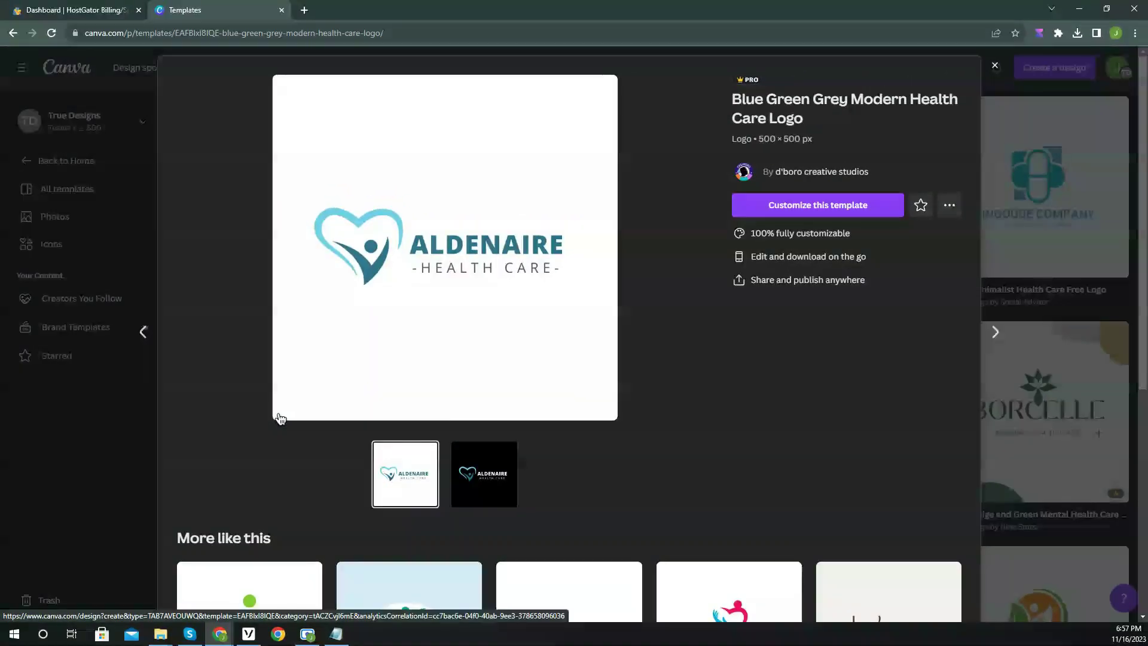
{"action": "left_click", "coordinate": [807, 208]}
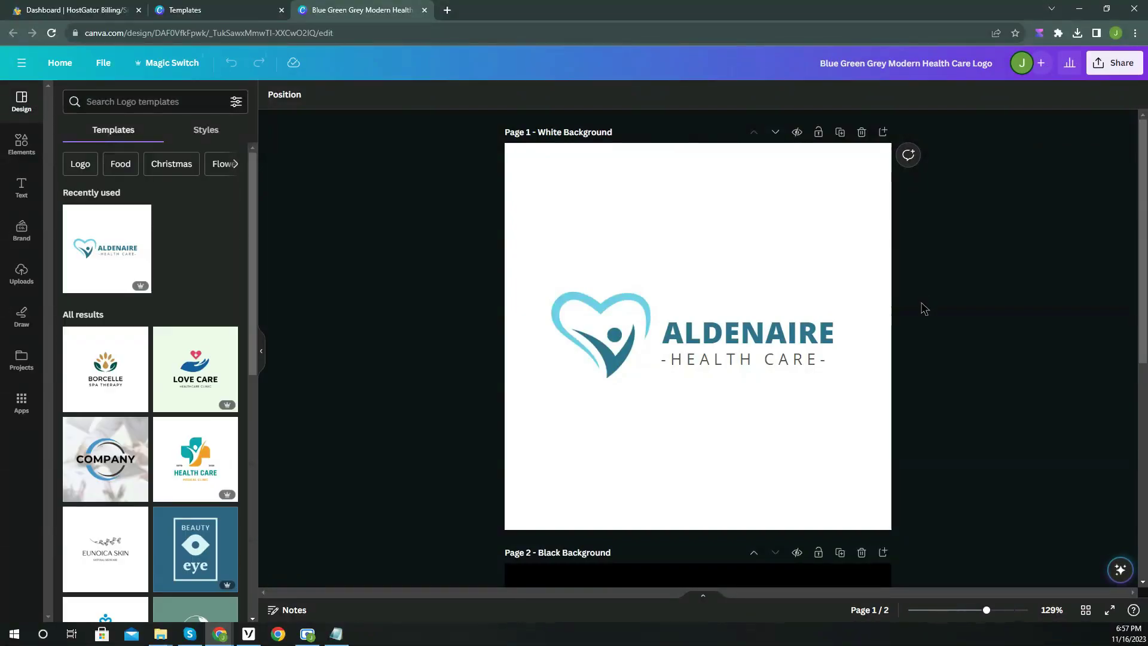
Delete the black second page and move the heart above the centred name and tagline group.
{"action": "scroll", "coordinate": [923, 323], "scroll_direction": "down", "scroll_amount": 5}
{"action": "left_click", "coordinate": [862, 253]}
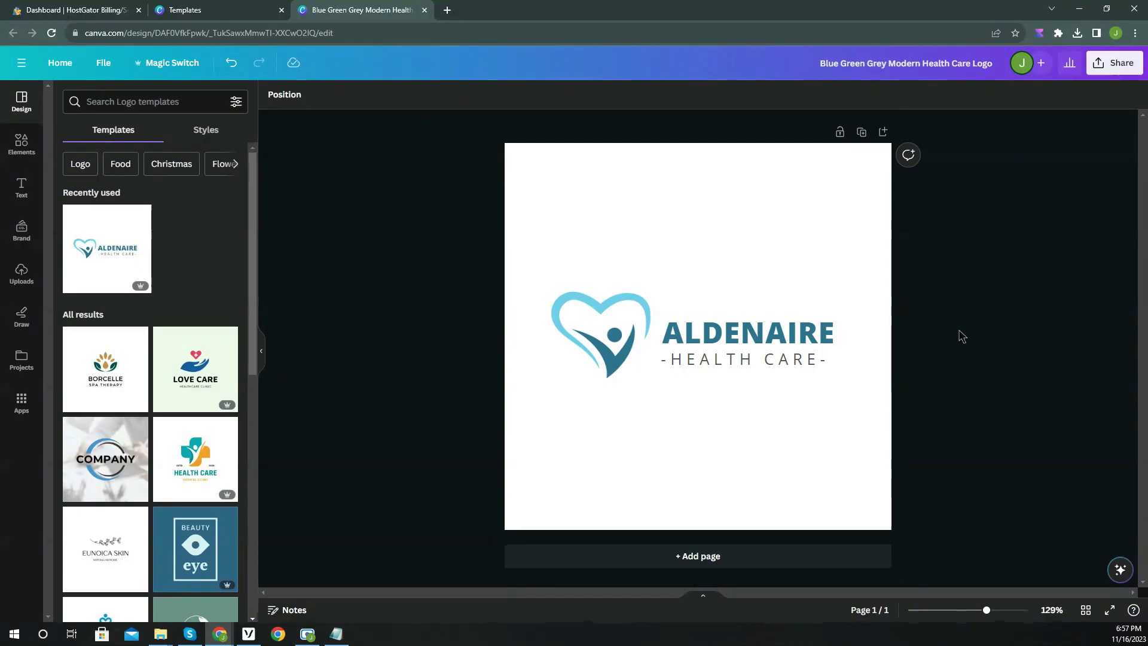
{"action": "left_click", "coordinate": [622, 342]}
{"action": "mouse_move", "coordinate": [622, 342]}
{"action": "left_mouse_down"}
{"action": "mouse_move", "coordinate": [655, 294]}
{"action": "mouse_move", "coordinate": [695, 284]}
{"action": "mouse_move", "coordinate": [723, 295]}
{"action": "mouse_move", "coordinate": [714, 299]}
{"action": "left_mouse_up"}
{"action": "left_click", "coordinate": [726, 347]}
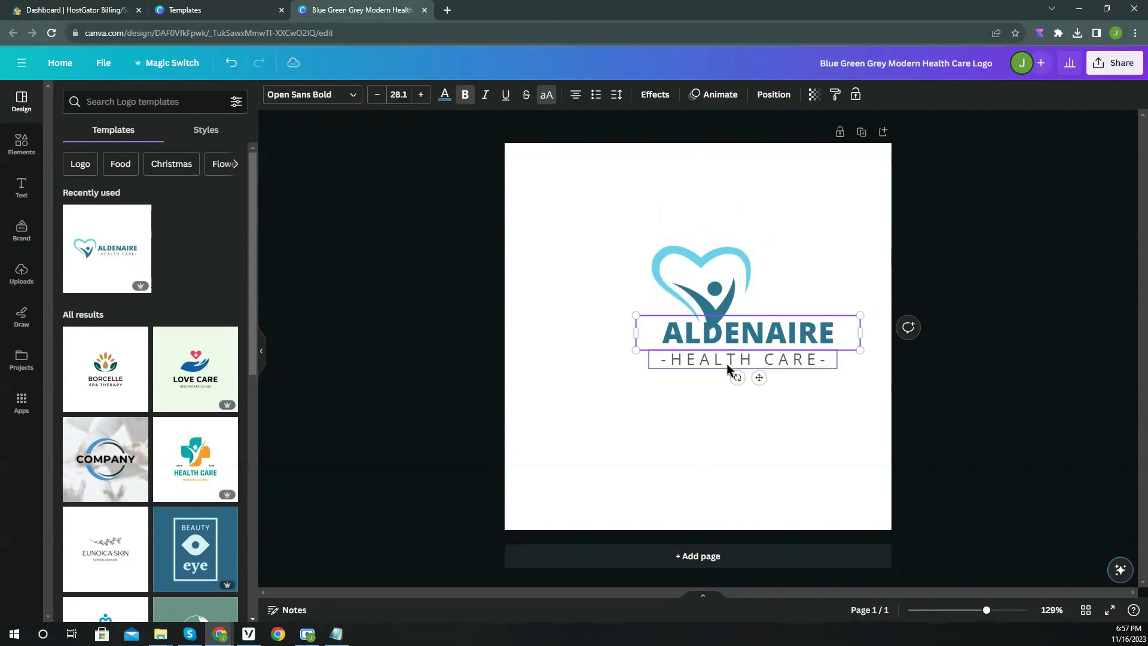
{"action": "mouse_move", "coordinate": [740, 342]}
{"action": "left_mouse_down"}
{"action": "mouse_move", "coordinate": [699, 366]}
{"action": "mouse_move", "coordinate": [697, 383]}
{"action": "mouse_move", "coordinate": [711, 377]}
{"action": "mouse_move", "coordinate": [686, 373]}
{"action": "left_mouse_up"}
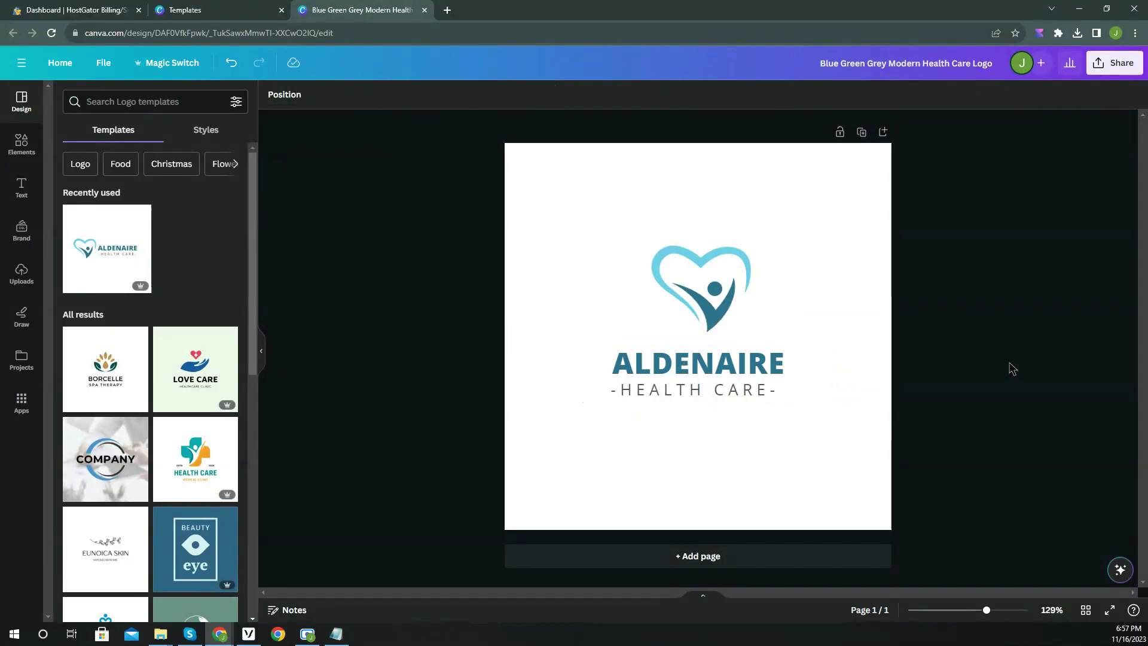
Replace ALDENAIRE with HEALTHCARE ESSENTIAL SOLUTIONS, widening and centring the text box.
{"action": "left_click", "coordinate": [705, 362]}
{"action": "double_click", "coordinate": [705, 361]}
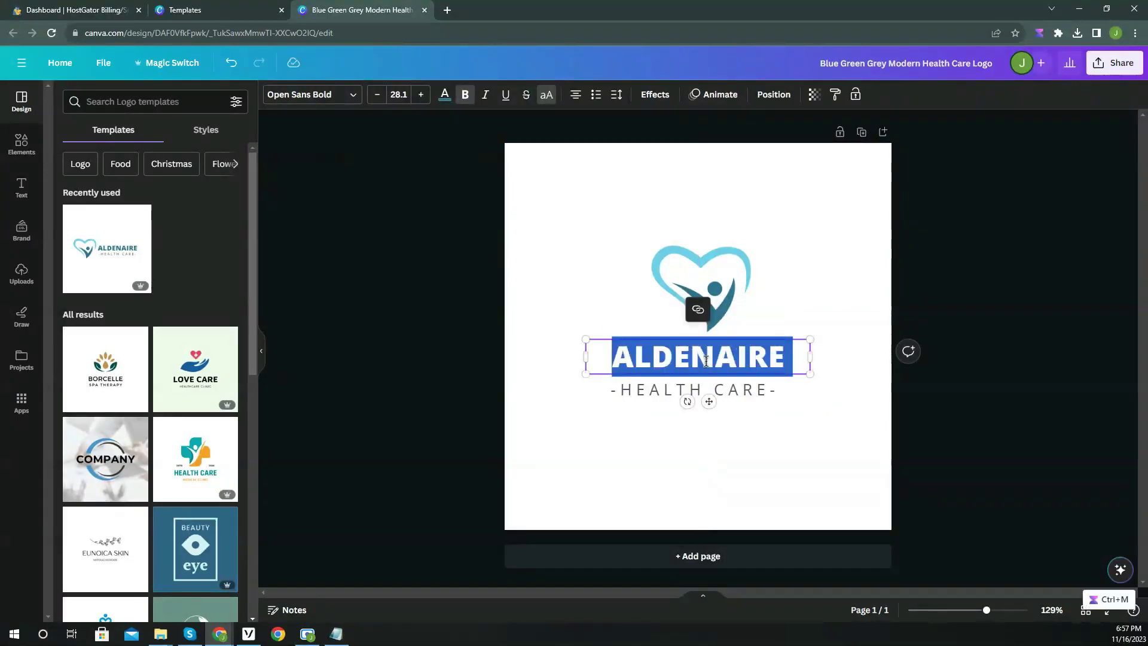
{"action": "type", "text": "HEALTHCARE ESSENTIAL SOLU"}
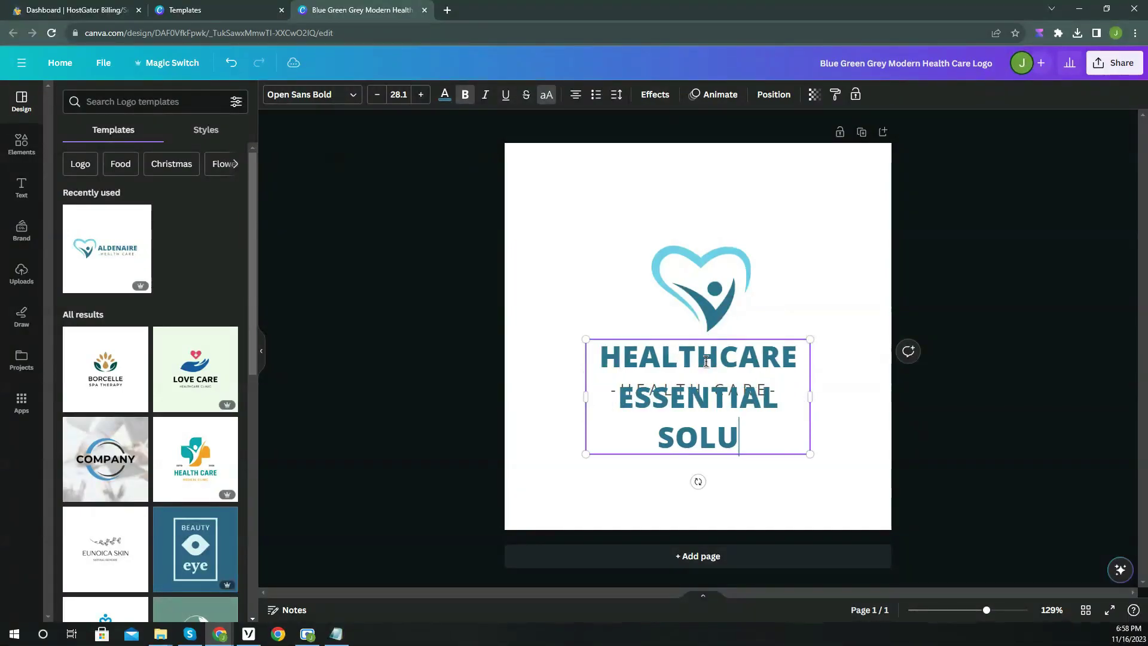
{"action": "type", "text": "TIONS"}
{"action": "left_click_drag", "start_coordinate": [811, 398], "coordinate": [956, 395]}
{"action": "left_click", "coordinate": [950, 477]}
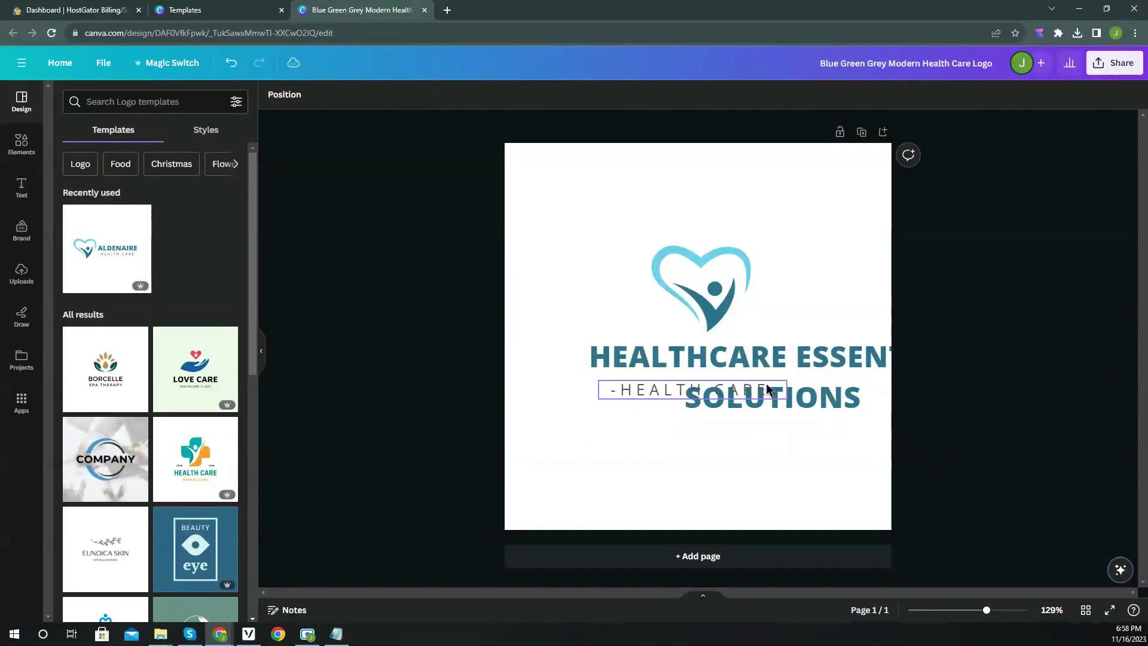
{"action": "left_click_drag", "start_coordinate": [777, 366], "coordinate": [702, 366]}
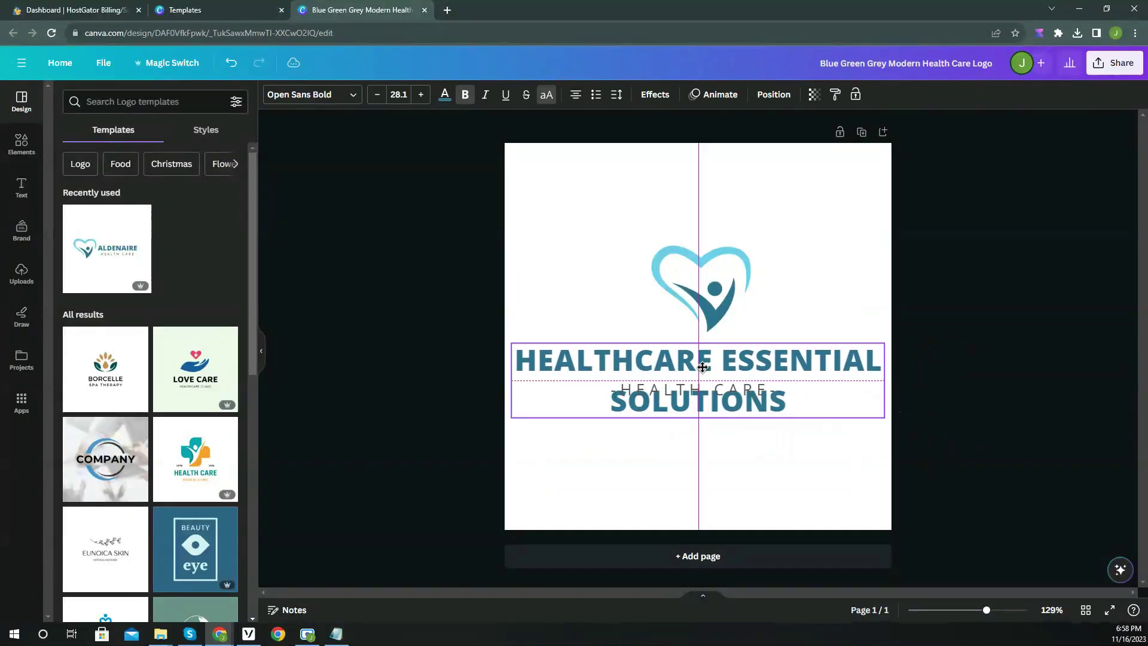
Set the heading to Bricolage Grotesque and shrink it to 19.1 so it fits one line.
{"action": "left_click", "coordinate": [311, 96]}
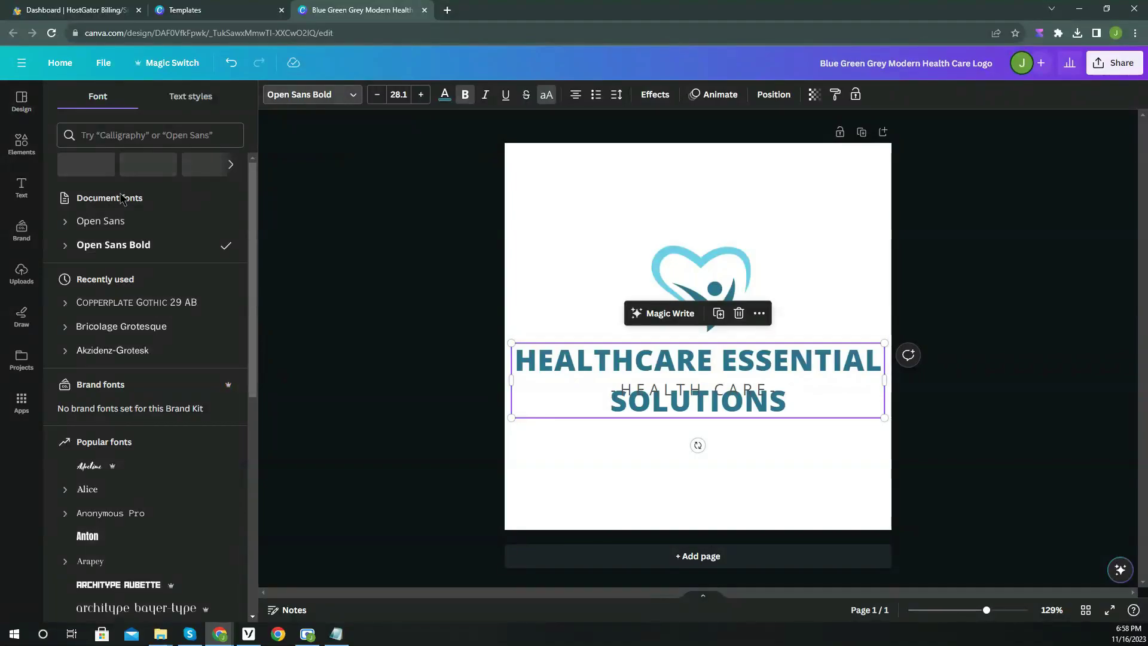
{"action": "left_click", "coordinate": [148, 338]}
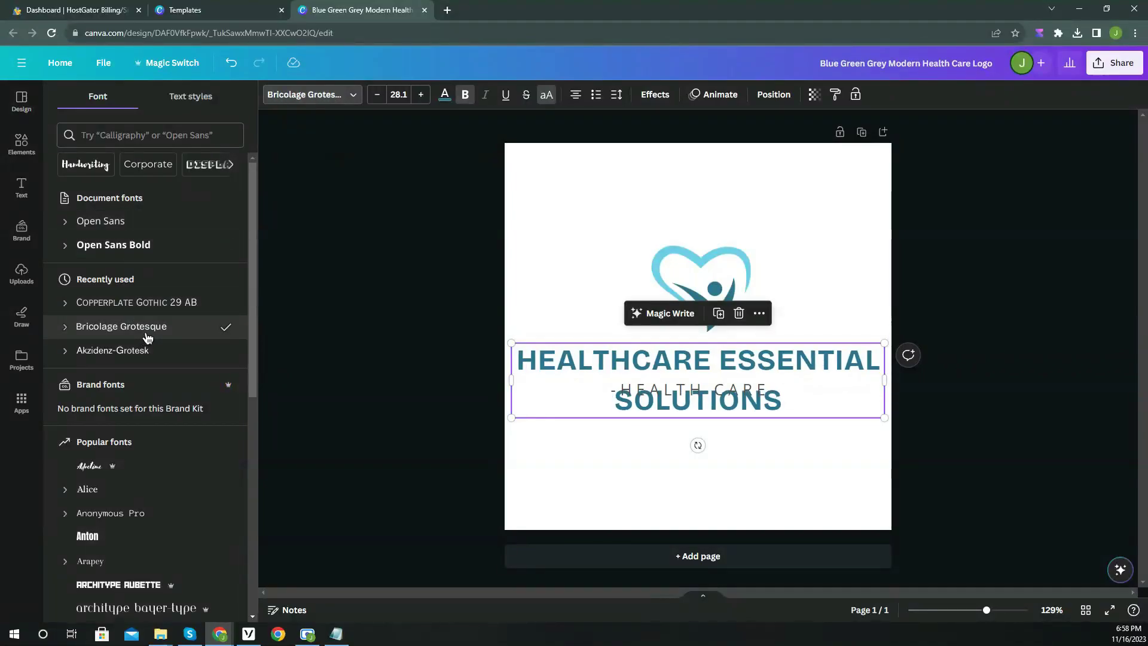
{"action": "left_click", "coordinate": [340, 334]}
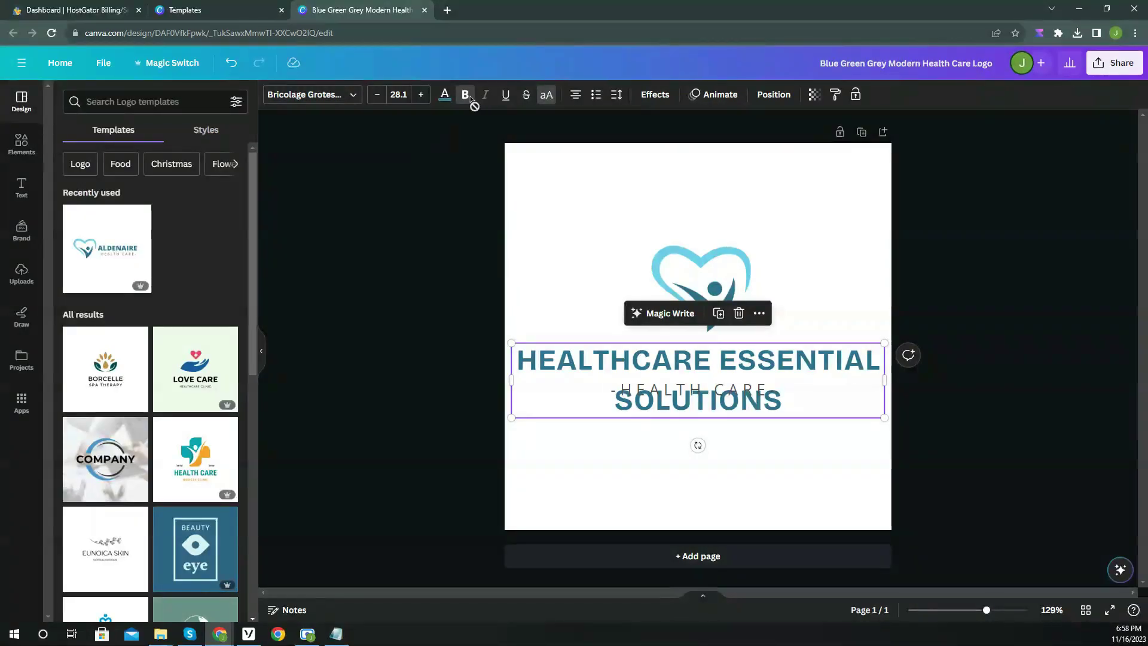
{"action": "left_click", "coordinate": [378, 97]}
{"action": "left_click", "coordinate": [378, 97]}
{"action": "left_click", "coordinate": [377, 97]}
{"action": "left_click", "coordinate": [377, 97]}
{"action": "left_click", "coordinate": [389, 258]}
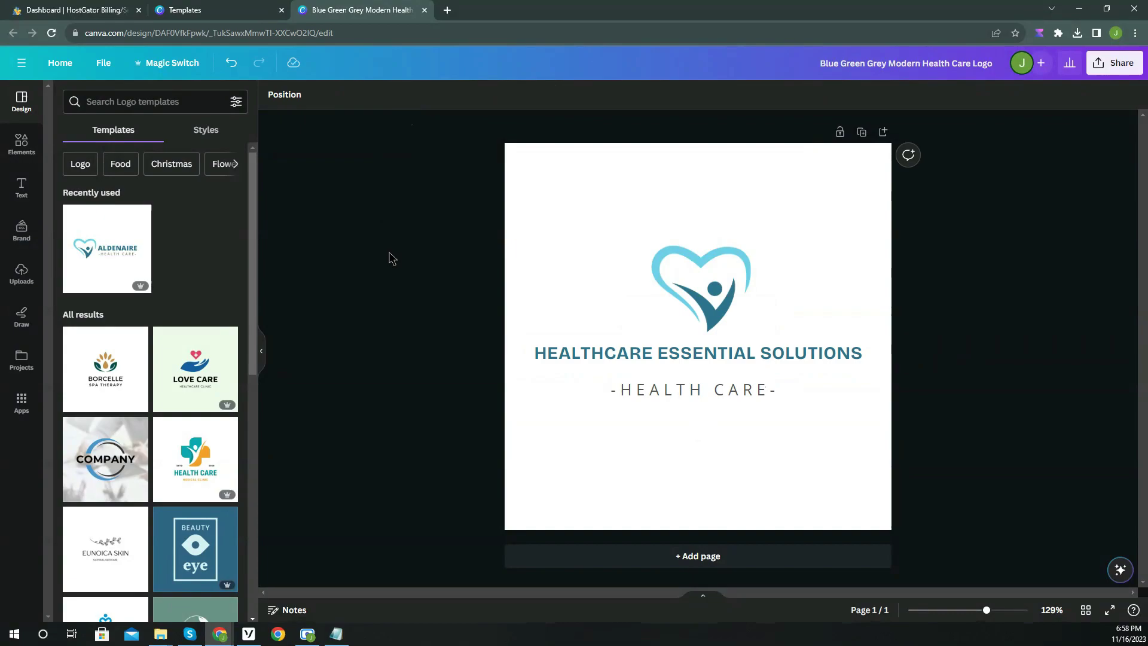
Recentre the heading, then give the tagline Bricolage Grotesque with letter spacing 0.
{"action": "left_click", "coordinate": [699, 353]}
{"action": "left_click_drag", "start_coordinate": [708, 352], "coordinate": [708, 351]}
{"action": "left_click", "coordinate": [723, 393]}
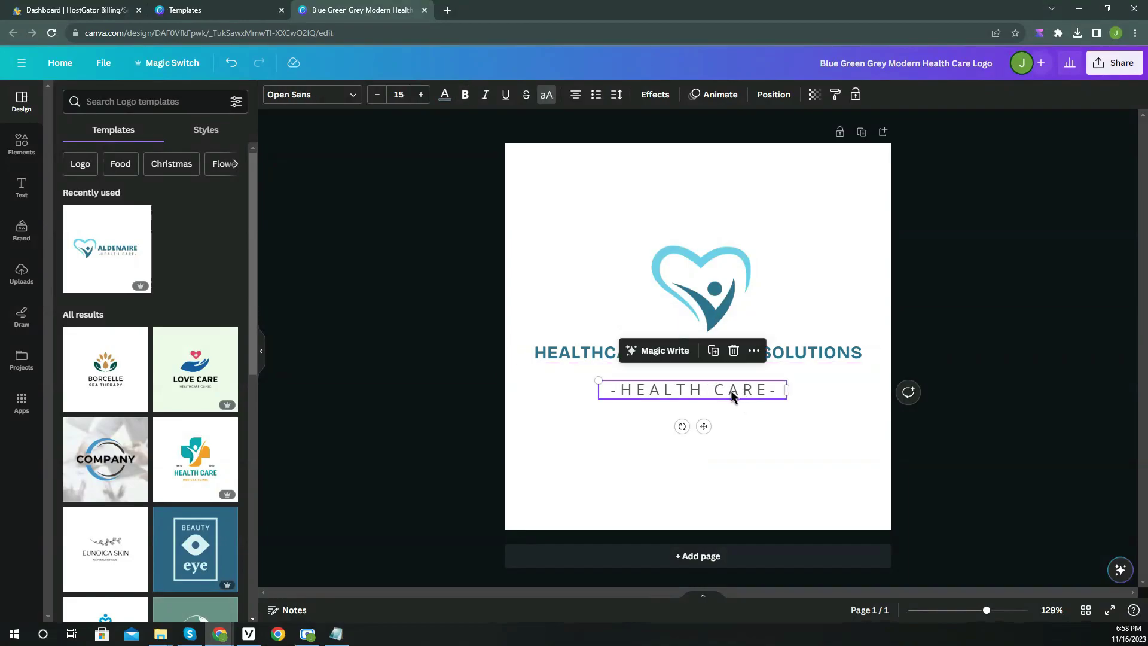
{"action": "left_click", "coordinate": [311, 97]}
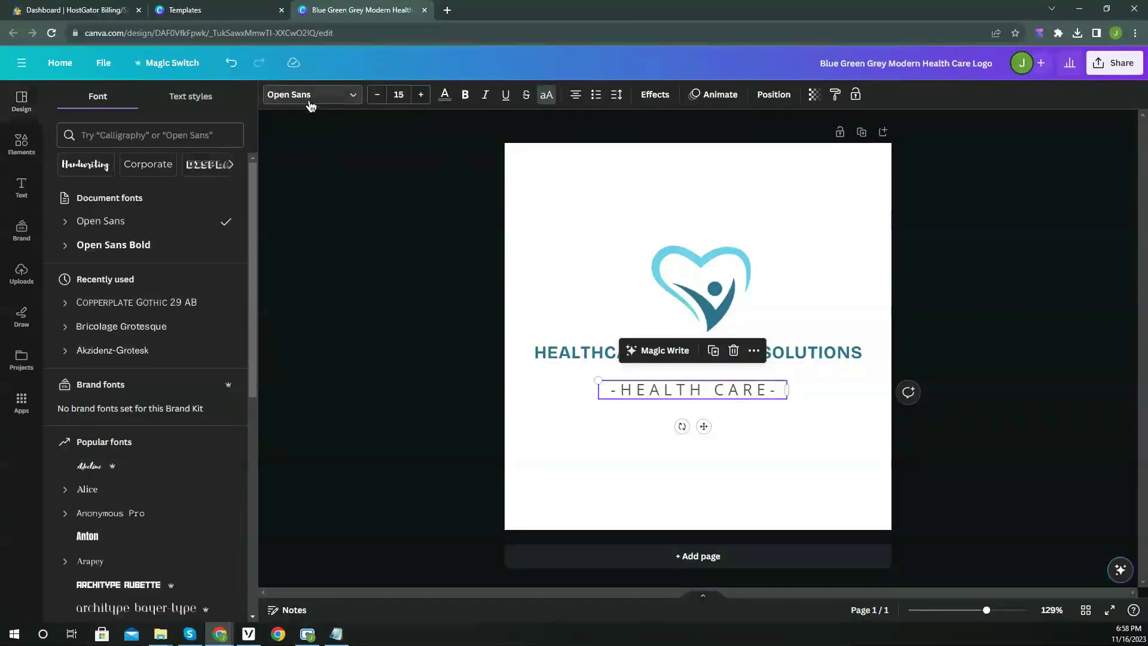
{"action": "left_click", "coordinate": [144, 326]}
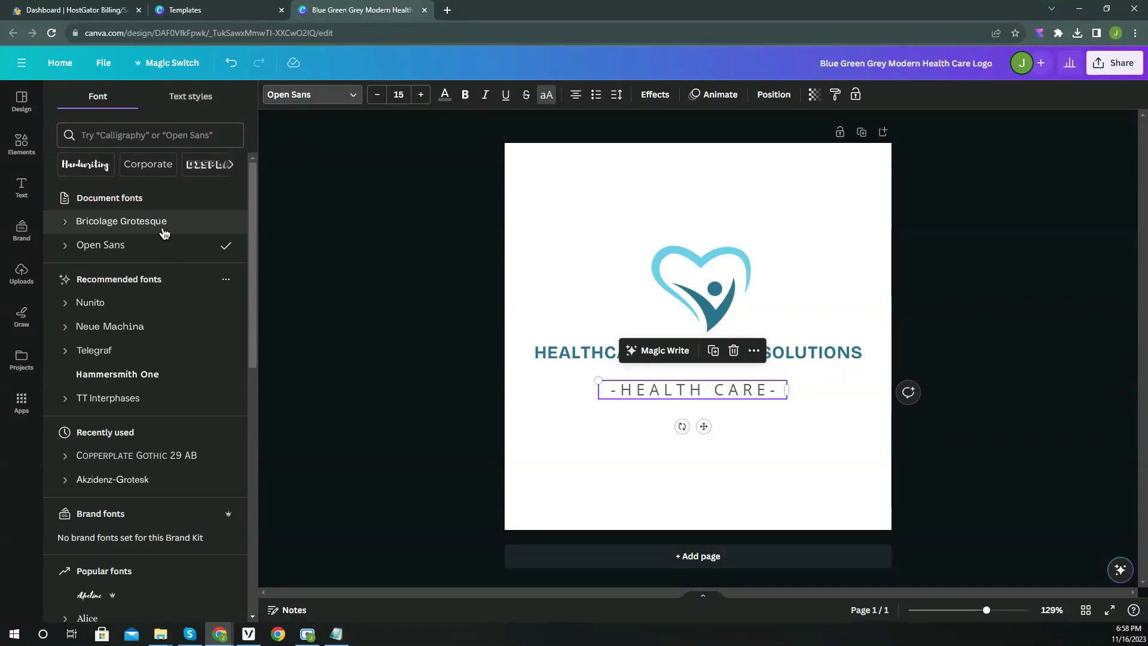
{"action": "left_click", "coordinate": [622, 96]}
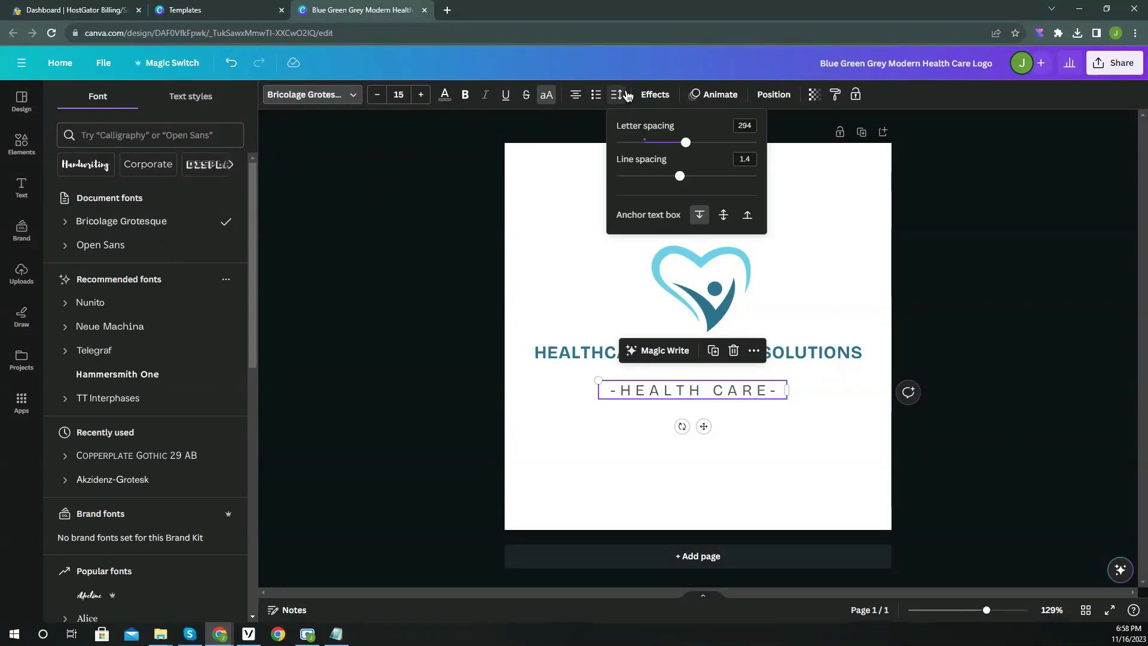
{"action": "left_click_drag", "start_coordinate": [688, 150], "coordinate": [649, 150]}
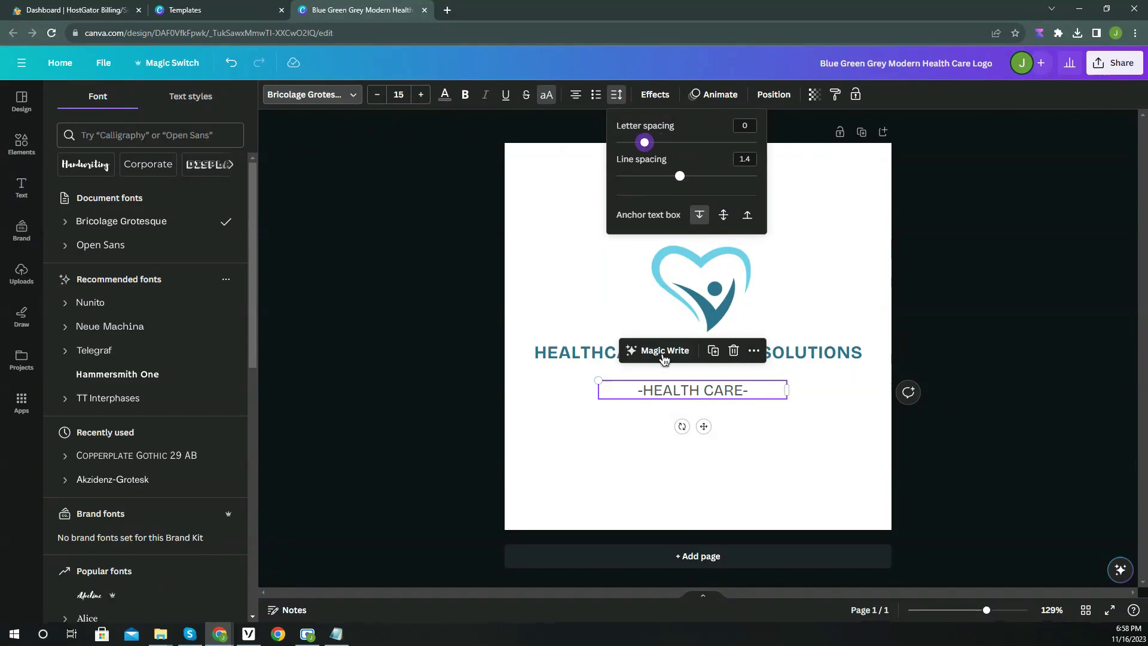
Retype the tagline as MEDICAL EQUIPMENT COMPANY on one line beneath the heading, nudging the heart lower.
{"action": "double_click", "coordinate": [676, 390]}
{"action": "type", "text": "MEDICAL EQUIPMENT"}
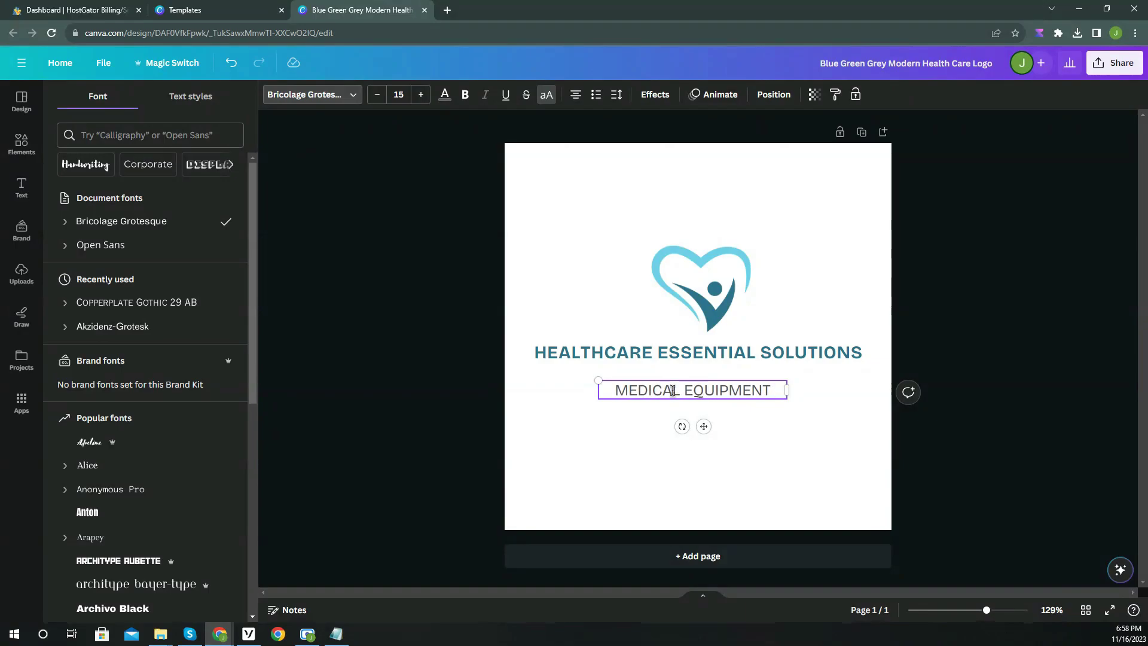
{"action": "type", "text": " COMPANY"}
{"action": "left_click_drag", "start_coordinate": [788, 394], "coordinate": [852, 398]}
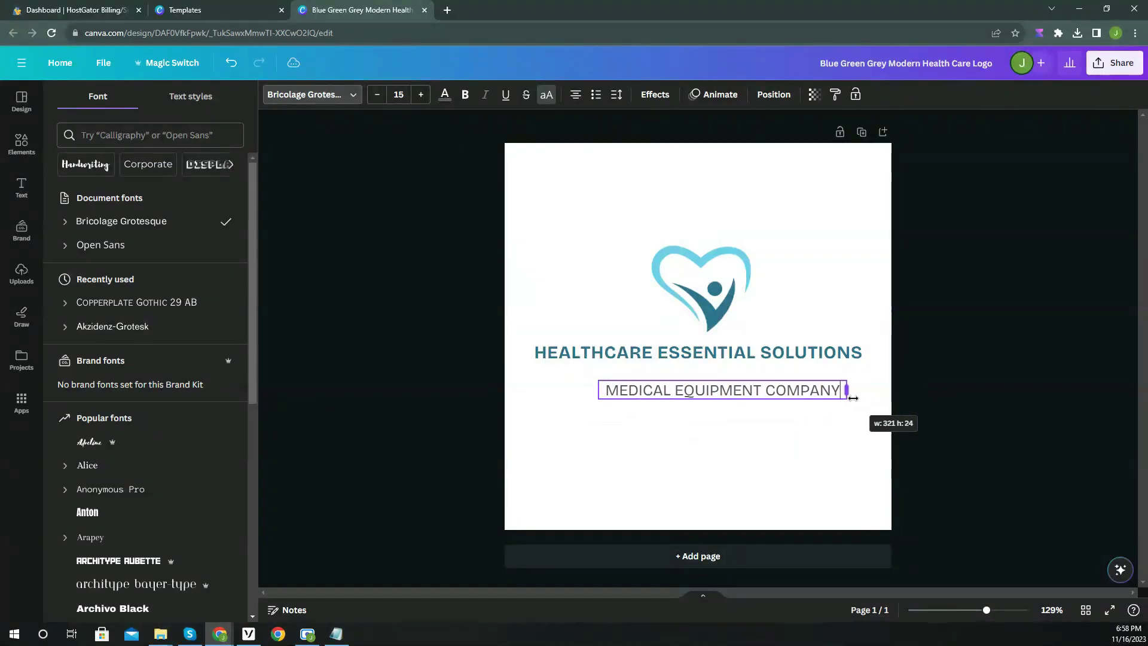
{"action": "left_click_drag", "start_coordinate": [708, 396], "coordinate": [684, 380]}
{"action": "left_click", "coordinate": [703, 284]}
{"action": "left_click_drag", "start_coordinate": [704, 283], "coordinate": [700, 285]}
{"action": "left_click", "coordinate": [961, 397]}
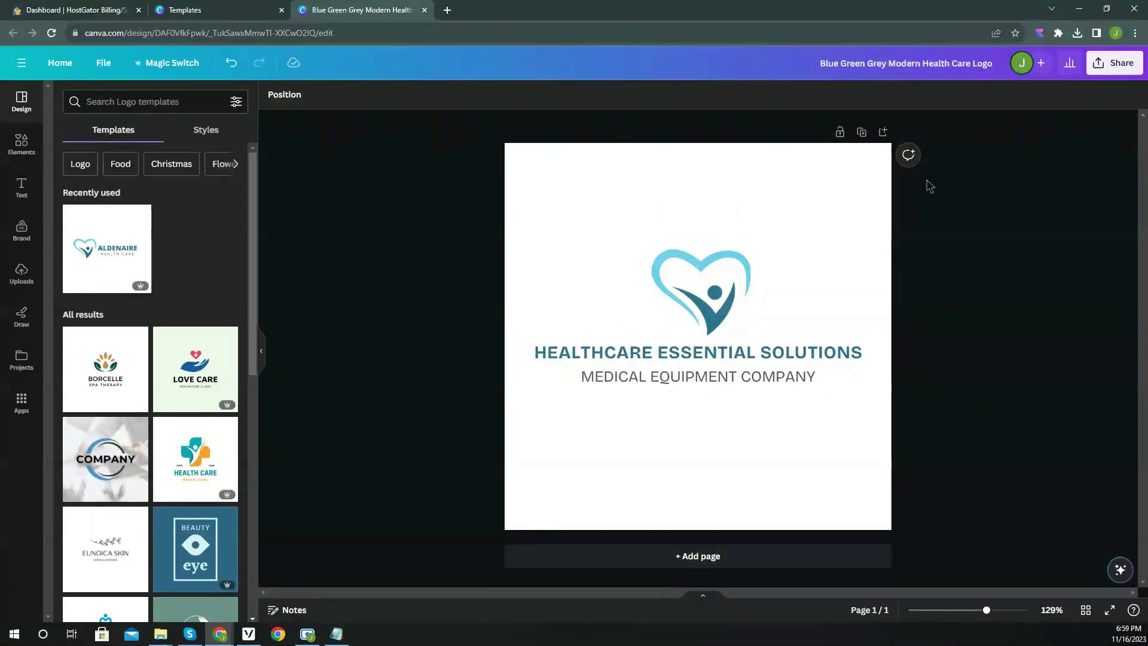
Rename the design 'Healthcare Essential Solutions Logo' and bookmark its page.
{"action": "left_click", "coordinate": [891, 67]}
{"action": "type", "text": "He"}
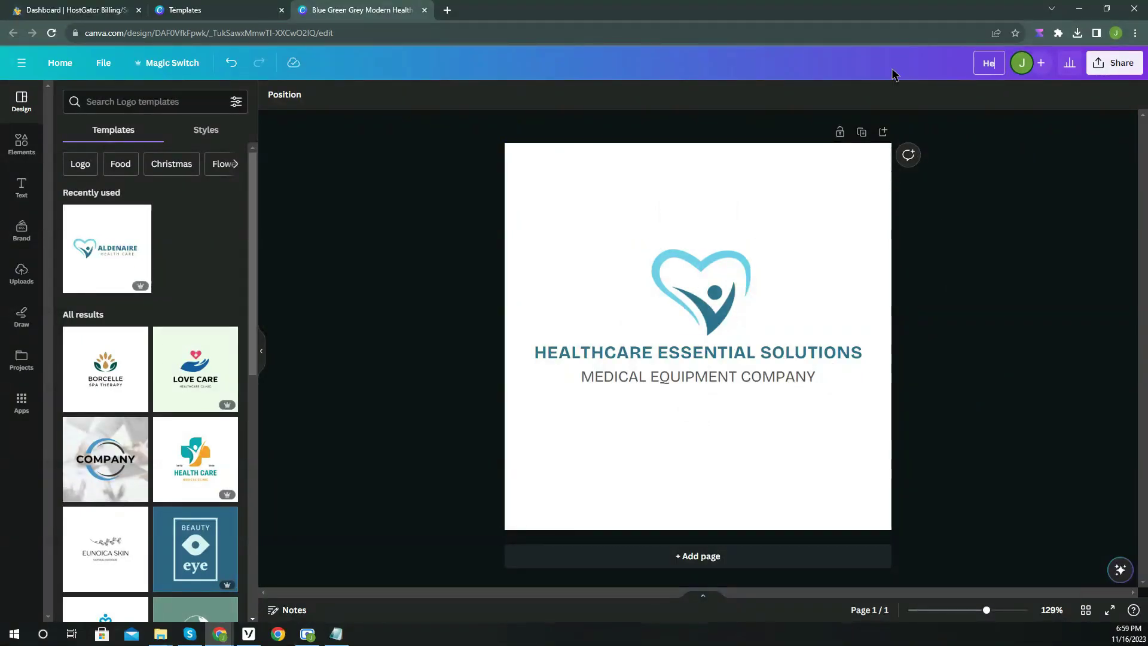
{"action": "type", "text": "althcare Essential Solutions Logo"}
{"action": "key", "text": "Return"}
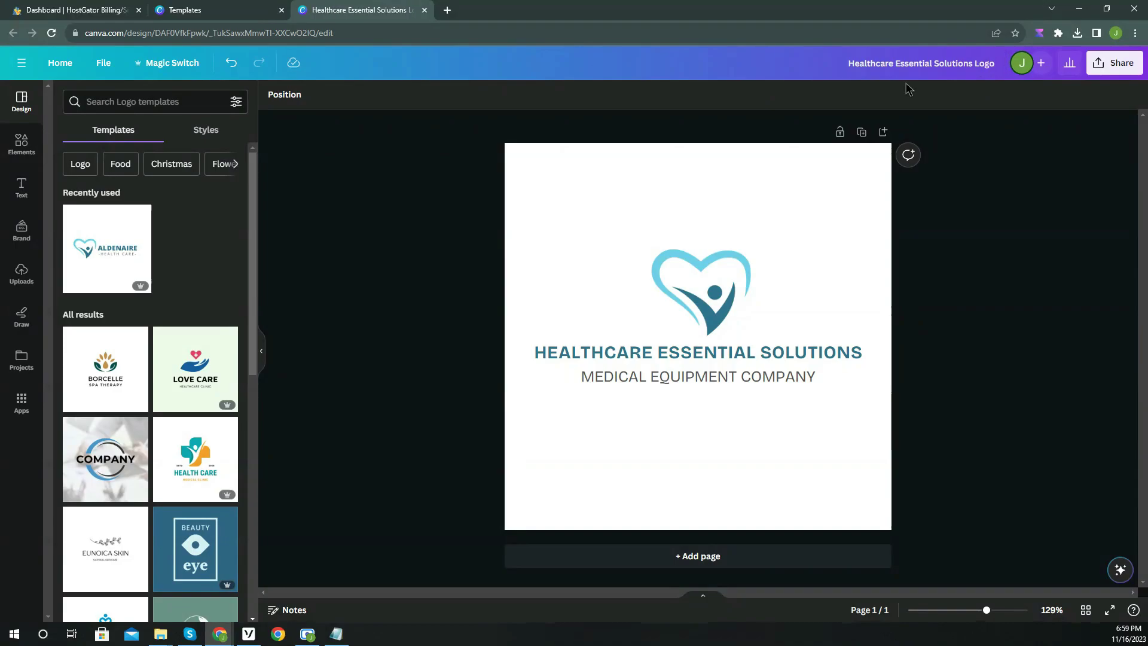
{"action": "left_click", "coordinate": [1014, 33]}
{"action": "left_click", "coordinate": [943, 145]}
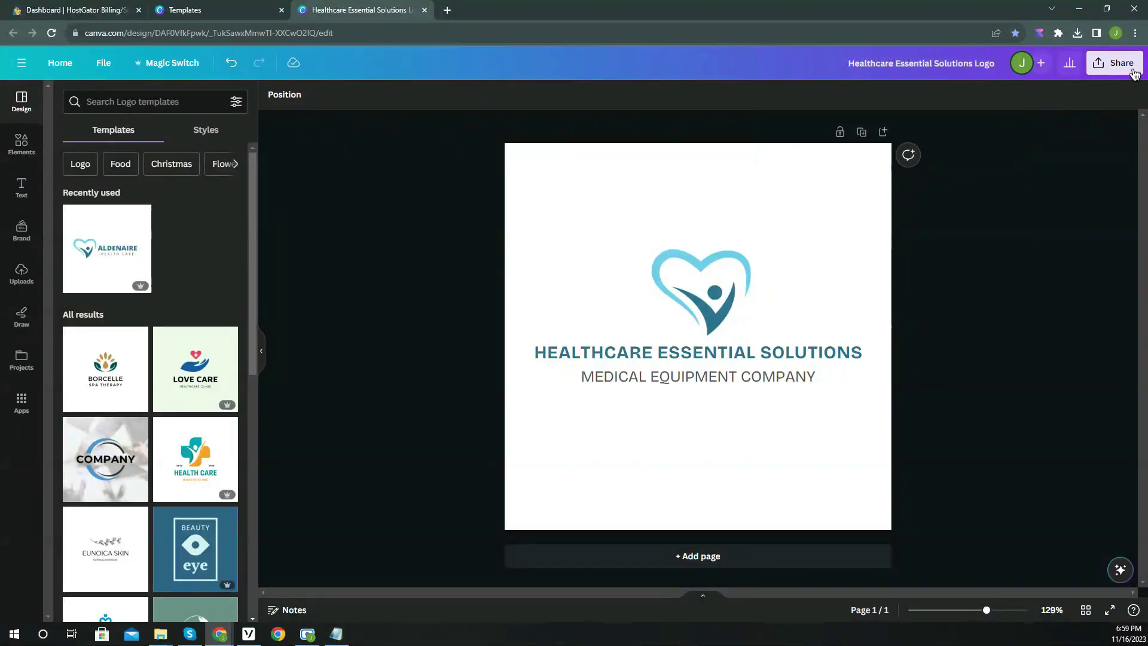
Share the design so anyone with the link can edit.
{"action": "left_click", "coordinate": [1115, 63]}
{"action": "left_click", "coordinate": [1019, 219]}
{"action": "left_click", "coordinate": [969, 358]}
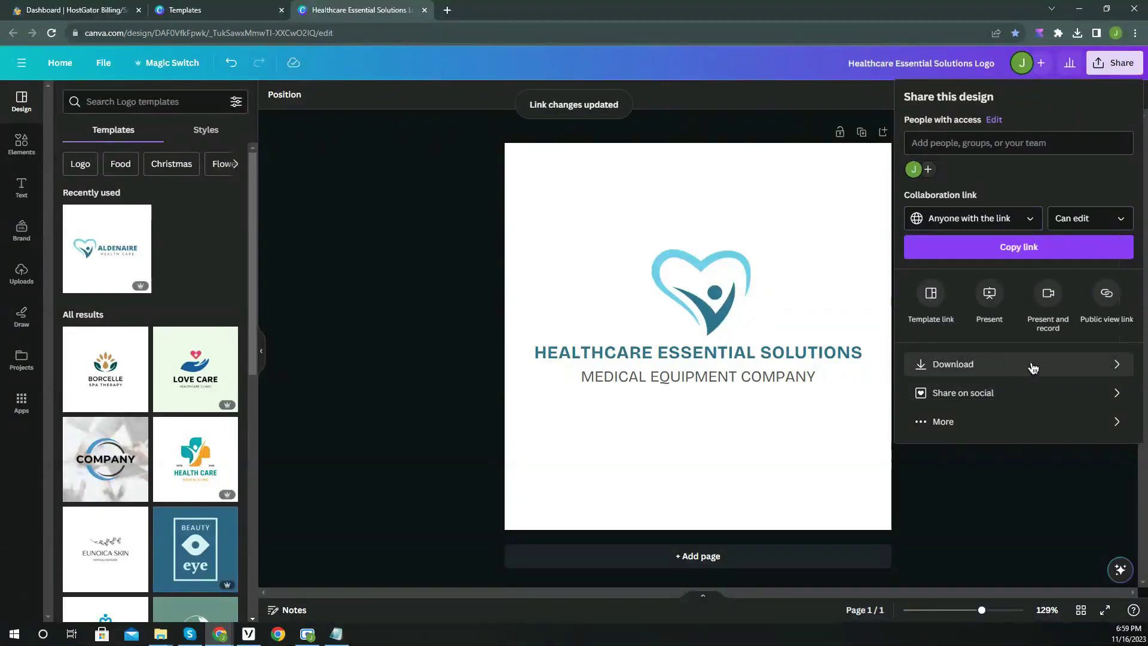
Download the logo as a PNG with a transparent background.
{"action": "left_click", "coordinate": [1025, 366]}
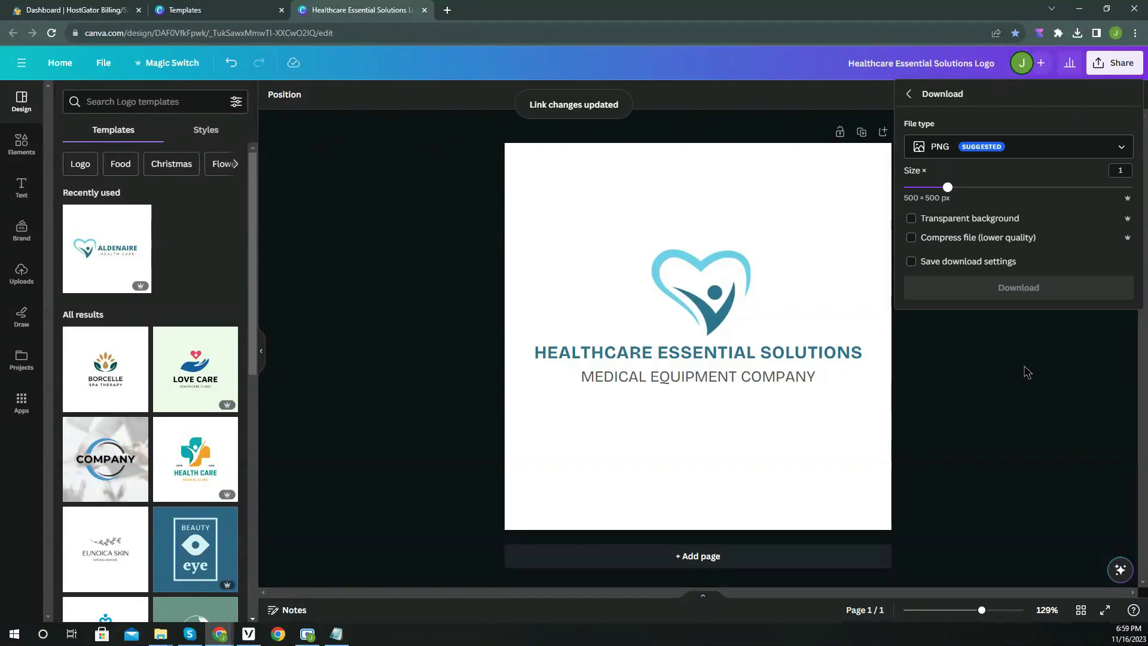
{"action": "left_click", "coordinate": [967, 223]}
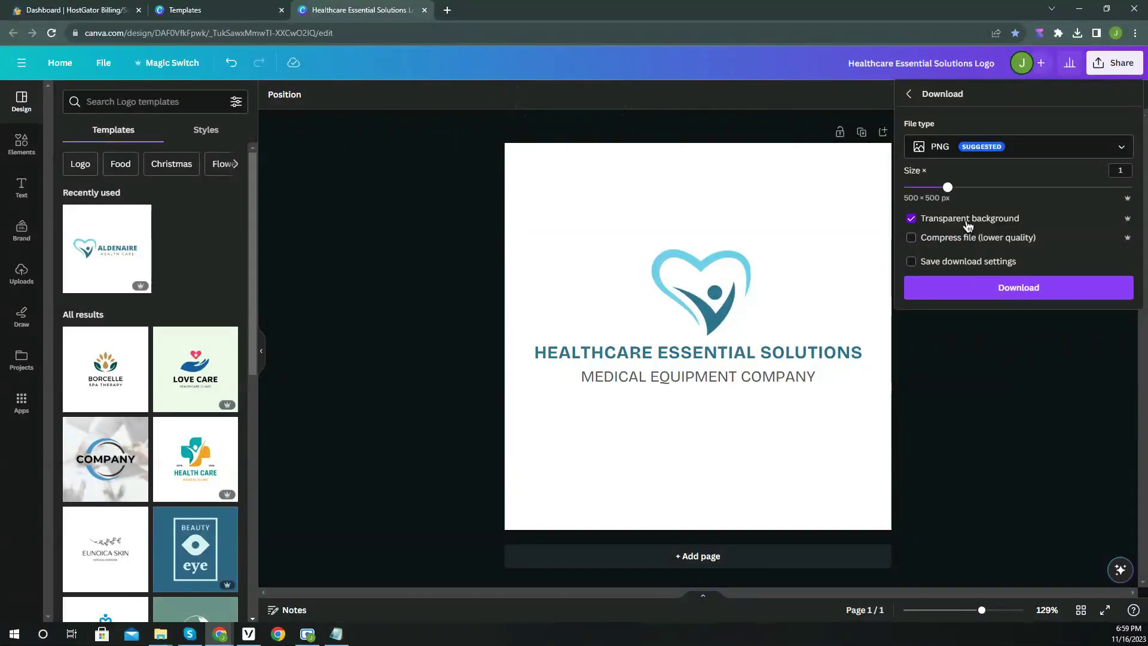
{"action": "left_click", "coordinate": [1015, 298]}
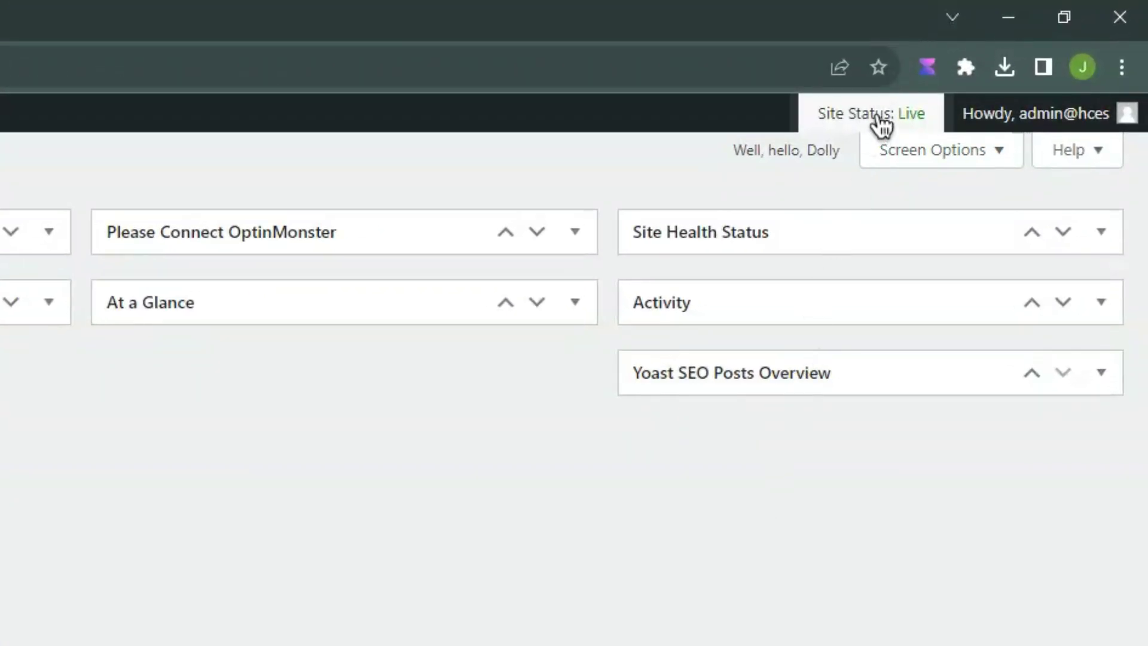
Turn on the HostGator Coming Soon page so the site status changes from Live.
{"action": "left_click", "coordinate": [879, 116]}
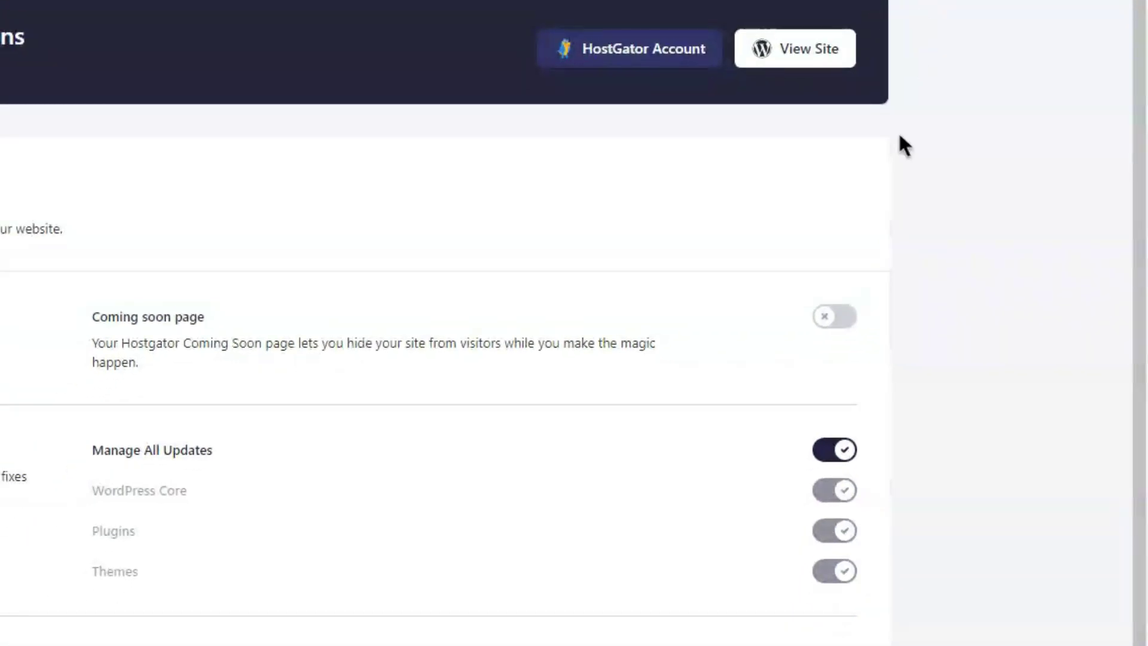
{"action": "left_click", "coordinate": [854, 323]}
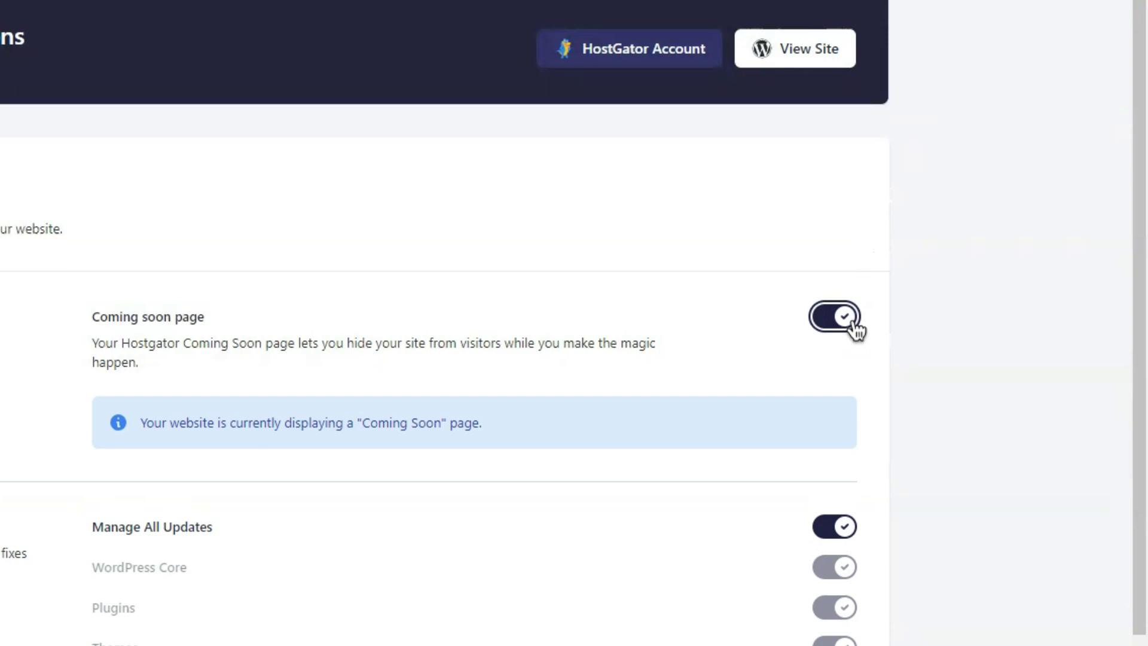
{"action": "left_click_drag", "start_coordinate": [504, 428], "coordinate": [142, 440]}
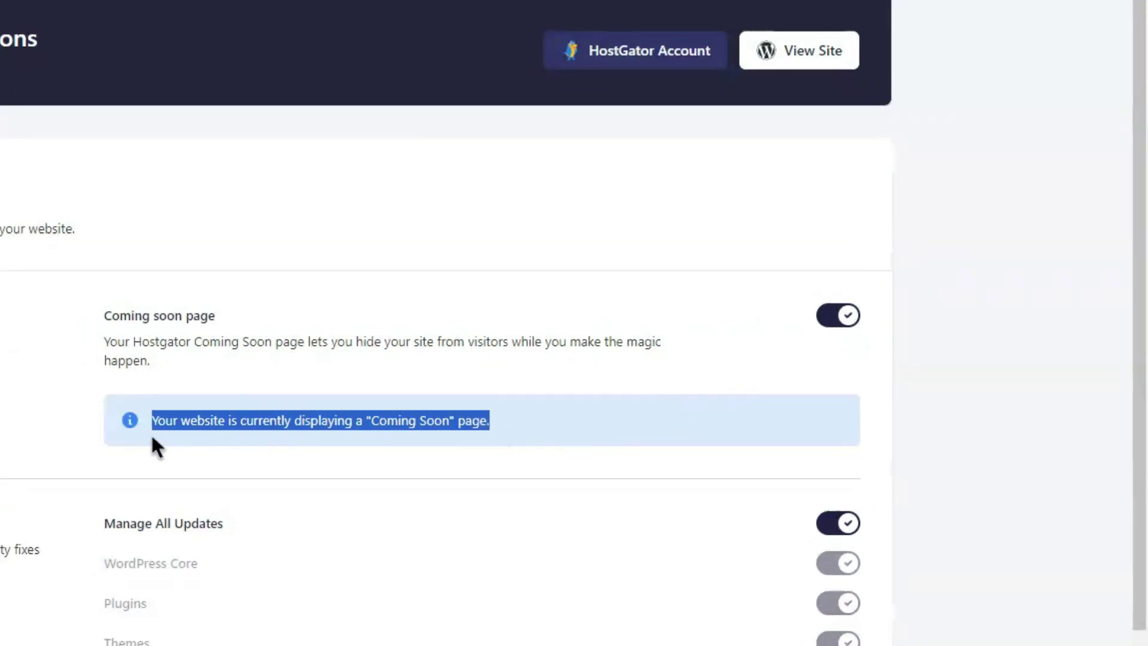
{"action": "left_click", "coordinate": [213, 455]}
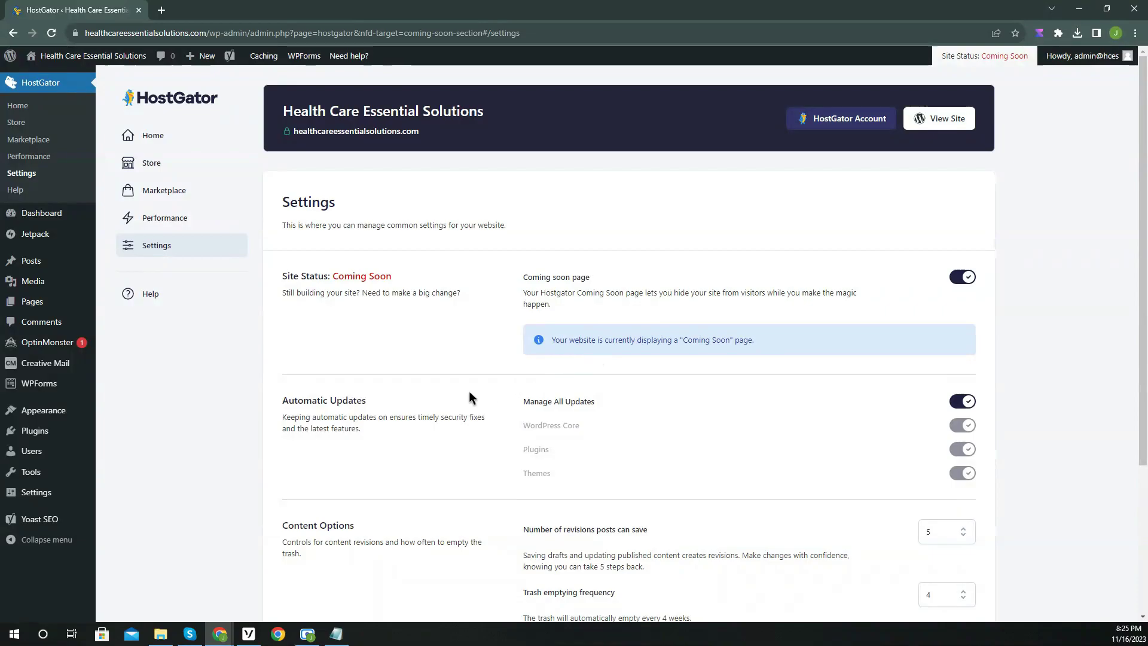
Bulk-deactivate all installed plugins except The HostGator Plugin.
{"action": "mouse_move", "coordinate": [60, 439]}
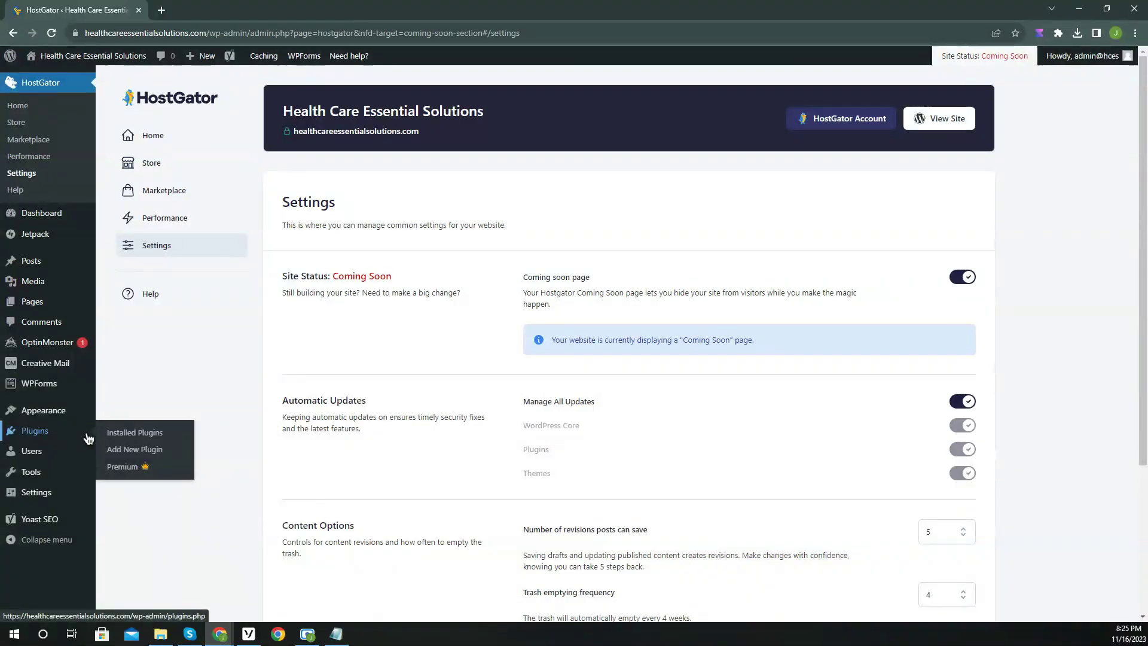
{"action": "left_click", "coordinate": [153, 437]}
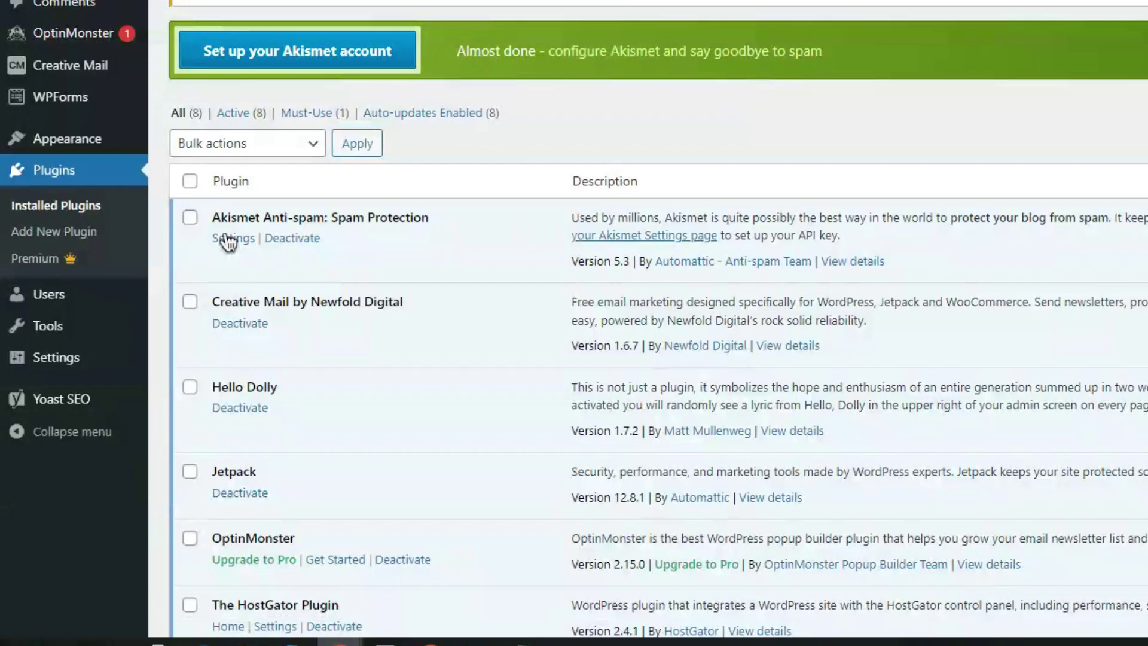
{"action": "left_click", "coordinate": [190, 182]}
{"action": "scroll", "coordinate": [245, 275], "scroll_direction": "down", "scroll_amount": 5}
{"action": "left_click", "coordinate": [189, 326]}
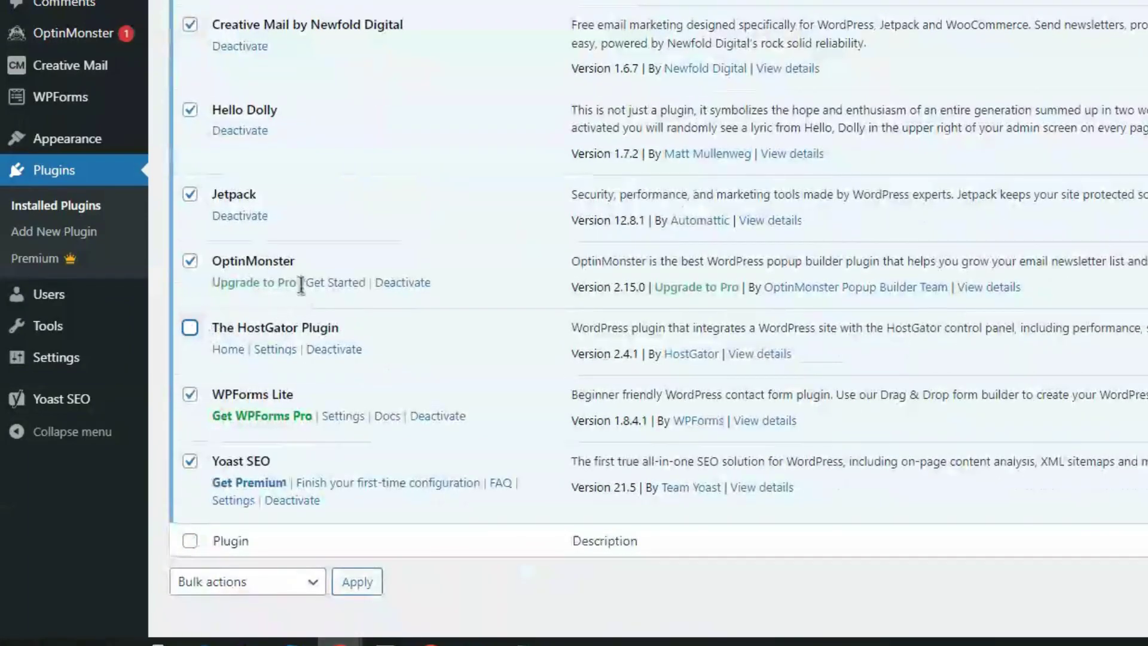
{"action": "scroll", "coordinate": [299, 281], "scroll_direction": "up", "scroll_amount": 3}
{"action": "left_click", "coordinate": [269, 53]}
{"action": "left_click", "coordinate": [264, 112]}
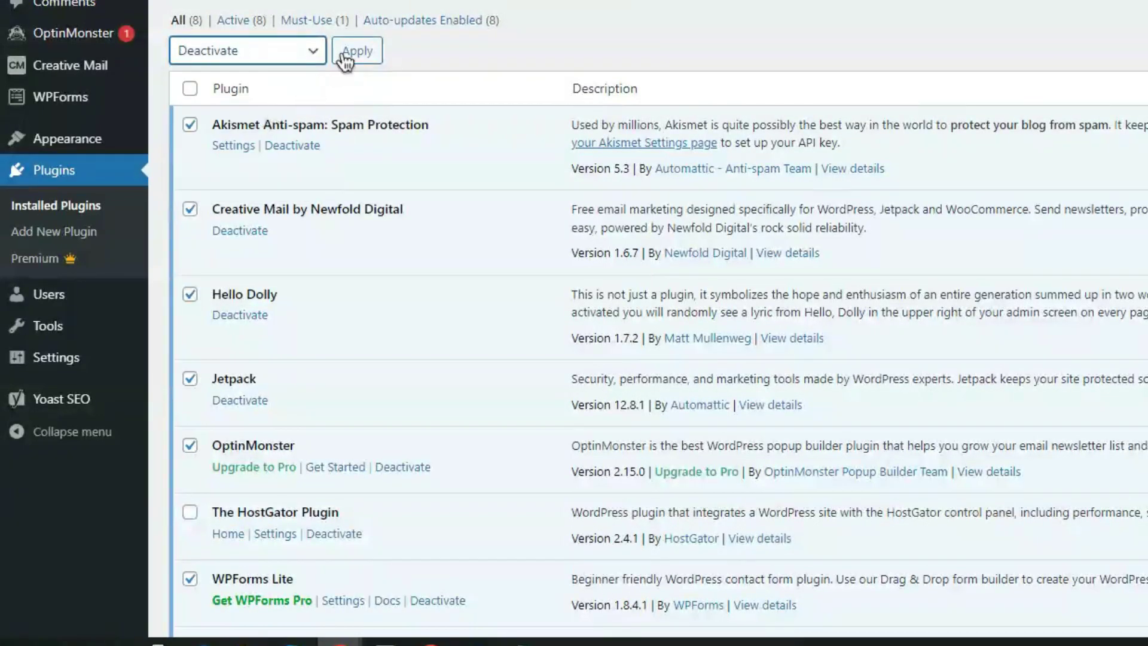
{"action": "left_click", "coordinate": [352, 55]}
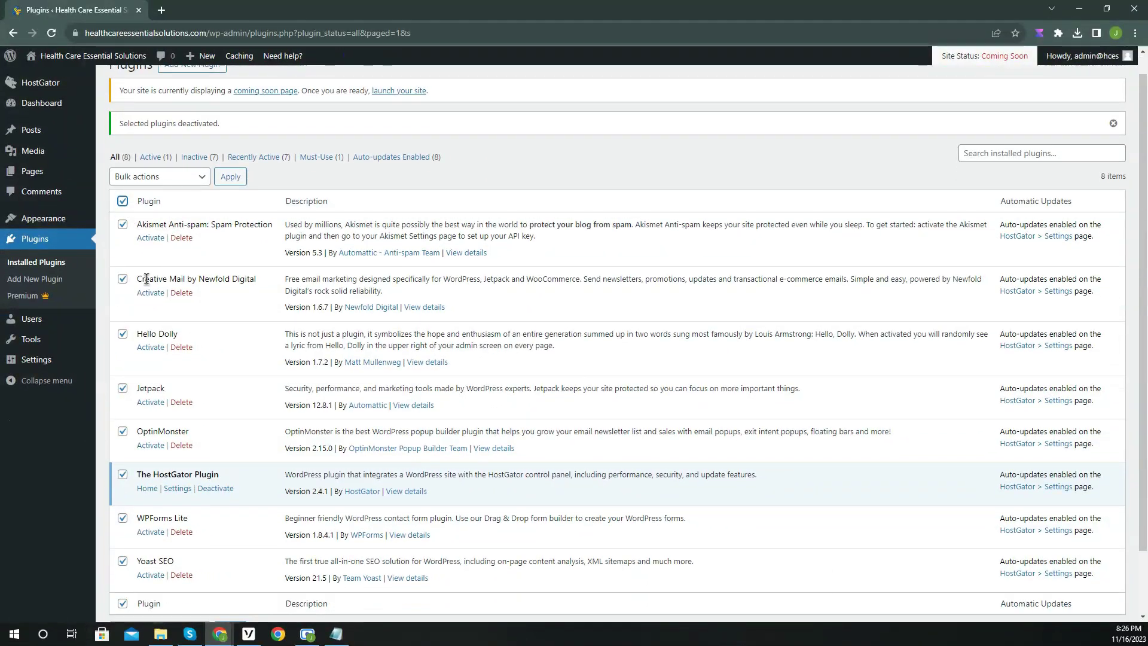
Bulk-delete the deactivated plugins and their data.
{"action": "left_click", "coordinate": [160, 199]}
{"action": "left_click", "coordinate": [127, 262]}
{"action": "left_click", "coordinate": [231, 199]}
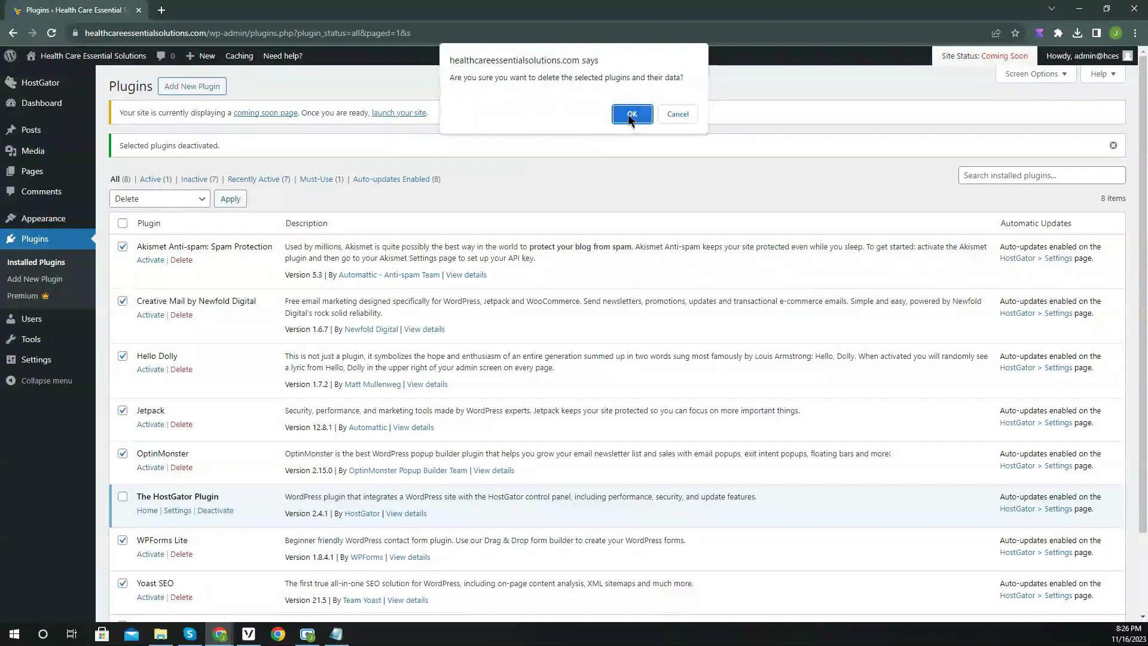
{"action": "left_click", "coordinate": [628, 114]}
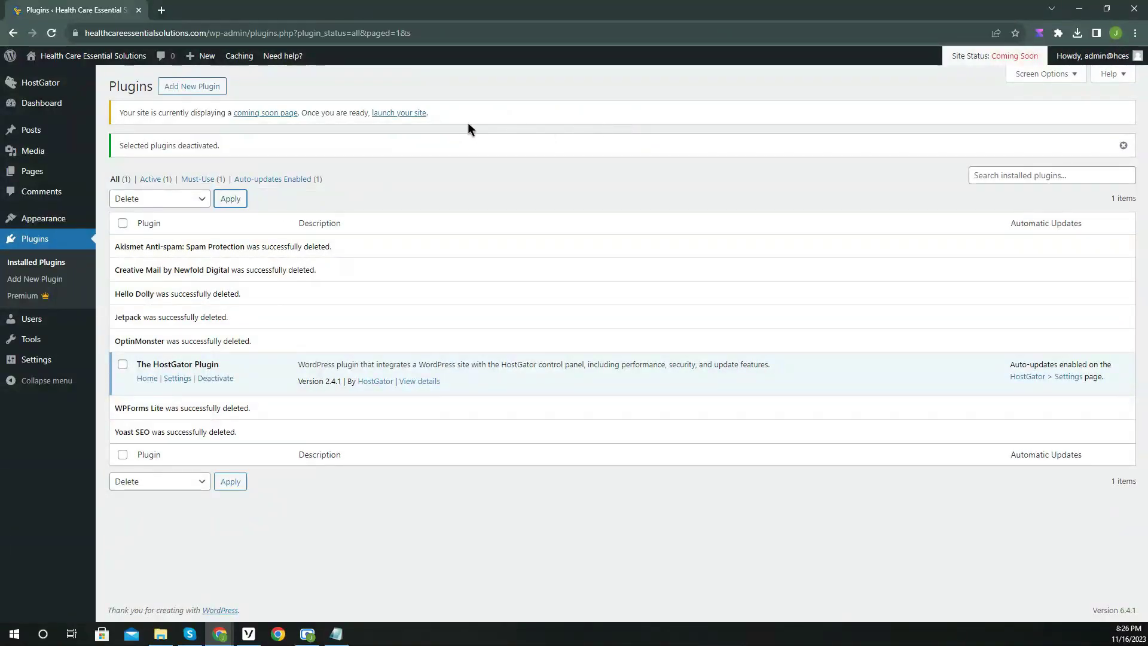
Search Add Plugins for 'elementor' and install Elementor Website Builder.
{"action": "left_click", "coordinate": [214, 92]}
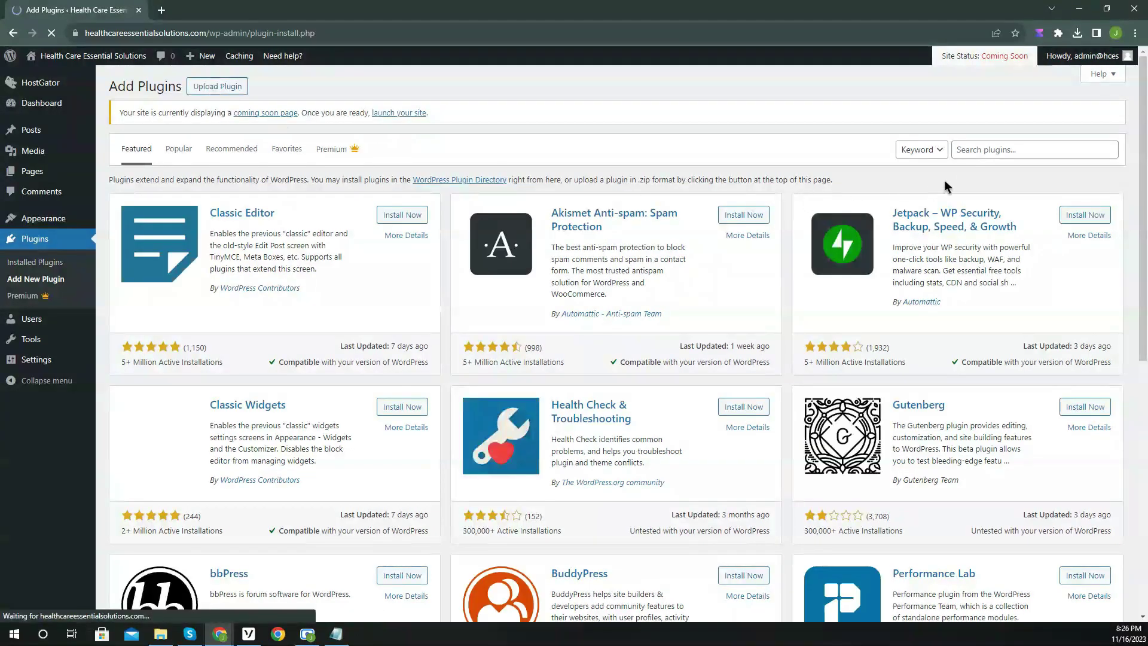
{"action": "left_click", "coordinate": [981, 150]}
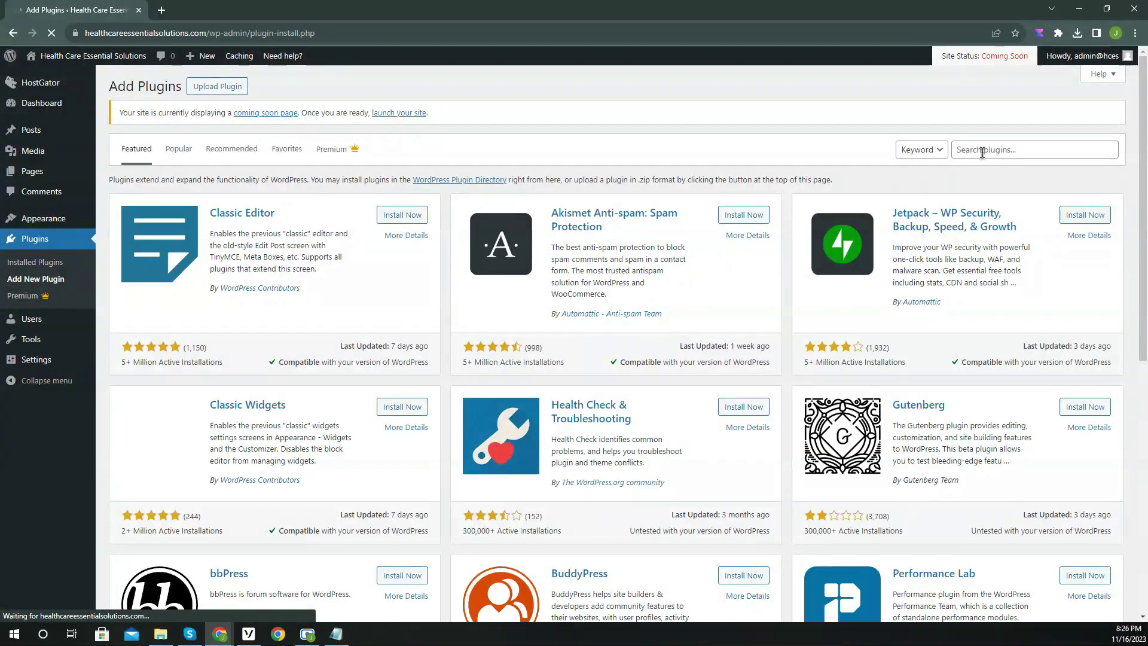
{"action": "type", "text": "elementor"}
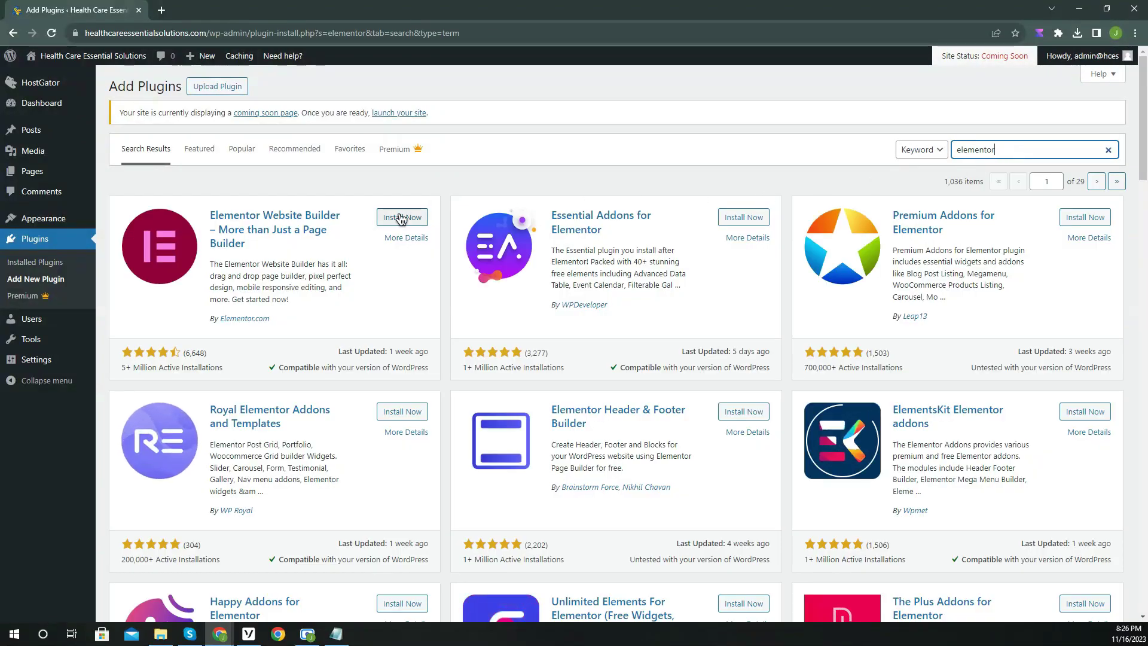
{"action": "left_click", "coordinate": [401, 218]}
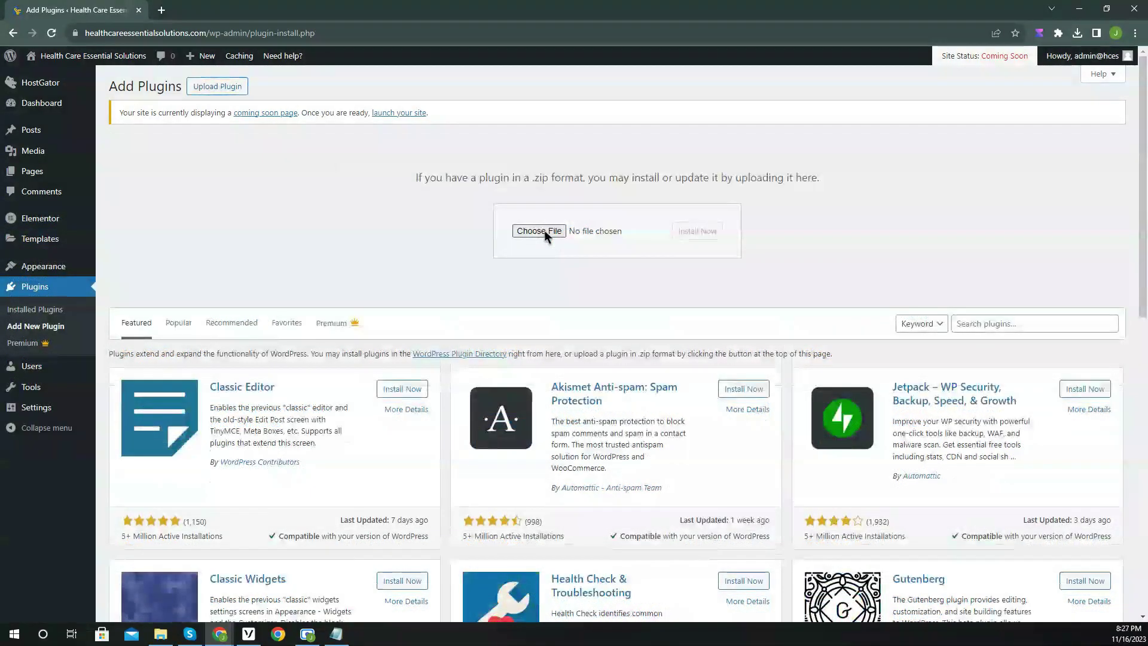
Upload elementor-pro_v3.17.1.zip, then install and activate Elementor Pro.
{"action": "left_click", "coordinate": [538, 232]}
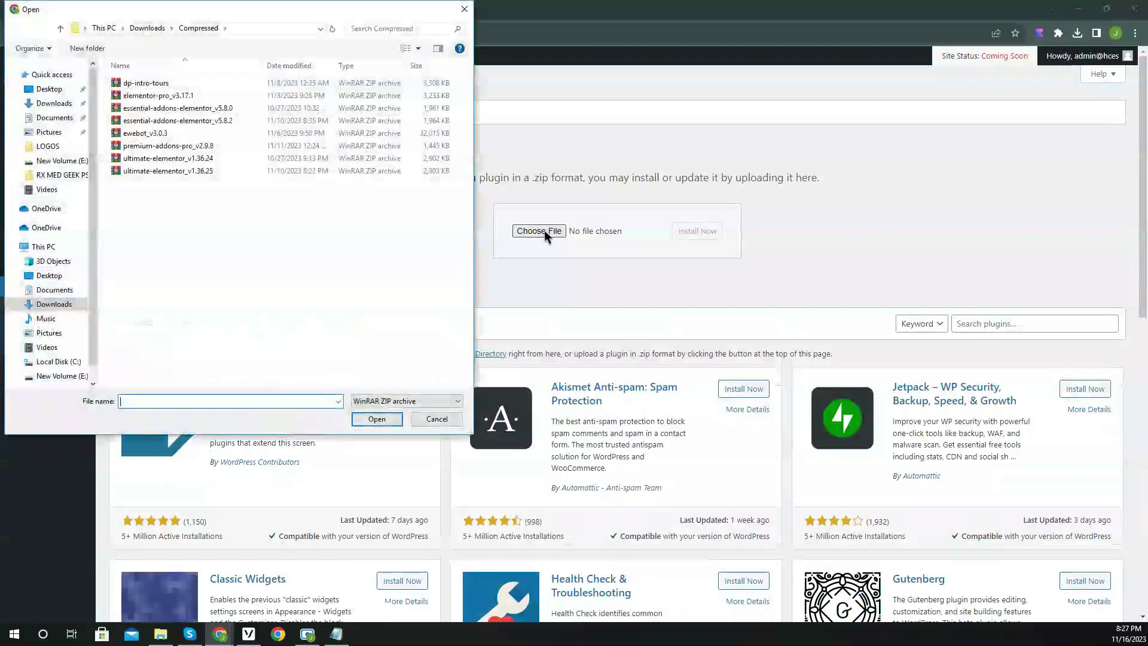
{"action": "left_click", "coordinate": [179, 97]}
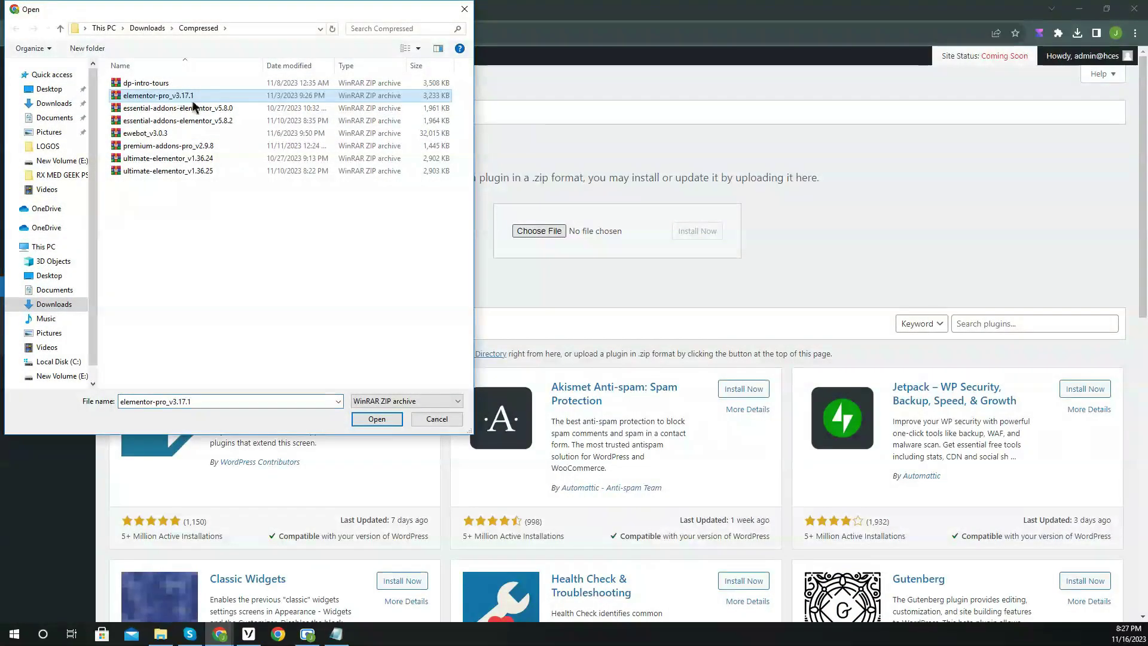
{"action": "left_click", "coordinate": [366, 419]}
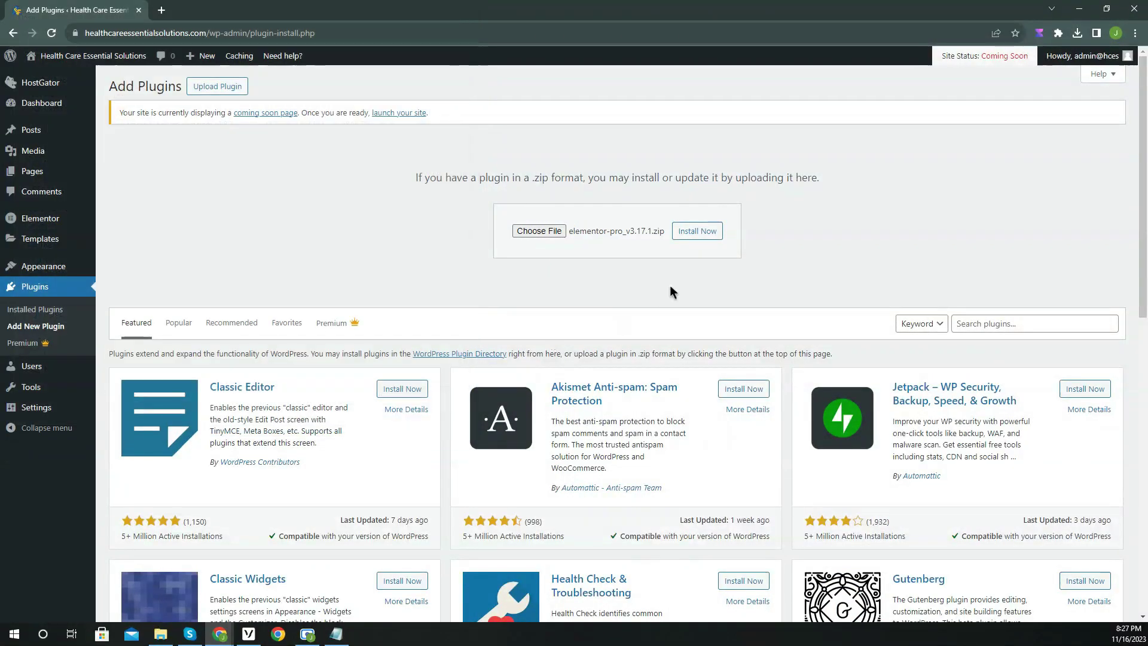
{"action": "left_click", "coordinate": [701, 238]}
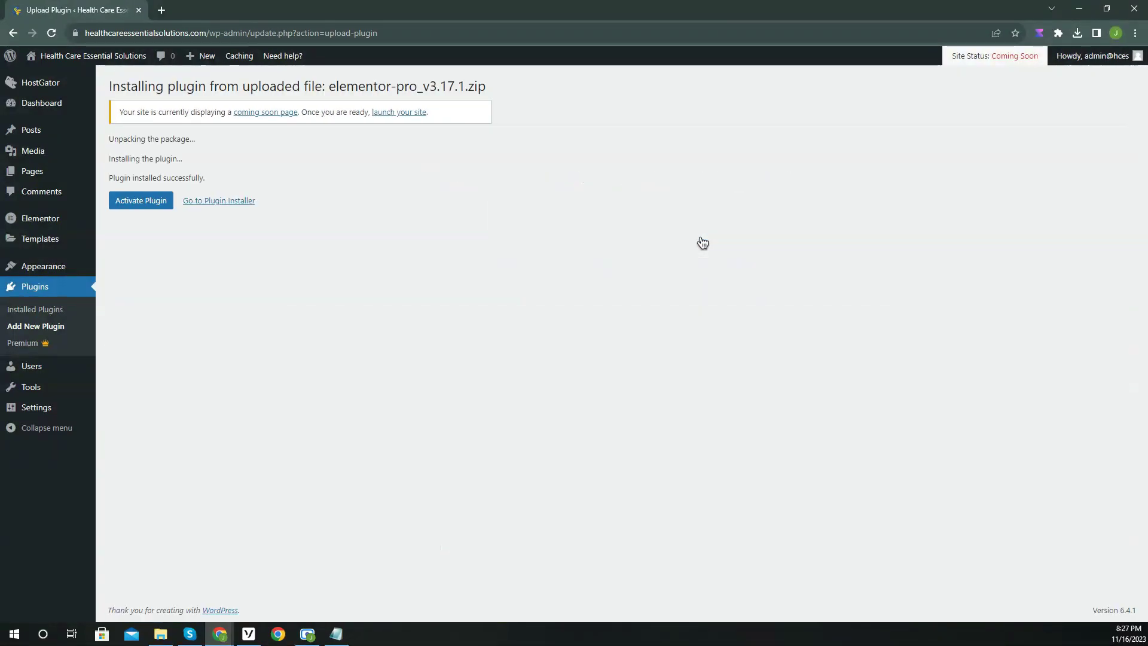
{"action": "left_click", "coordinate": [137, 204]}
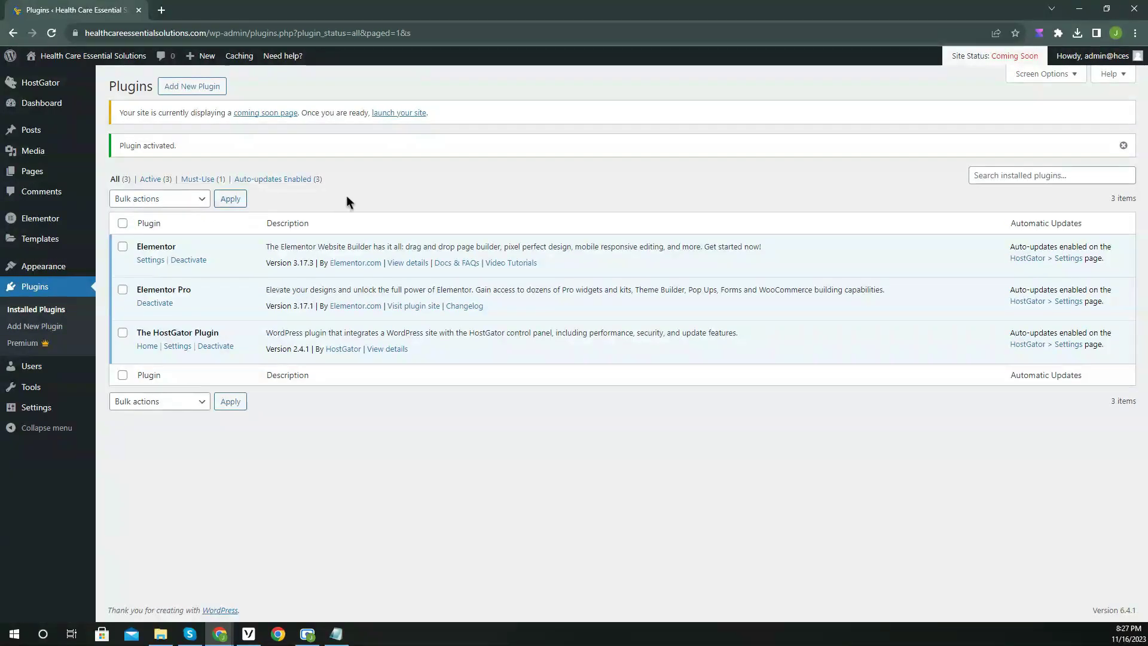
{"action": "mouse_move", "coordinate": [66, 269]}
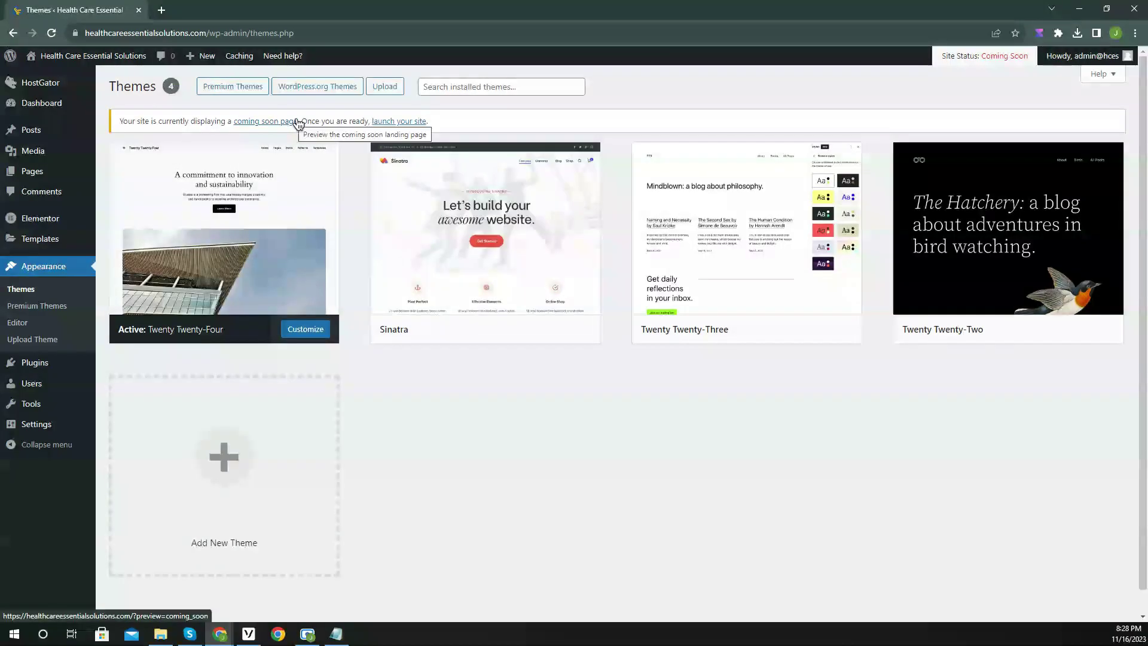
Search WordPress.org themes for 'ocean', then install and activate OceanWP.
{"action": "left_click", "coordinate": [320, 90]}
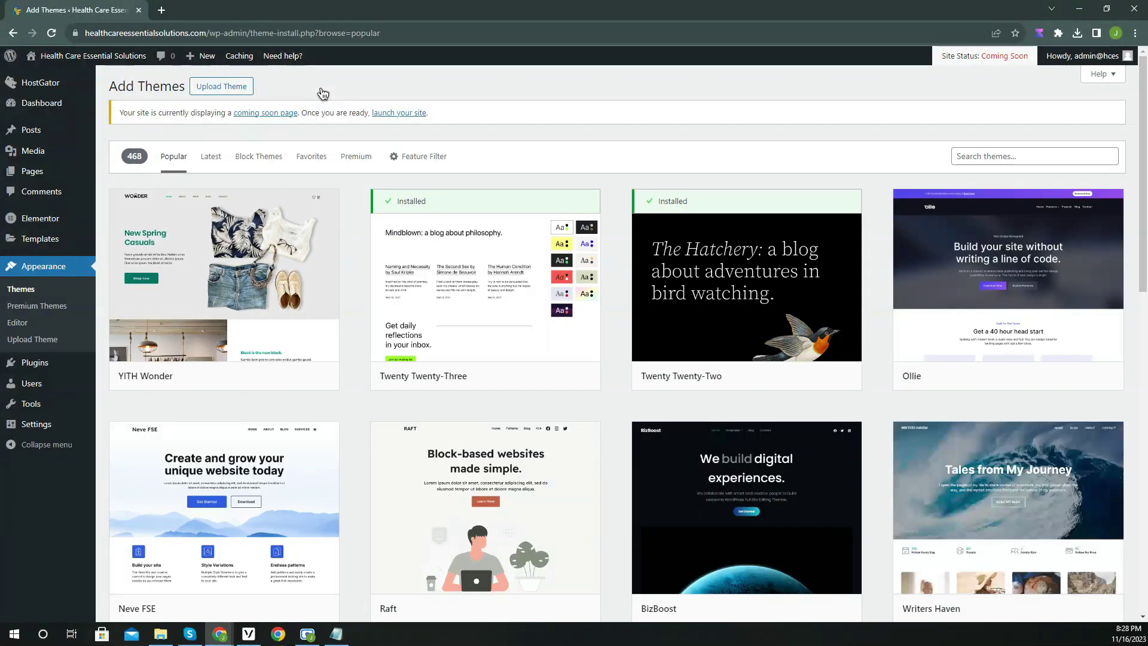
{"action": "scroll", "coordinate": [388, 209], "scroll_direction": "down", "scroll_amount": 3}
{"action": "scroll", "coordinate": [415, 242], "scroll_direction": "down", "scroll_amount": 4}
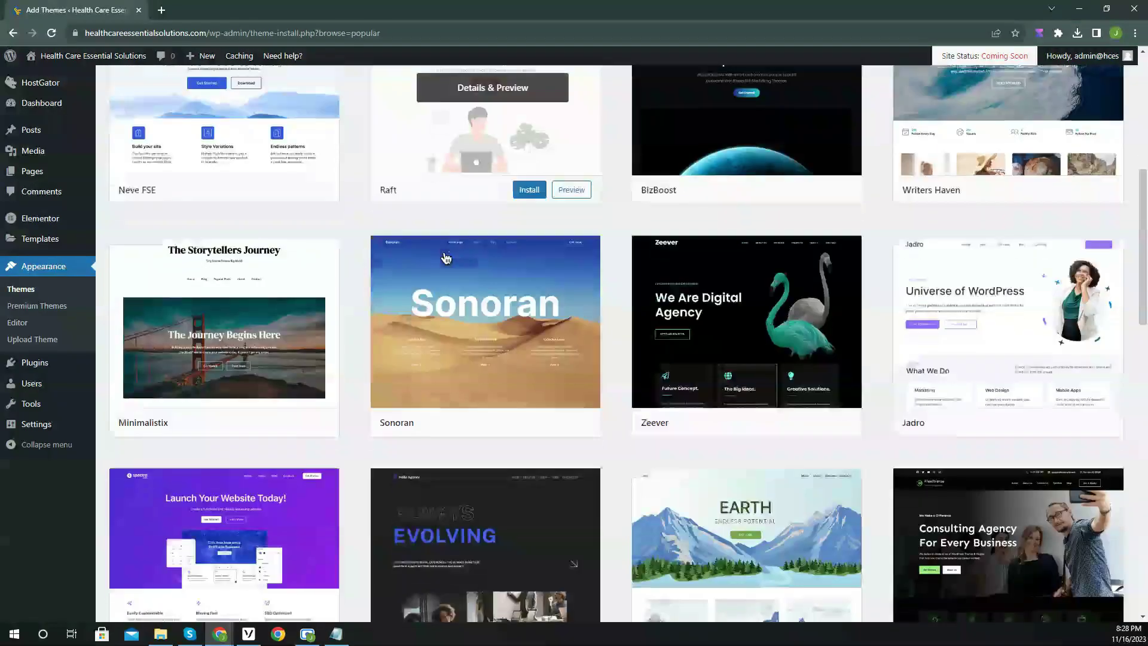
{"action": "scroll", "coordinate": [469, 279], "scroll_direction": "up", "scroll_amount": 5}
{"action": "scroll", "coordinate": [469, 279], "scroll_direction": "up", "scroll_amount": 2}
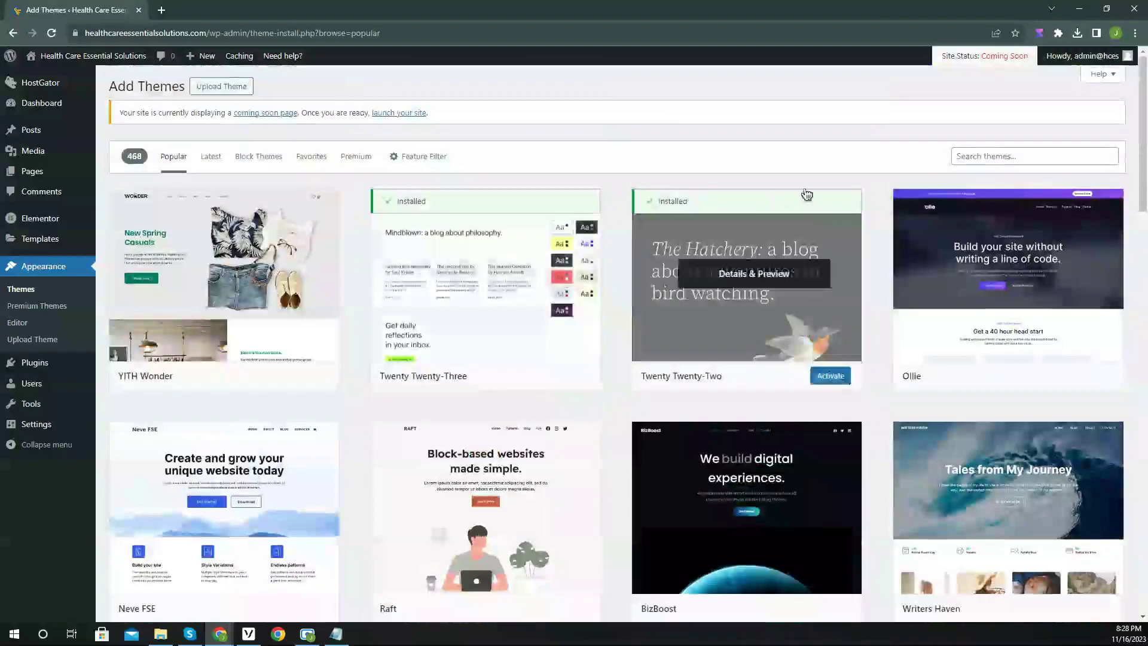
{"action": "left_click", "coordinate": [975, 158]}
{"action": "type", "text": "ocean wp"}
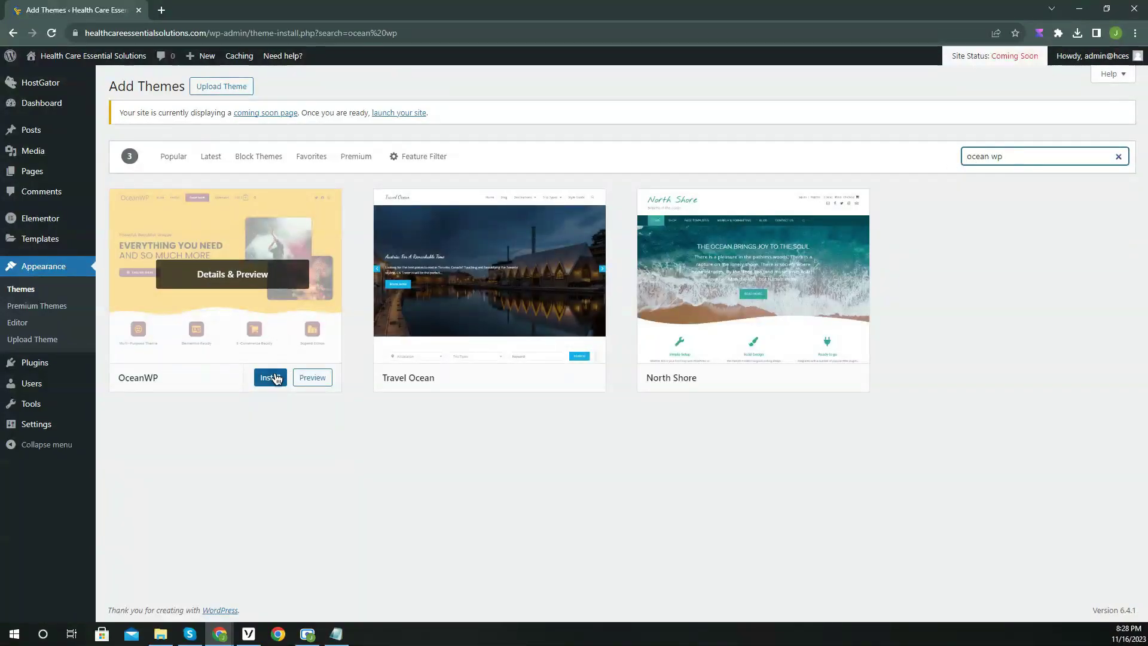
{"action": "left_click", "coordinate": [274, 378]}
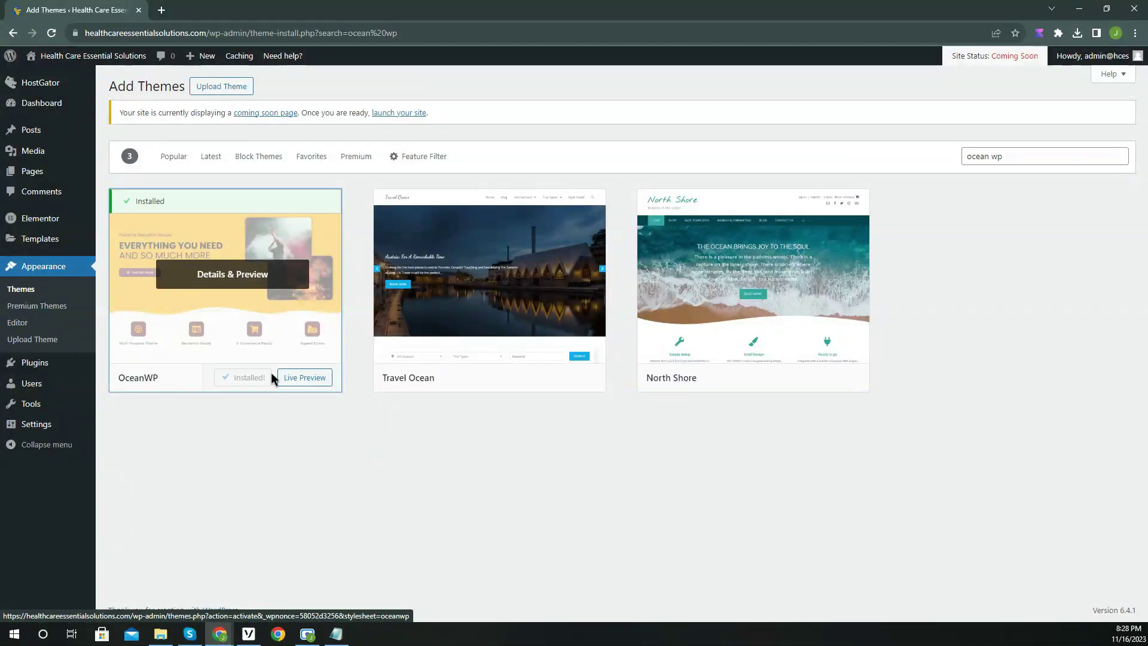
{"action": "left_click", "coordinate": [257, 381]}
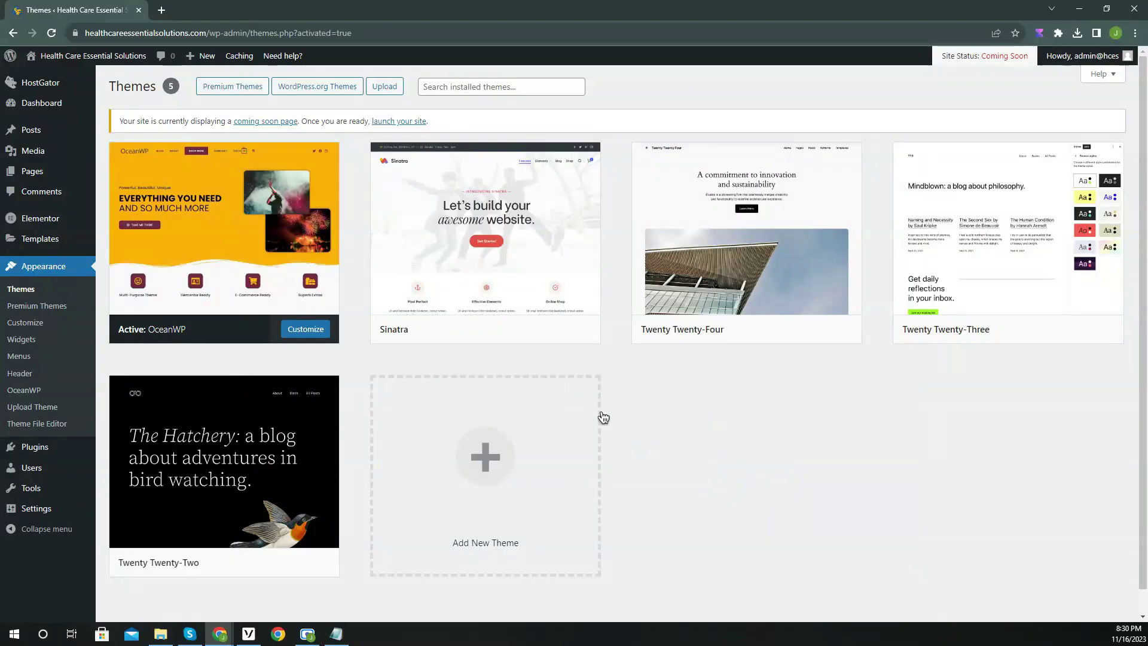
Upload Logo.png as the header logo via Customize > Header > Logo.
{"action": "left_click", "coordinate": [25, 323]}
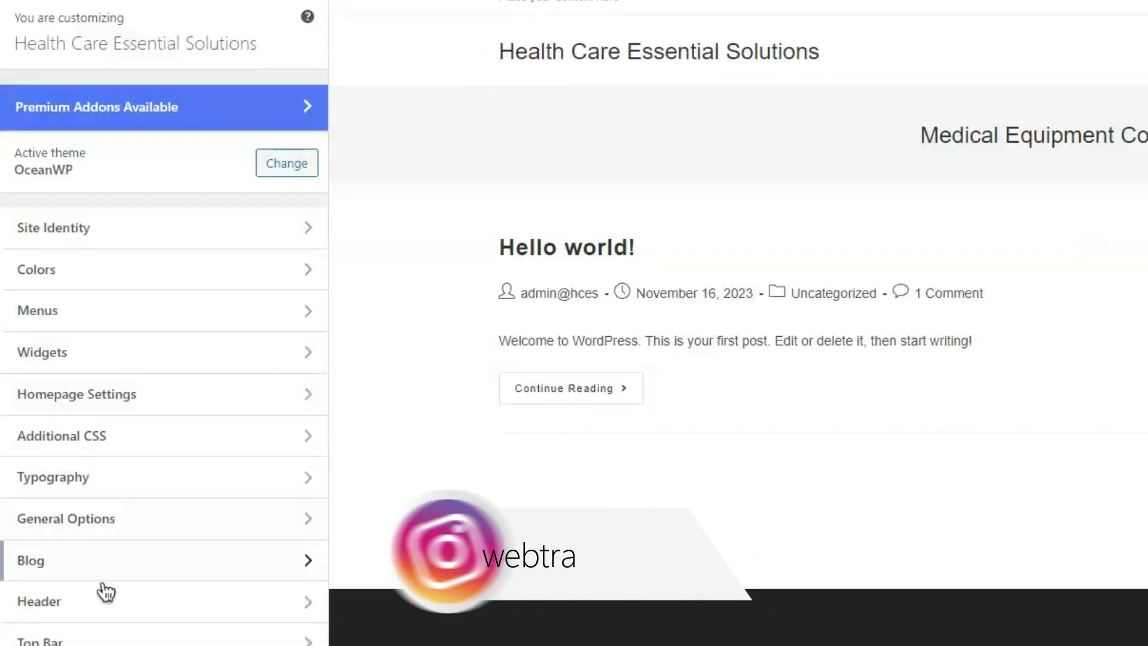
{"action": "left_click", "coordinate": [108, 605]}
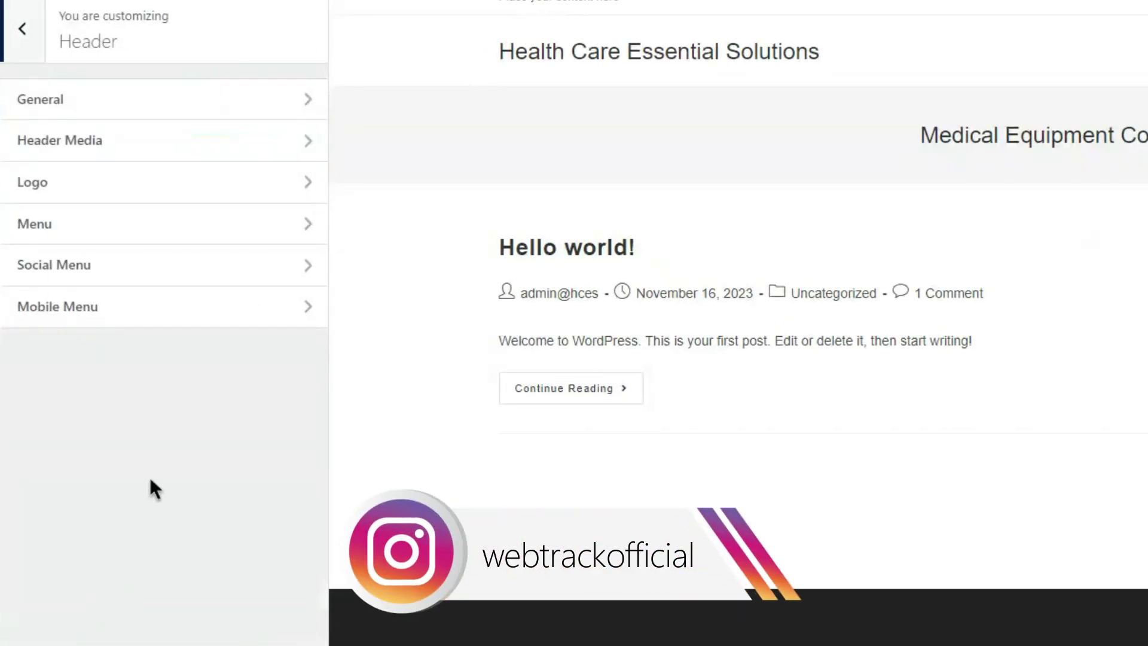
{"action": "left_click", "coordinate": [174, 183]}
{"action": "left_click", "coordinate": [165, 148]}
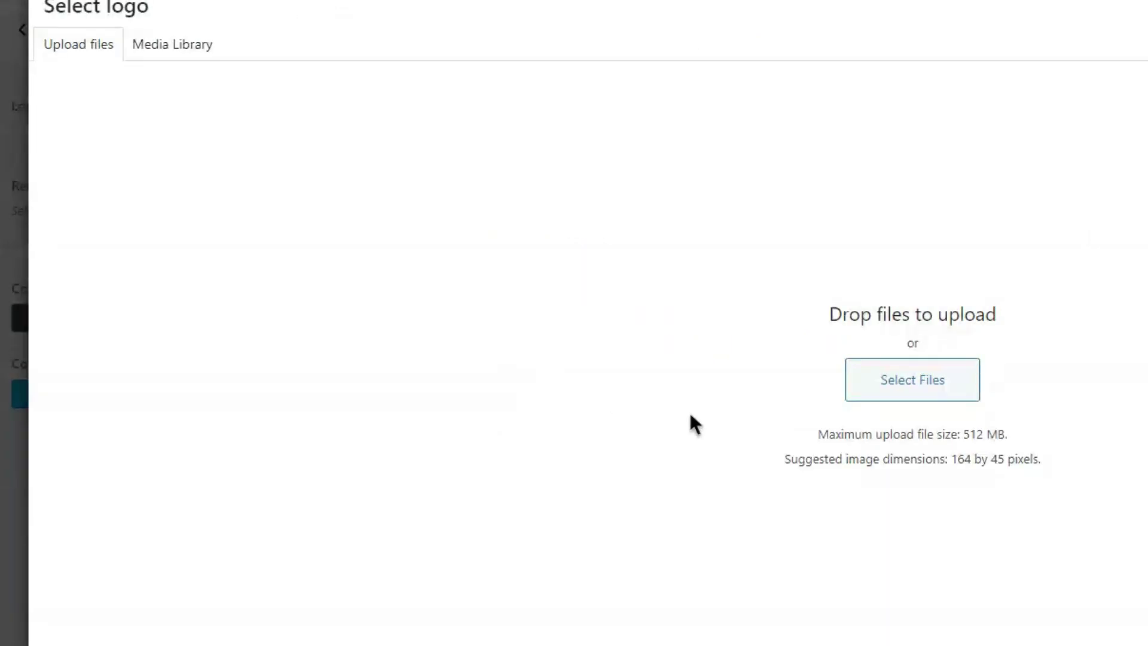
{"action": "left_click", "coordinate": [906, 385]}
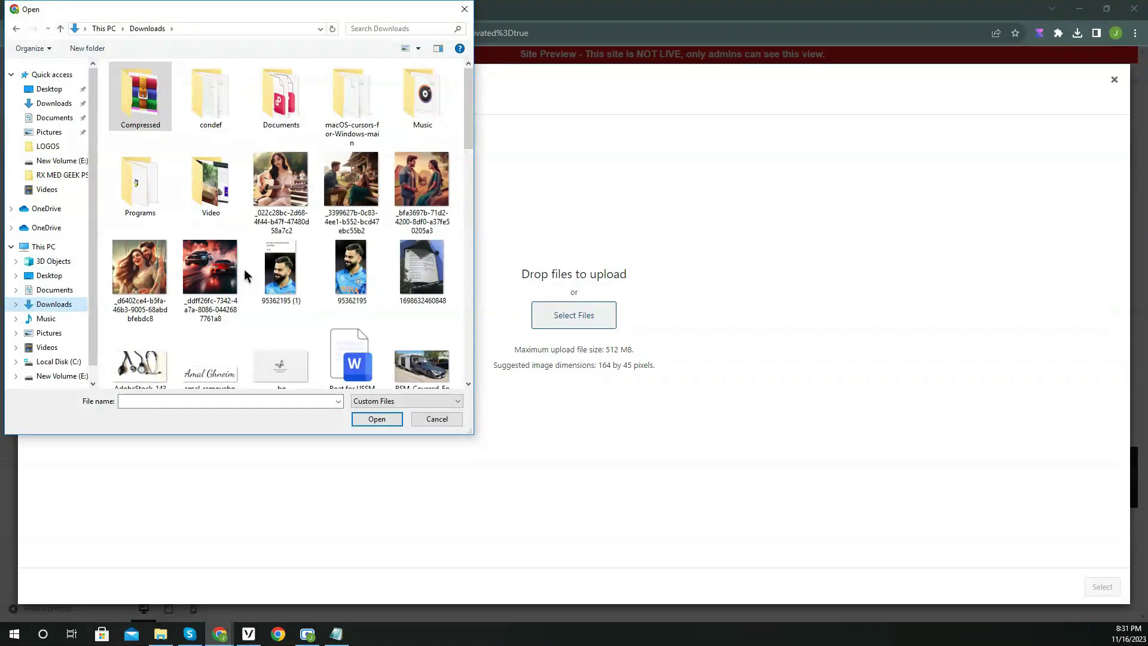
{"action": "scroll", "coordinate": [244, 270], "scroll_direction": "down", "scroll_amount": 10}
{"action": "scroll", "coordinate": [360, 203], "scroll_direction": "up", "scroll_amount": 3}
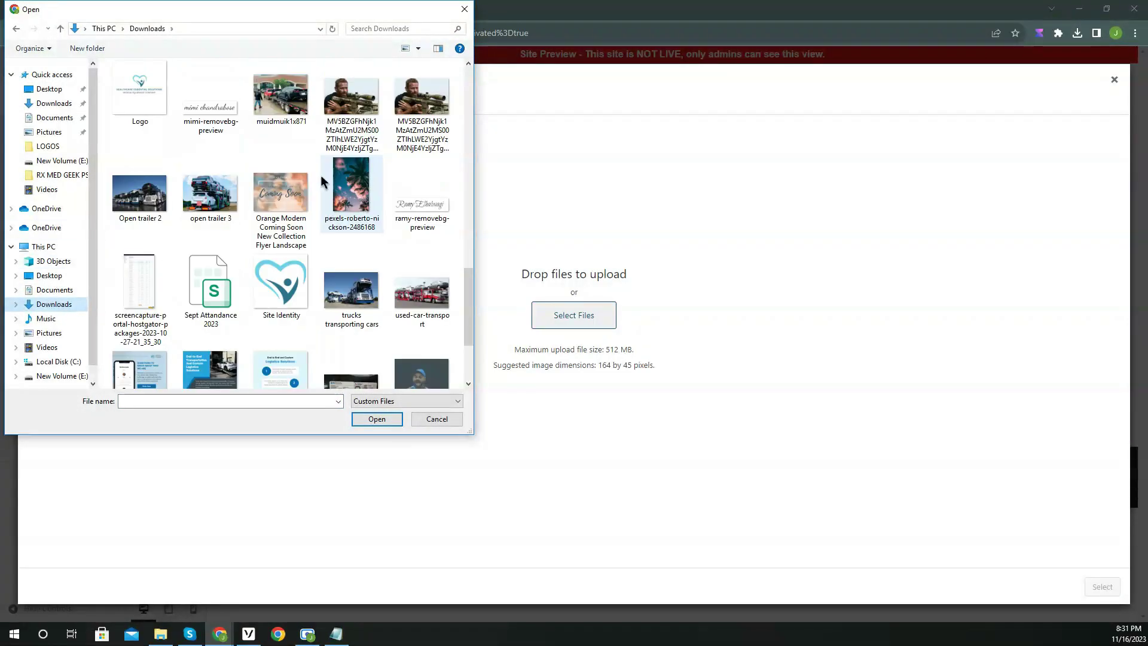
{"action": "left_click", "coordinate": [140, 90]}
{"action": "left_click", "coordinate": [377, 419]}
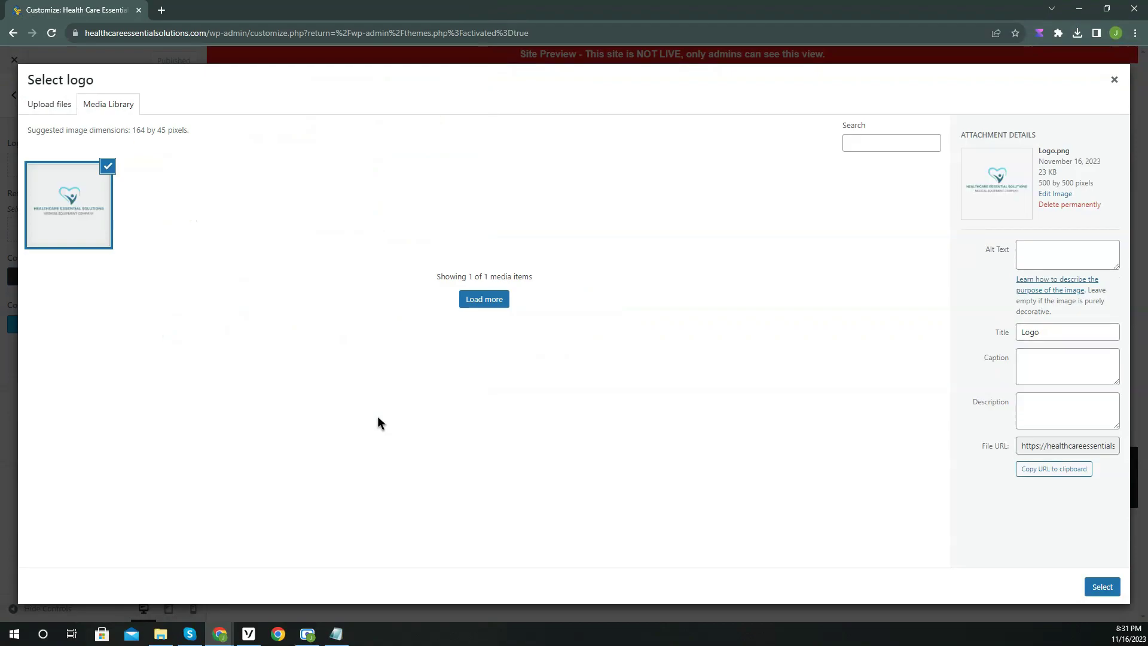
{"action": "left_click", "coordinate": [1101, 587]}
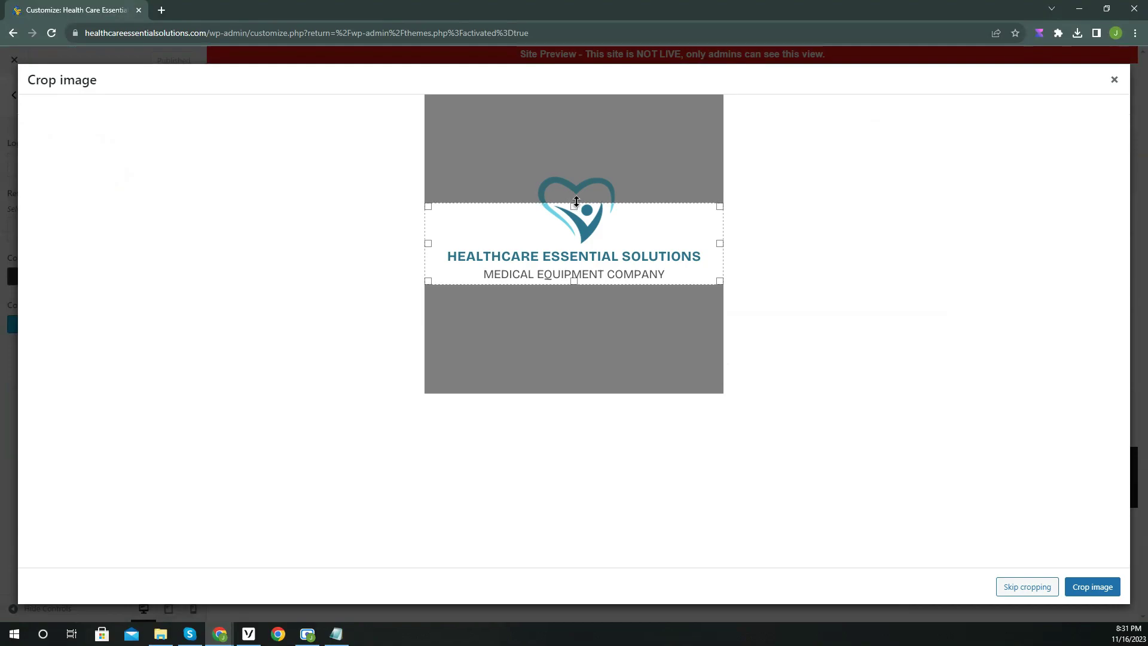
Crop the logo tightly around the heart and text, then return to the main customizer.
{"action": "left_click_drag", "start_coordinate": [576, 204], "coordinate": [577, 170]}
{"action": "left_click_drag", "start_coordinate": [578, 281], "coordinate": [576, 286]}
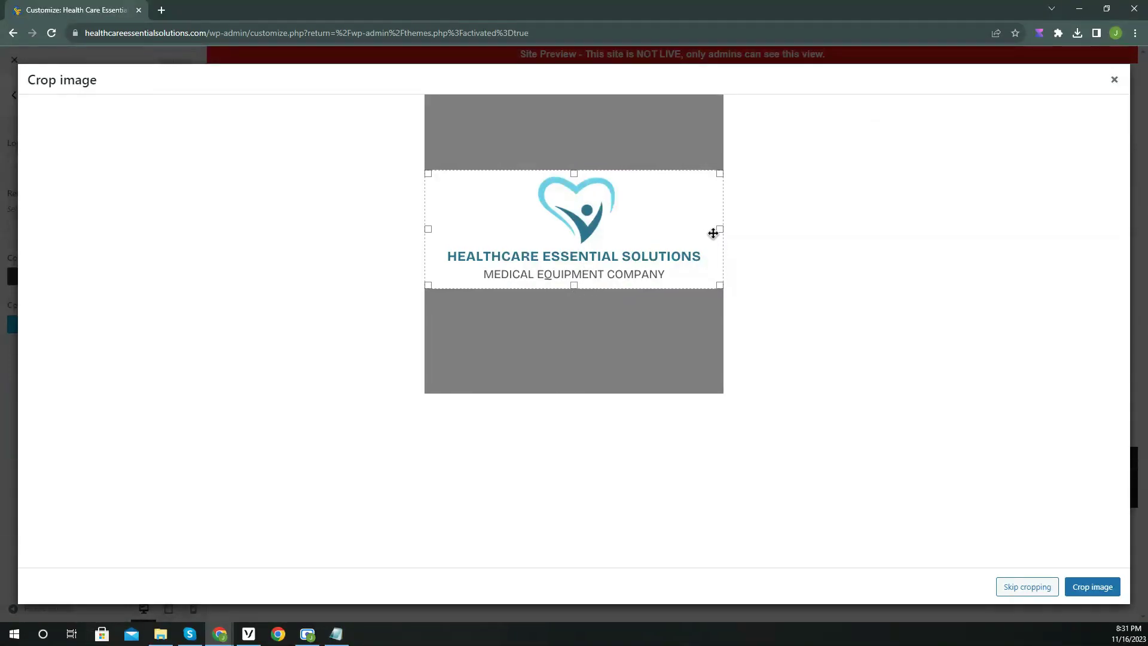
{"action": "left_click_drag", "start_coordinate": [720, 228], "coordinate": [704, 229]}
{"action": "left_click_drag", "start_coordinate": [429, 226], "coordinate": [443, 228]}
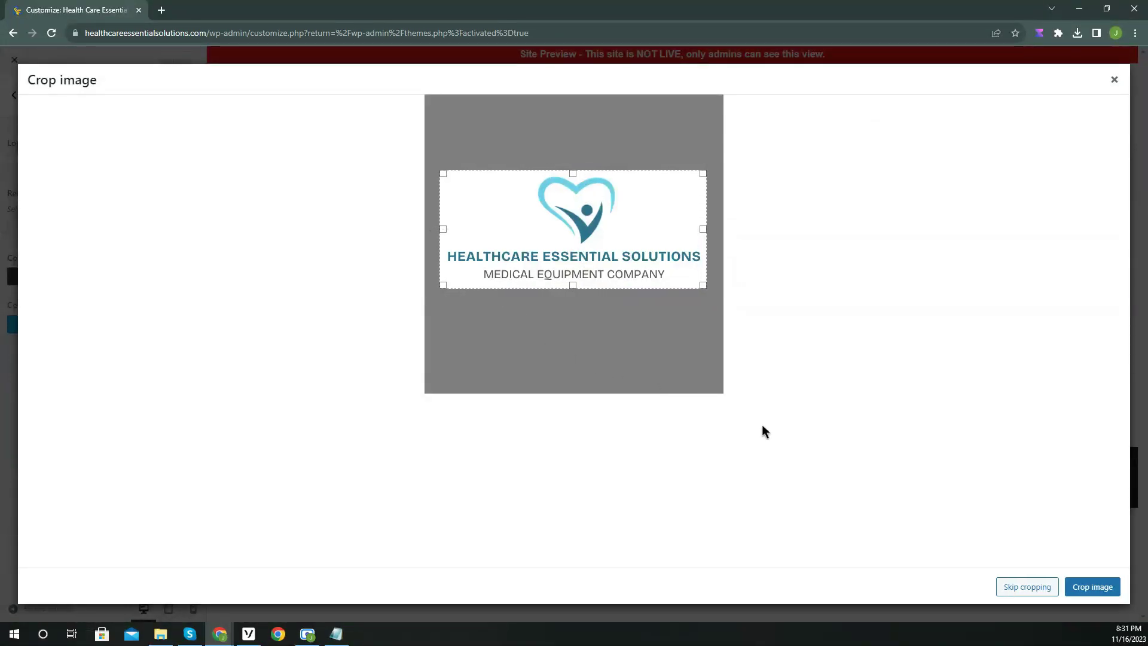
{"action": "left_click", "coordinate": [1099, 589]}
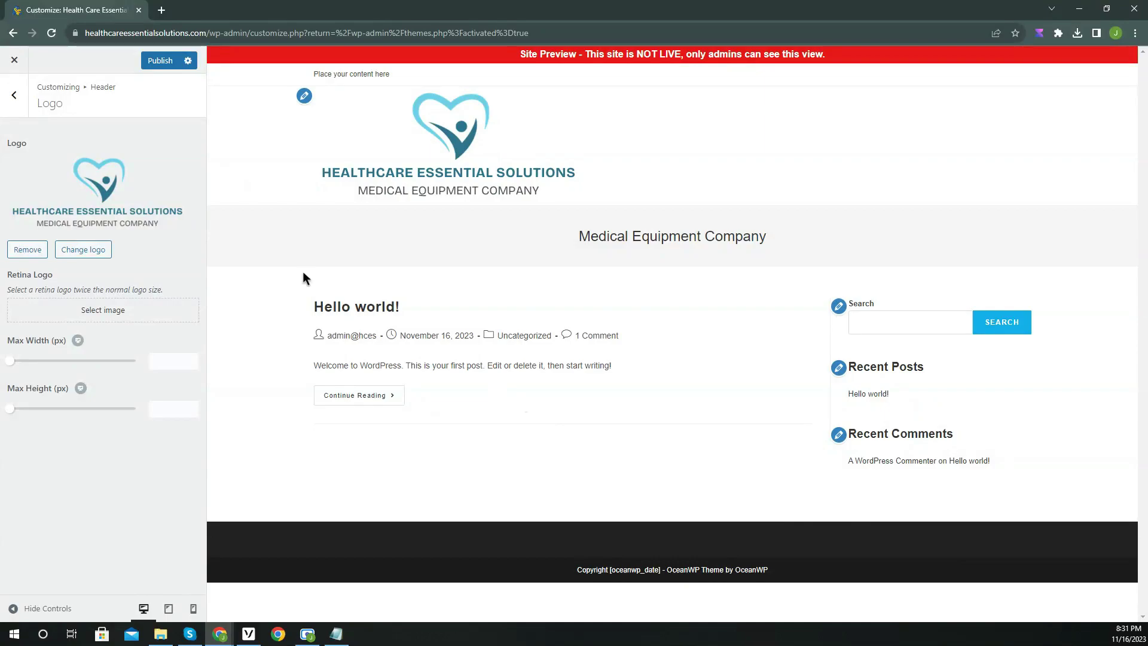
{"action": "left_click", "coordinate": [26, 106]}
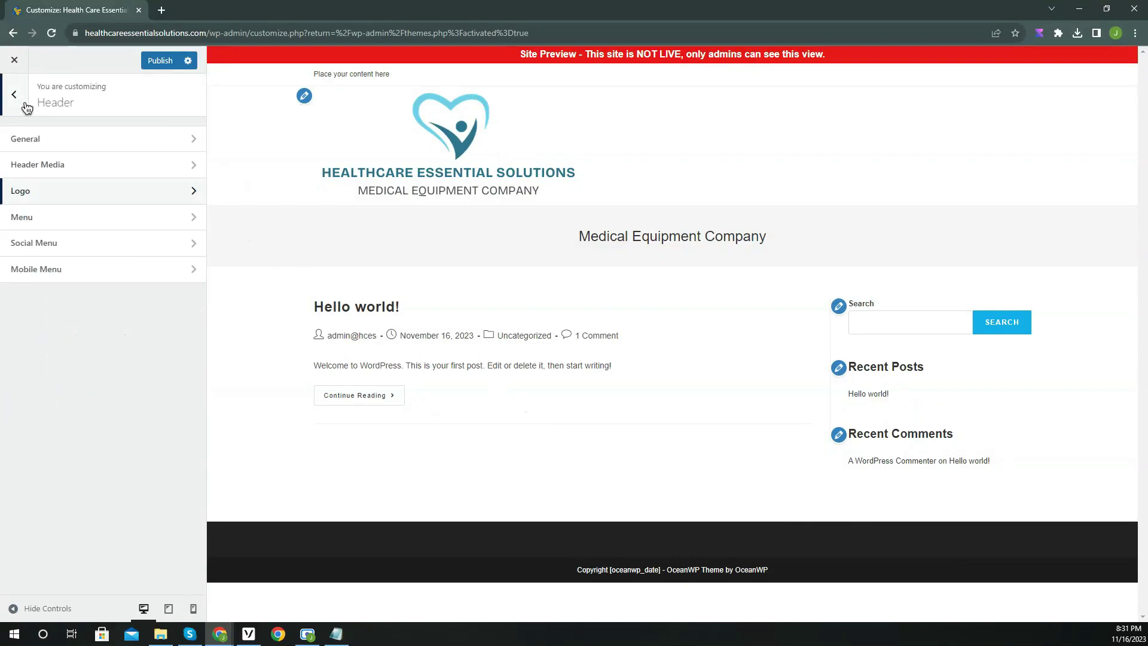
{"action": "left_click", "coordinate": [21, 102]}
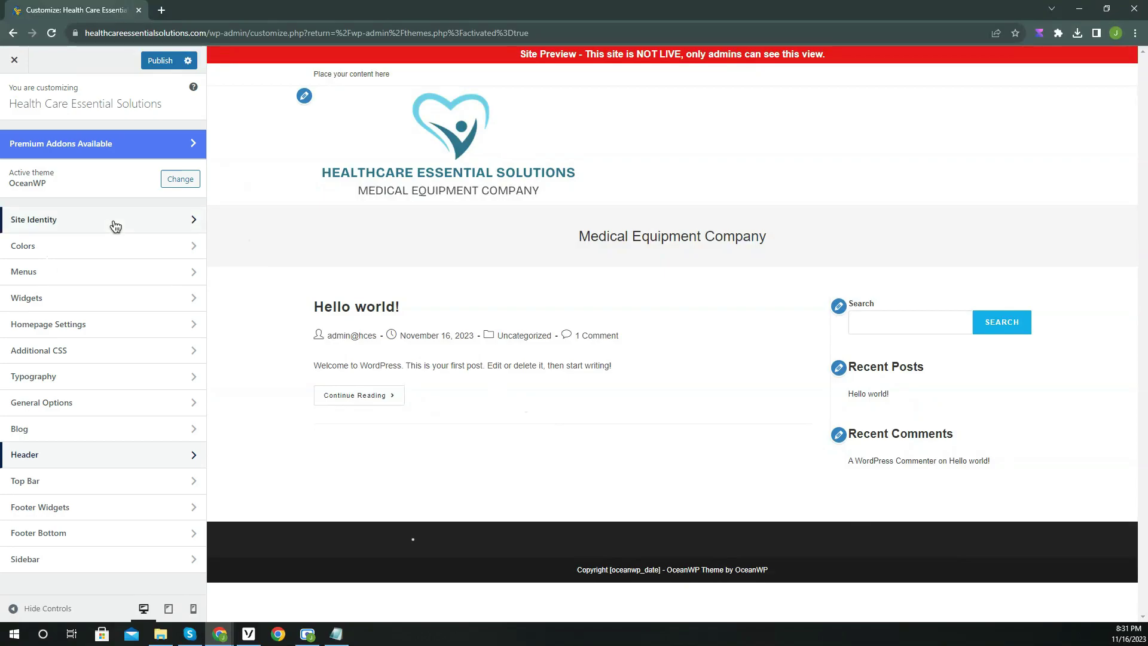
Upload Site Identity.png as the site icon and publish the changes.
{"action": "left_click", "coordinate": [109, 220]}
{"action": "left_click", "coordinate": [93, 357]}
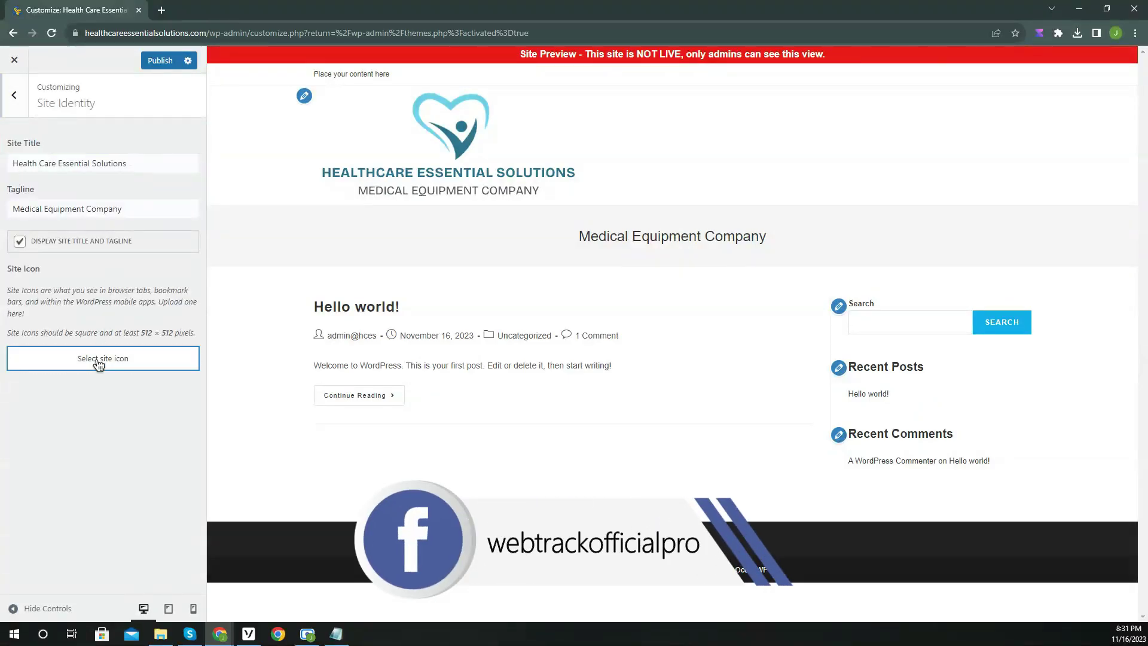
{"action": "left_click", "coordinate": [59, 110]}
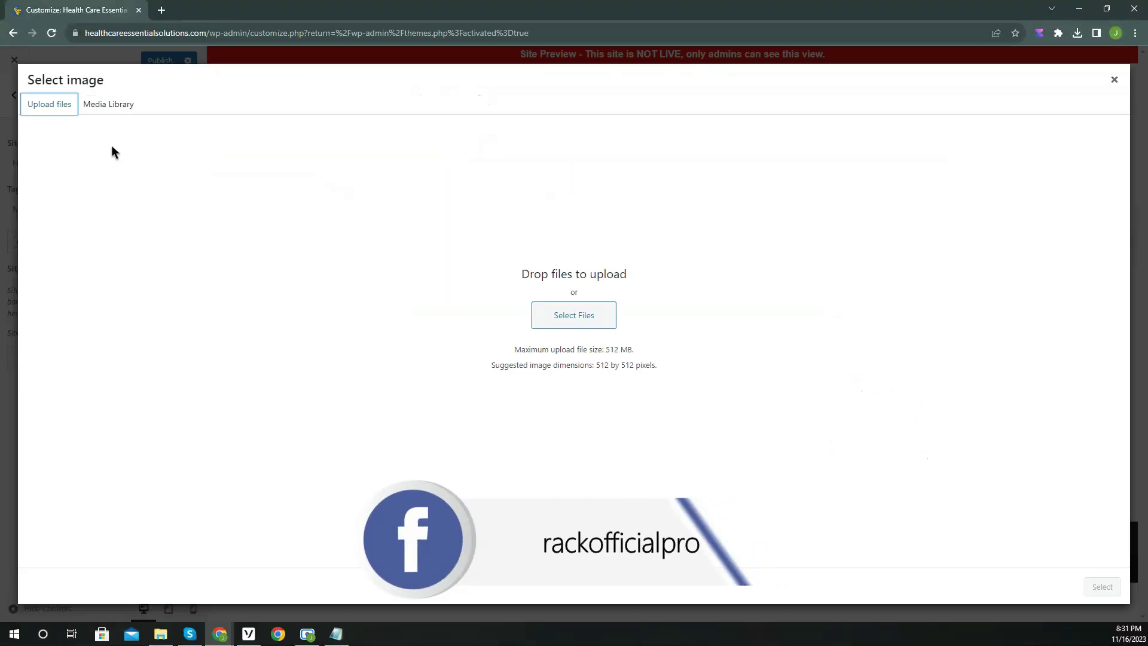
{"action": "left_click", "coordinate": [589, 316]}
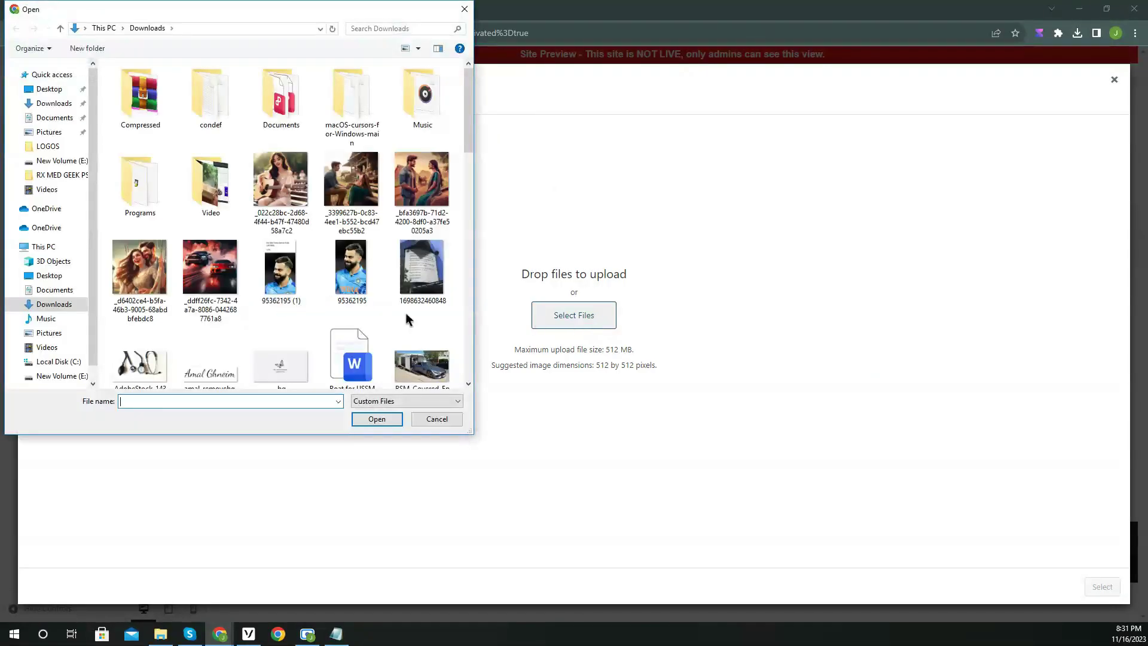
{"action": "scroll", "coordinate": [261, 287], "scroll_direction": "down", "scroll_amount": 5}
{"action": "scroll", "coordinate": [230, 276], "scroll_direction": "down", "scroll_amount": 3}
{"action": "double_click", "coordinate": [281, 239]}
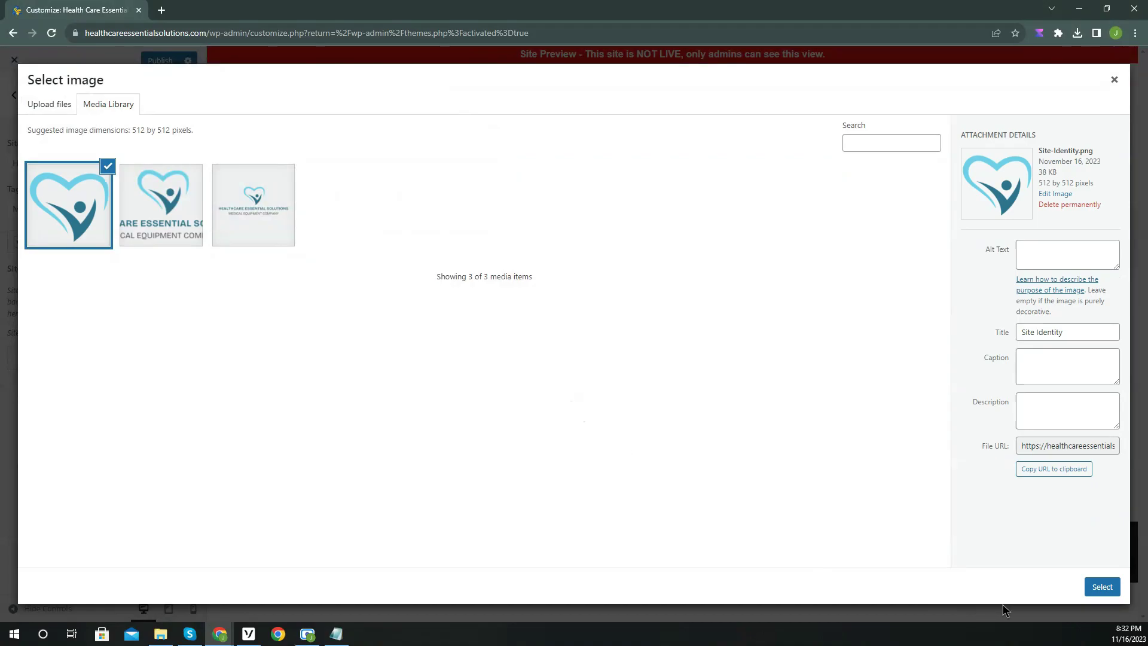
{"action": "left_click", "coordinate": [1094, 585]}
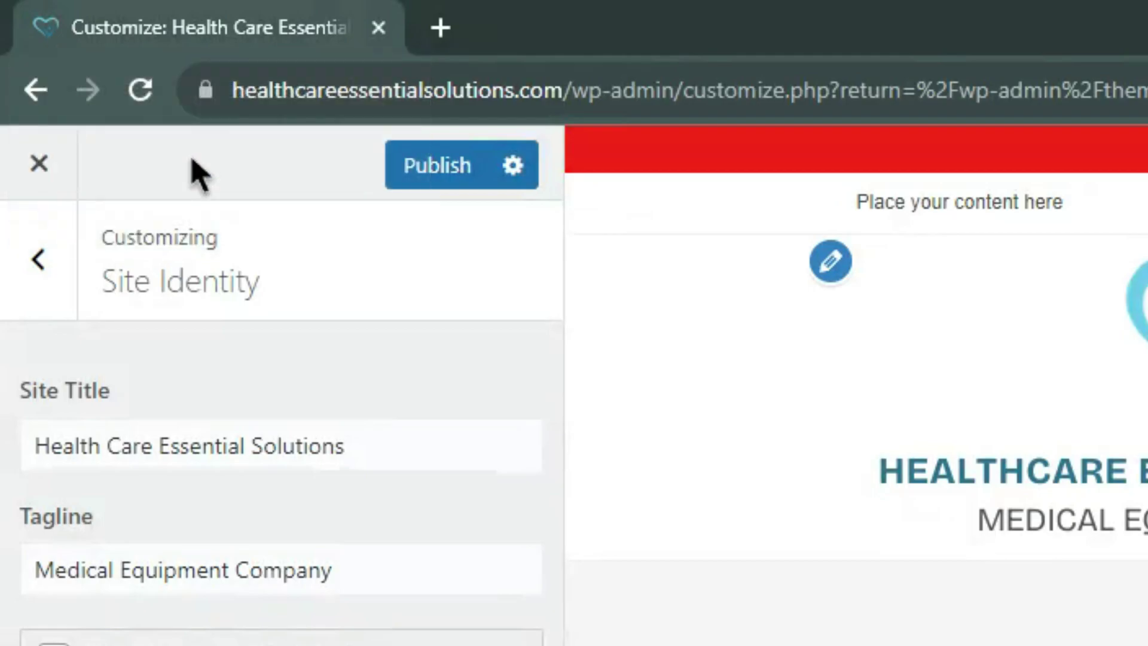
{"action": "left_click", "coordinate": [422, 172]}
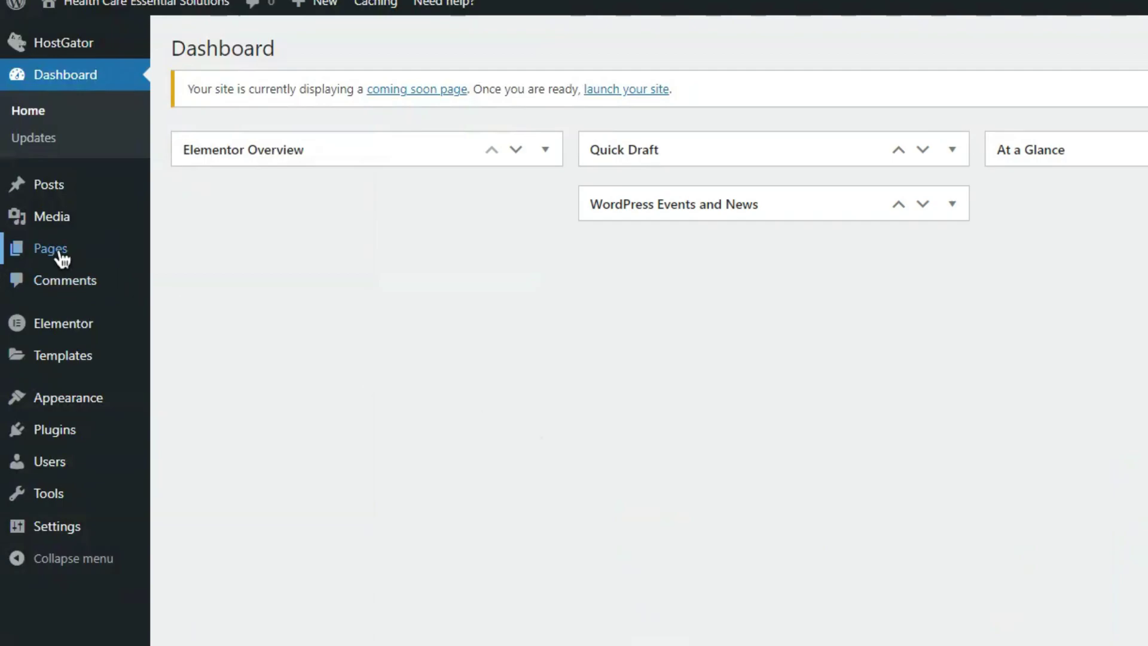
Bulk-trash both existing pages, Privacy Policy and Sample Page, from the All Pages list.
{"action": "mouse_move", "coordinate": [61, 258]}
{"action": "left_click", "coordinate": [231, 257]}
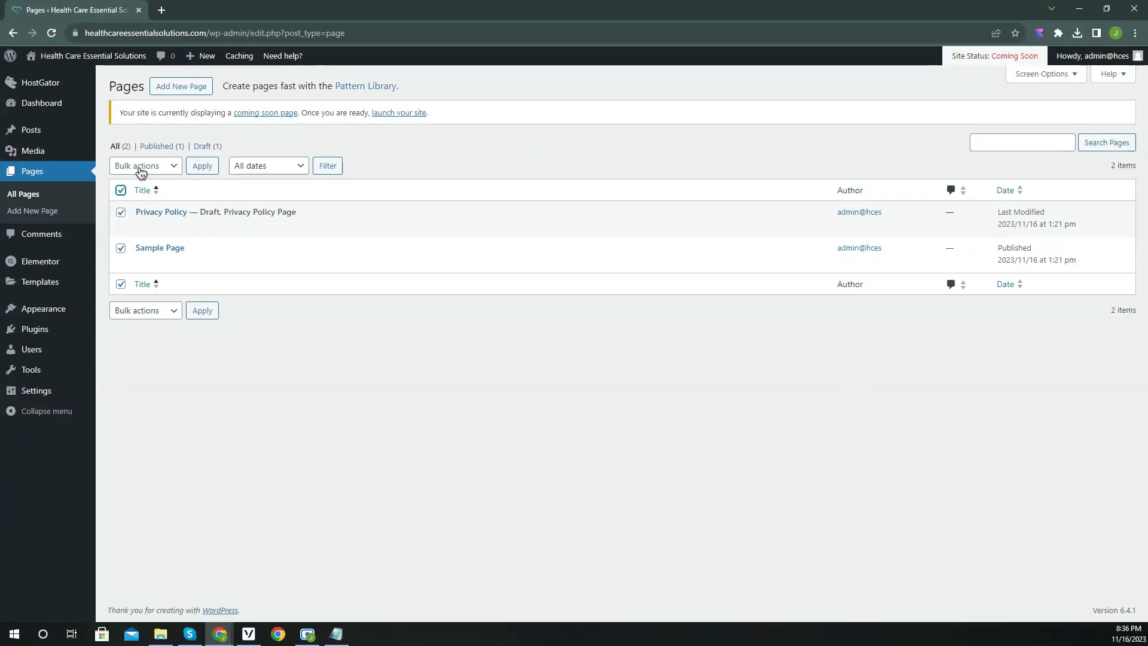
{"action": "left_click", "coordinate": [141, 173]}
{"action": "left_click", "coordinate": [143, 204]}
{"action": "left_click", "coordinate": [214, 170]}
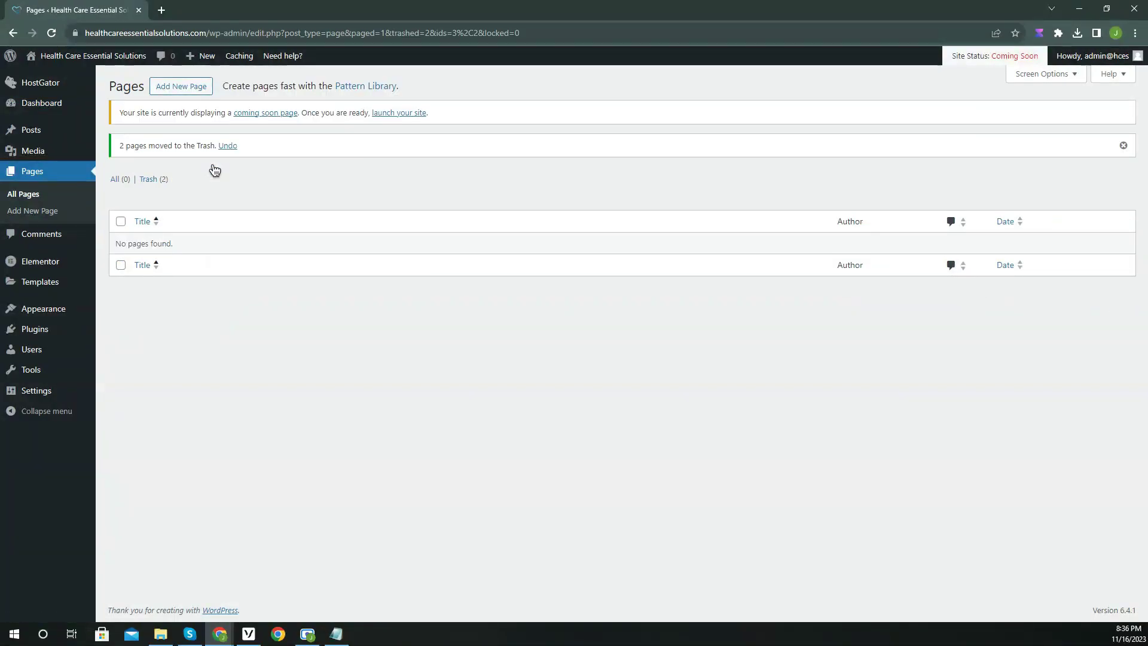
{"action": "left_click", "coordinate": [172, 90]}
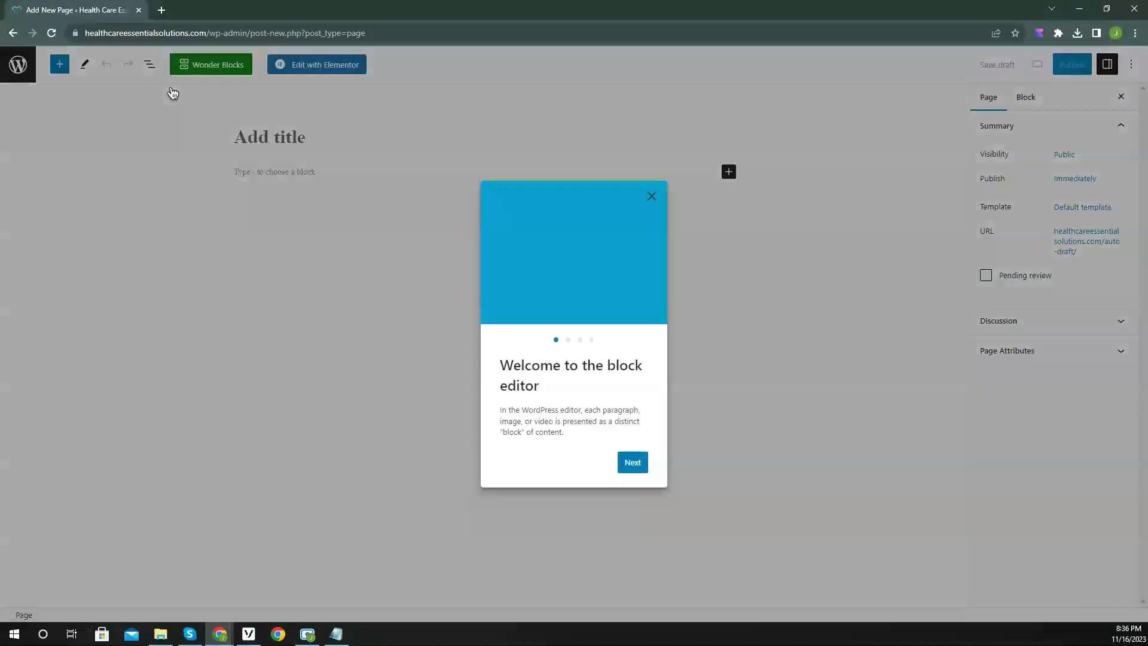
Title the new page 'Home' and assign it the Elementor Full Width template.
{"action": "left_click", "coordinate": [760, 214]}
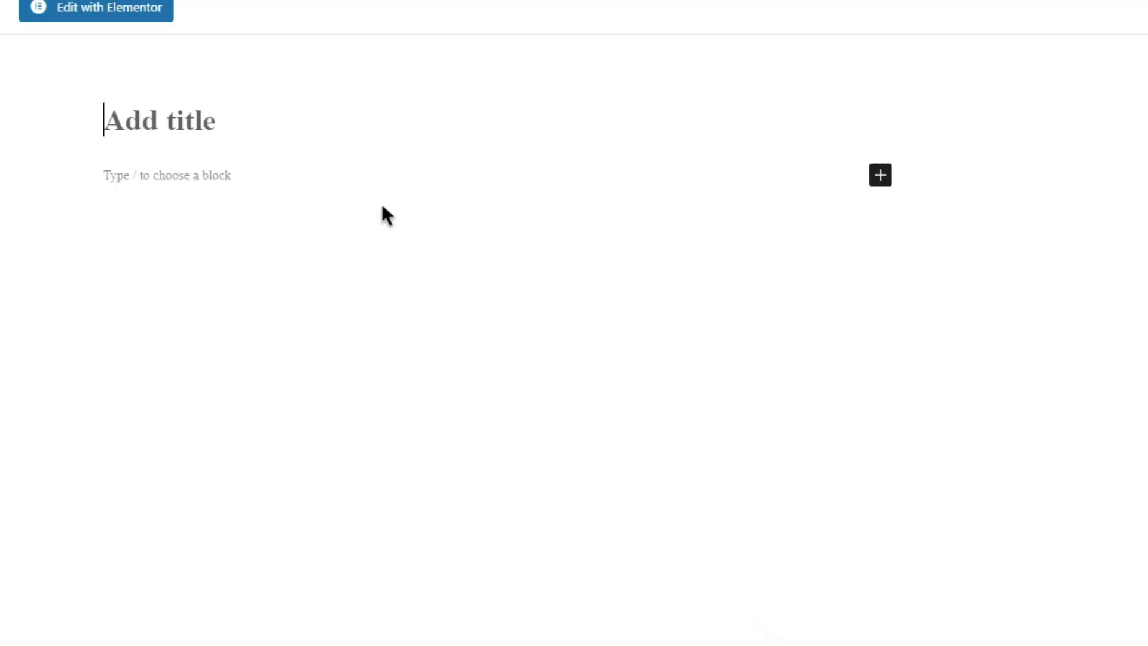
{"action": "type", "text": "Home"}
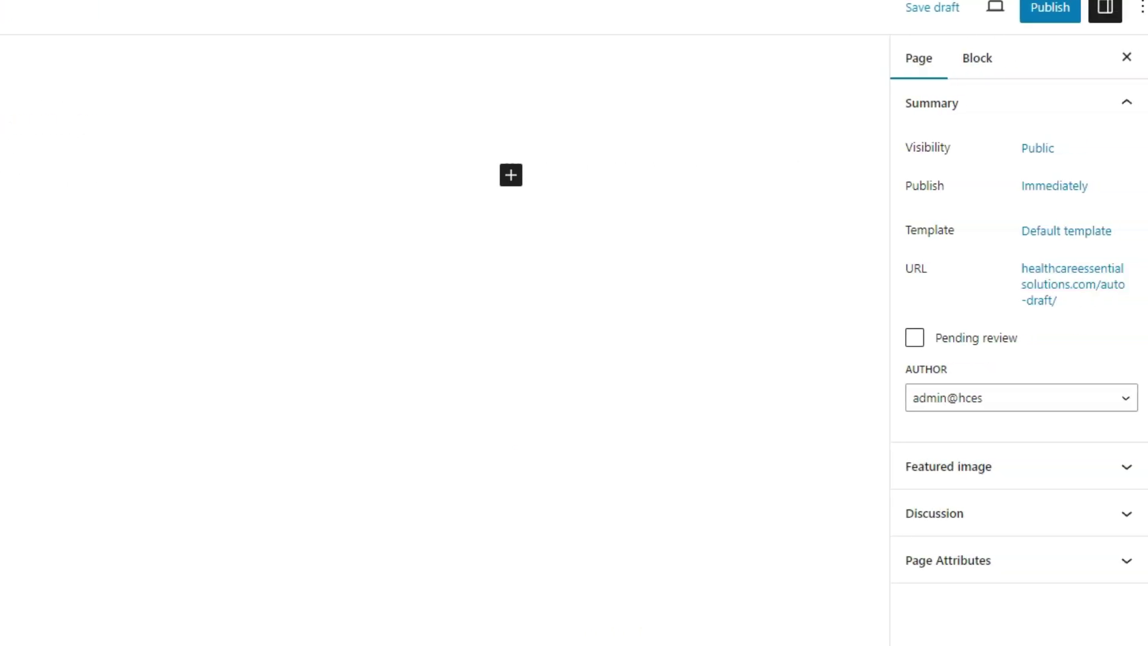
{"action": "left_click", "coordinate": [1066, 232]}
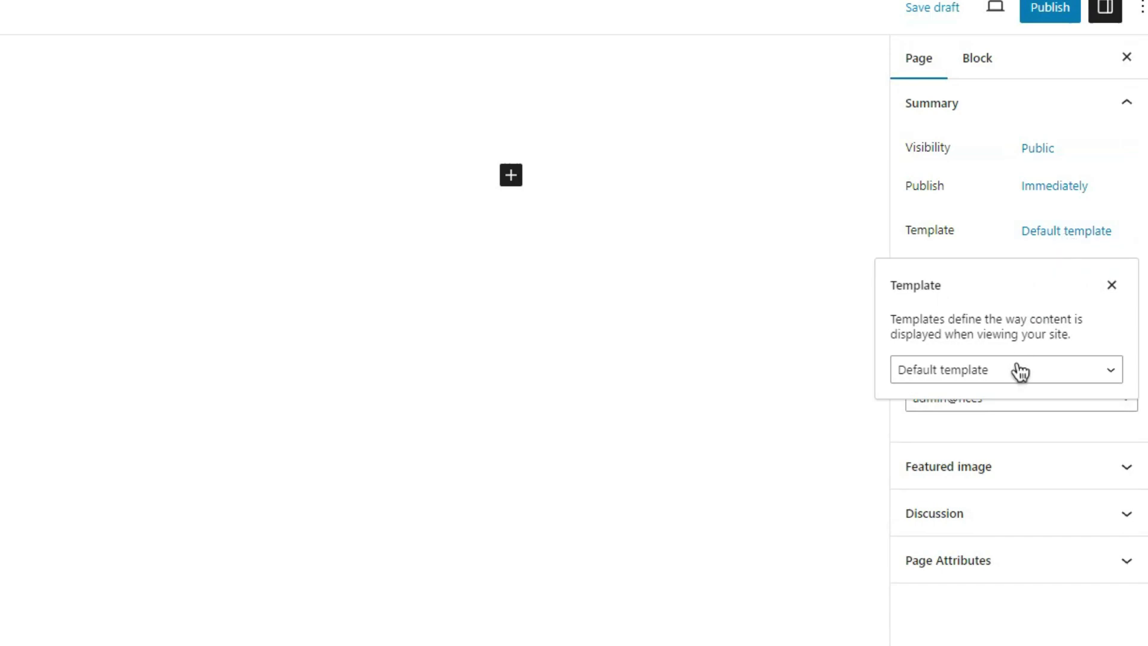
{"action": "left_click", "coordinate": [1012, 374]}
{"action": "left_click", "coordinate": [1007, 426]}
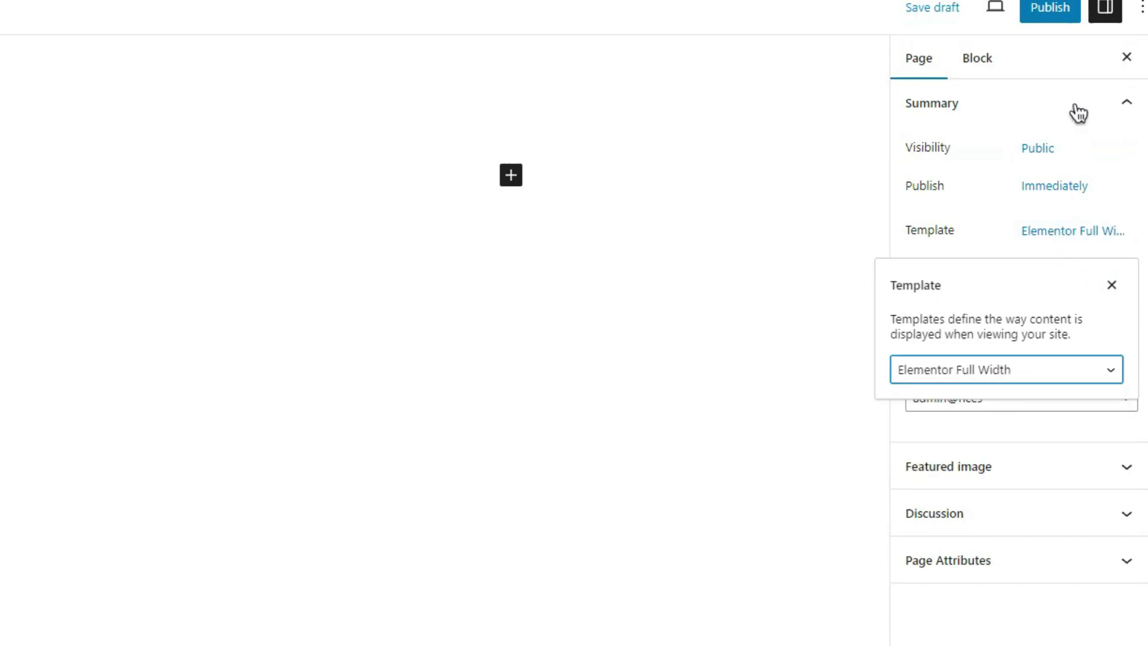
{"action": "left_click", "coordinate": [1067, 15]}
Publish the Home page and open it in Elementor.
{"action": "left_click", "coordinate": [1068, 15]}
{"action": "left_click", "coordinate": [974, 12]}
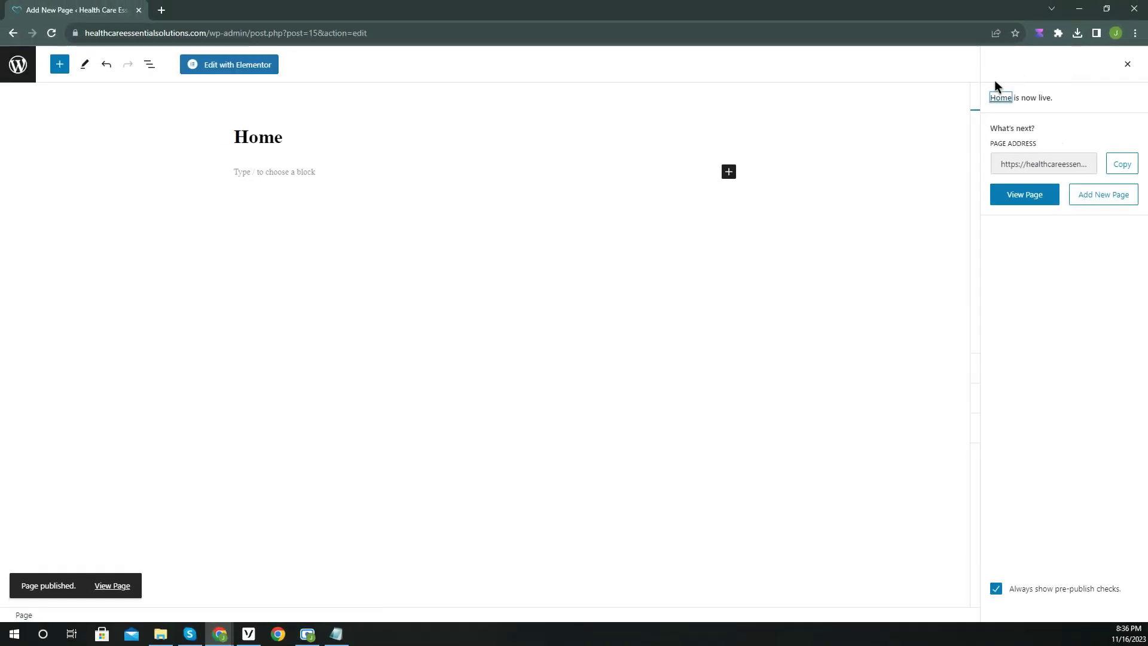
{"action": "left_click", "coordinate": [223, 70]}
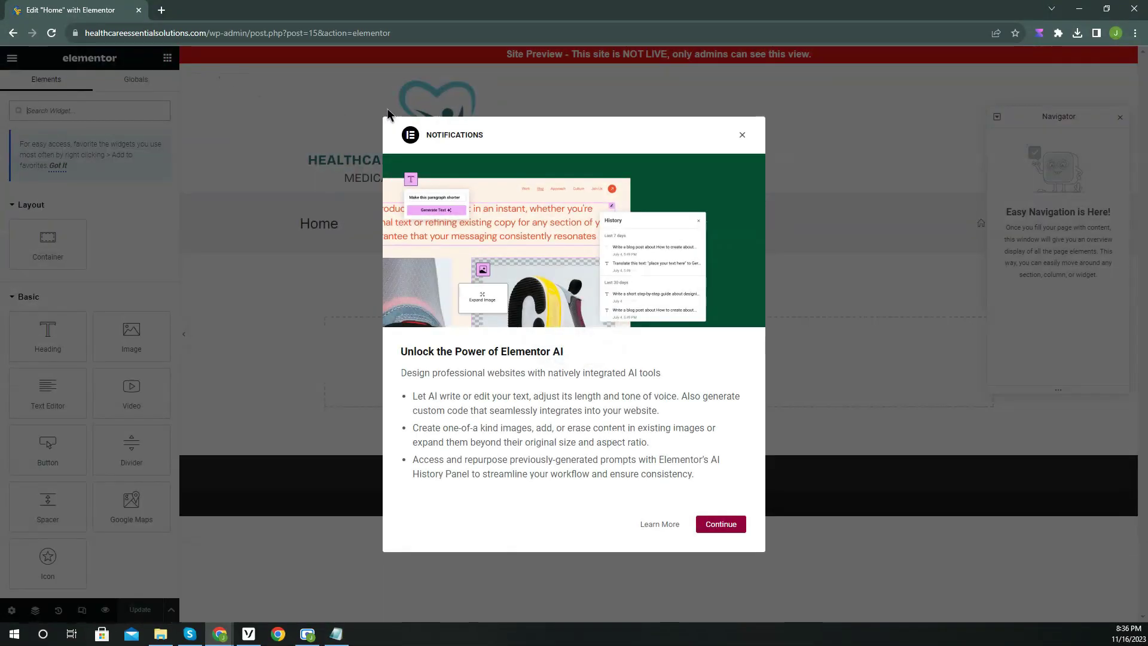
Dismiss the Elementor AI announcement and close the Navigator panel, leaving the Home page canvas clear.
{"action": "left_click", "coordinate": [743, 138]}
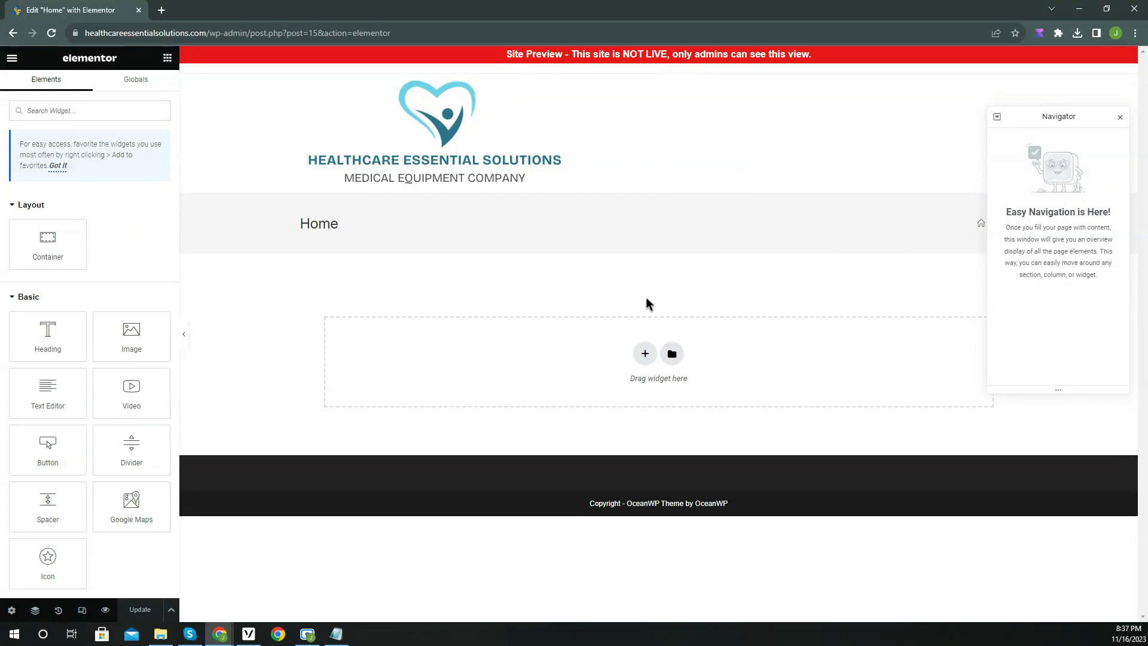
{"action": "left_click_drag", "start_coordinate": [1061, 121], "coordinate": [967, 150]}
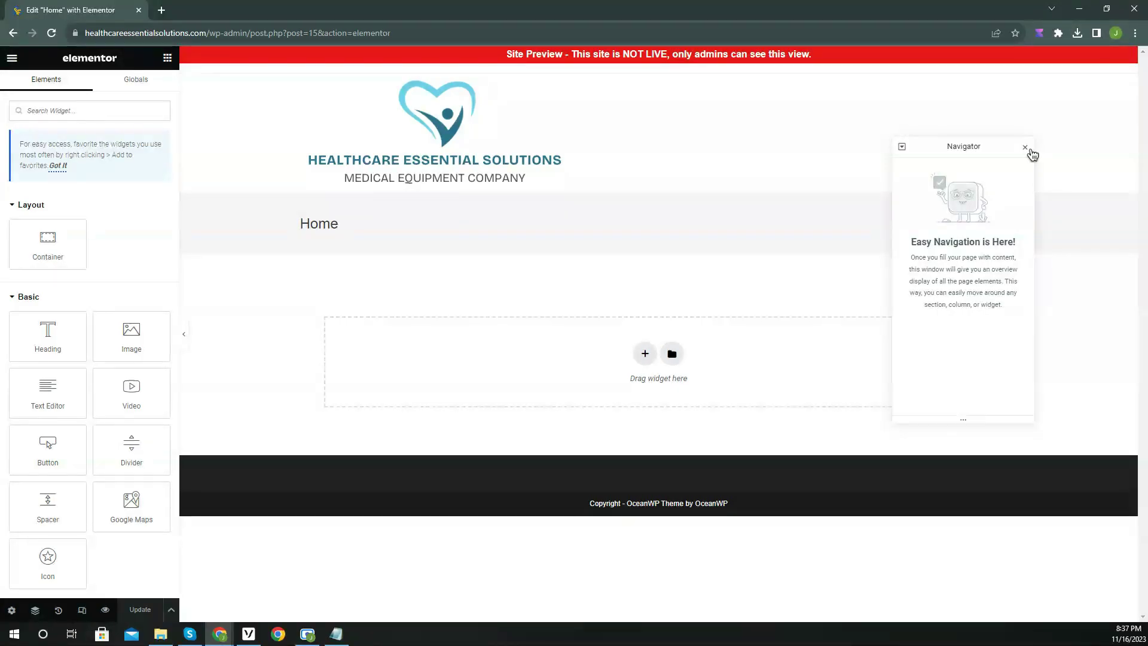
{"action": "left_click", "coordinate": [1025, 148]}
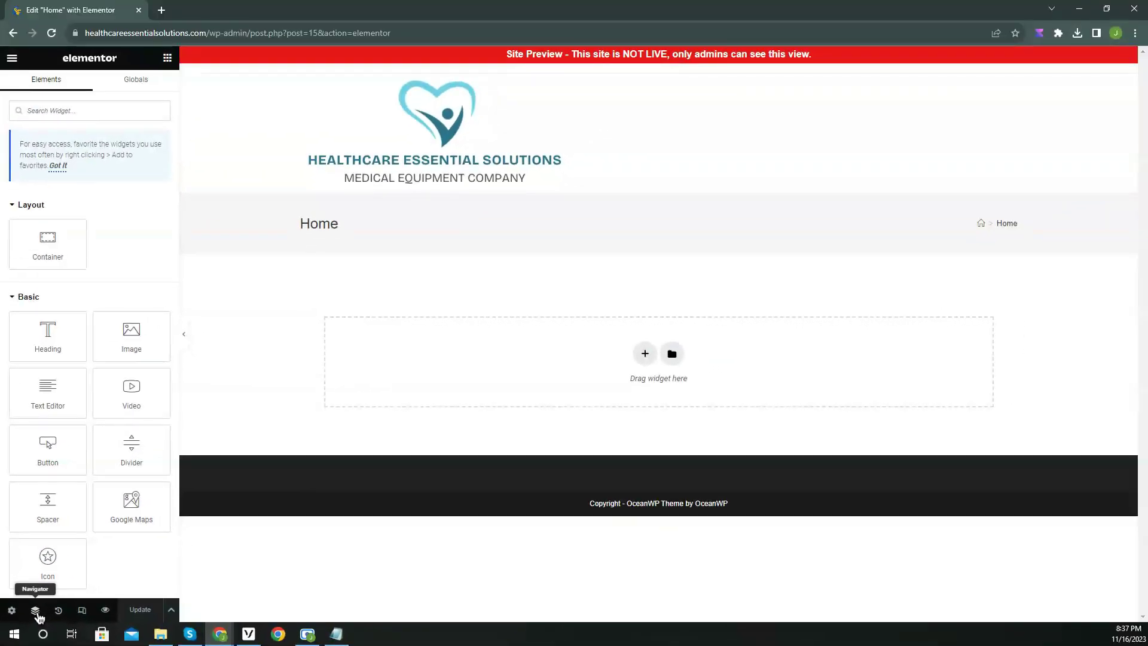
{"action": "left_click", "coordinate": [78, 567]}
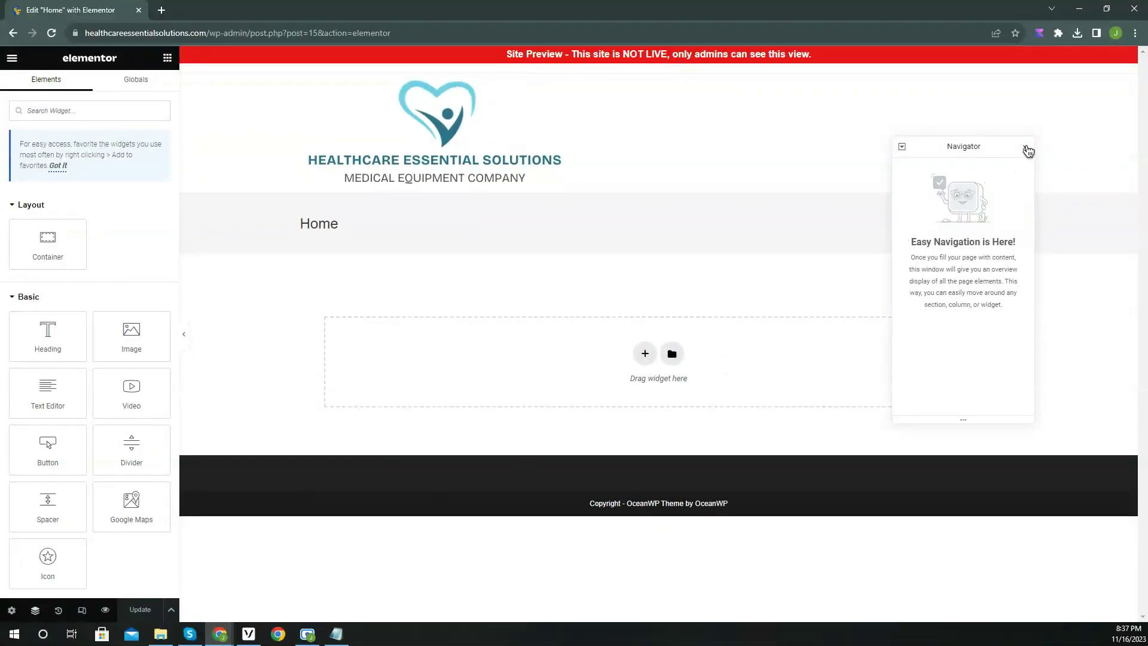
{"action": "left_click", "coordinate": [1024, 147]}
{"action": "scroll", "coordinate": [60, 487], "scroll_direction": "down", "scroll_amount": 5}
{"action": "scroll", "coordinate": [112, 623], "scroll_direction": "down", "scroll_amount": 5}
{"action": "scroll", "coordinate": [112, 623], "scroll_direction": "up", "scroll_amount": 6}
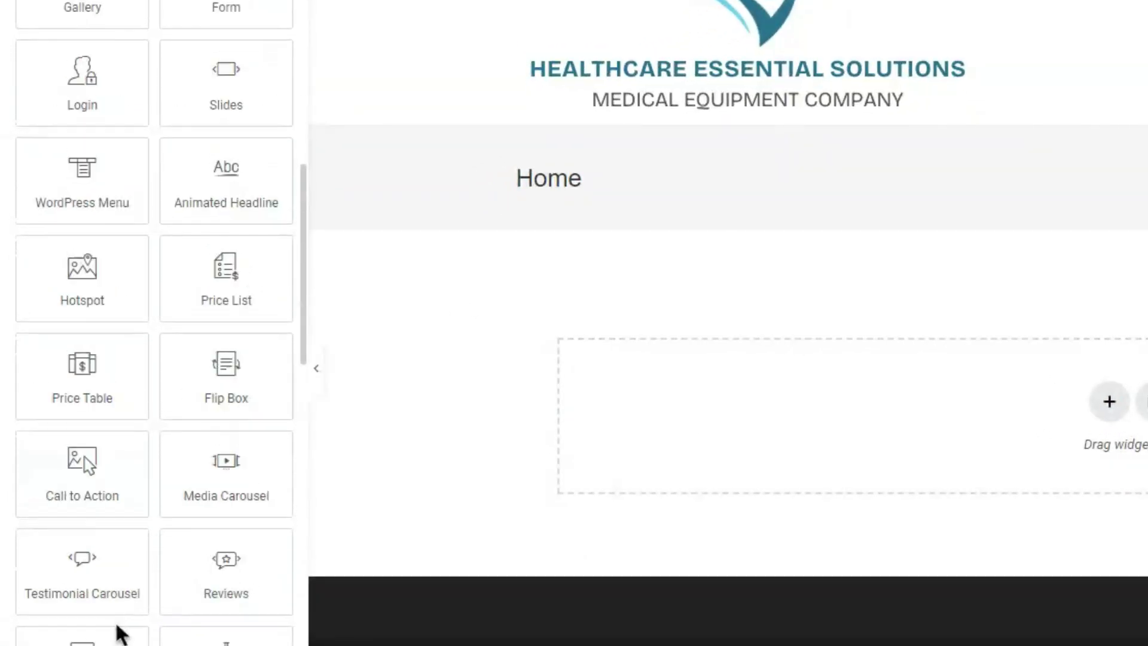
{"action": "scroll", "coordinate": [115, 623], "scroll_direction": "up", "scroll_amount": 5}
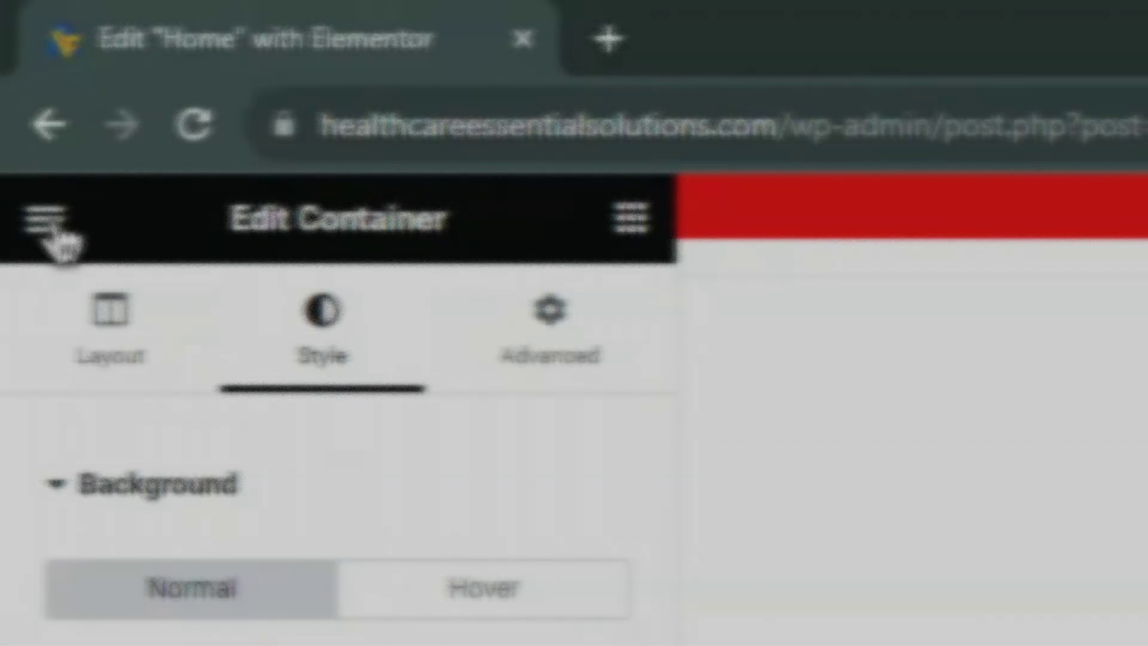
In Site Settings' Global Colors, set the Primary colour to #2E748F.
{"action": "left_click", "coordinate": [47, 227]}
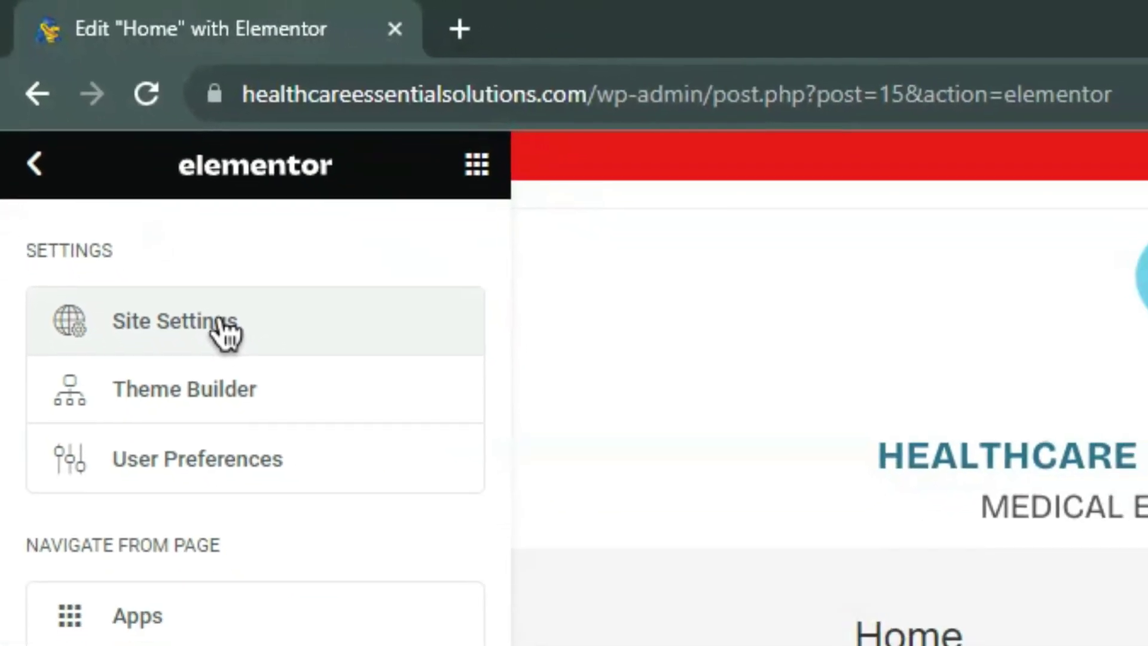
{"action": "left_click", "coordinate": [281, 426]}
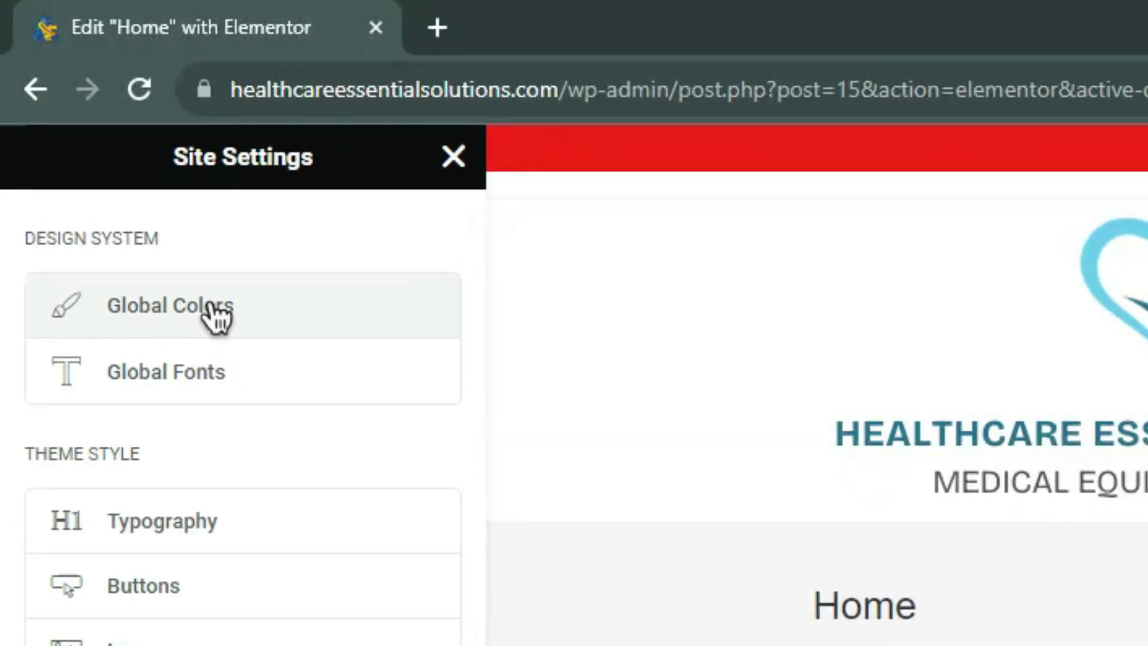
{"action": "left_click", "coordinate": [248, 303]}
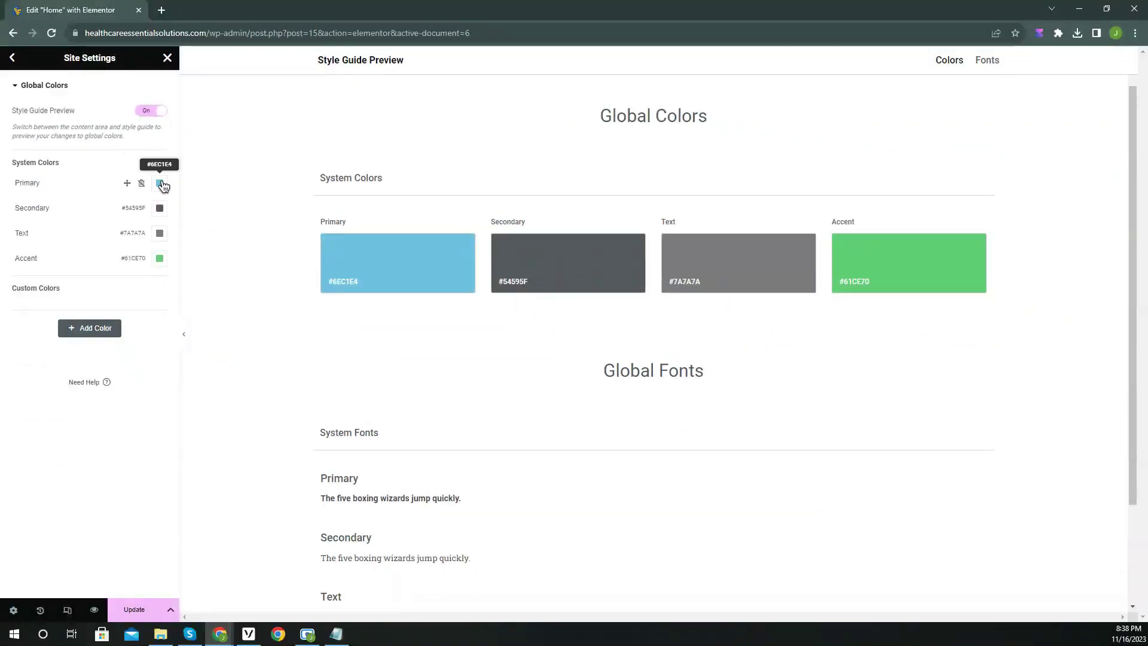
{"action": "left_click", "coordinate": [159, 182]}
{"action": "left_click", "coordinate": [125, 353]}
{"action": "type", "text": "#"}
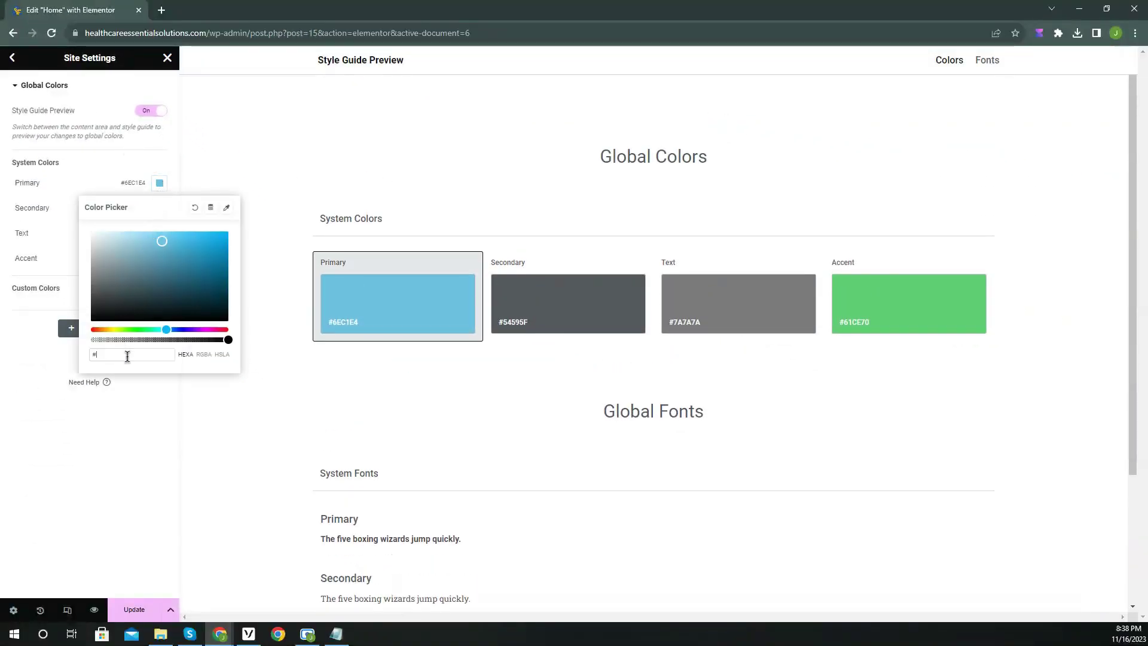
{"action": "type", "text": "2E74"}
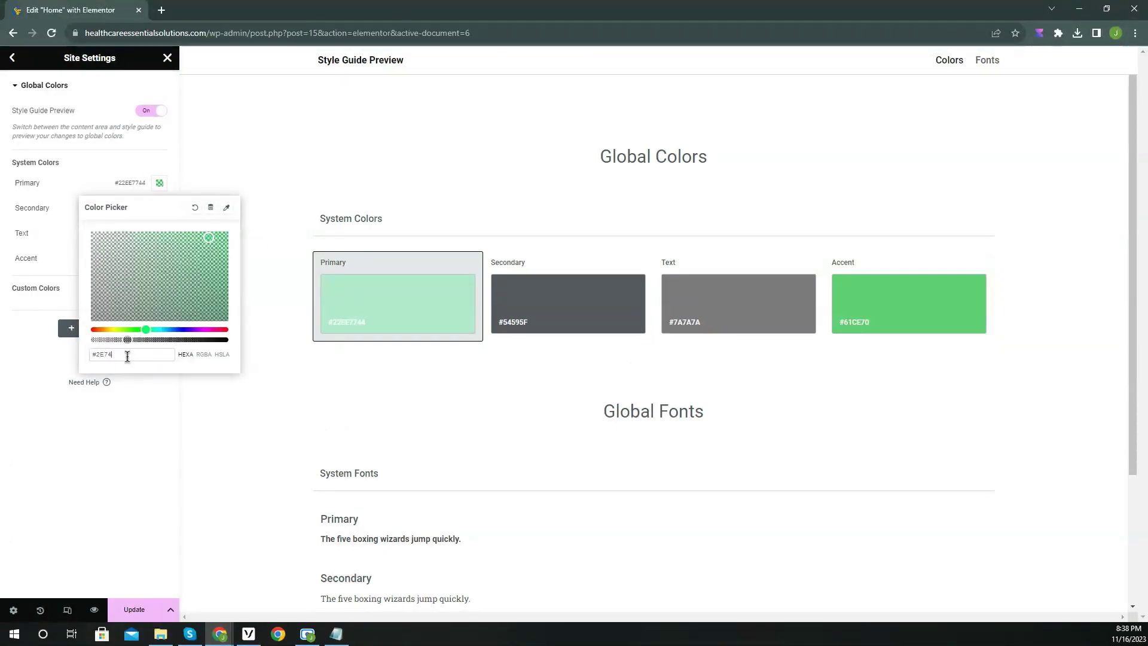
{"action": "type", "text": "8F"}
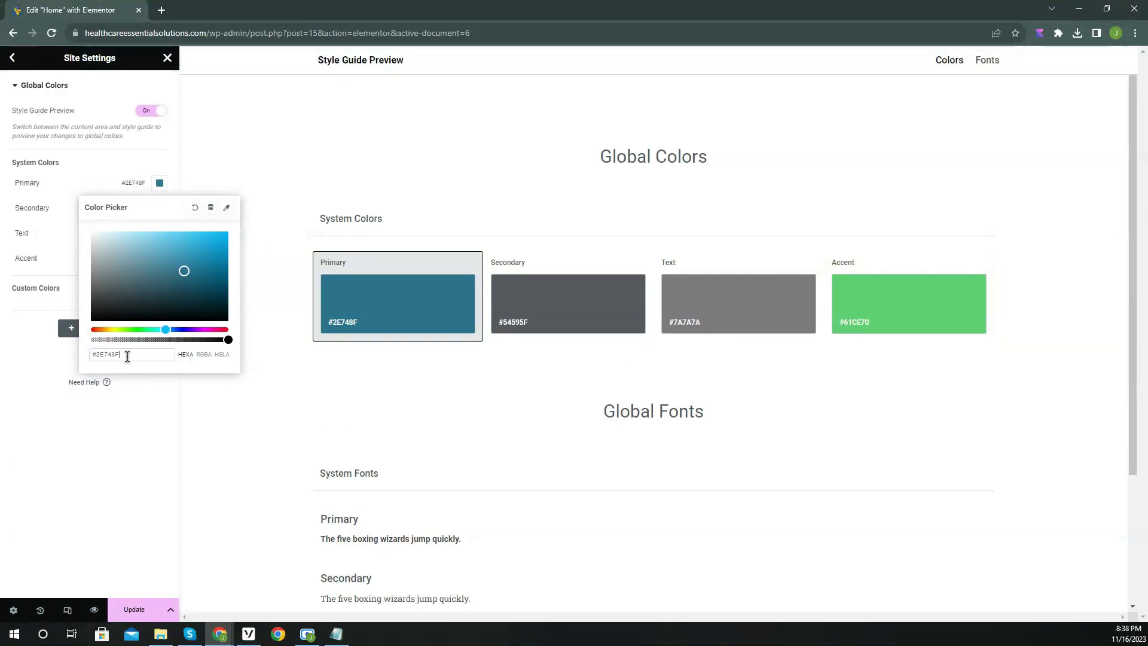
{"action": "left_click", "coordinate": [129, 378]}
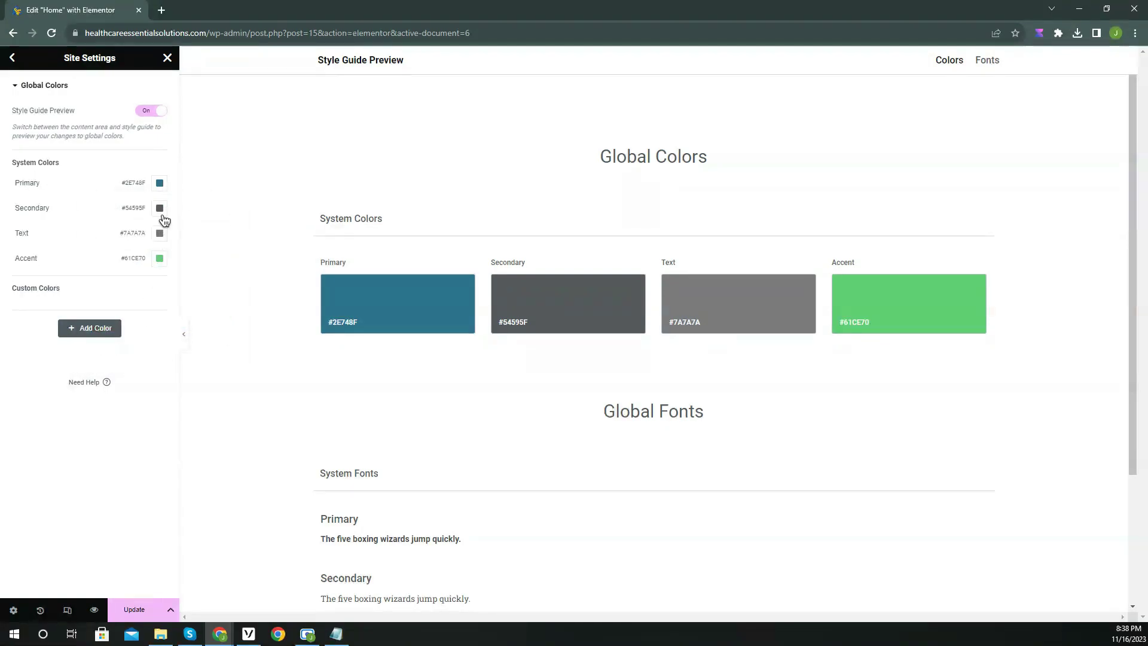
Copy the grey #54595F into Text, set Secondary to #6ED0EB, and save the site settings.
{"action": "left_click", "coordinate": [160, 208]}
{"action": "key", "text": "ctrl+c"}
{"action": "right_click", "coordinate": [124, 377]}
{"action": "left_click", "coordinate": [158, 169]}
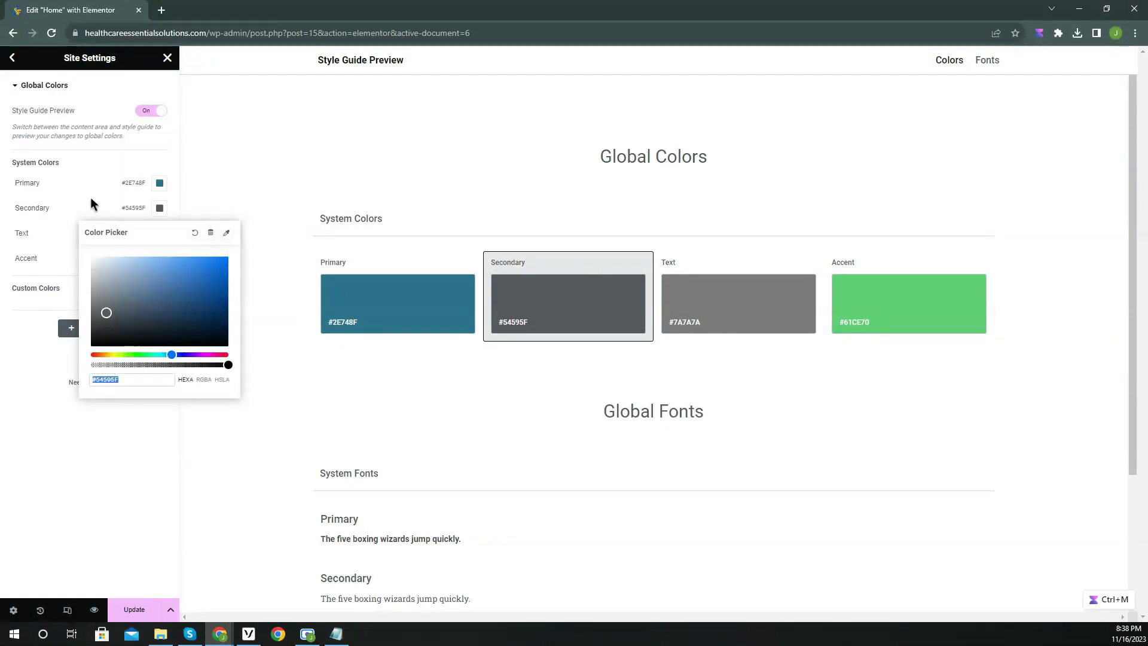
{"action": "left_click", "coordinate": [93, 201]}
{"action": "left_click", "coordinate": [159, 233]}
{"action": "right_click", "coordinate": [124, 401]}
{"action": "left_click", "coordinate": [178, 207]}
{"action": "left_click", "coordinate": [159, 208]}
{"action": "type", "text": "#6ed0eb"}
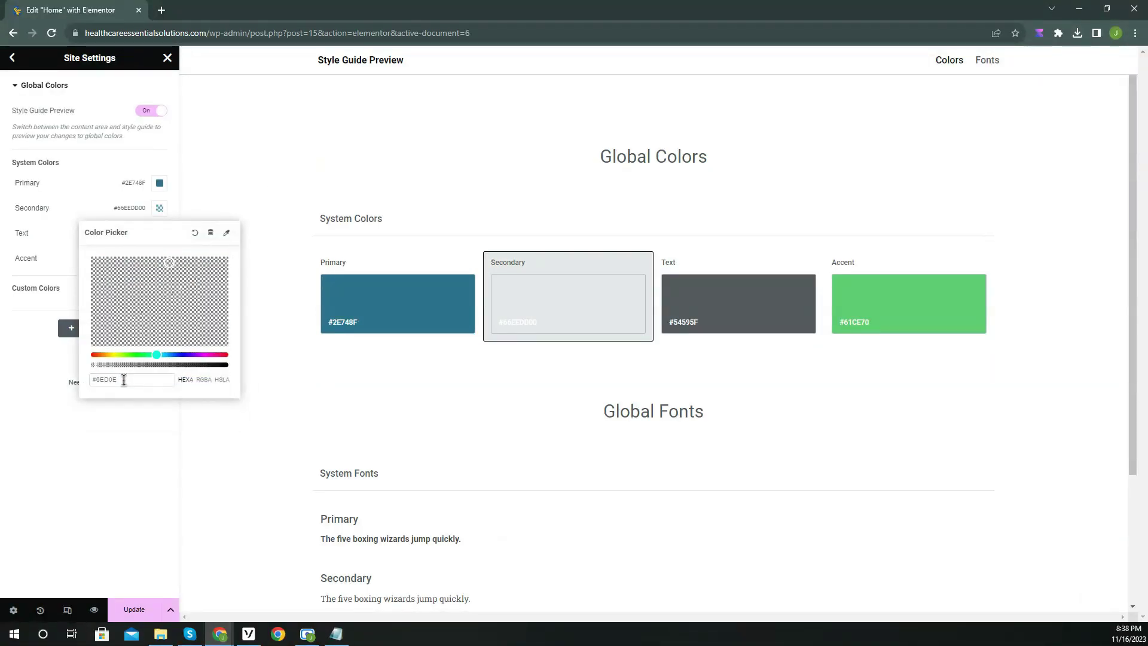
{"action": "left_click", "coordinate": [123, 405]}
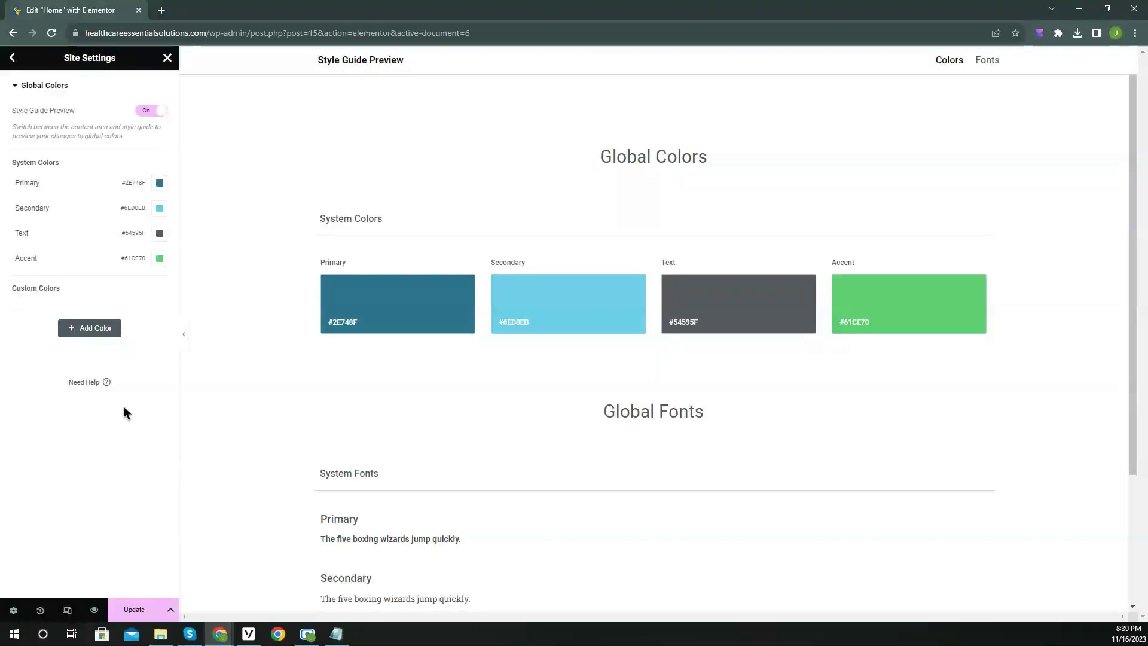
{"action": "left_click", "coordinate": [12, 60]}
{"action": "left_click", "coordinate": [665, 362]}
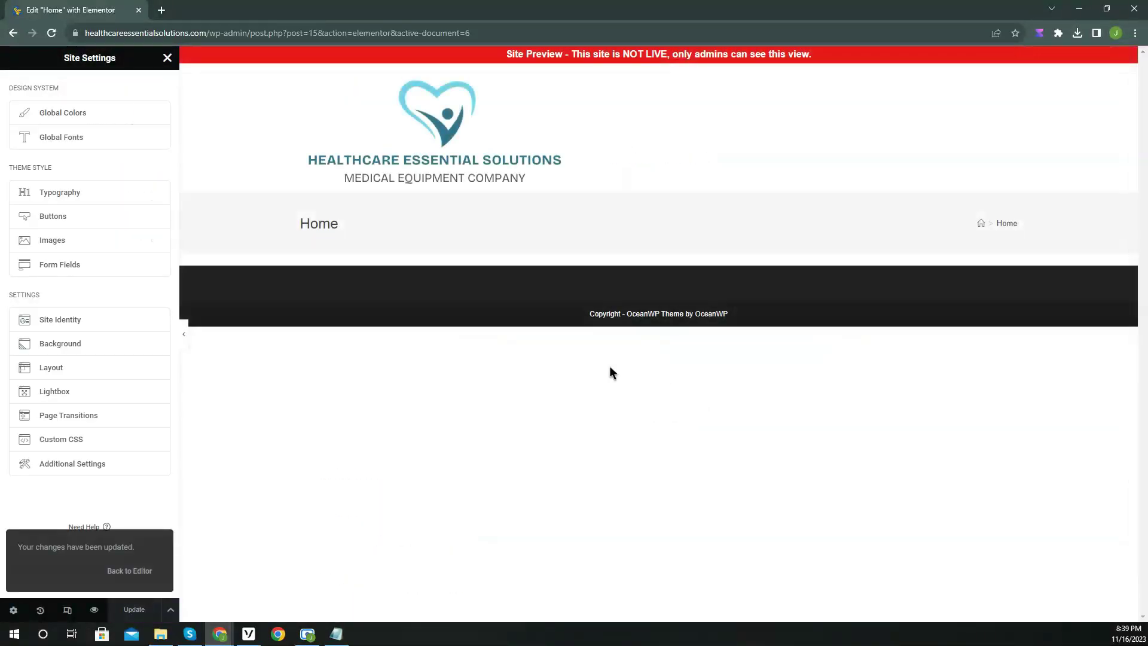
Set the Primary global font to Cardo at size 40.
{"action": "left_click", "coordinate": [107, 139]}
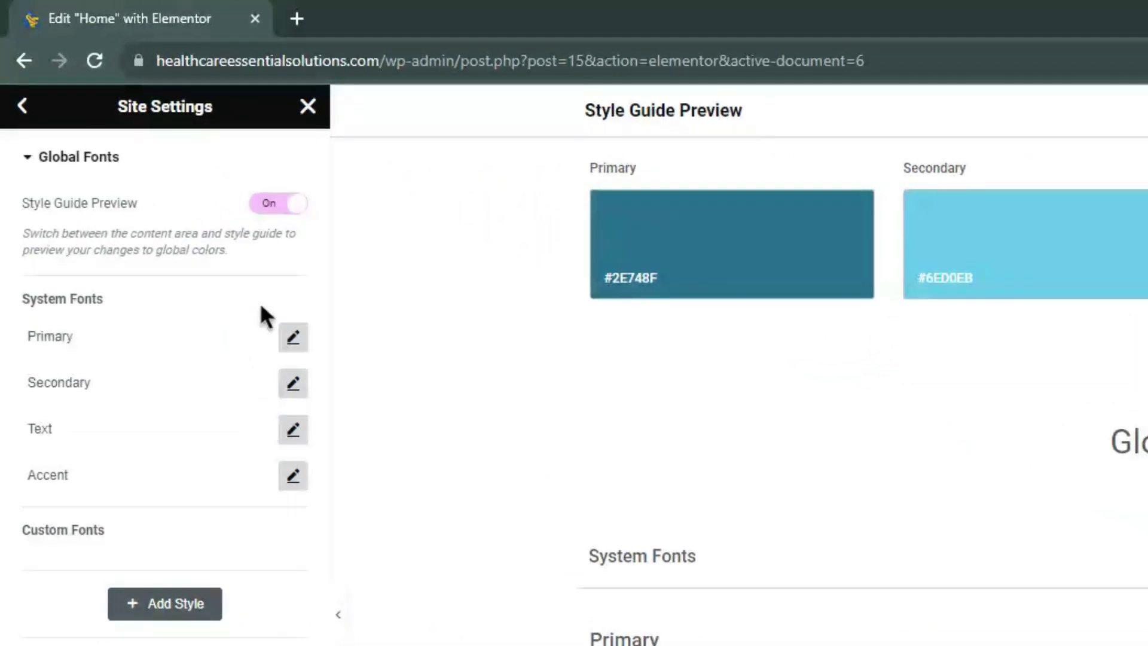
{"action": "left_click", "coordinate": [294, 338]}
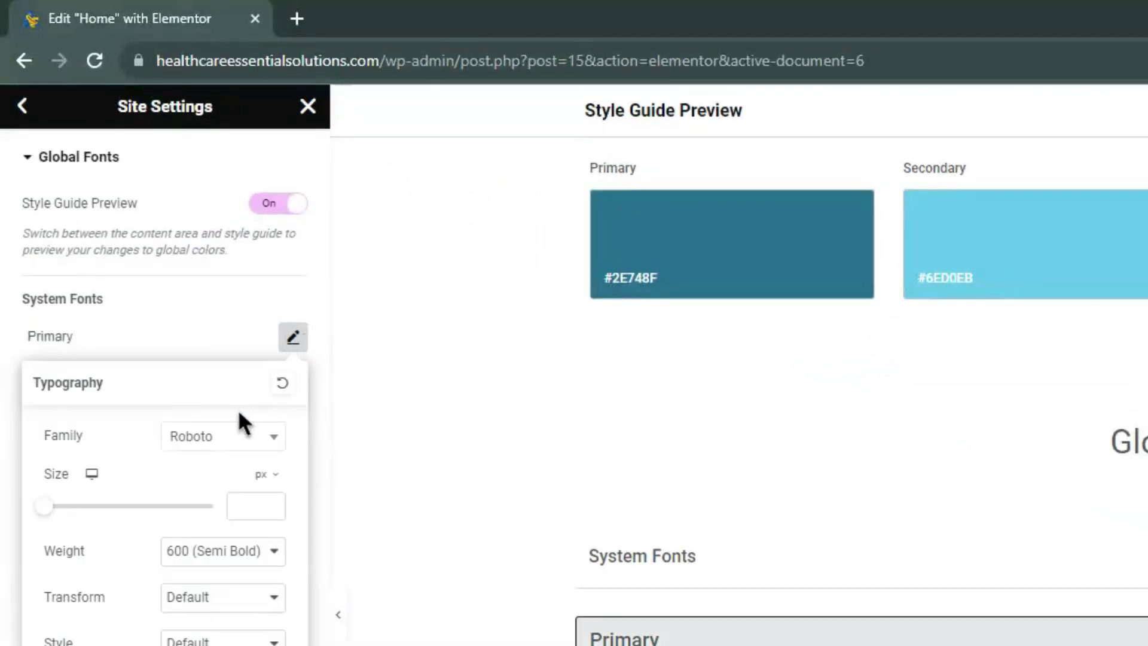
{"action": "left_click", "coordinate": [232, 443]}
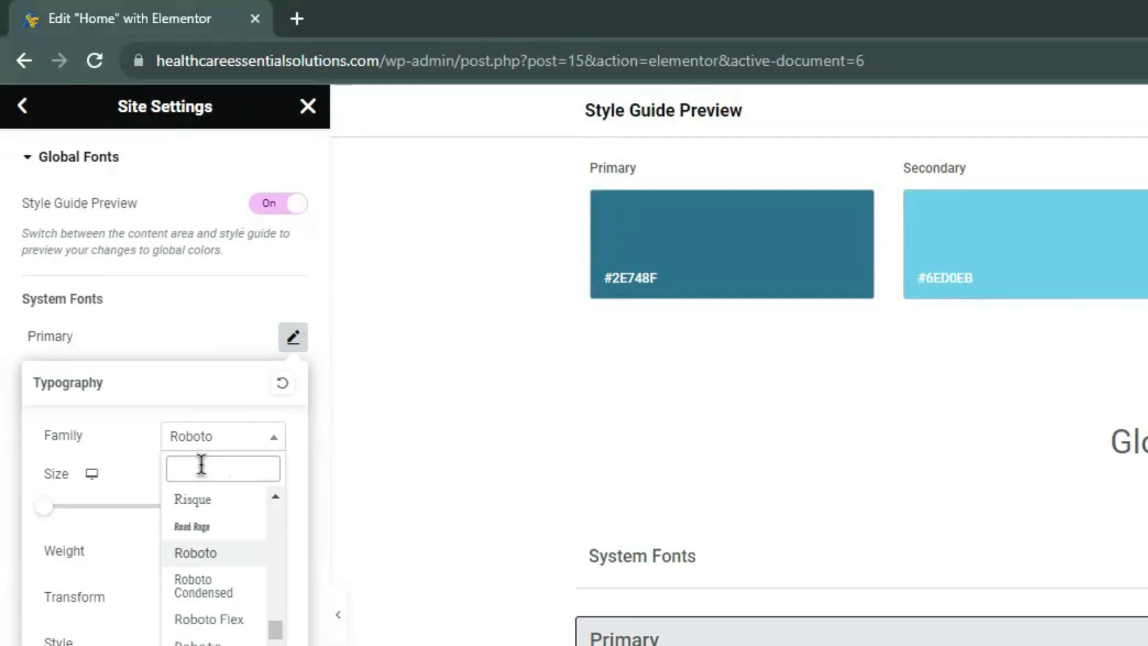
{"action": "type", "text": "Card"}
{"action": "left_click", "coordinate": [192, 528]}
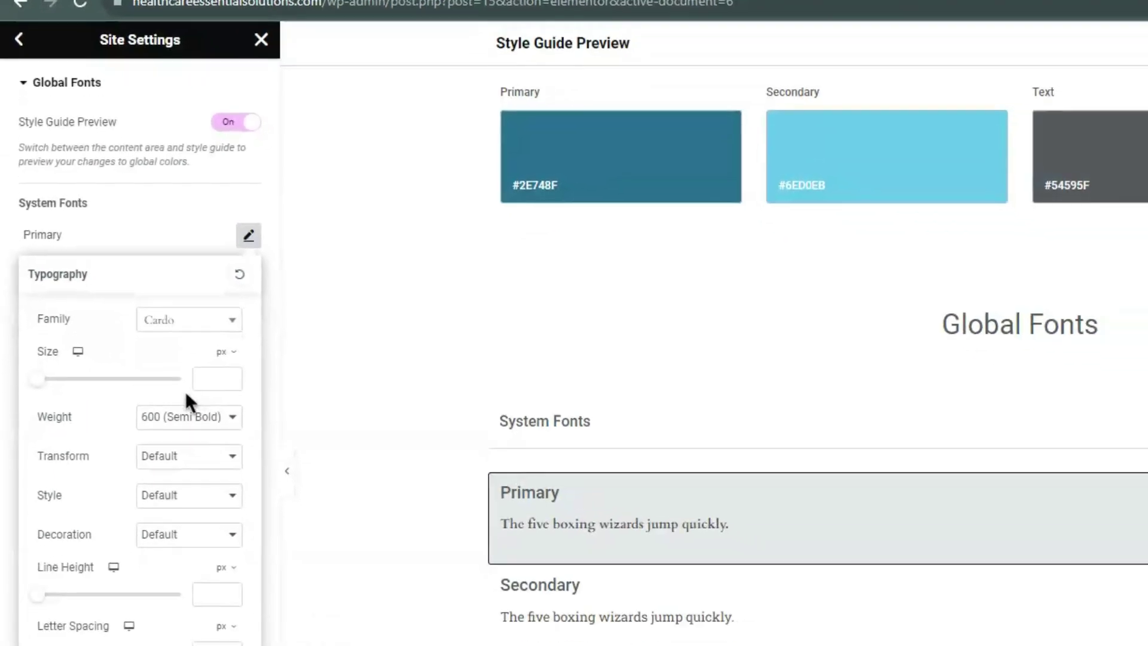
{"action": "left_click", "coordinate": [216, 375]}
{"action": "type", "text": "40"}
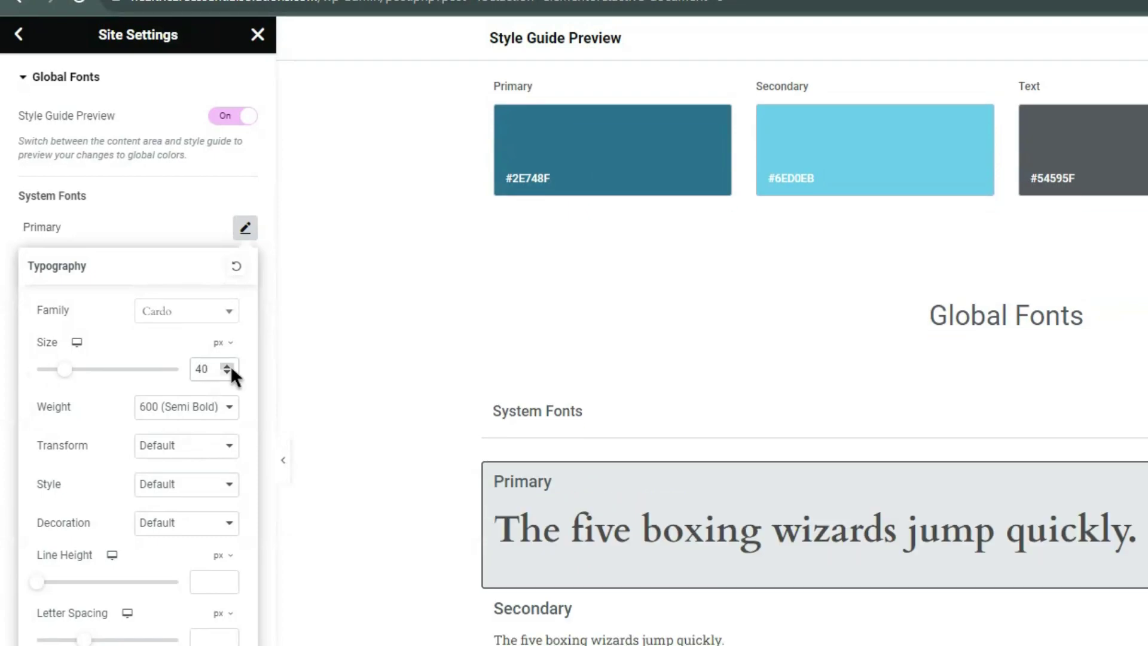
{"action": "left_click", "coordinate": [151, 235]}
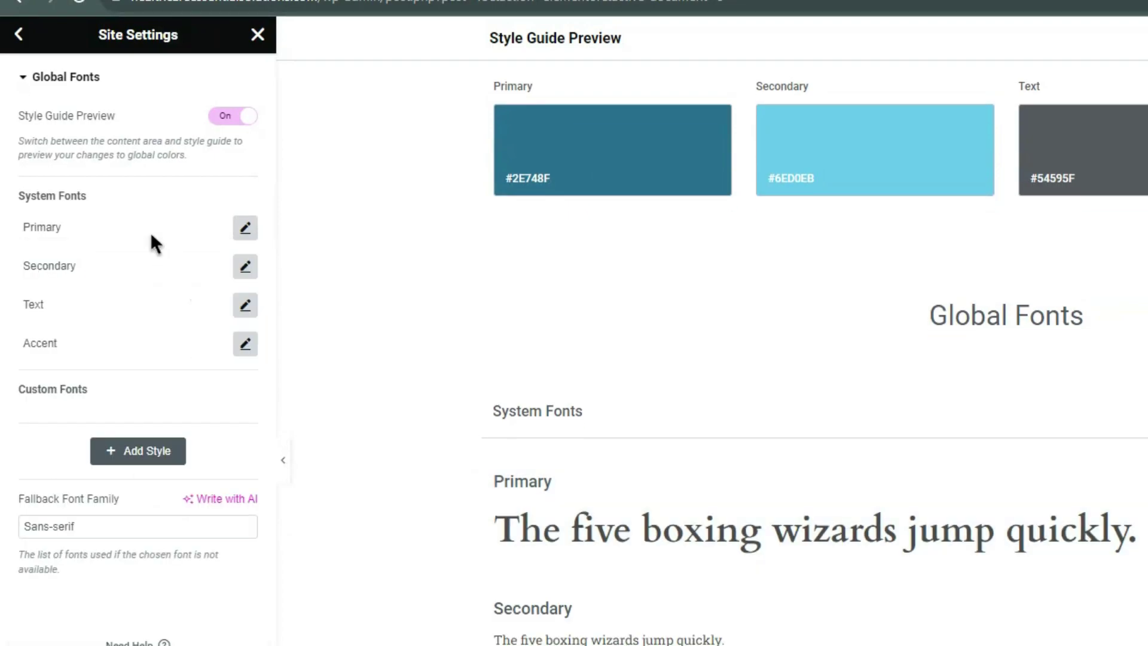
Set the Secondary global font to Inter at size 17 and update the site settings.
{"action": "left_click", "coordinate": [247, 266]}
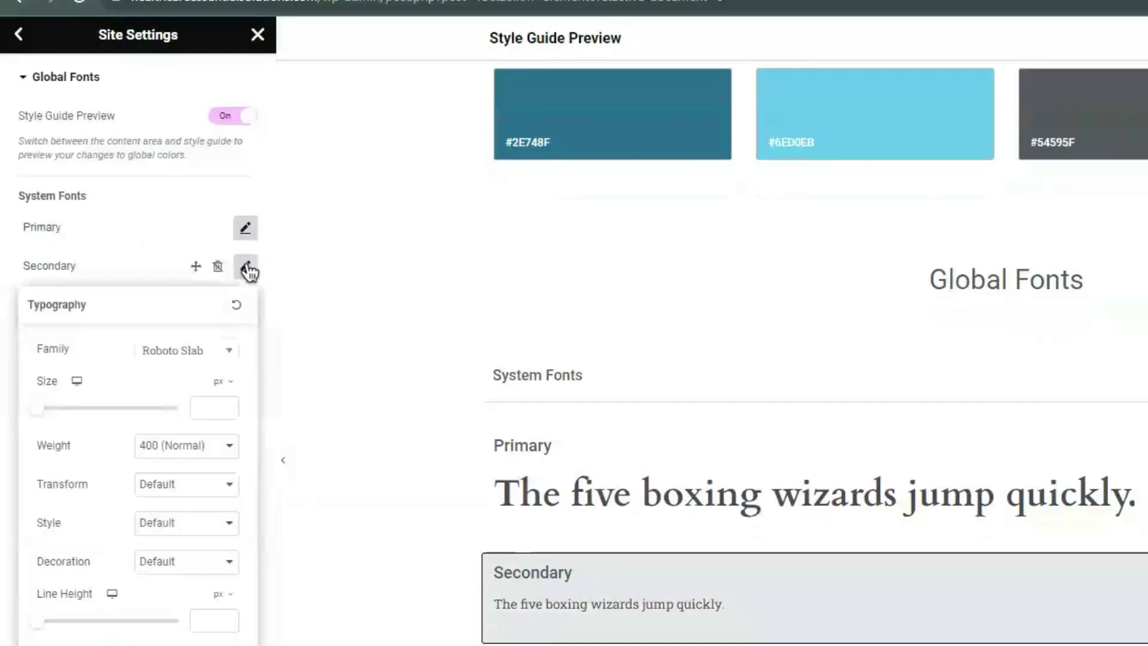
{"action": "left_click", "coordinate": [197, 351]}
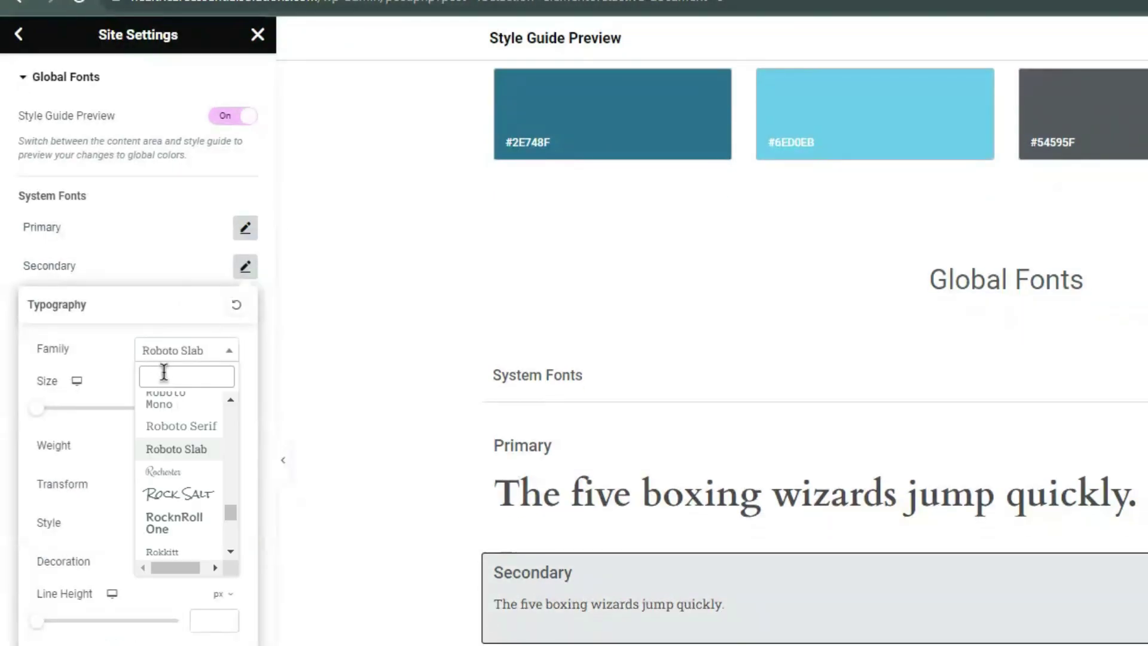
{"action": "type", "text": "Inter"}
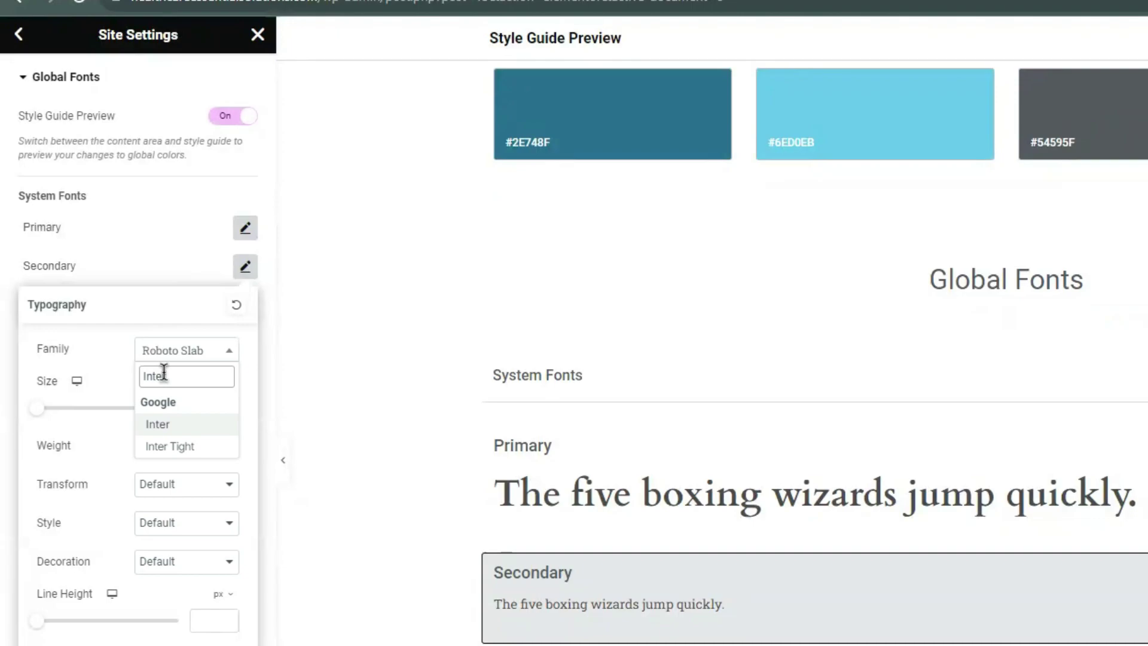
{"action": "left_click", "coordinate": [182, 425]}
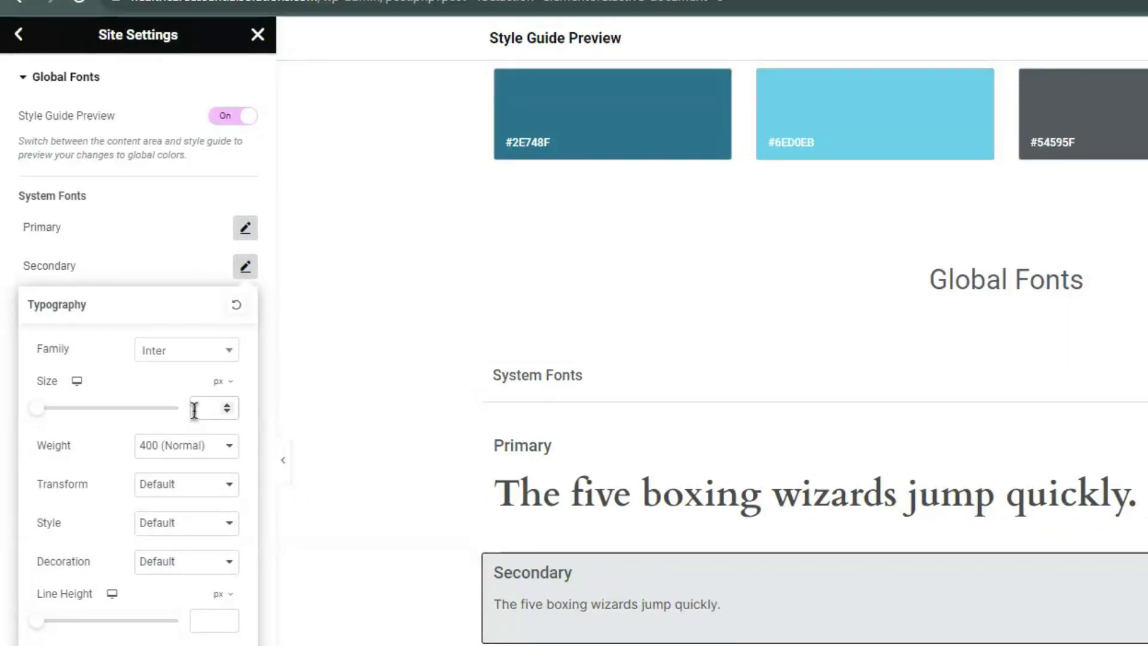
{"action": "left_click", "coordinate": [194, 411]}
{"action": "type", "text": "17"}
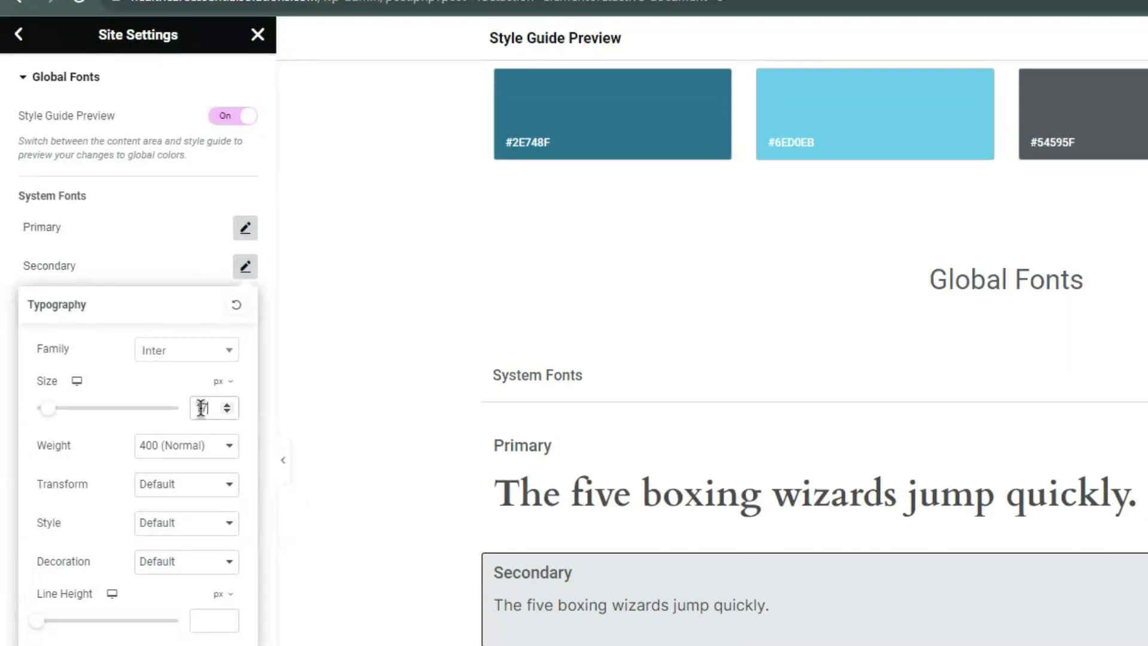
{"action": "left_click", "coordinate": [159, 266]}
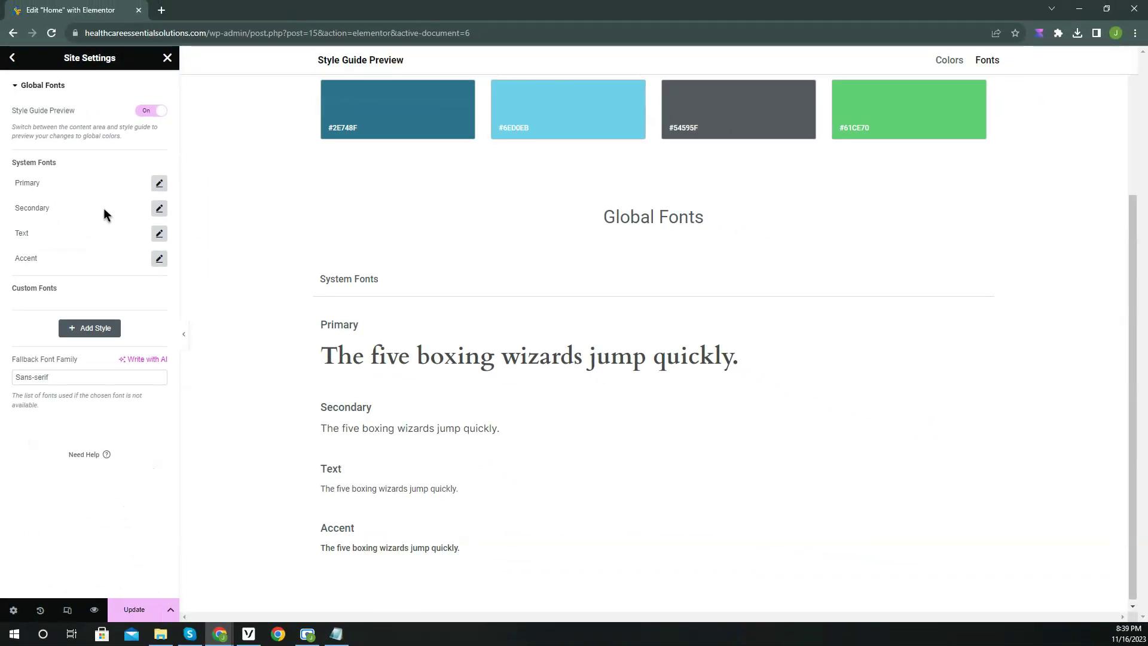
{"action": "left_click", "coordinate": [120, 606]}
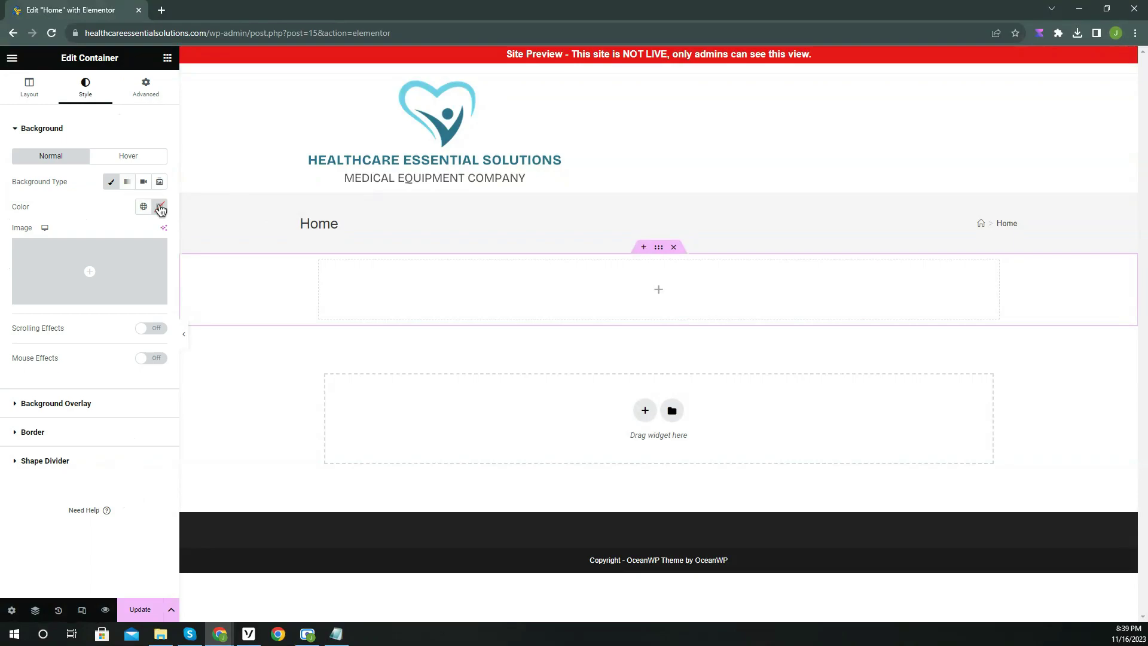
Give the top container a light grey classic background colour by entering #f9f9.
{"action": "left_click", "coordinate": [159, 207]}
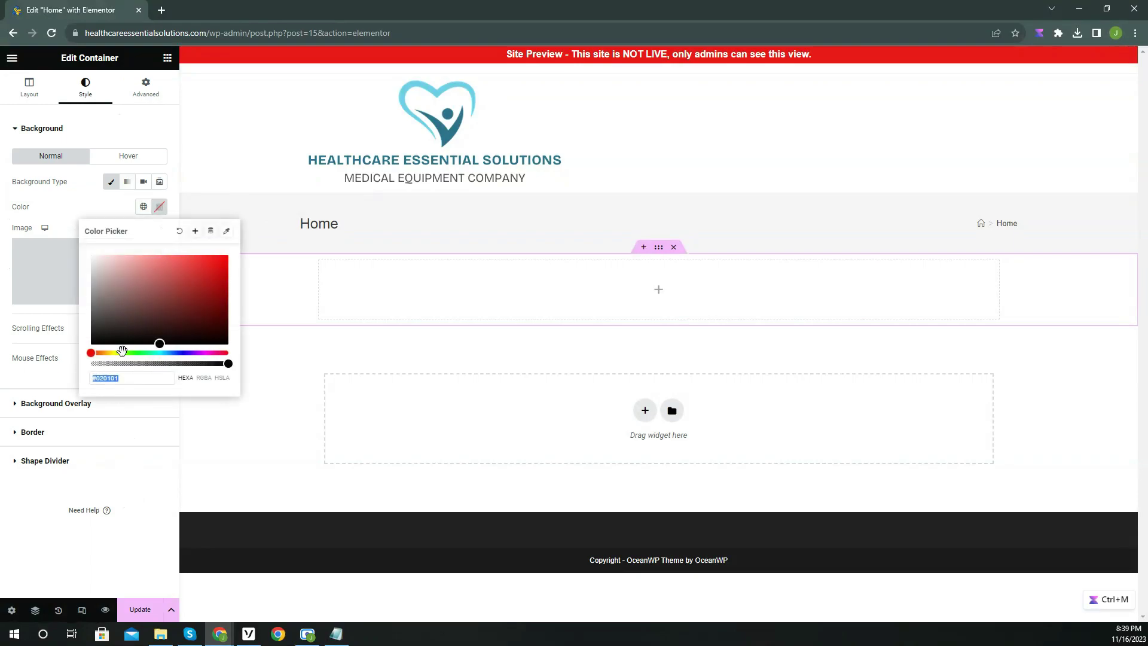
{"action": "type", "text": "#f9f9f9"}
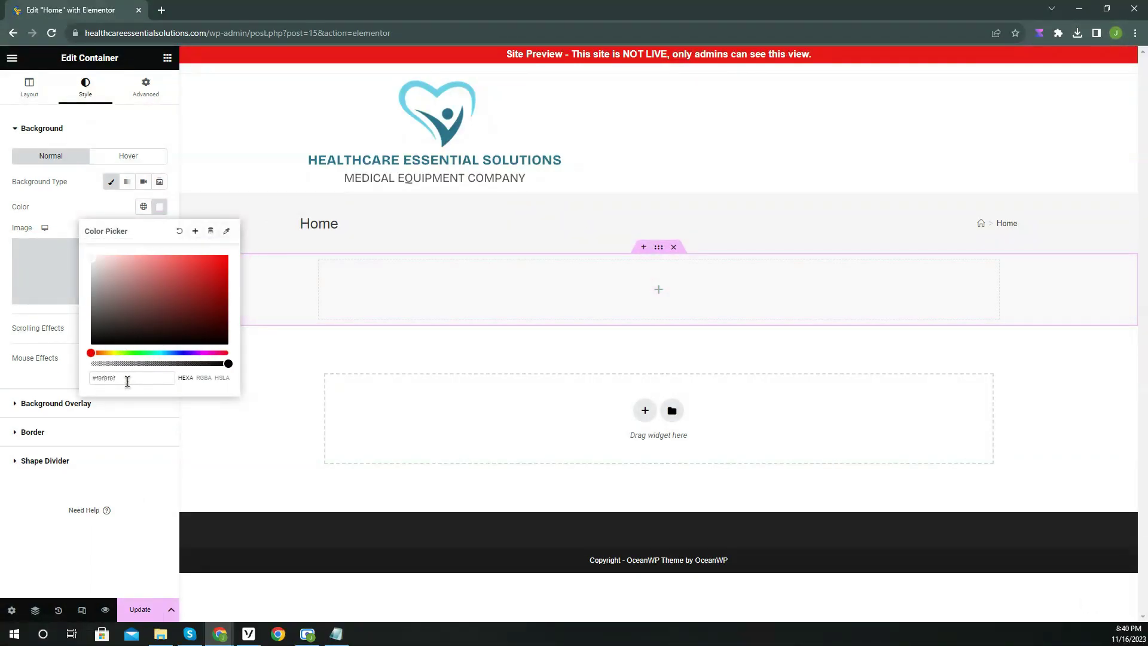
{"action": "left_click", "coordinate": [56, 361]}
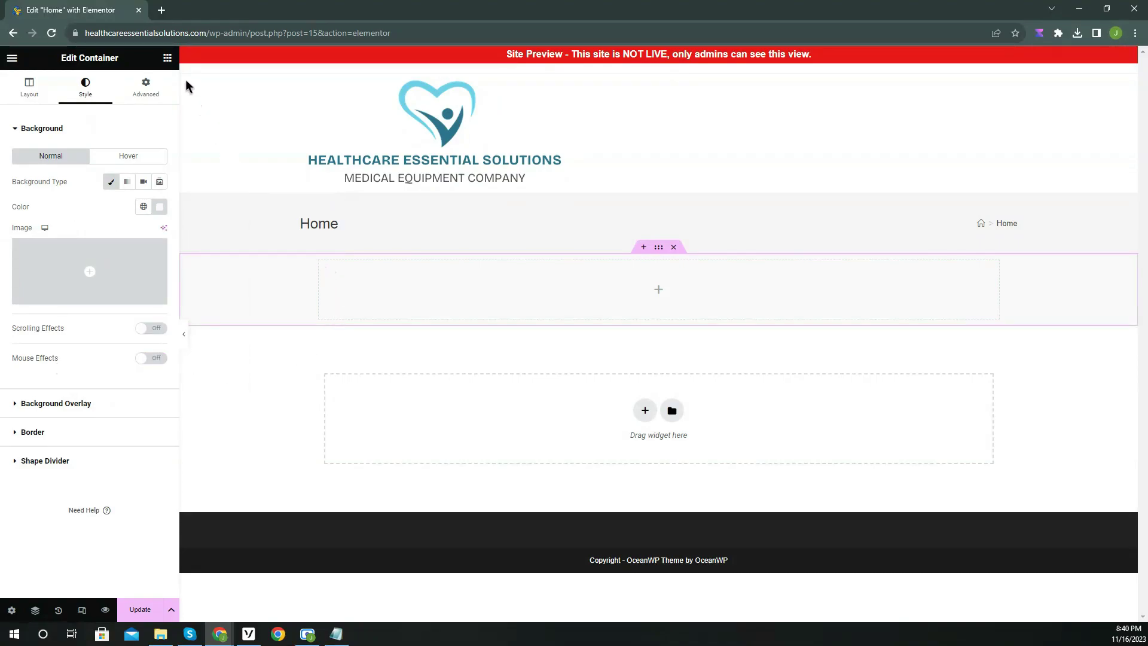
{"action": "left_click", "coordinate": [168, 59]}
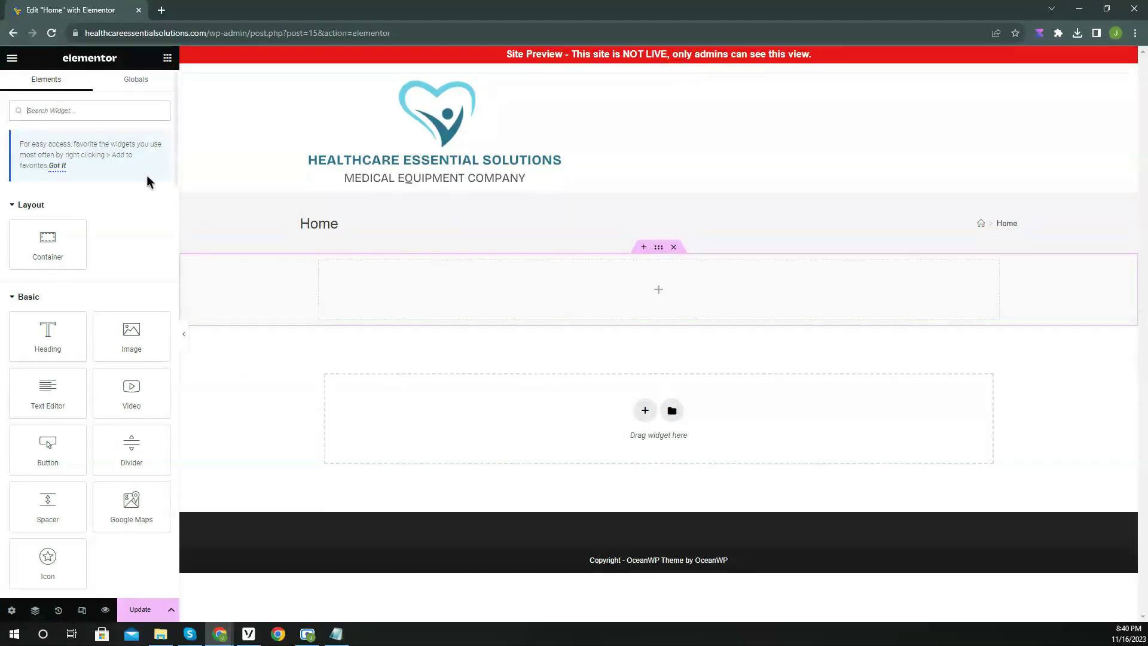
Add a Heading widget reading 'Revolutionizing Healthcare for a Brighter Future' to the container.
{"action": "left_click_drag", "start_coordinate": [48, 331], "coordinate": [611, 293]}
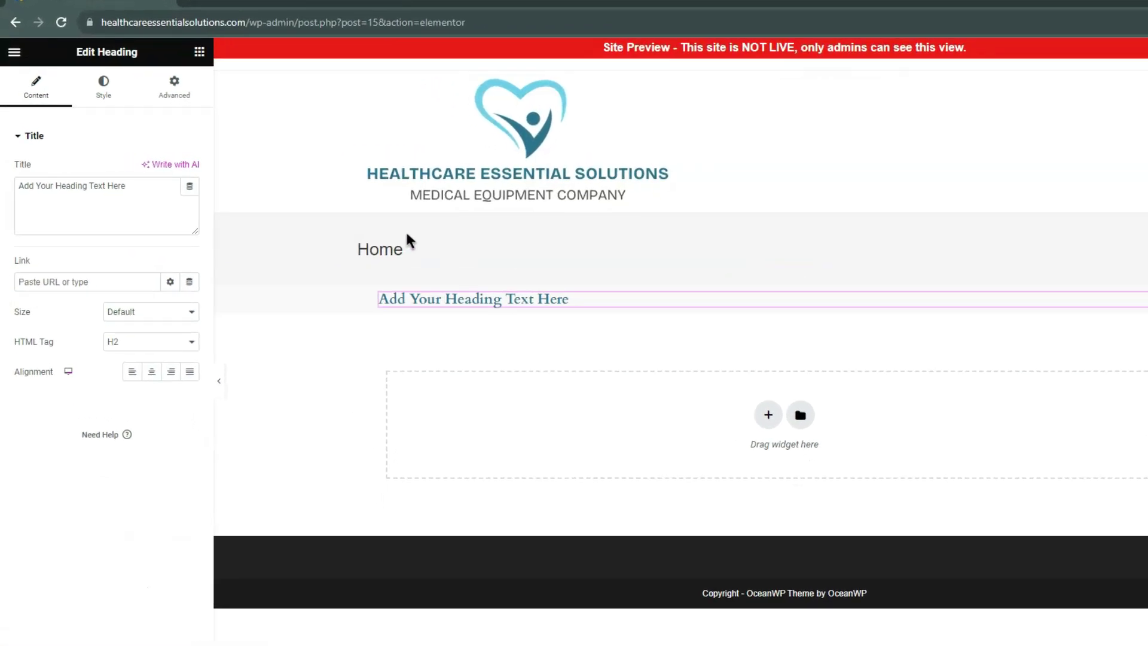
{"action": "triple_click", "coordinate": [65, 184]}
{"action": "type", "text": "Revolu"}
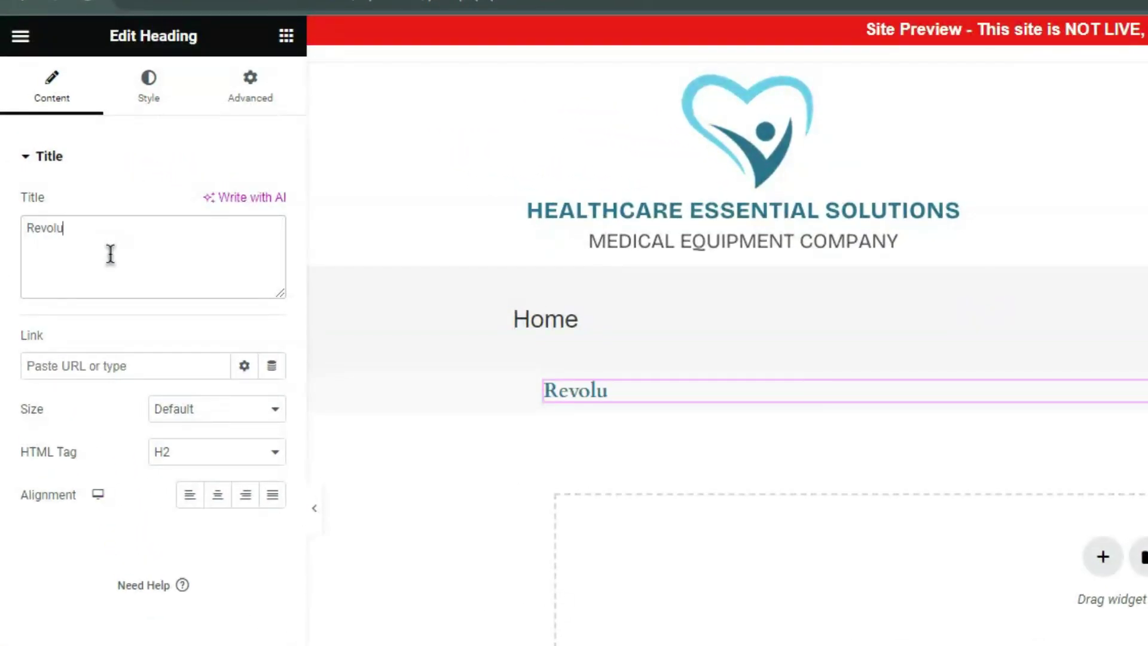
{"action": "type", "text": "tionizing Healthcare for a Brighter Future"}
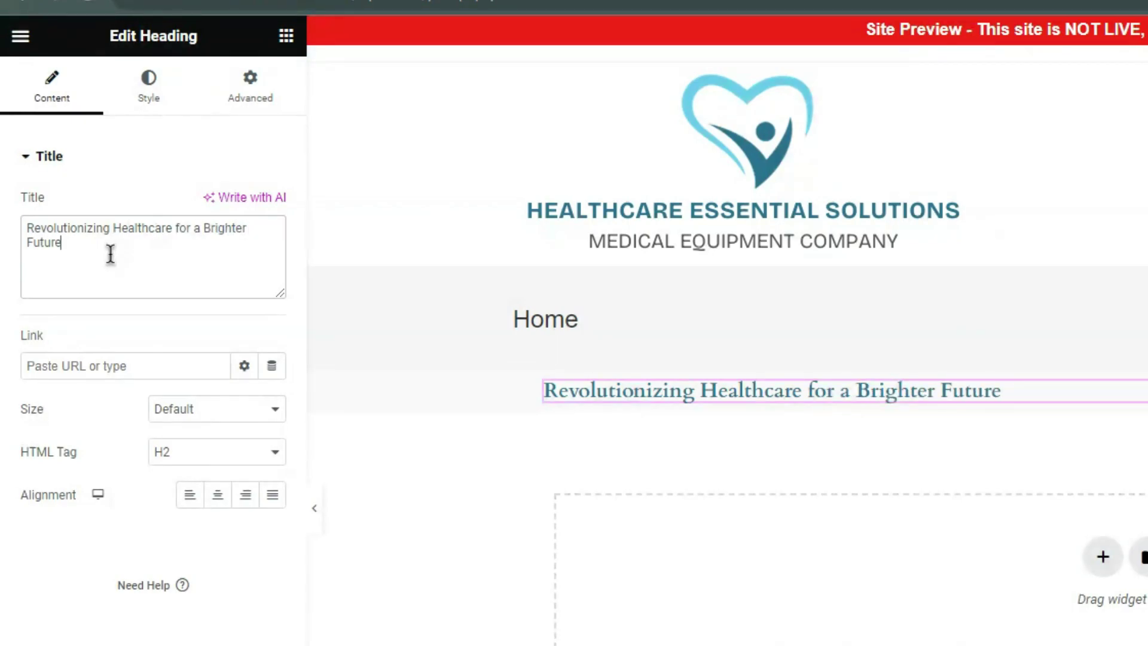
Make the heading black, centre-aligned, and set in the Primary global font.
{"action": "left_click", "coordinate": [151, 99]}
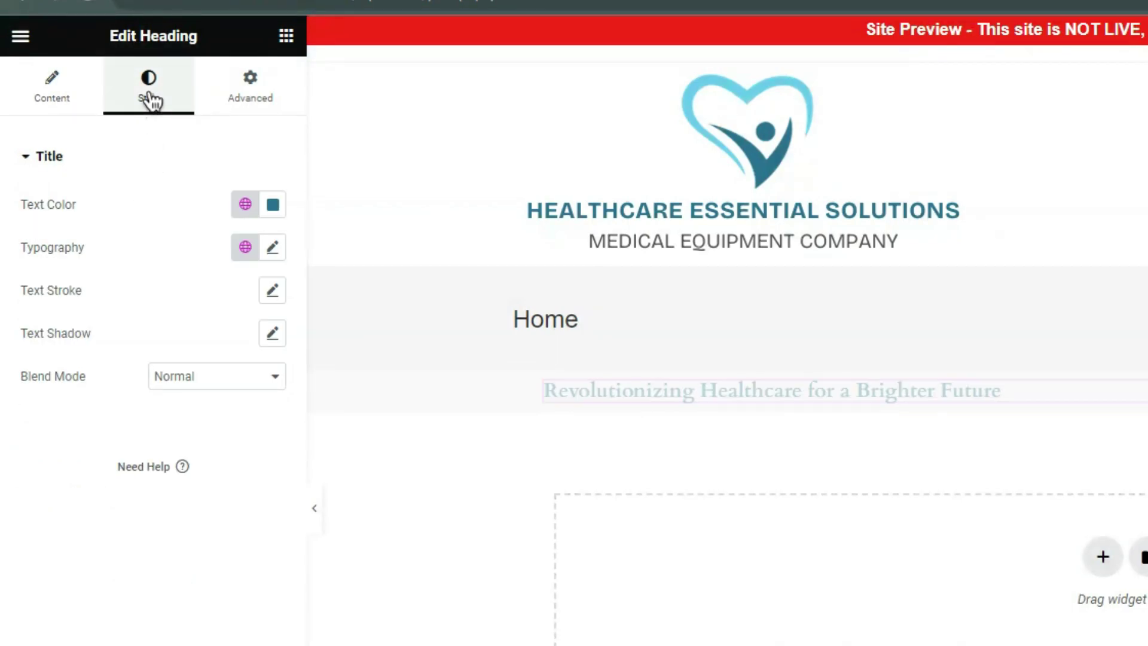
{"action": "left_click", "coordinate": [273, 205]}
{"action": "left_click_drag", "start_coordinate": [192, 402], "coordinate": [98, 472]}
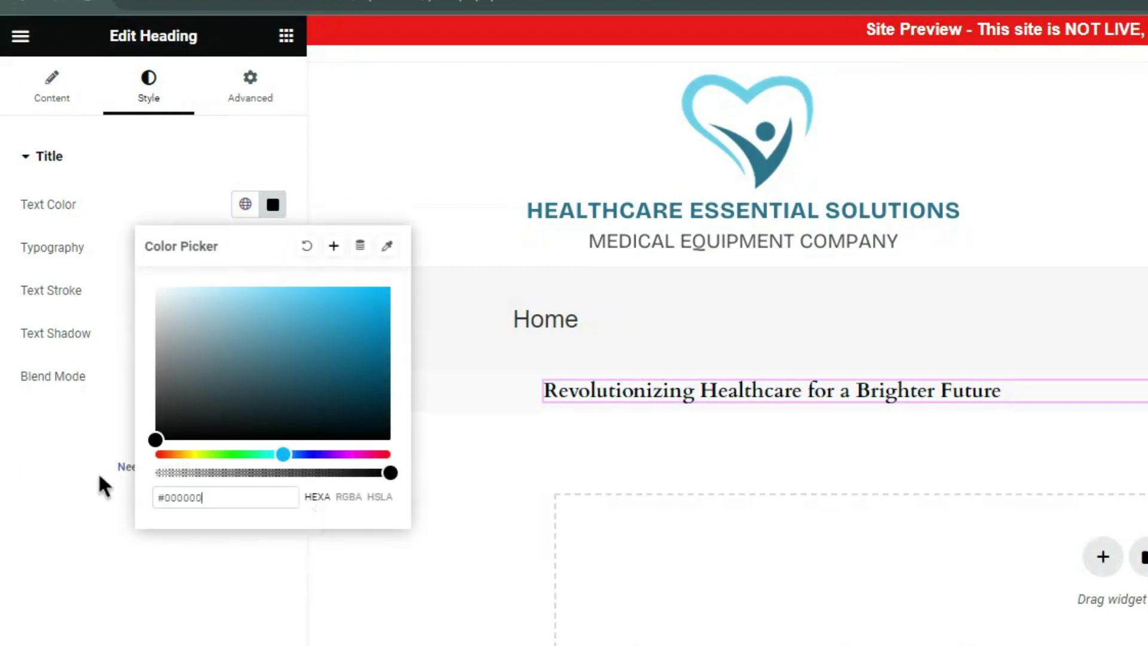
{"action": "left_click", "coordinate": [84, 498]}
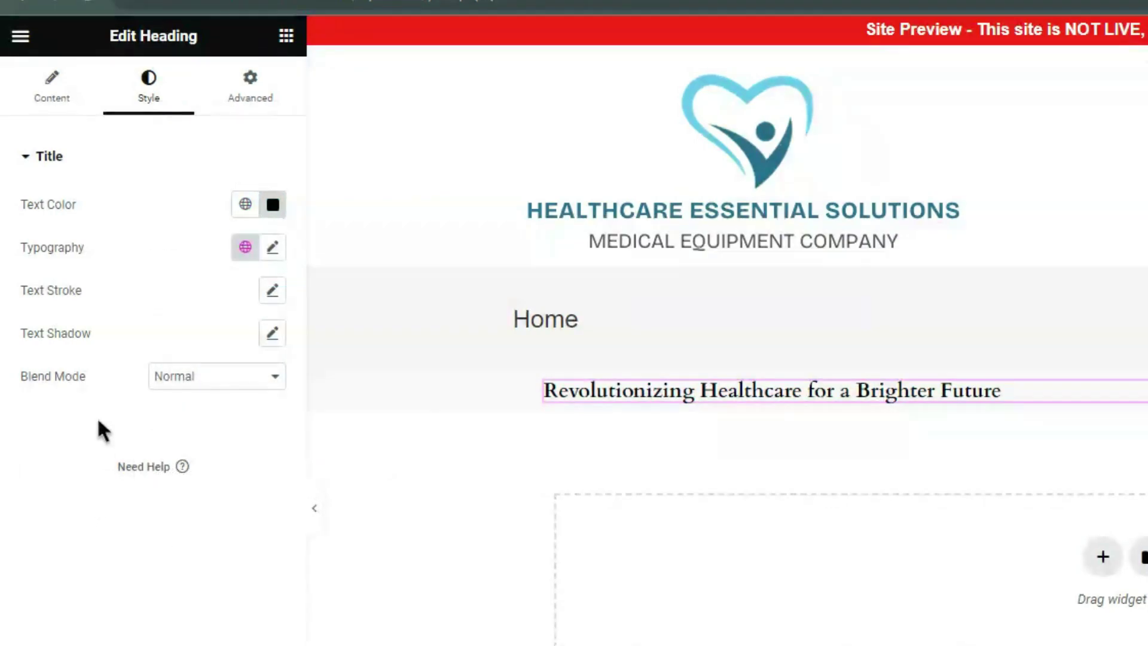
{"action": "left_click", "coordinate": [64, 109]}
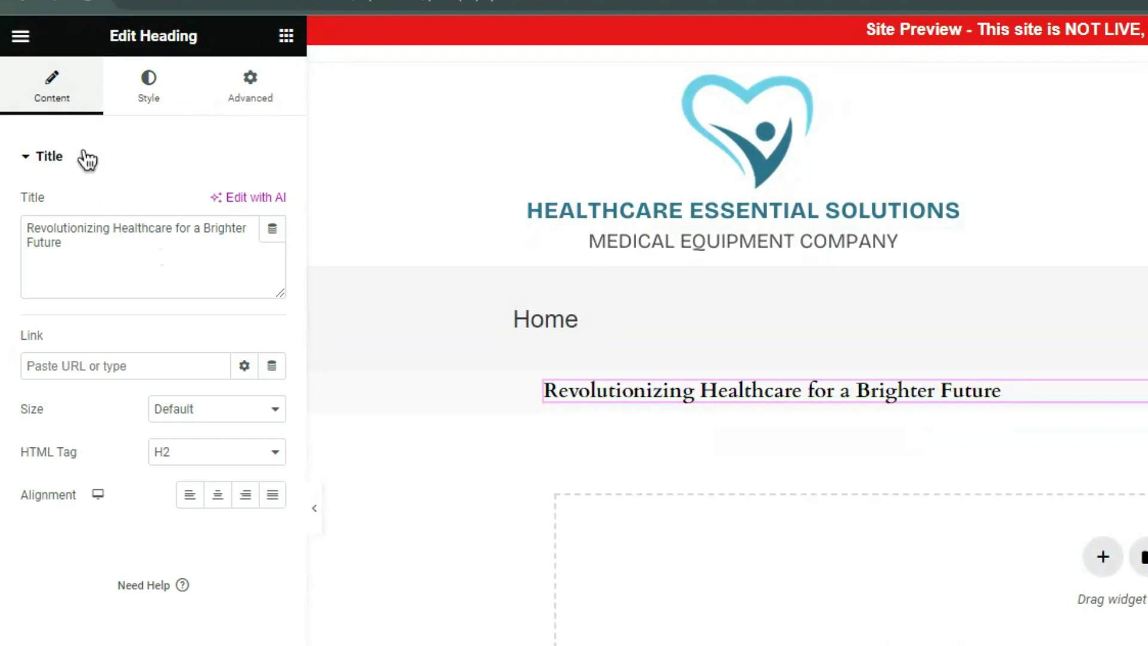
{"action": "left_click", "coordinate": [218, 495]}
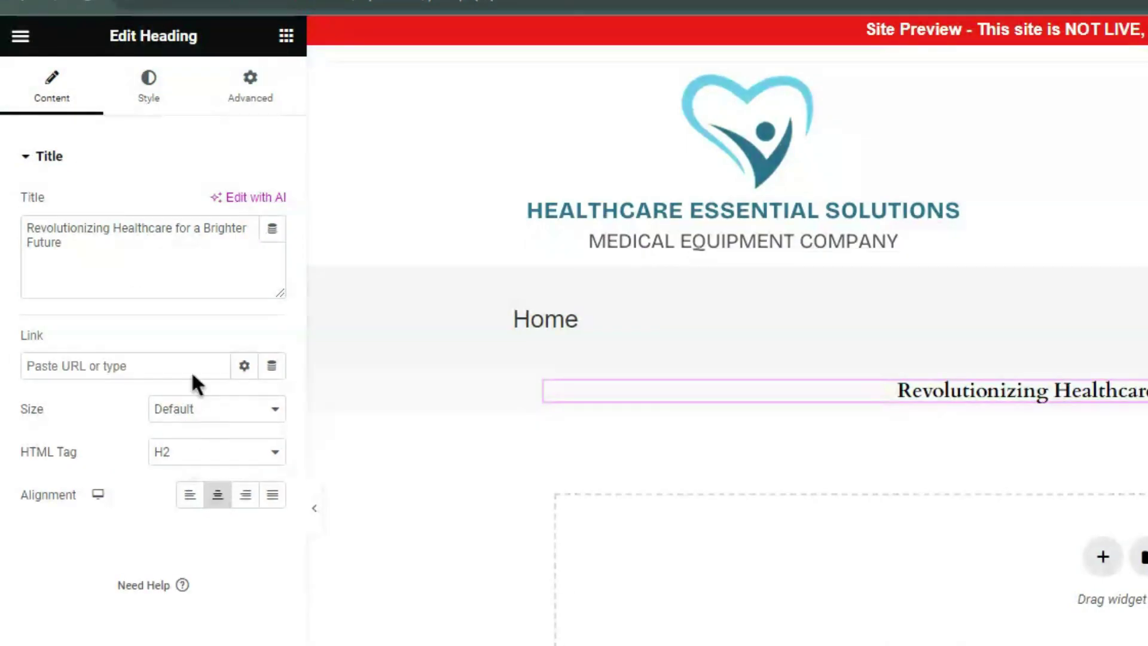
{"action": "left_click", "coordinate": [148, 99]}
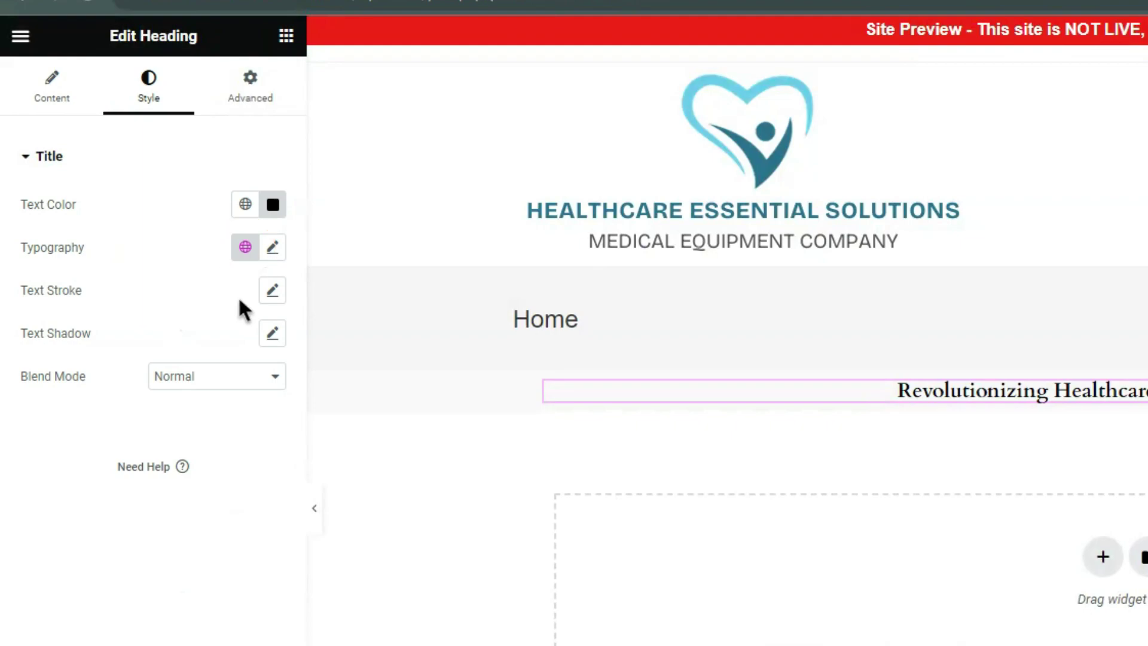
{"action": "left_click", "coordinate": [245, 247]}
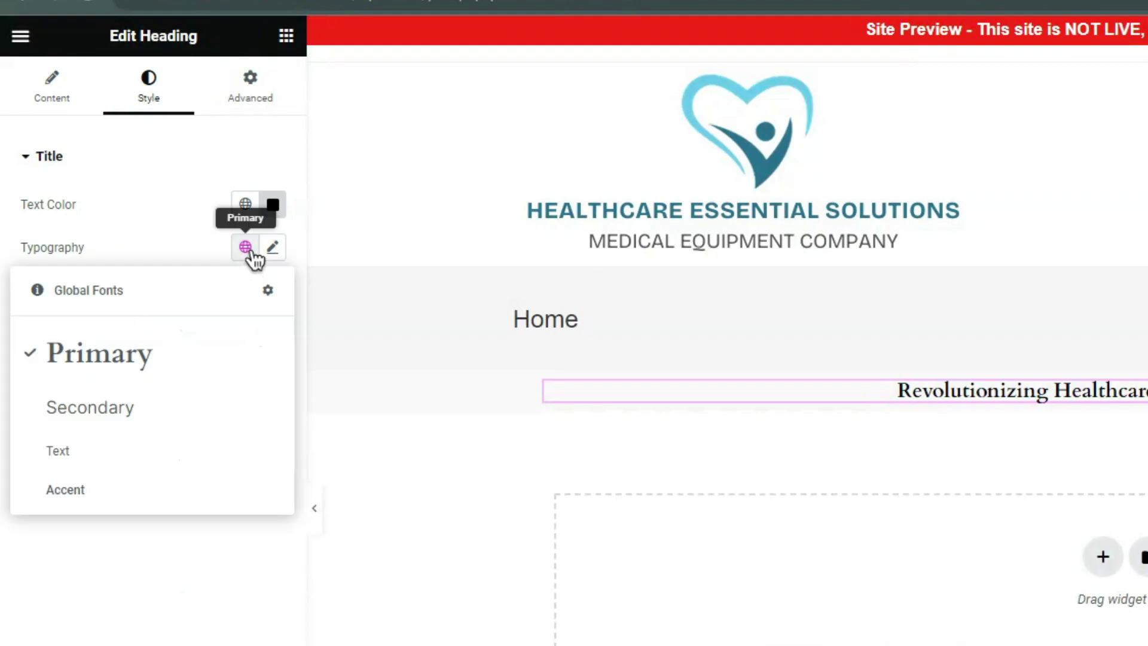
{"action": "left_click", "coordinate": [150, 353]}
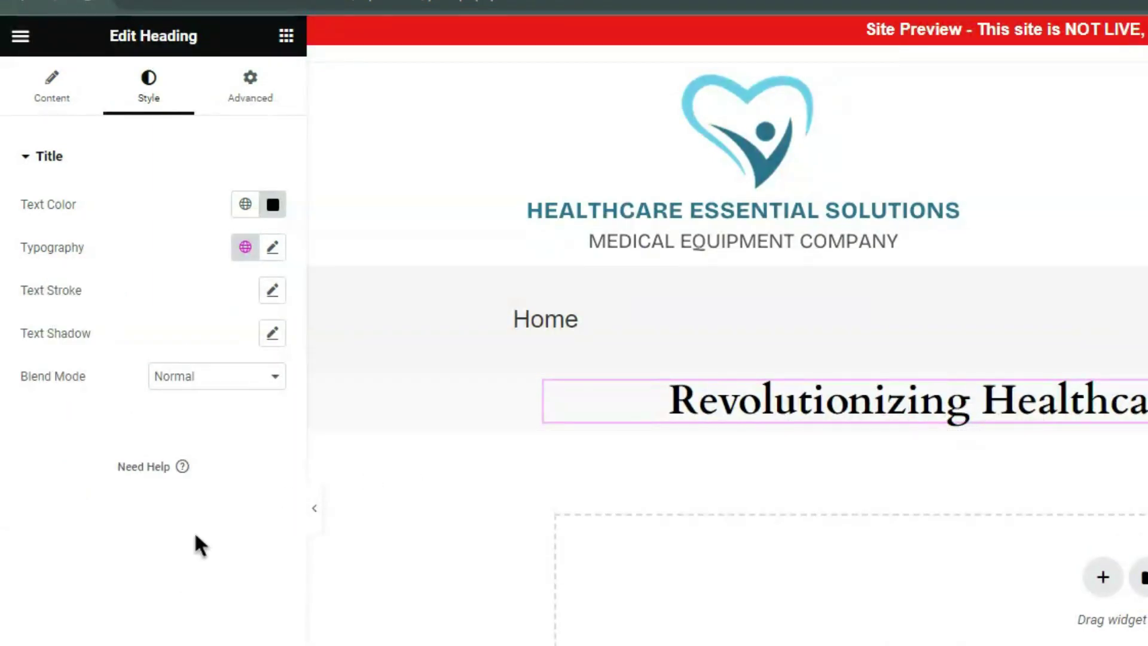
Set the heading's text transform to Capitalize.
{"action": "left_click", "coordinate": [272, 248]}
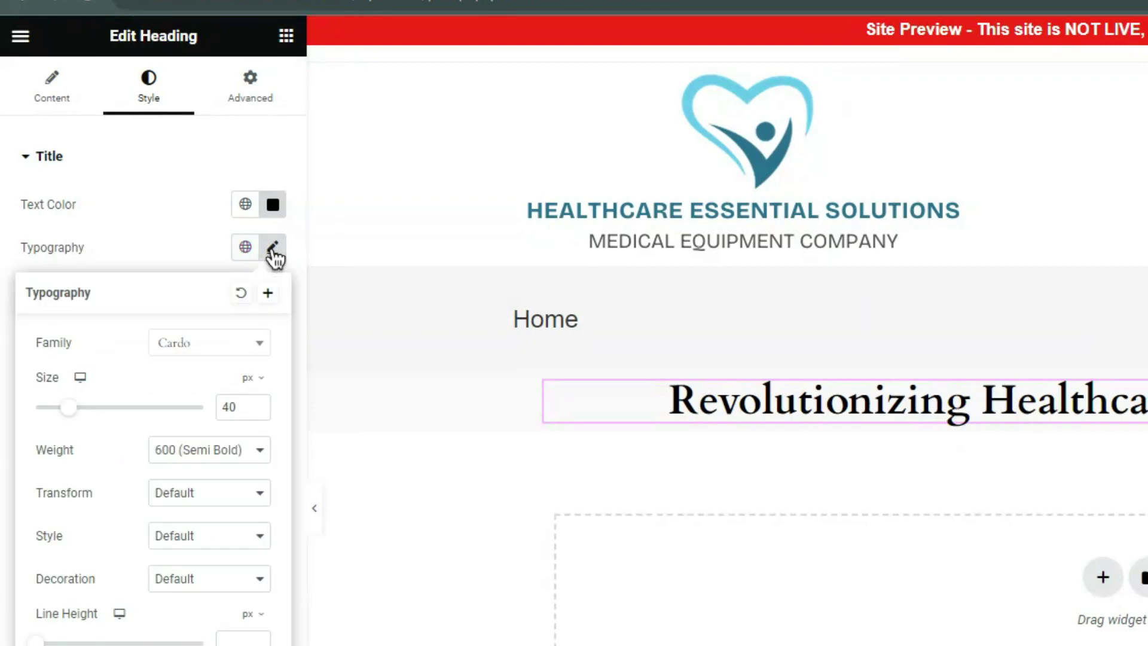
{"action": "left_click", "coordinate": [206, 536]}
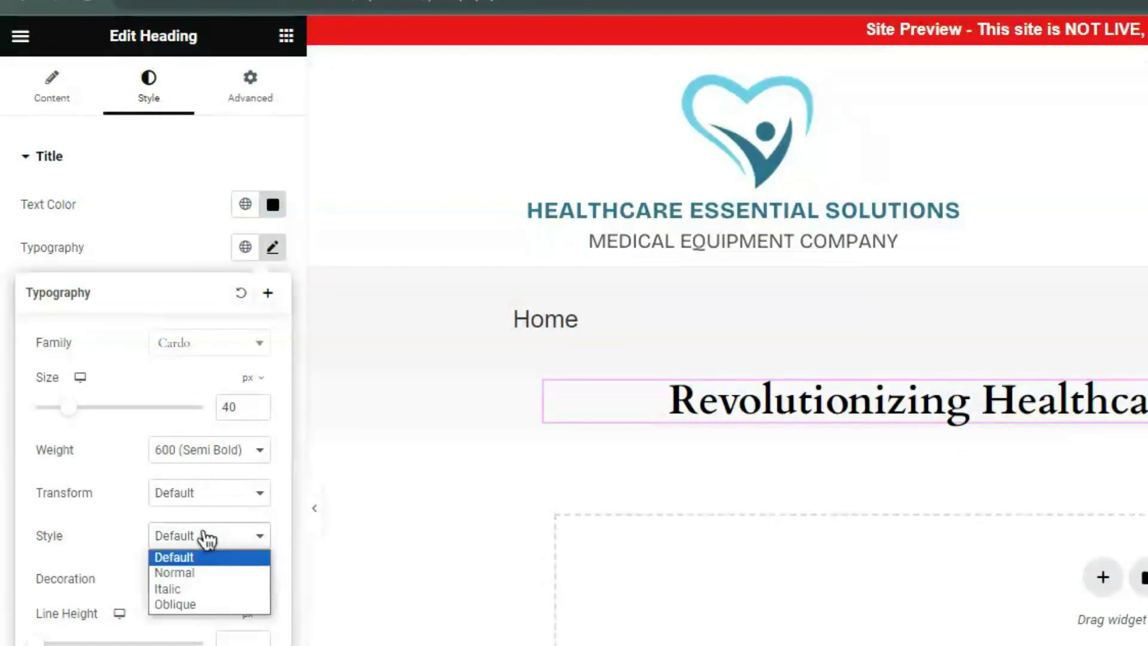
{"action": "left_click", "coordinate": [207, 536]}
{"action": "left_click", "coordinate": [206, 492]}
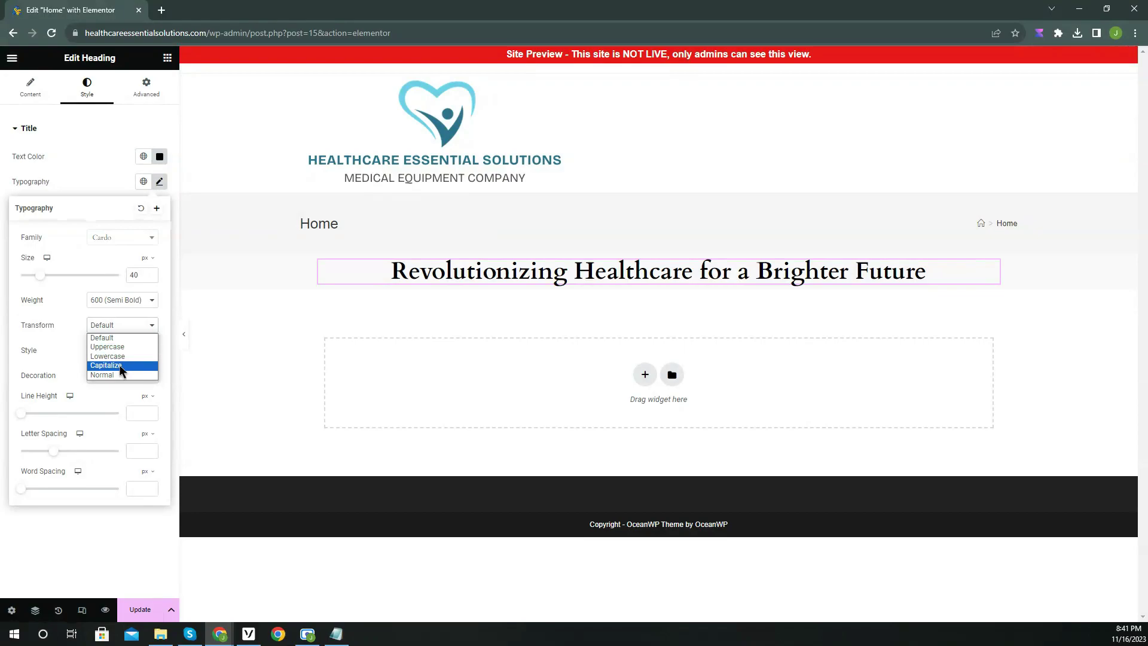
{"action": "left_click", "coordinate": [206, 565]}
Insert a <br> after 'for a' in the heading title to break it onto two lines.
{"action": "left_click", "coordinate": [30, 86]}
{"action": "left_click", "coordinate": [115, 171]}
{"action": "type", "text": "<br> Brighter Future"}
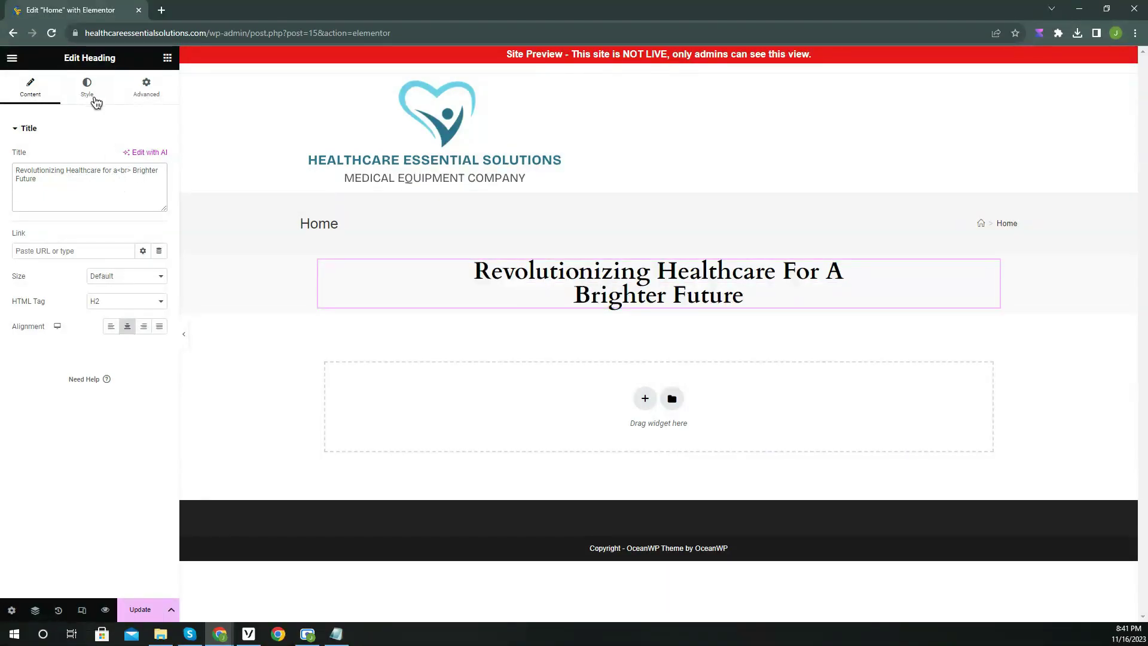
Set the heading's line height to 50 px.
{"action": "left_click", "coordinate": [96, 100]}
{"action": "left_click", "coordinate": [160, 181]}
{"action": "left_click_drag", "start_coordinate": [22, 413], "coordinate": [73, 422]}
{"action": "left_click", "coordinate": [152, 411]}
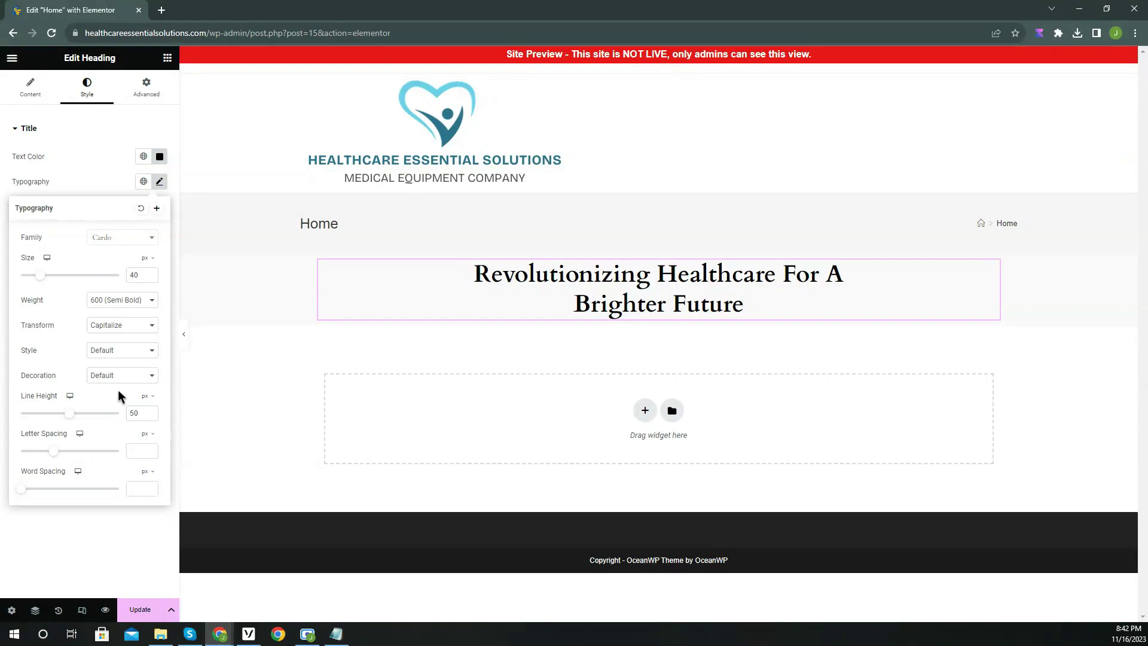
Add a Text Editor paragraph below the heading about cutting edge medical equipment revolutionizing healthcare.
{"action": "left_click", "coordinate": [168, 60]}
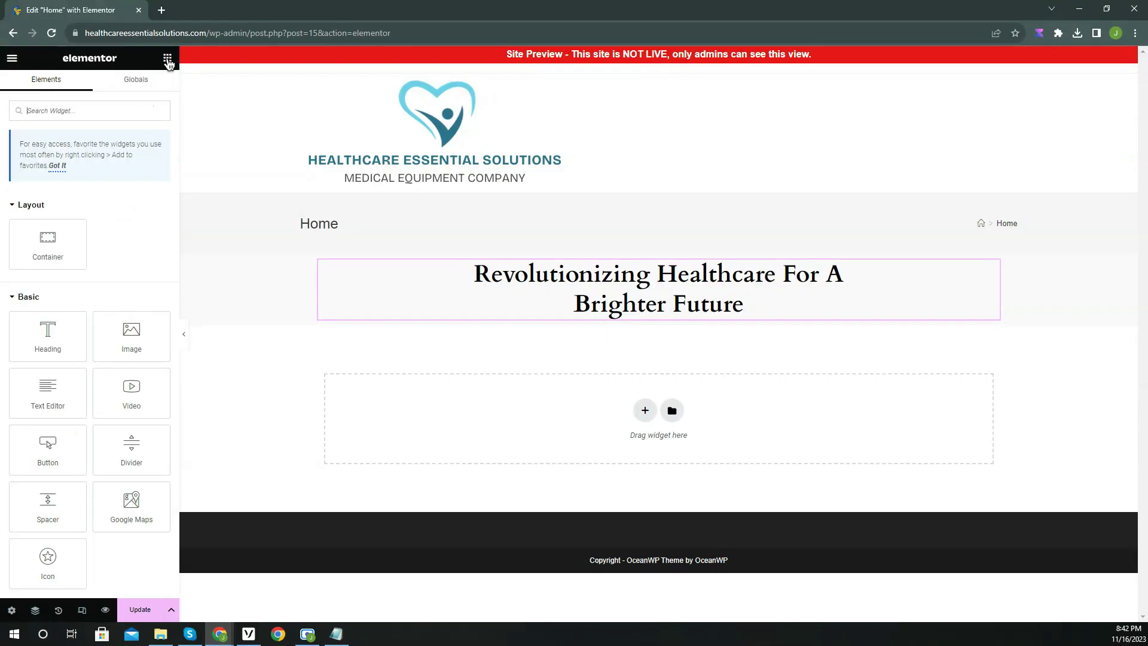
{"action": "left_click_drag", "start_coordinate": [54, 392], "coordinate": [626, 321]}
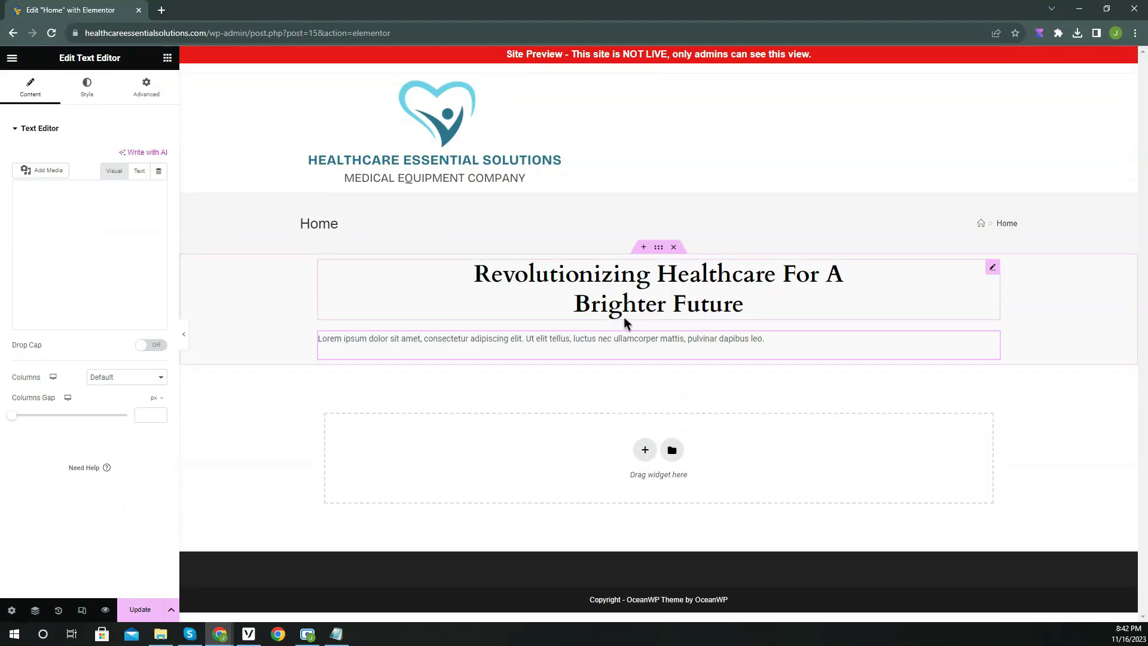
{"action": "key", "text": "ctrl+a"}
{"action": "type", "text": "We are dedicated to providing cutting edge medical"}
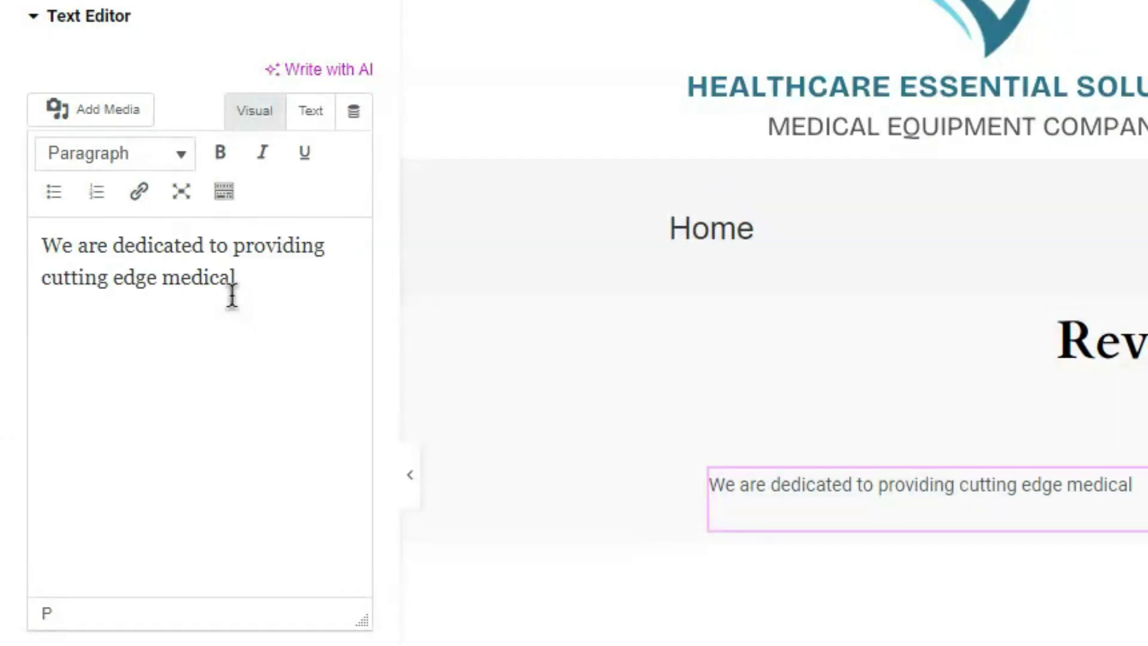
{"action": "type", "text": " equipment that is"}
{"action": "key", "text": "BackSpace"}
{"action": "type", "text": "that is revolutionizing the healthcare industry"}
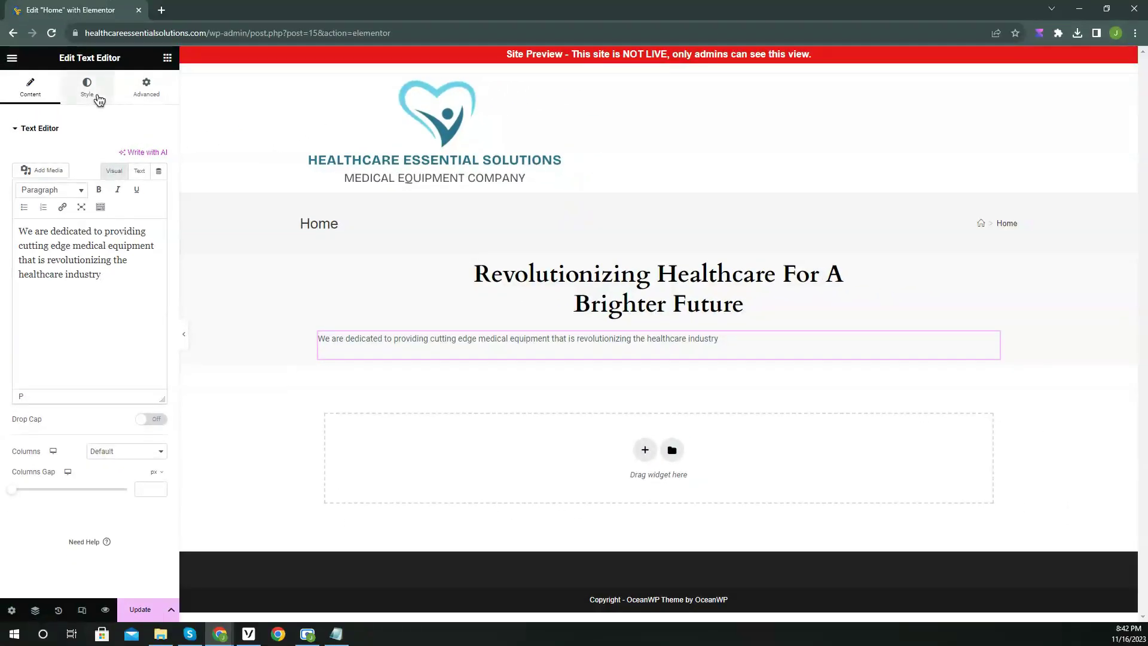
Centre the paragraph and give it the Text global colour and Secondary global font.
{"action": "left_click", "coordinate": [99, 96]}
{"action": "left_click", "coordinate": [127, 158]}
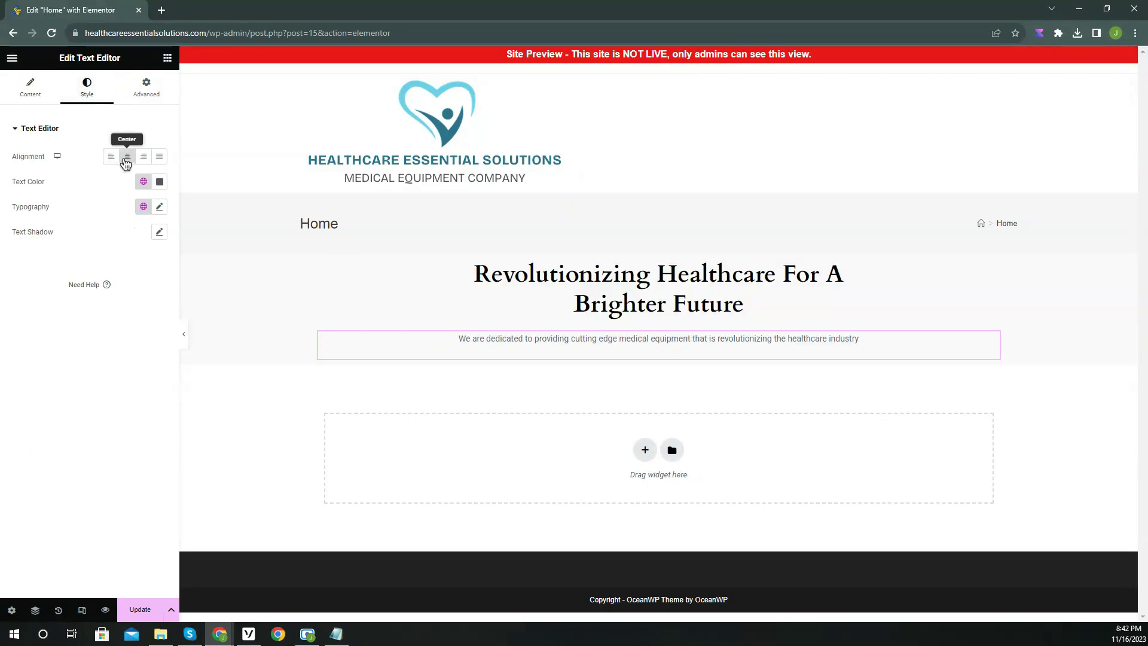
{"action": "left_click", "coordinate": [144, 182]}
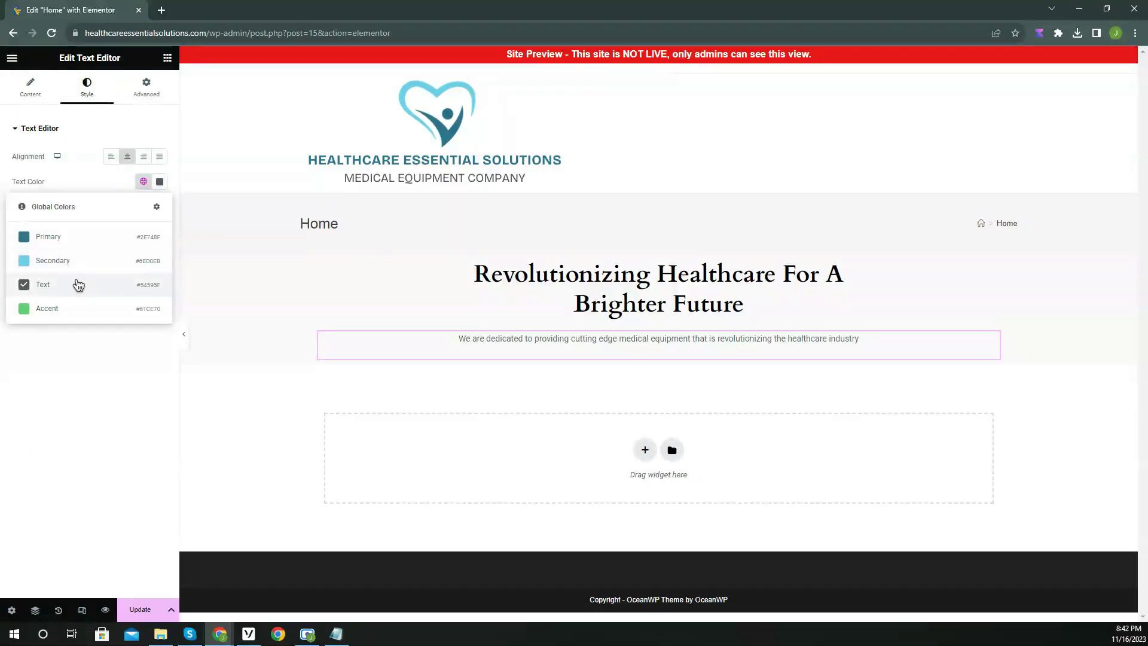
{"action": "left_click", "coordinate": [78, 284]}
{"action": "left_click", "coordinate": [144, 206]}
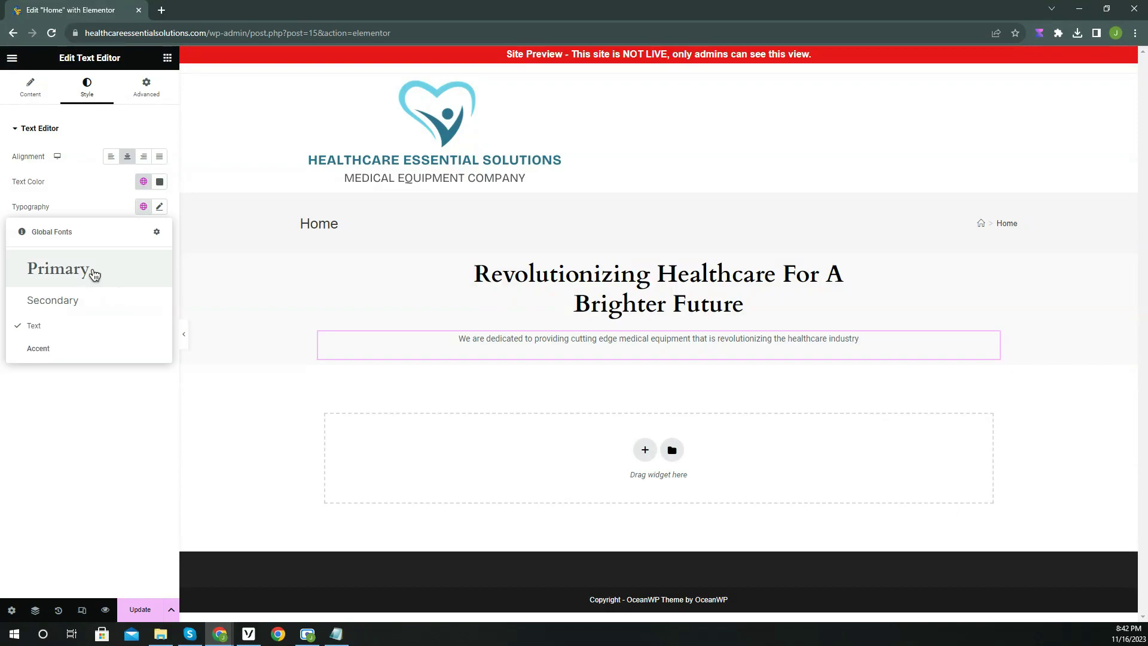
{"action": "left_click", "coordinate": [68, 302]}
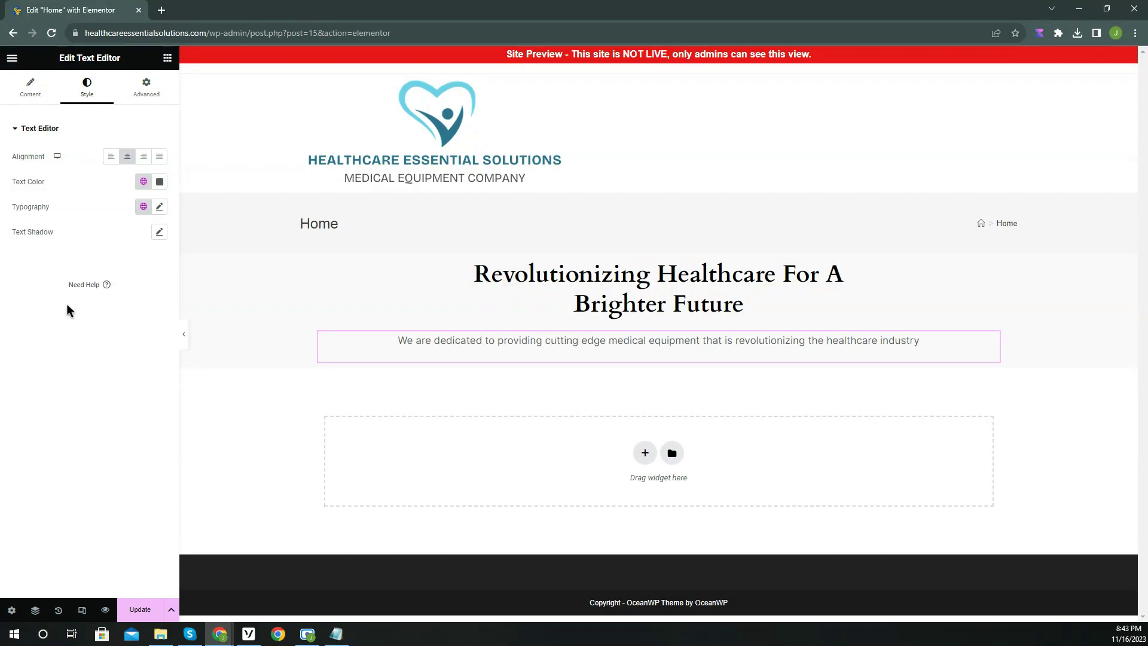
{"action": "left_click", "coordinate": [168, 58]}
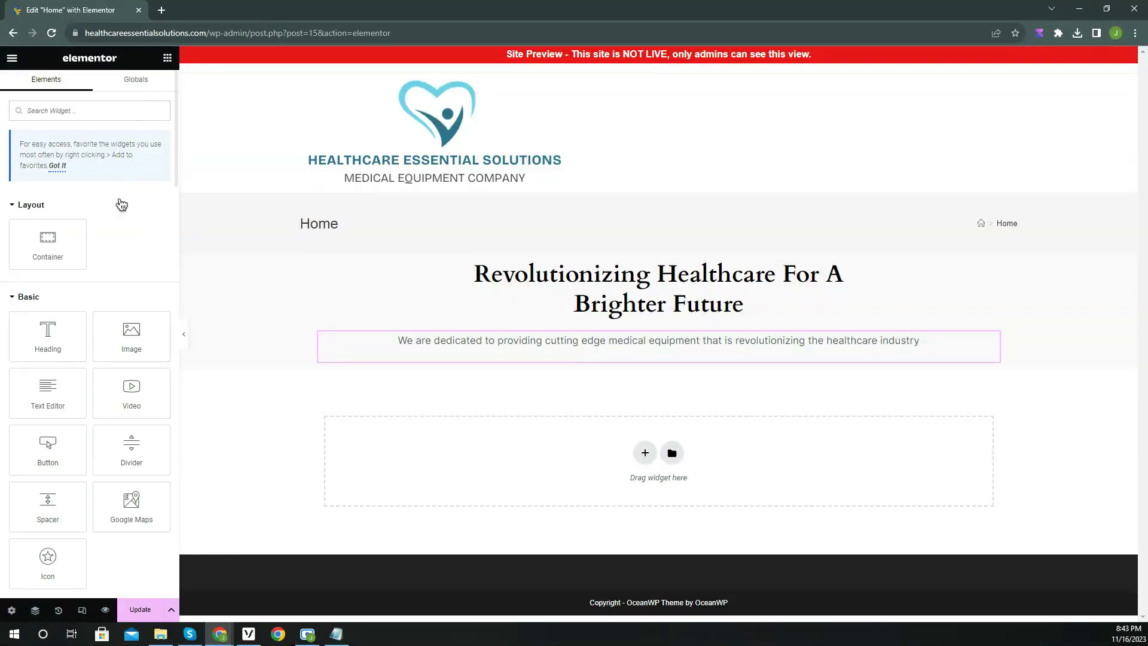
{"action": "scroll", "coordinate": [113, 228], "scroll_direction": "down", "scroll_amount": 1}
{"action": "left_click_drag", "start_coordinate": [48, 389], "coordinate": [674, 369]}
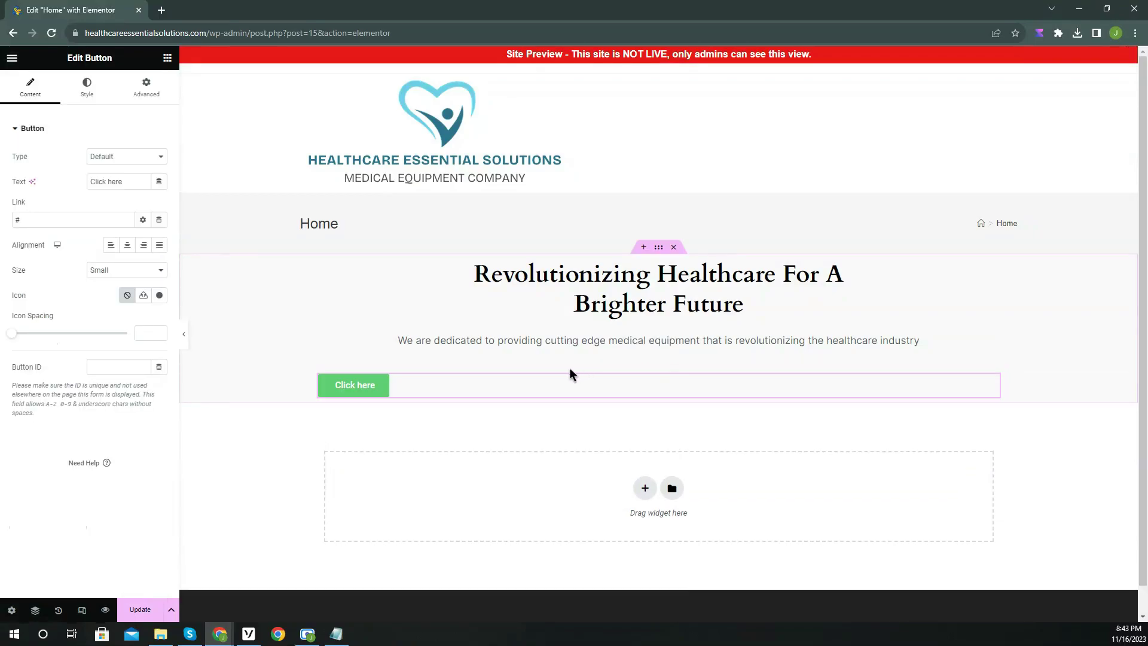
{"action": "left_click", "coordinate": [126, 244]}
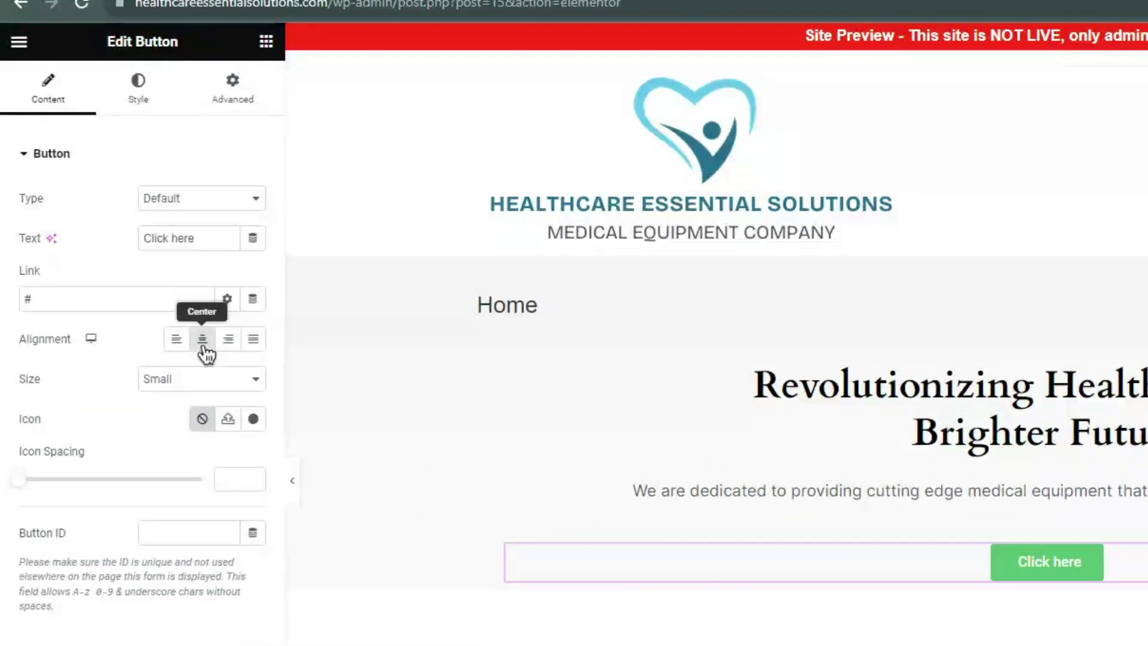
{"action": "triple_click", "coordinate": [175, 245]}
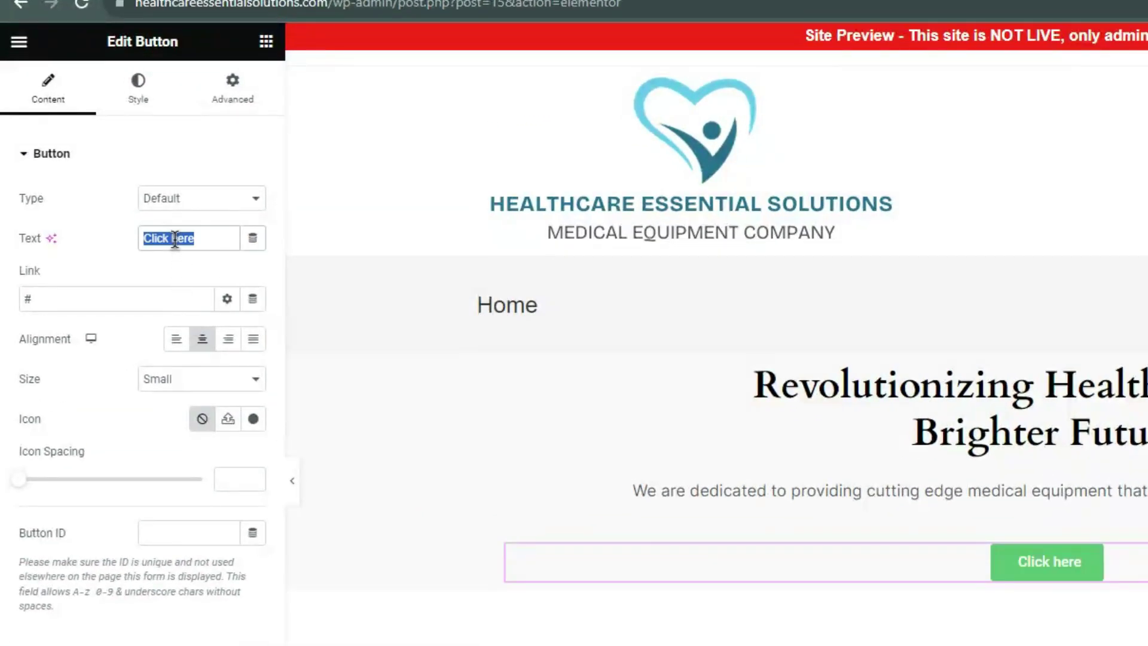
{"action": "type", "text": "About Us"}
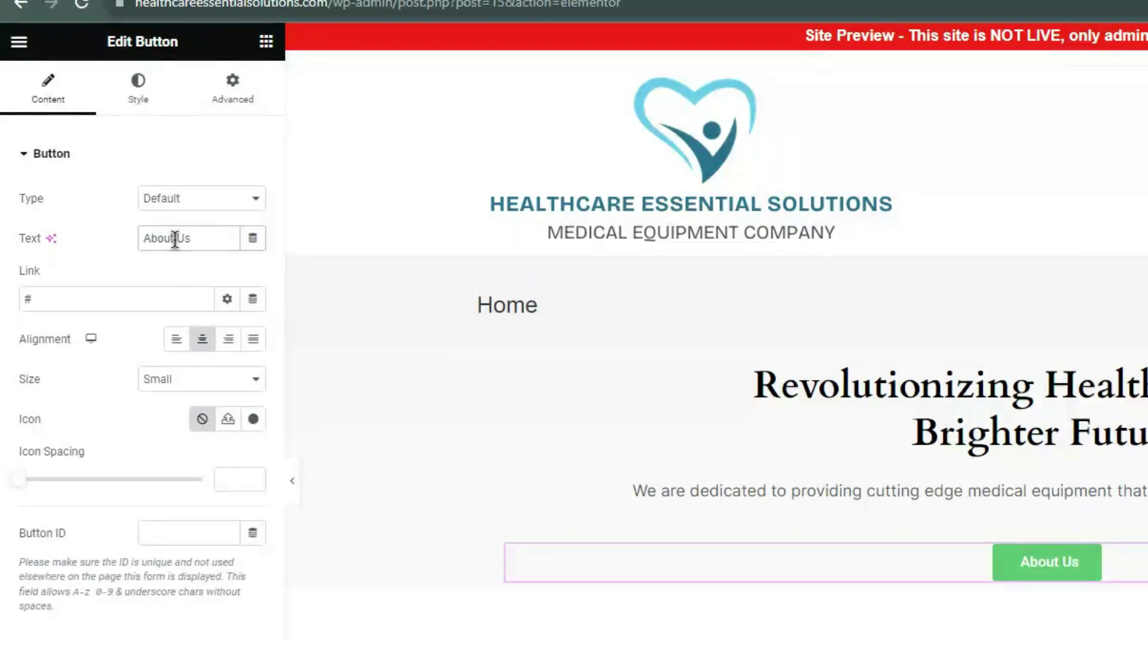
{"action": "left_click", "coordinate": [55, 296]}
{"action": "type", "text": "https://healthcareessentialsolutions.com/about-us"}
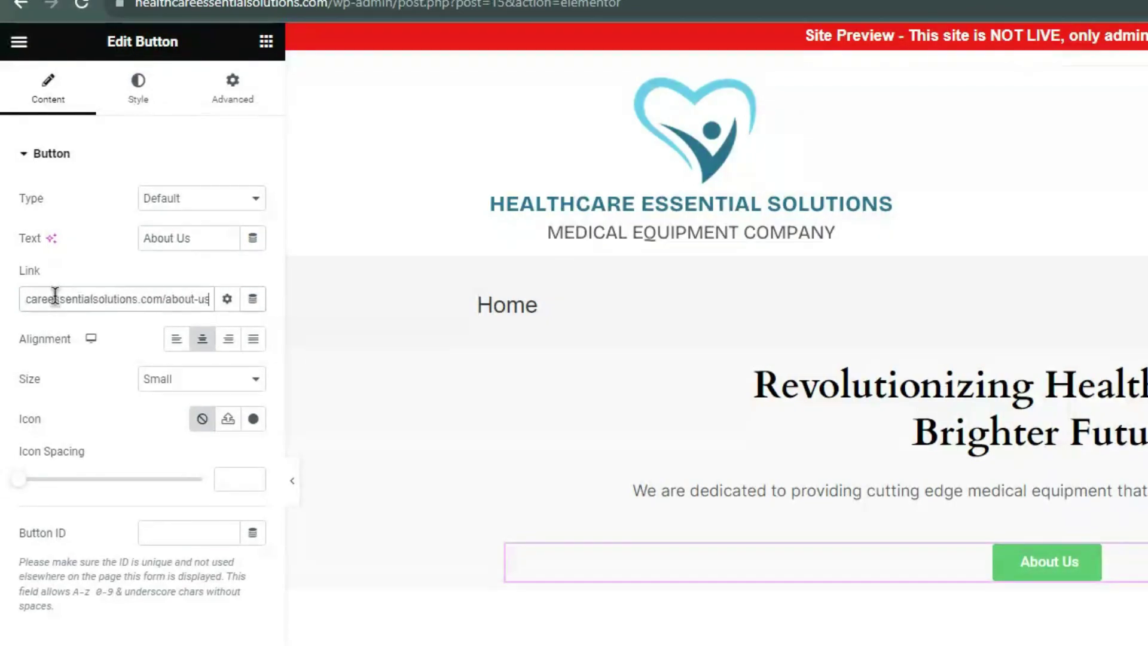
{"action": "left_click", "coordinate": [60, 354]}
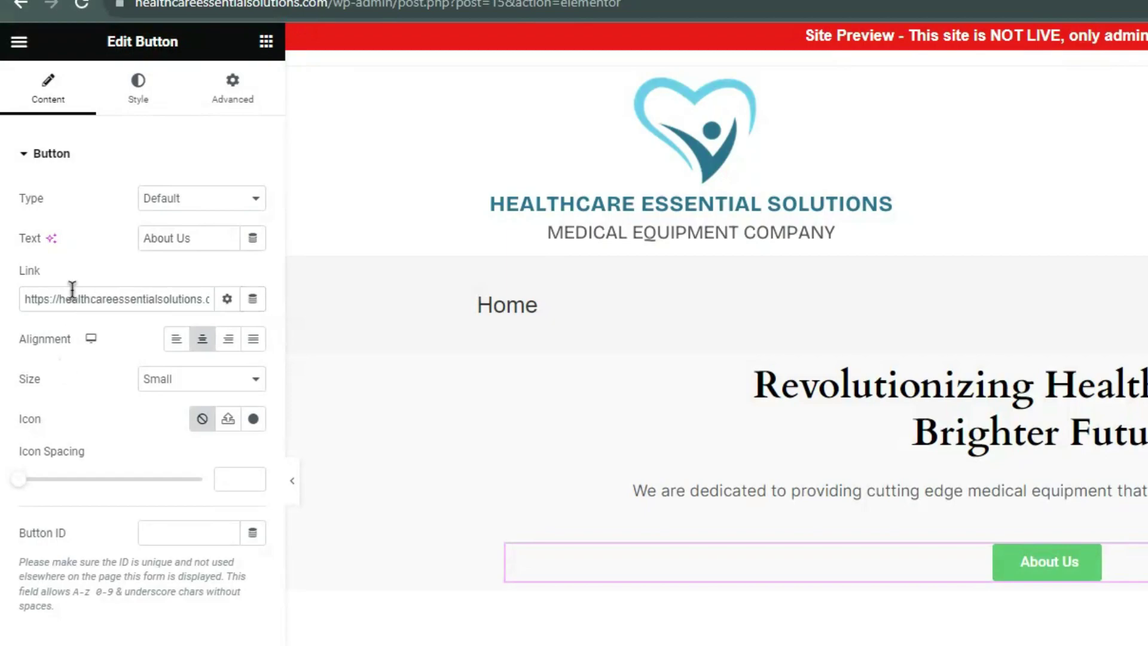
Style the button with a global font, Primary teal background, and Secondary light blue on hover.
{"action": "left_click", "coordinate": [141, 94]}
{"action": "left_click", "coordinate": [228, 198]}
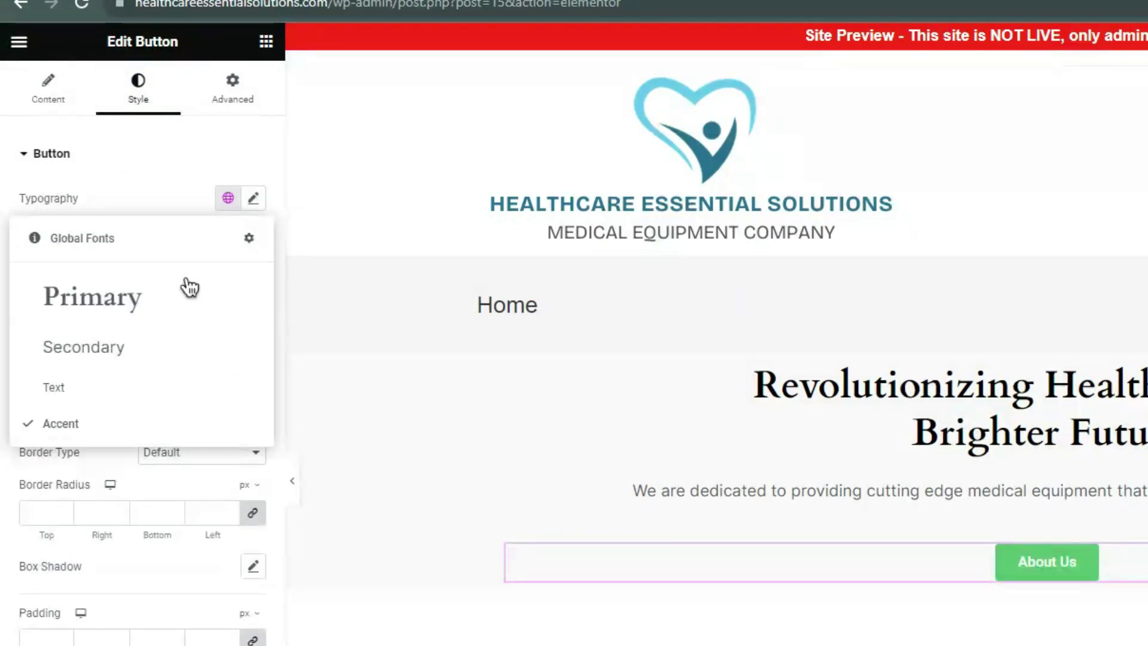
{"action": "left_click", "coordinate": [135, 346]}
{"action": "left_click", "coordinate": [229, 399]}
{"action": "left_click", "coordinate": [137, 485]}
{"action": "left_click", "coordinate": [223, 283]}
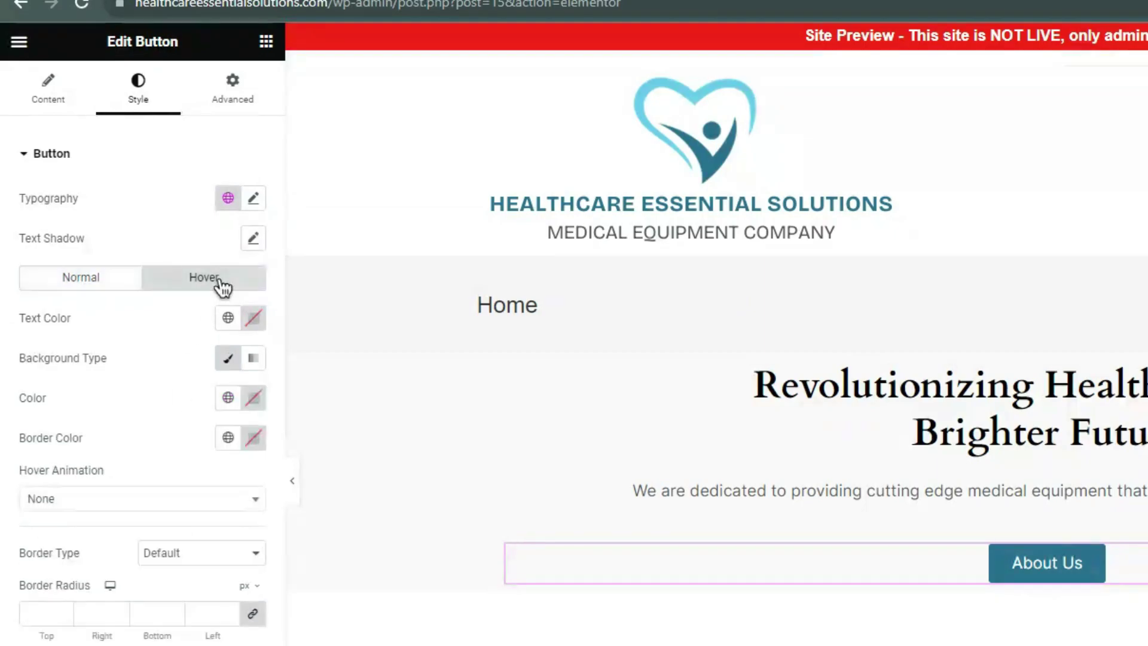
{"action": "left_click", "coordinate": [228, 398]}
{"action": "left_click", "coordinate": [159, 524]}
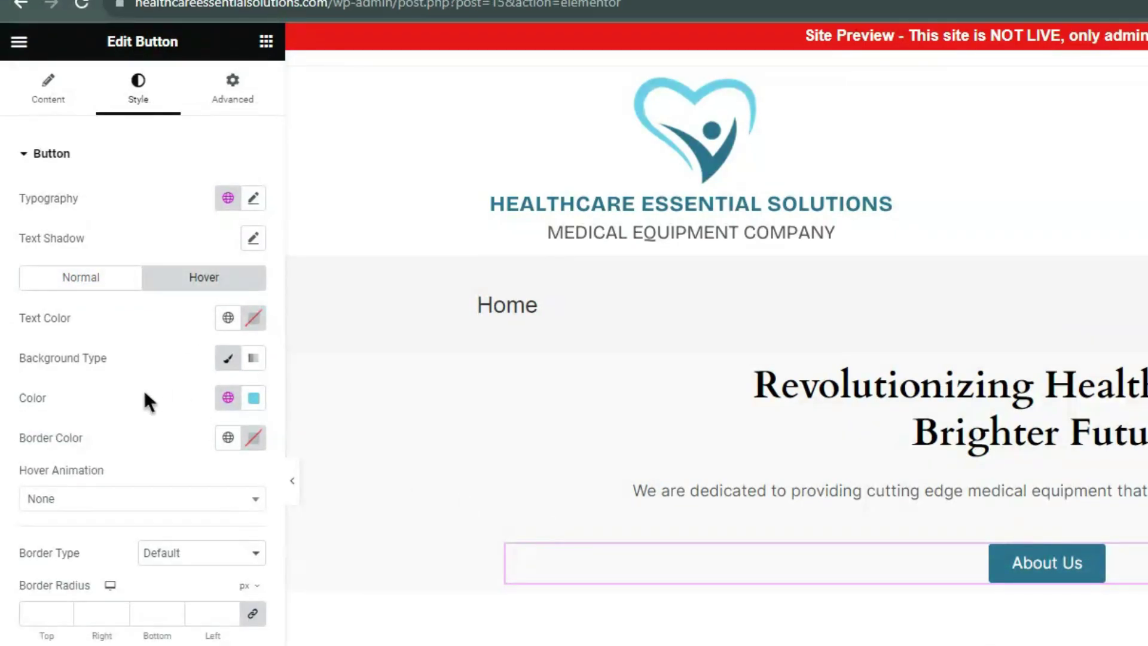
{"action": "left_click", "coordinate": [292, 480]}
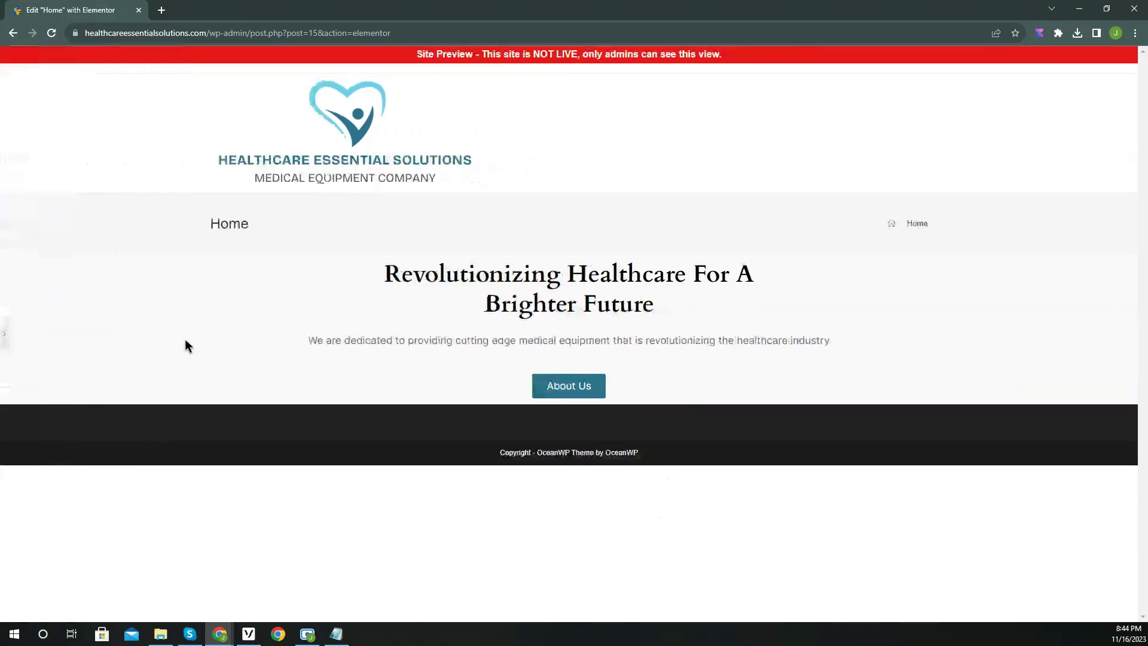
{"action": "left_click", "coordinate": [10, 338]}
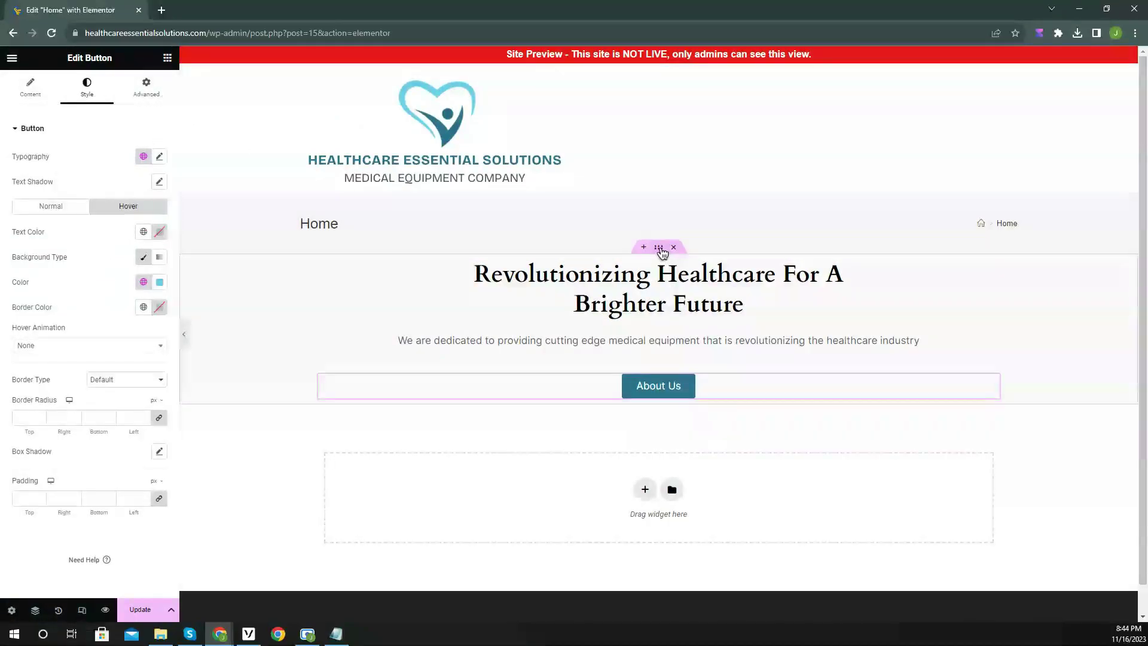
Give the hero container 50 px top and bottom padding and 0 px left and right.
{"action": "left_click", "coordinate": [660, 249]}
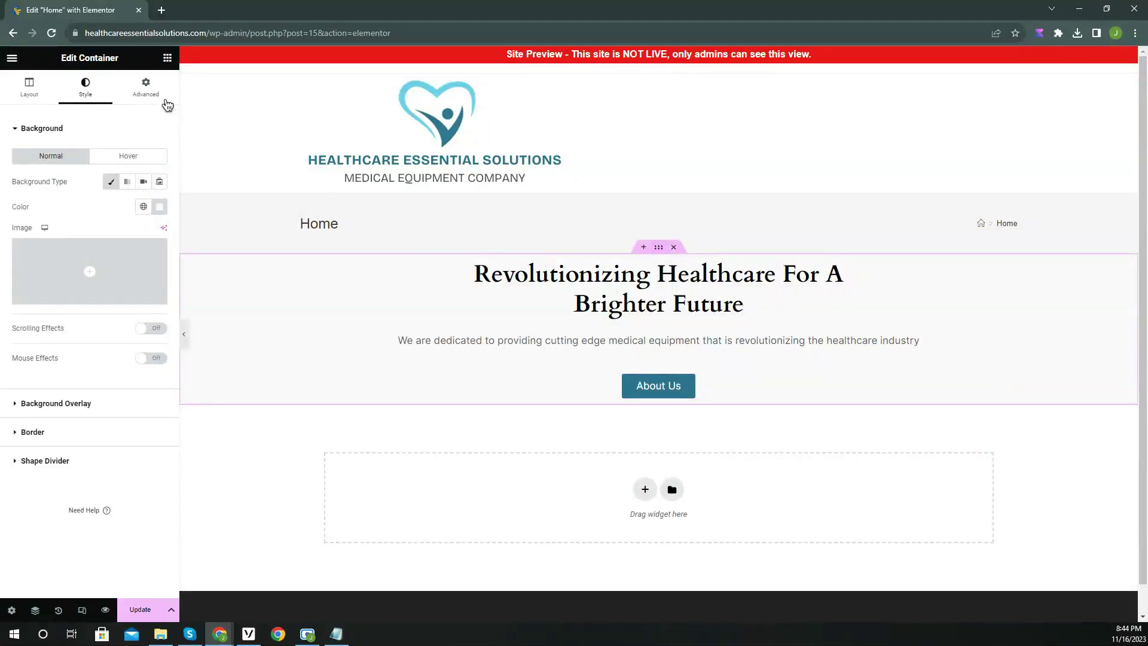
{"action": "left_click", "coordinate": [159, 97]}
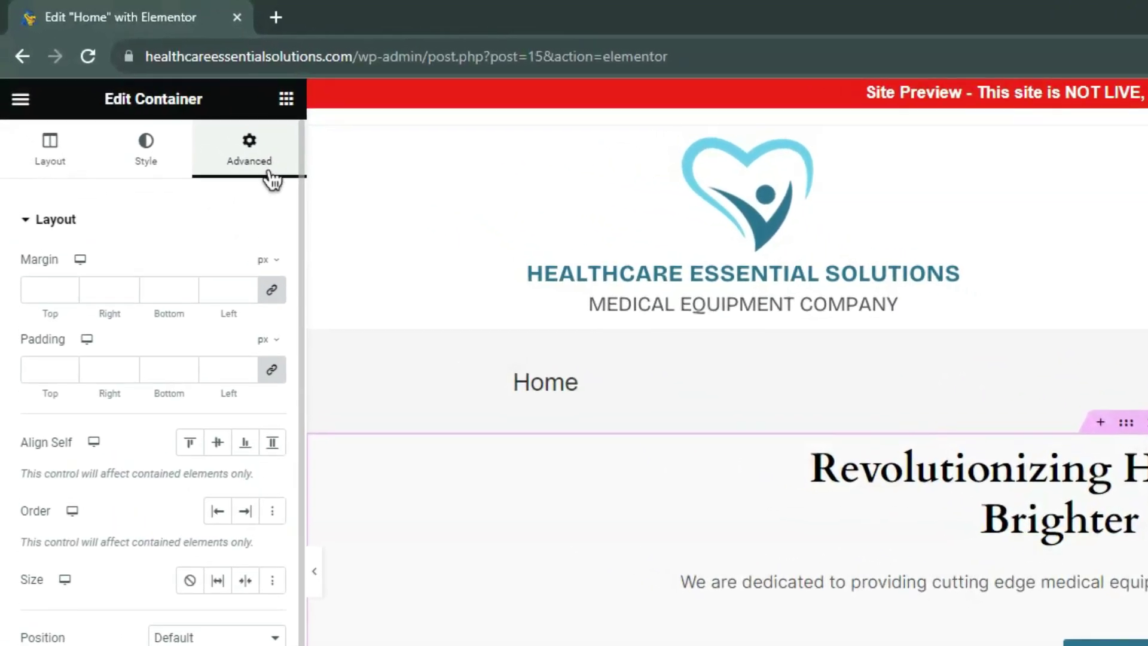
{"action": "left_click", "coordinate": [273, 372]}
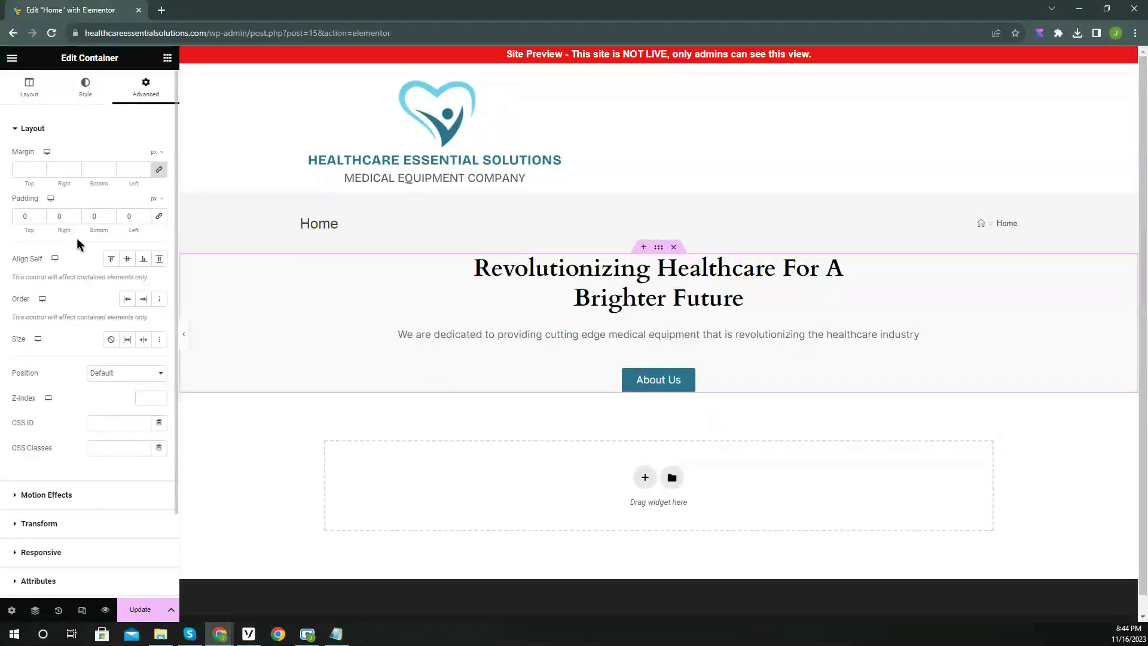
{"action": "left_click", "coordinate": [40, 215]}
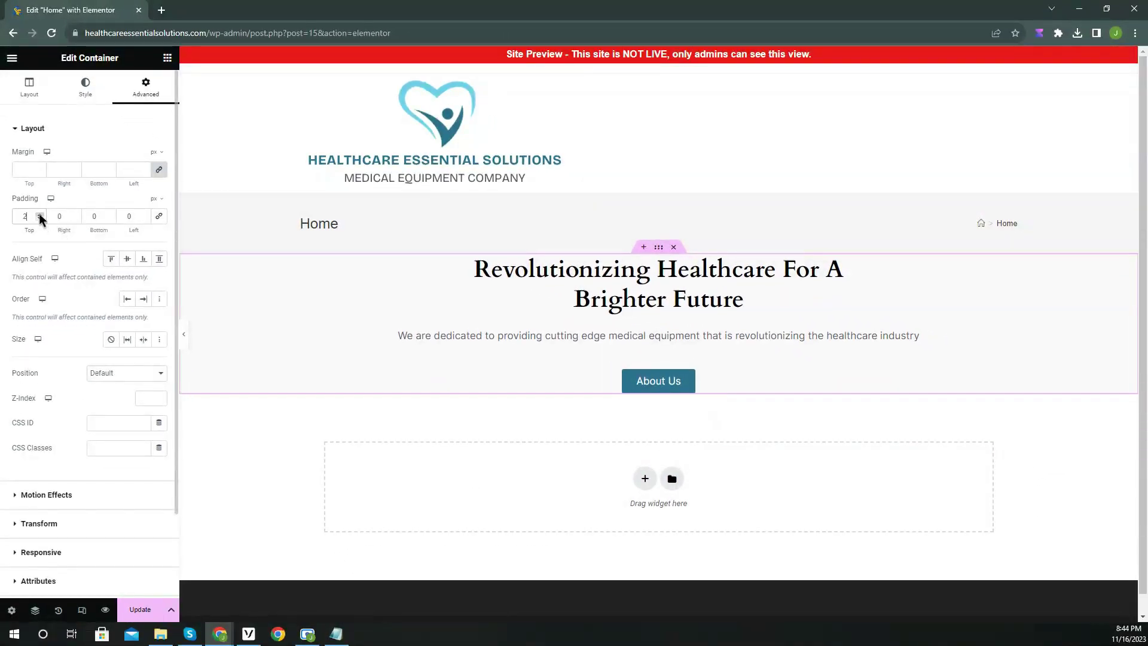
{"action": "type", "text": "0"}
{"action": "left_click", "coordinate": [110, 215]}
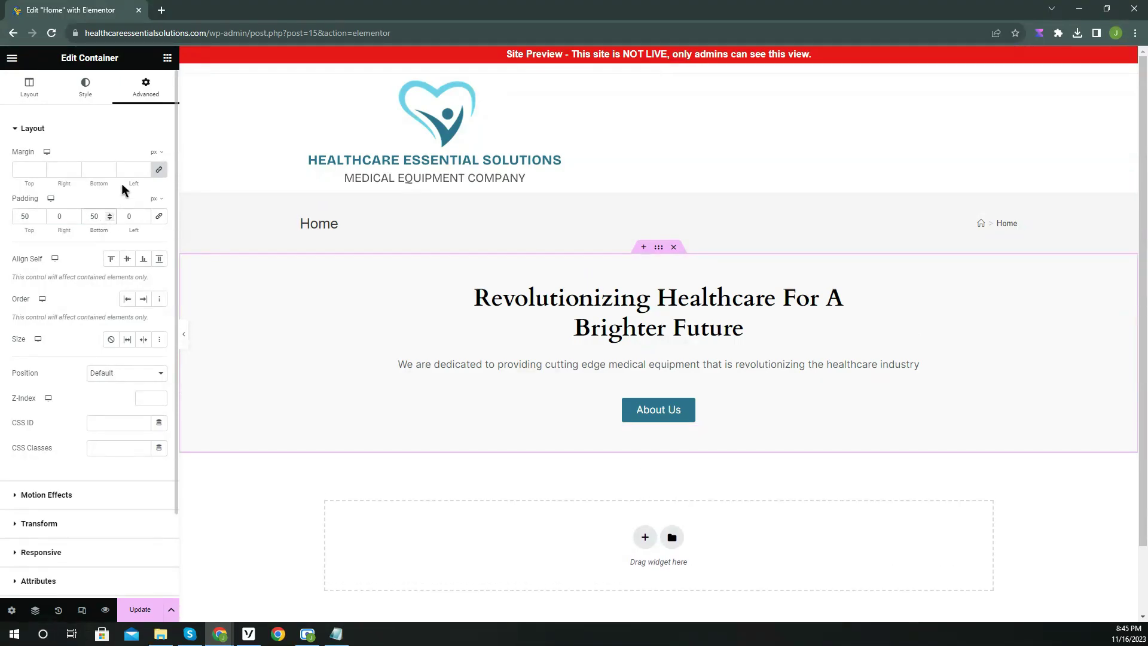
{"action": "left_click", "coordinate": [168, 59]}
Add an image widget below the About Us button showing the stethoscope photo, and preview it.
{"action": "left_click_drag", "start_coordinate": [106, 332], "coordinate": [636, 426]}
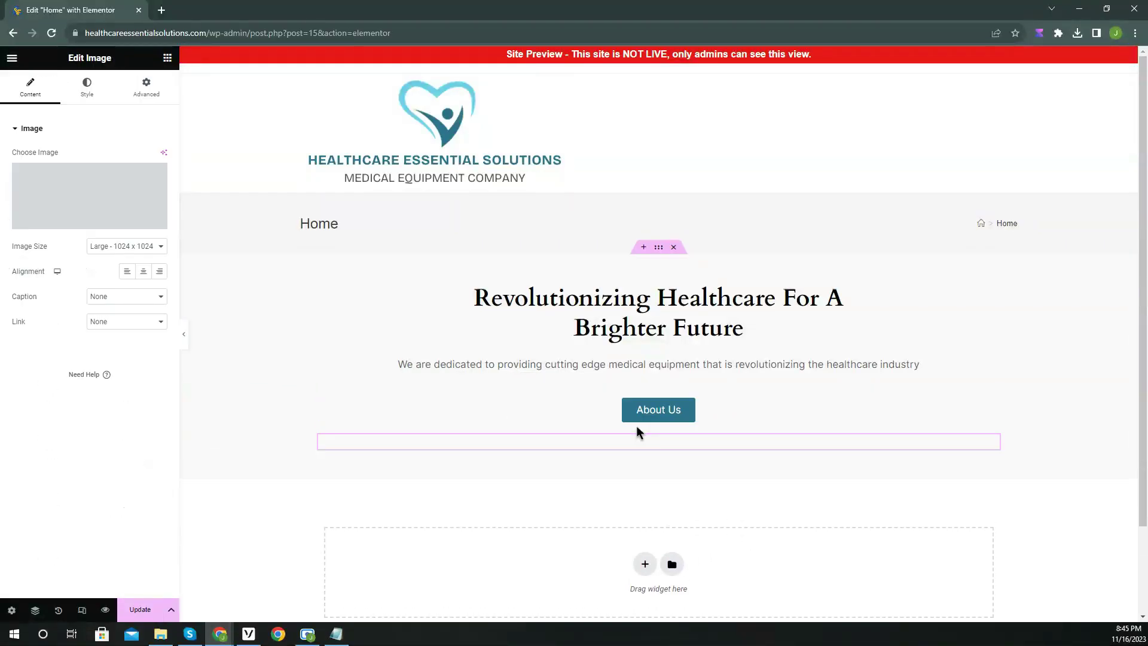
{"action": "scroll", "coordinate": [585, 342], "scroll_direction": "down", "scroll_amount": 1}
{"action": "left_click", "coordinate": [90, 221]}
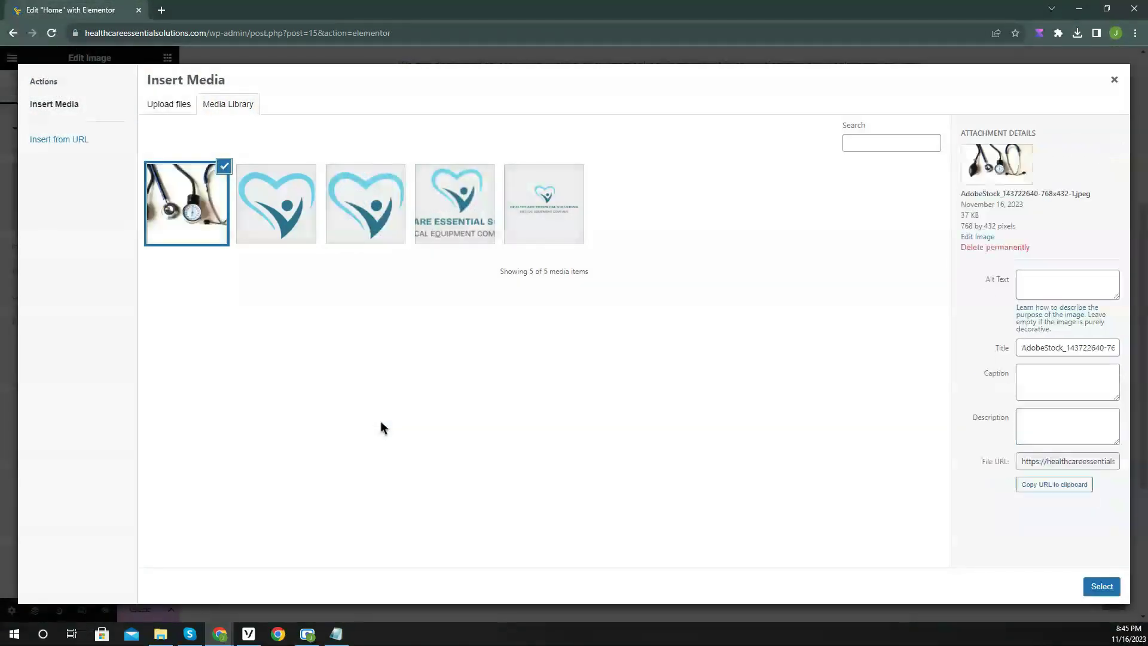
{"action": "left_click", "coordinate": [1102, 586]}
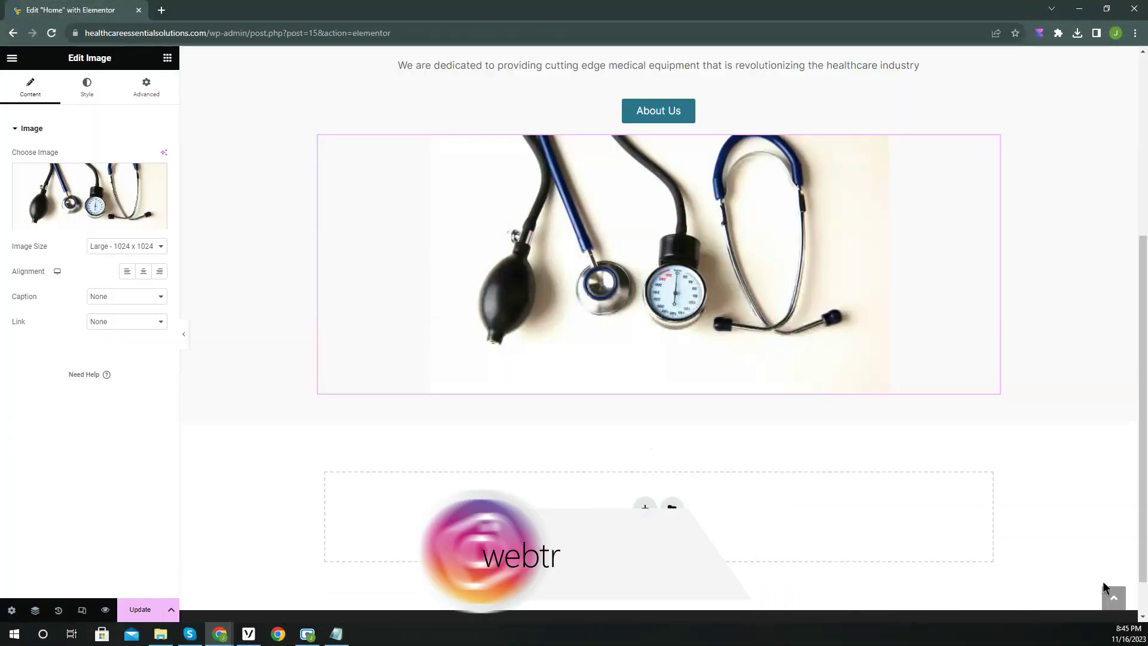
{"action": "scroll", "coordinate": [800, 511], "scroll_direction": "up", "scroll_amount": 2}
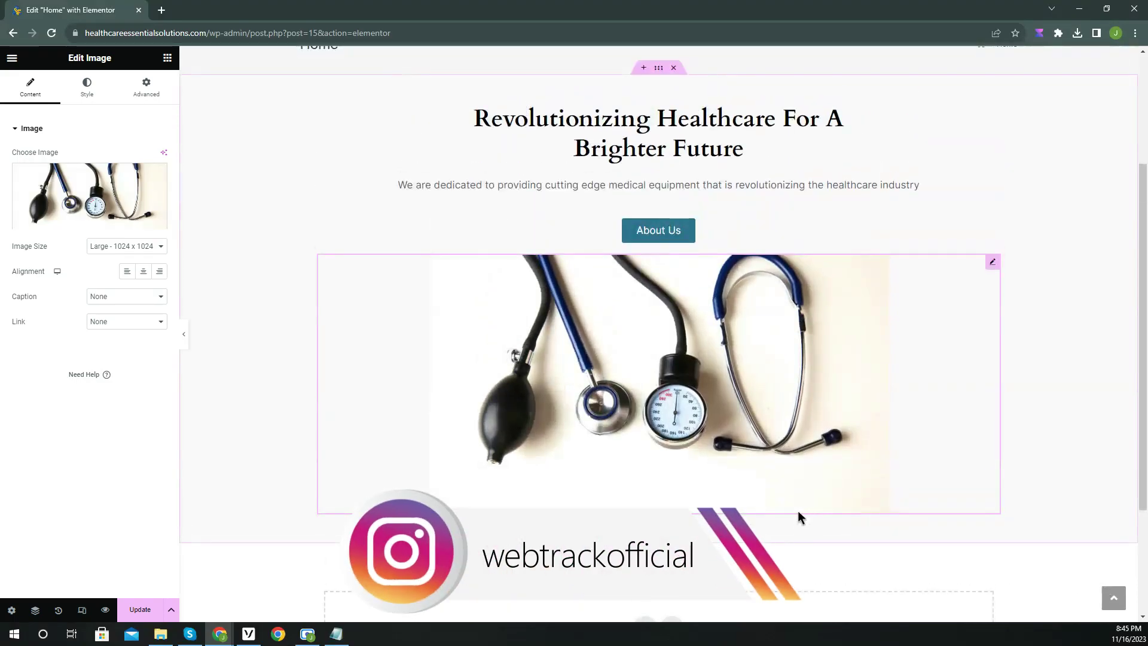
{"action": "left_click", "coordinate": [184, 334]}
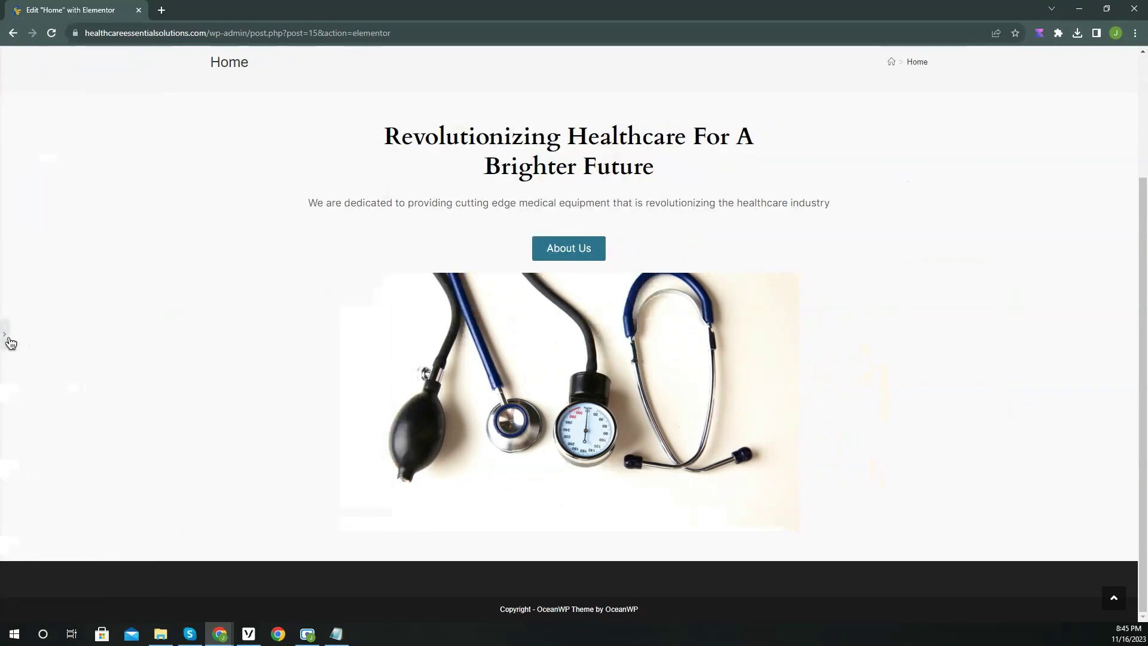
{"action": "left_click", "coordinate": [6, 336]}
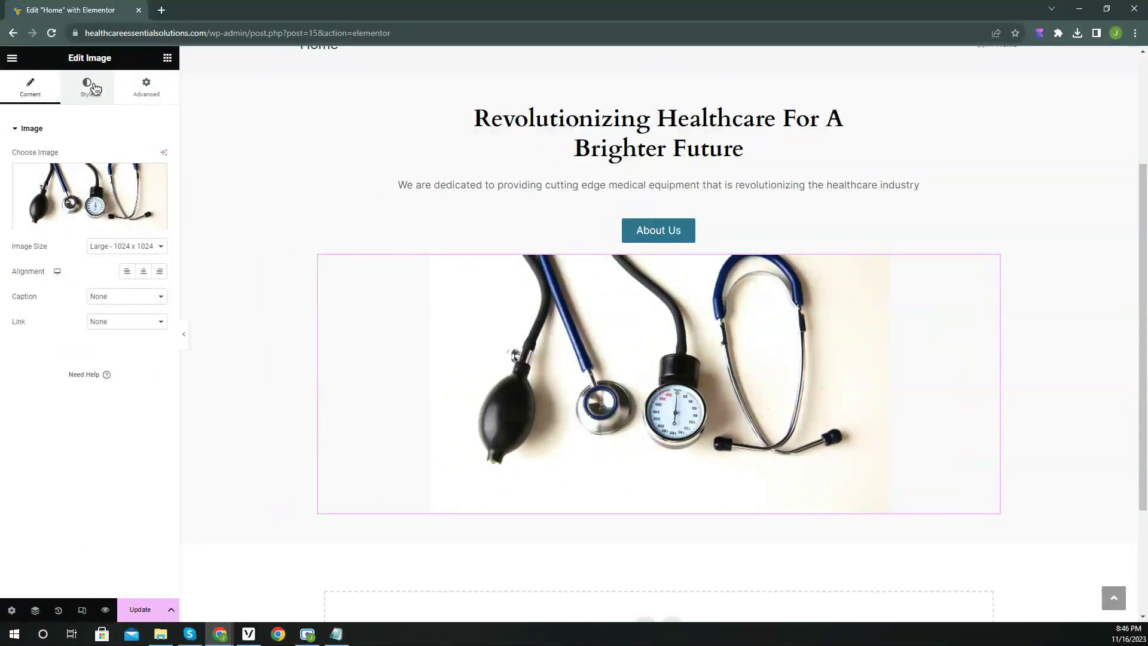
Give the stethoscope image a box shadow with blur lowered to 2, previewing the result.
{"action": "left_click", "coordinate": [91, 86]}
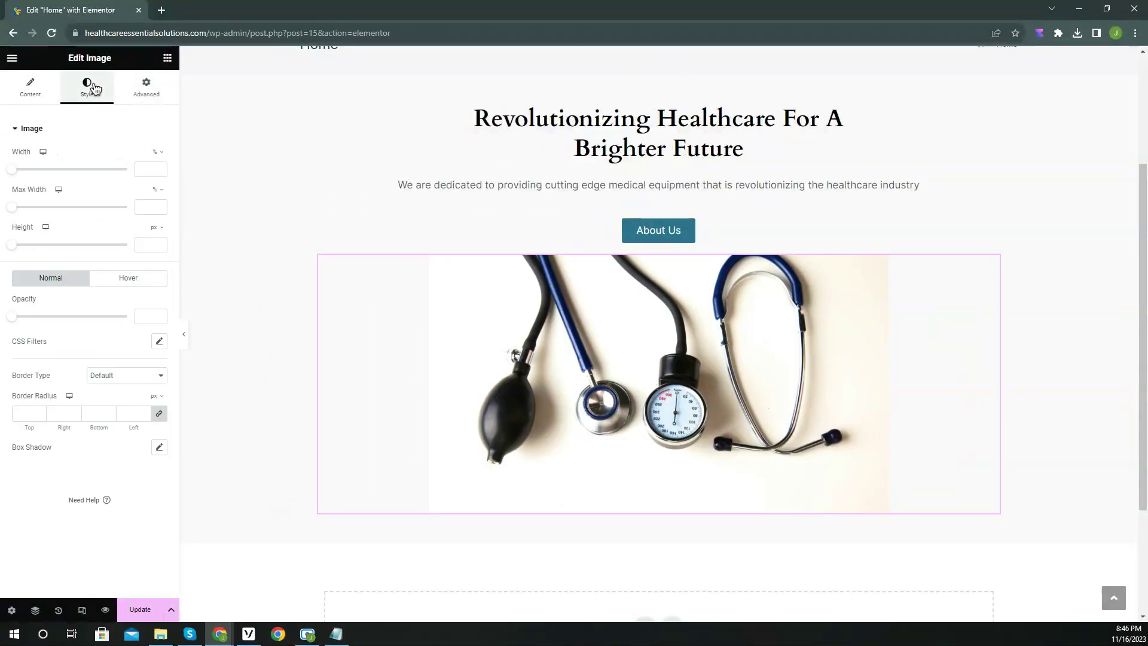
{"action": "left_click", "coordinate": [159, 448]}
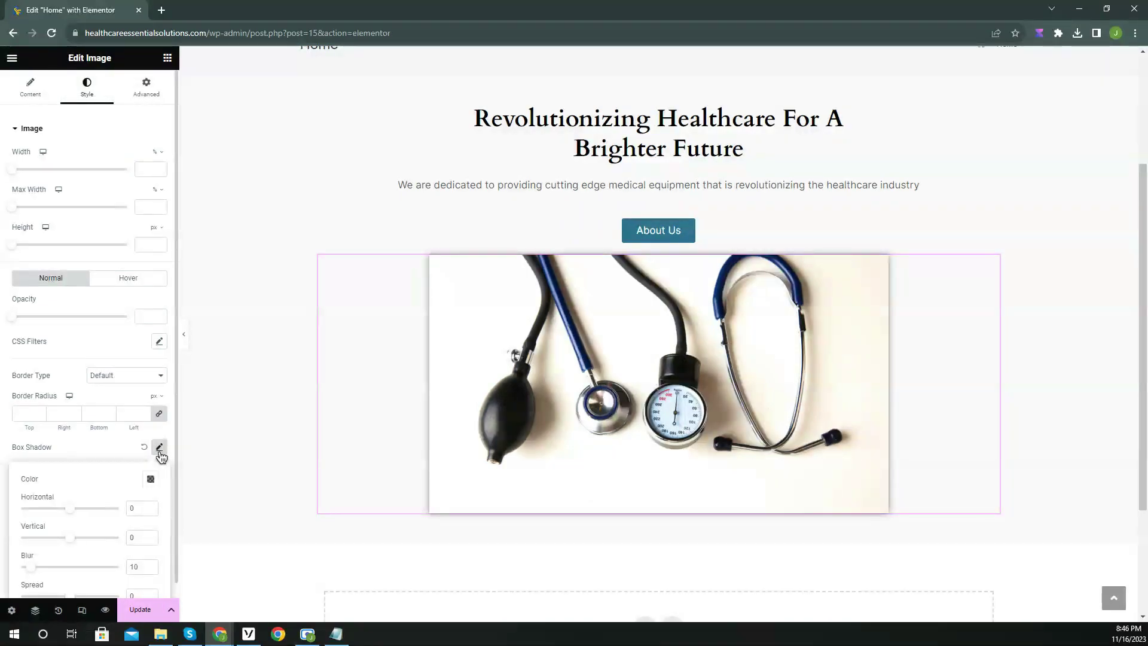
{"action": "scroll", "coordinate": [144, 477], "scroll_direction": "down", "scroll_amount": 1}
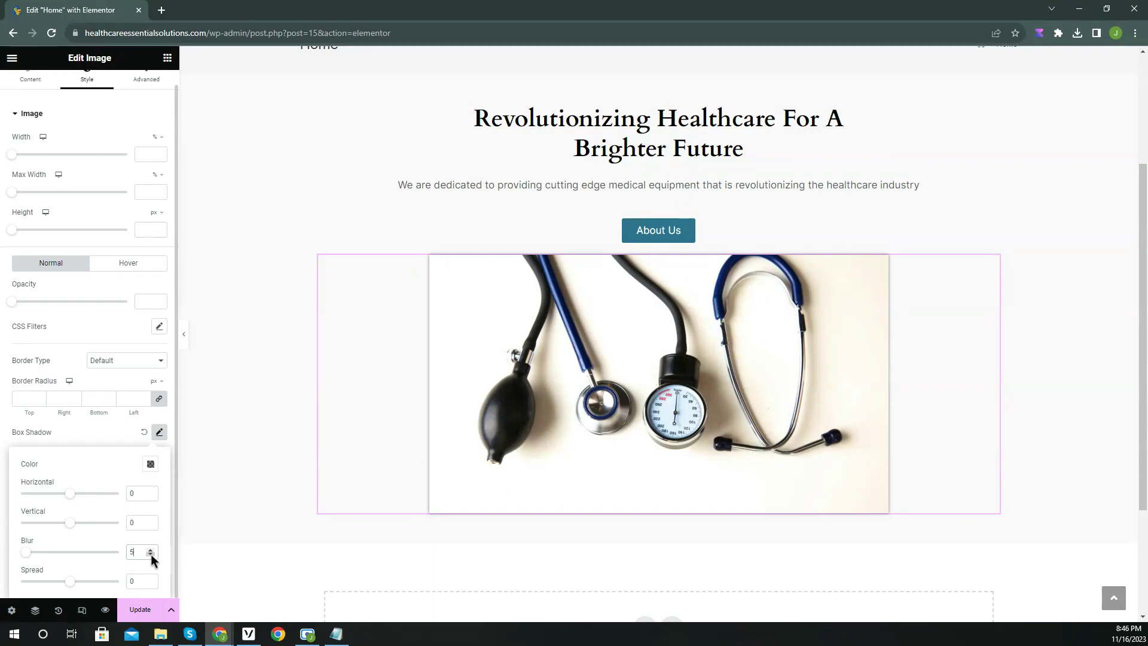
{"action": "left_click", "coordinate": [113, 433]}
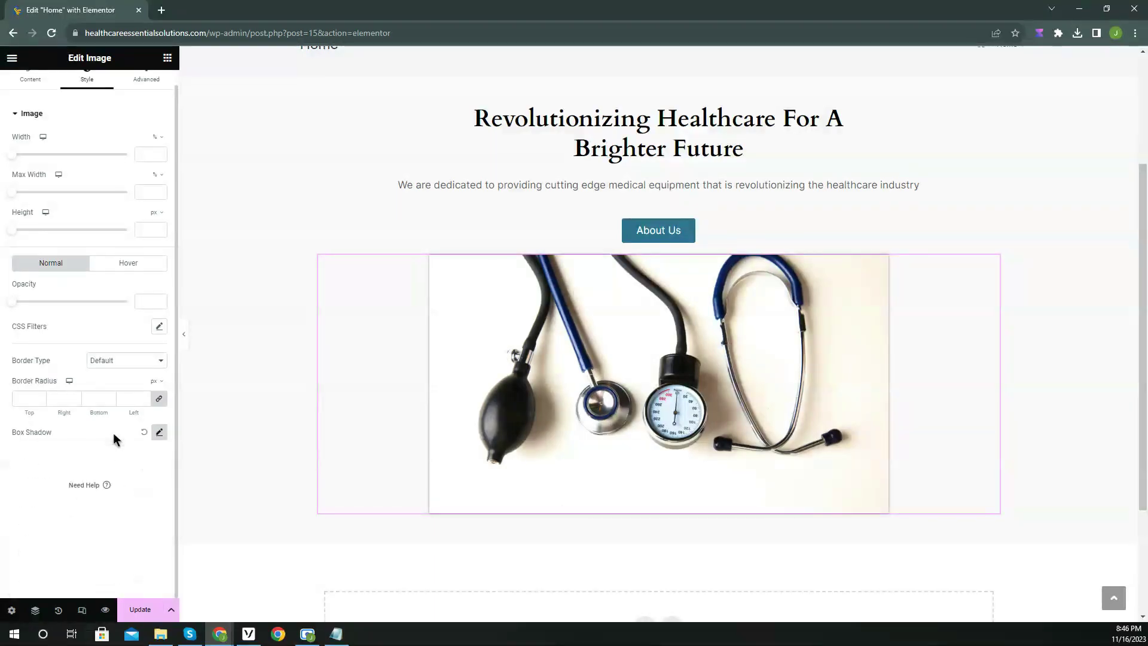
{"action": "left_click", "coordinate": [187, 337]}
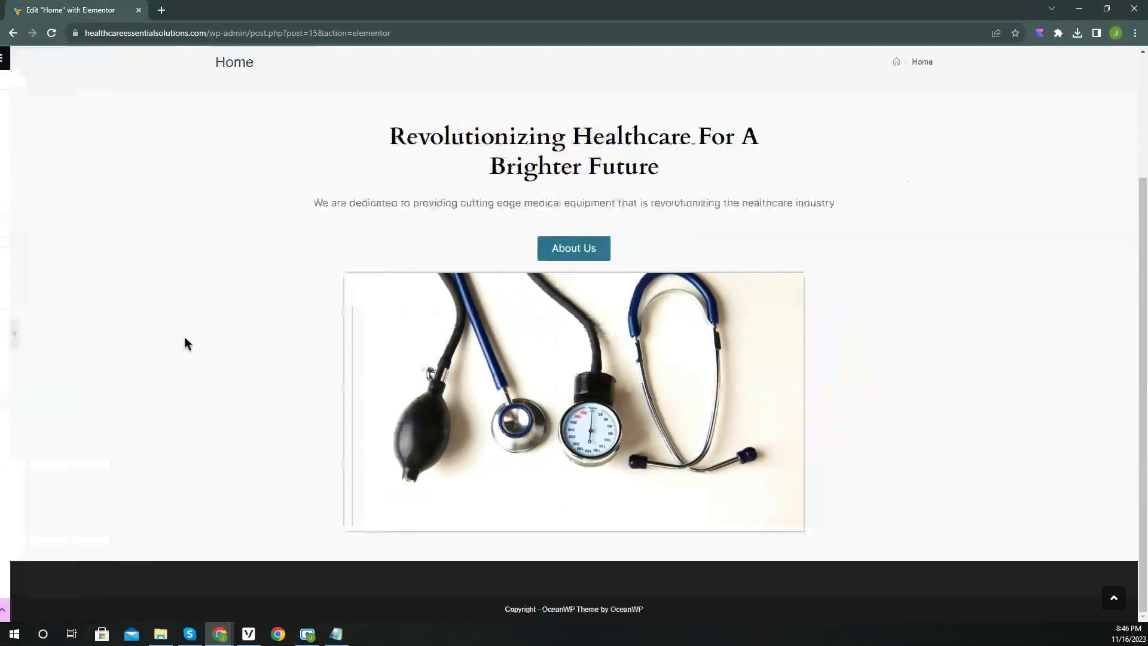
{"action": "scroll", "coordinate": [185, 336], "scroll_direction": "up", "scroll_amount": 2}
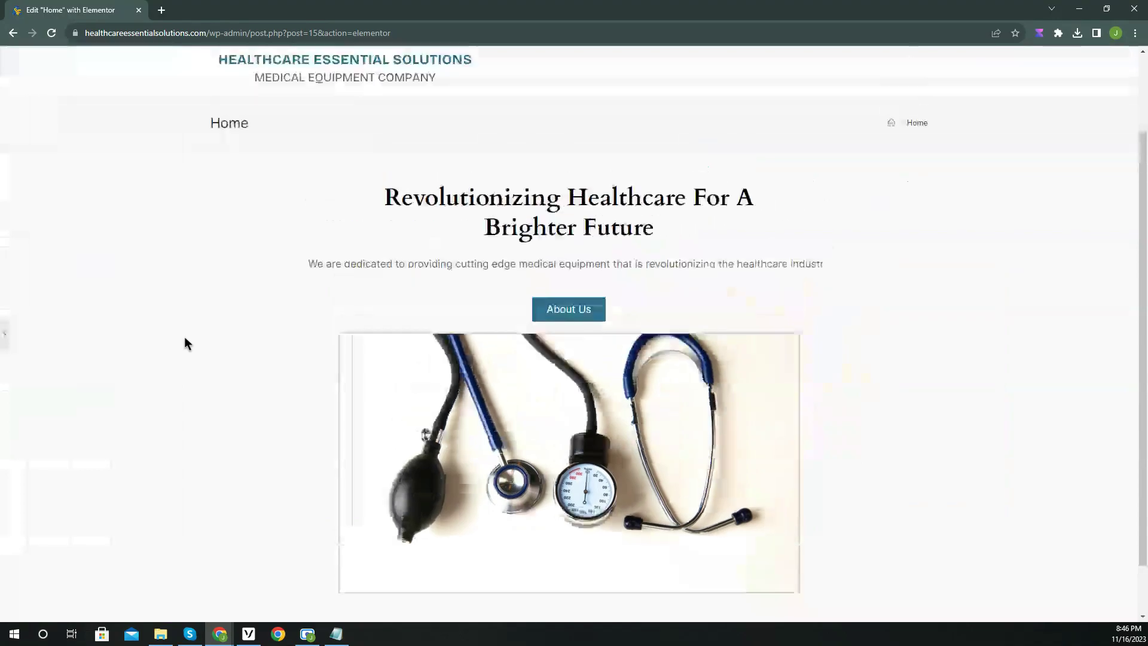
{"action": "scroll", "coordinate": [184, 336], "scroll_direction": "down", "scroll_amount": 2}
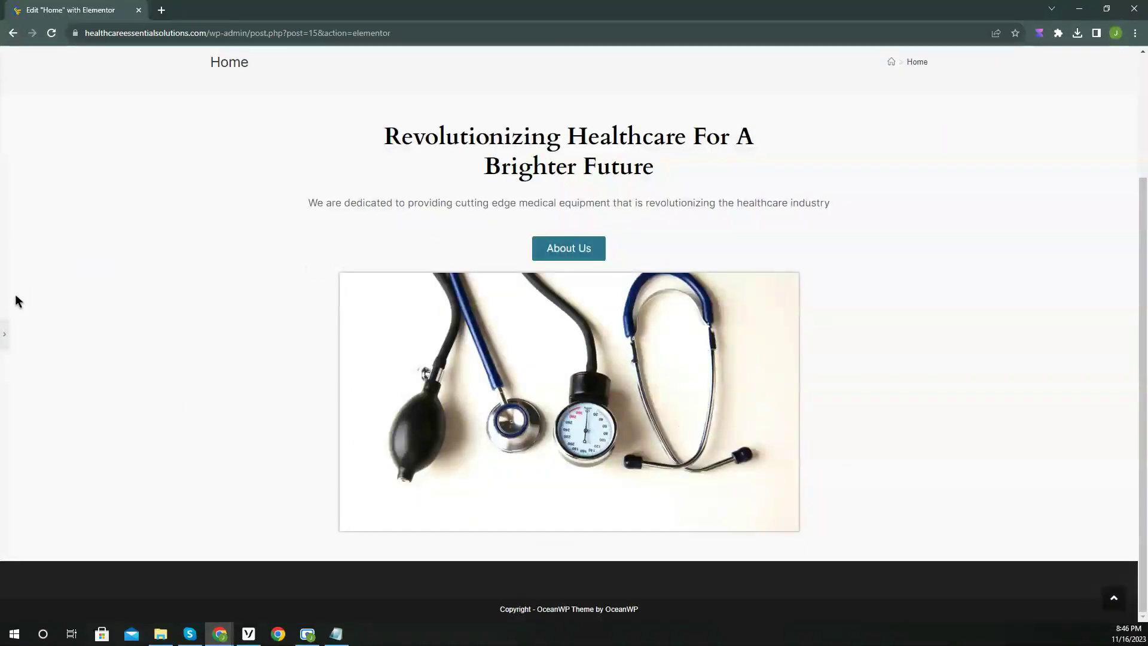
{"action": "left_click", "coordinate": [5, 338]}
{"action": "left_click", "coordinate": [159, 432]}
{"action": "left_click", "coordinate": [153, 554]}
{"action": "left_click", "coordinate": [186, 342]}
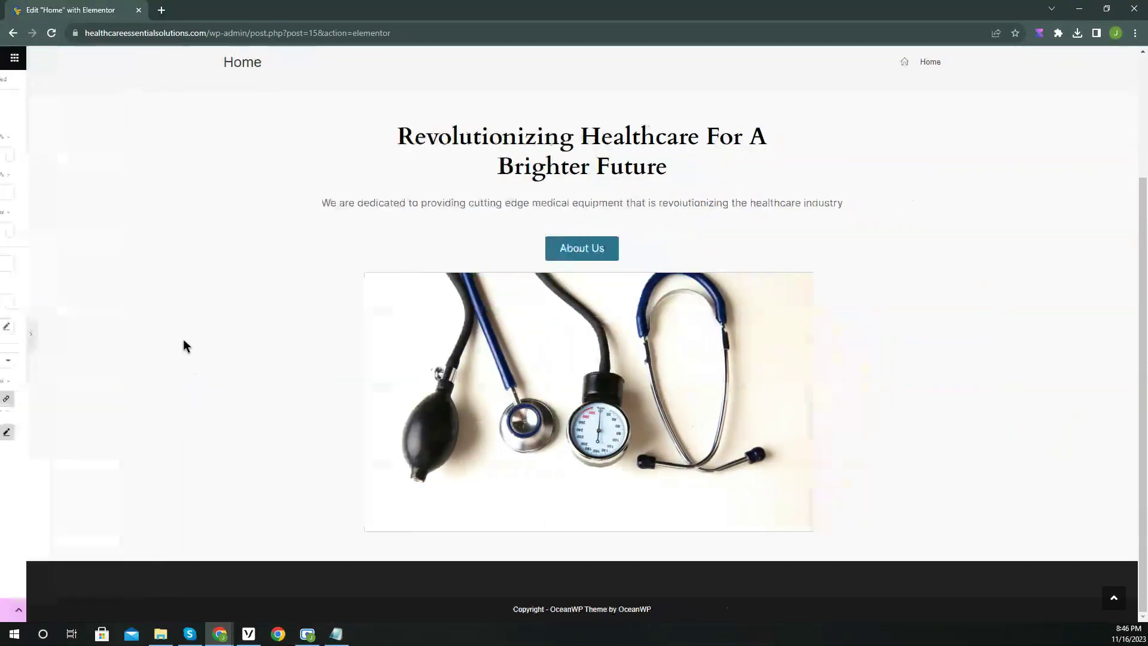
{"action": "scroll", "coordinate": [182, 339], "scroll_direction": "up", "scroll_amount": 2}
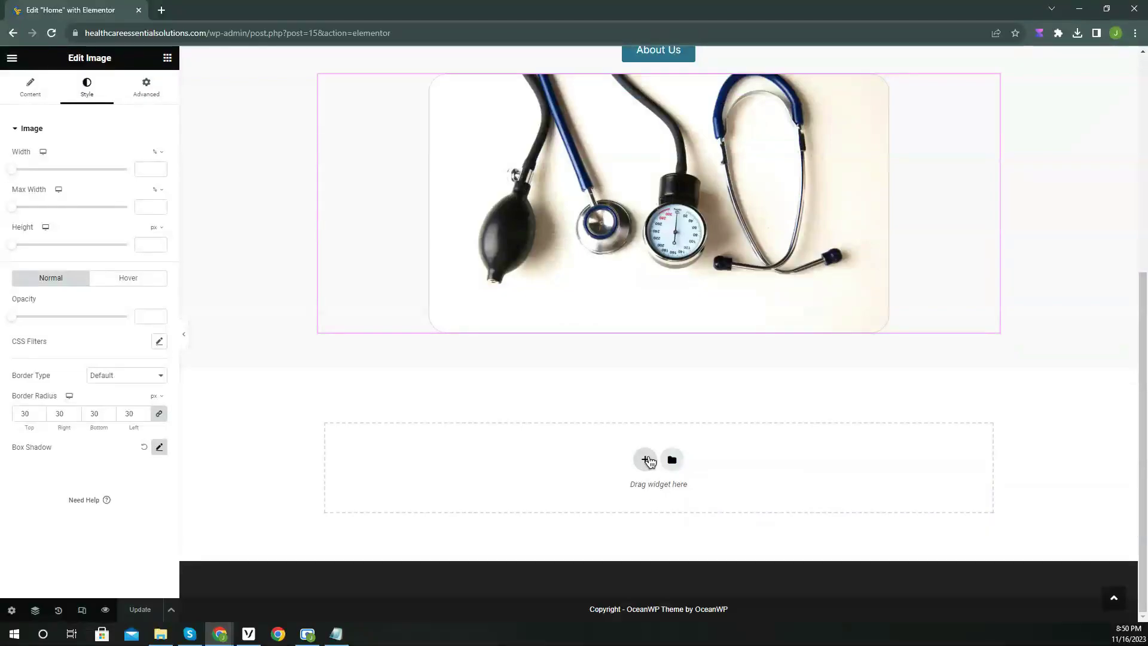
Create a one-column section below the stethoscope image and drop an Image widget into it.
{"action": "left_click", "coordinate": [645, 460]}
{"action": "left_click", "coordinate": [498, 486]}
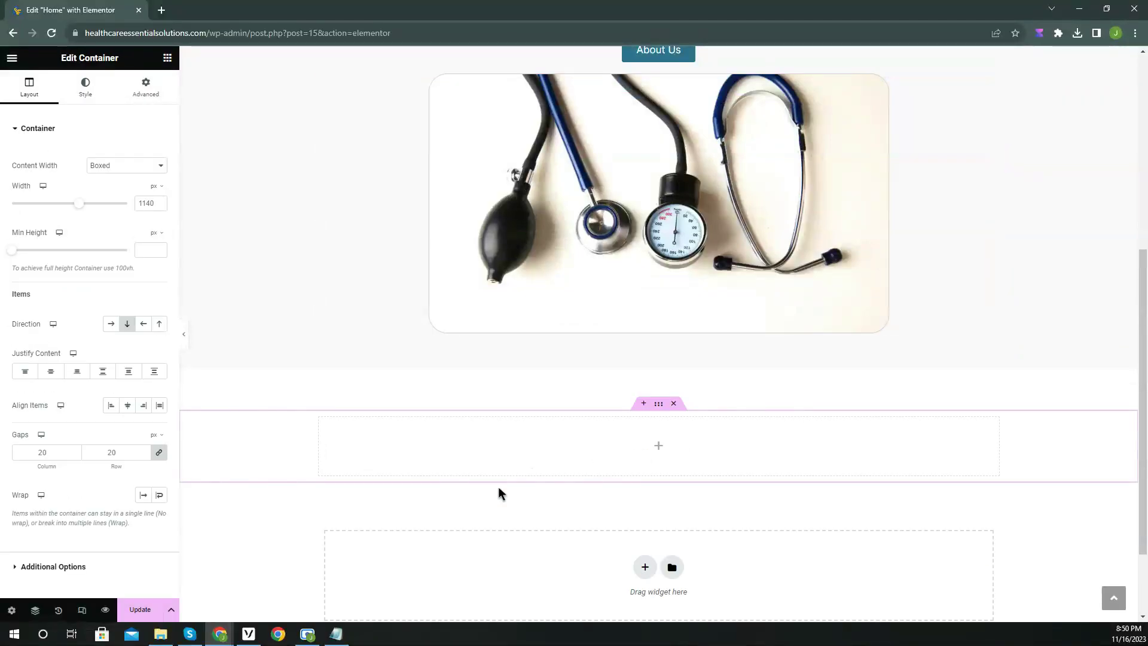
{"action": "scroll", "coordinate": [519, 461], "scroll_direction": "down", "scroll_amount": 1}
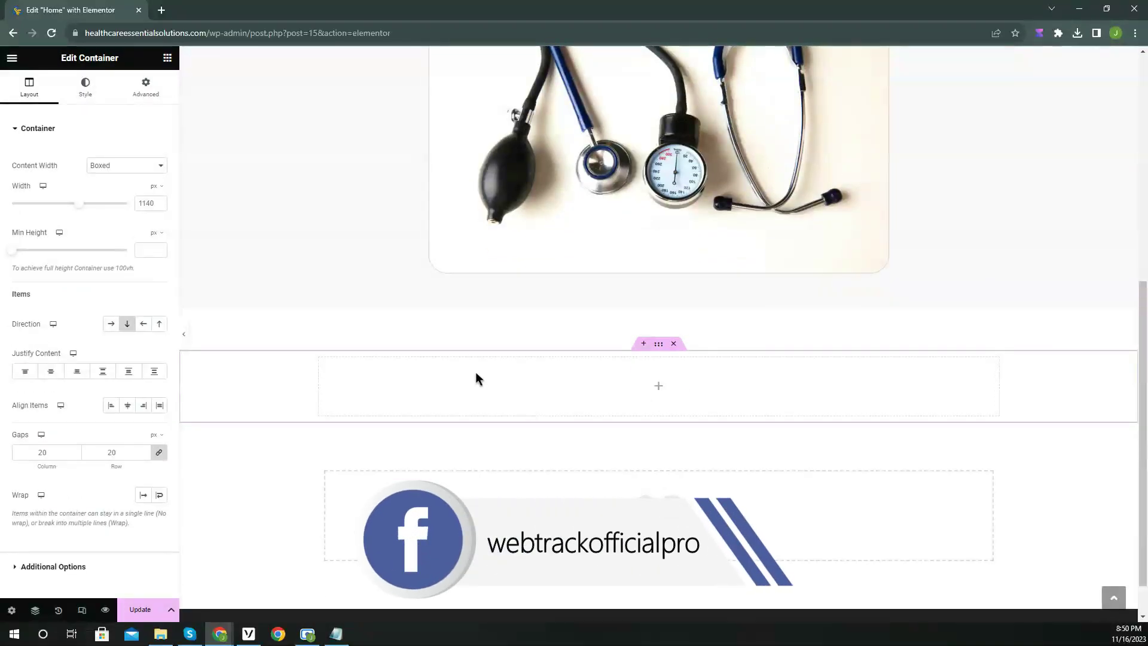
{"action": "left_click", "coordinate": [167, 60]}
{"action": "left_click_drag", "start_coordinate": [132, 336], "coordinate": [694, 333]}
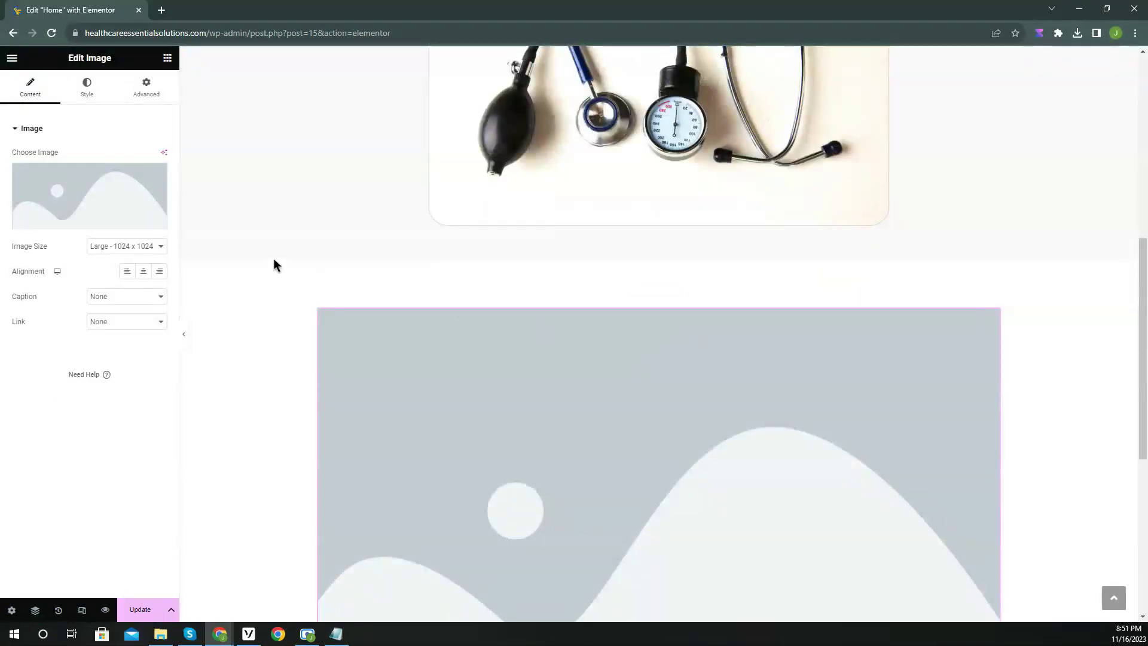
Insert the heart logo from the Media Library and set its width to 5%.
{"action": "left_click", "coordinate": [102, 222]}
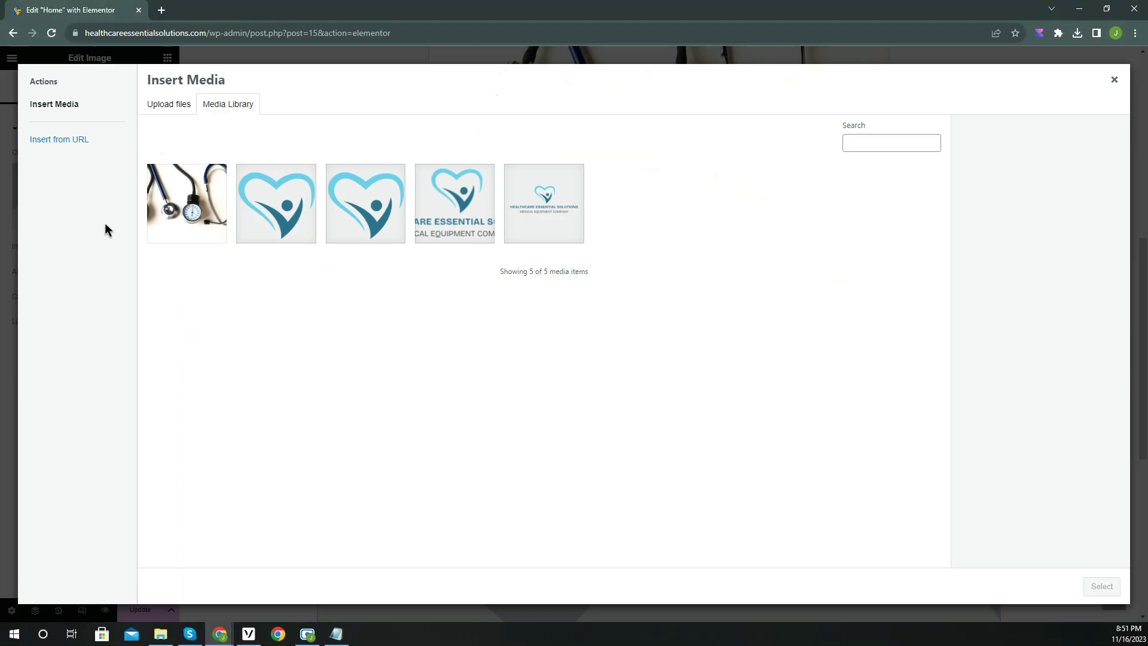
{"action": "left_click", "coordinate": [256, 226]}
{"action": "left_click", "coordinate": [1100, 586]}
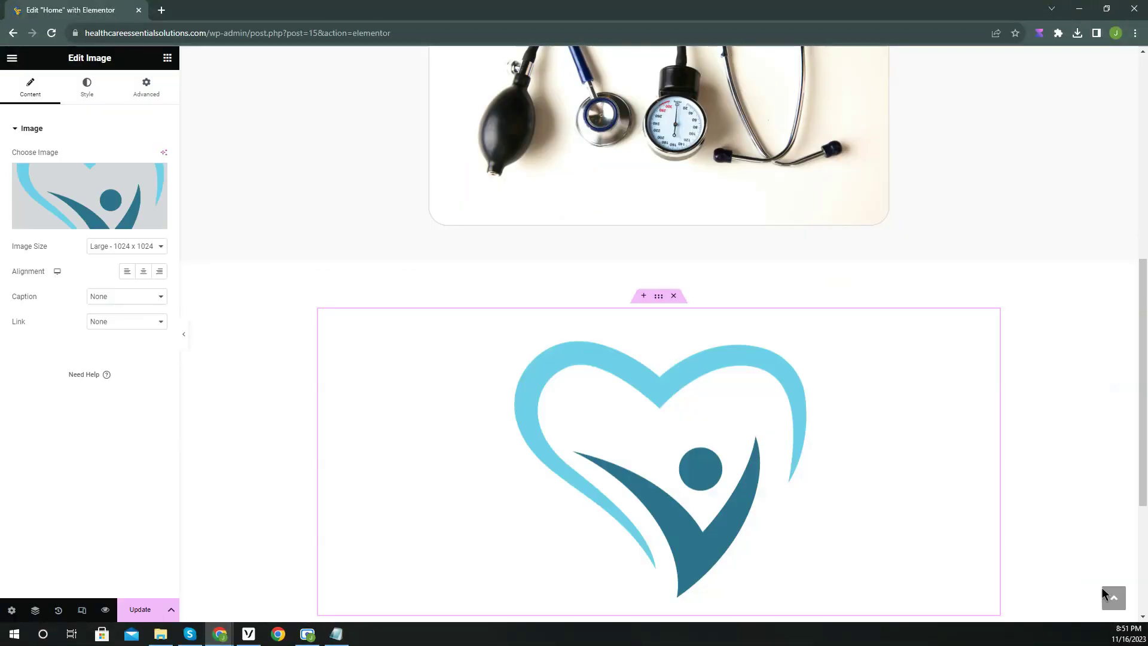
{"action": "scroll", "coordinate": [808, 445], "scroll_direction": "down", "scroll_amount": 3}
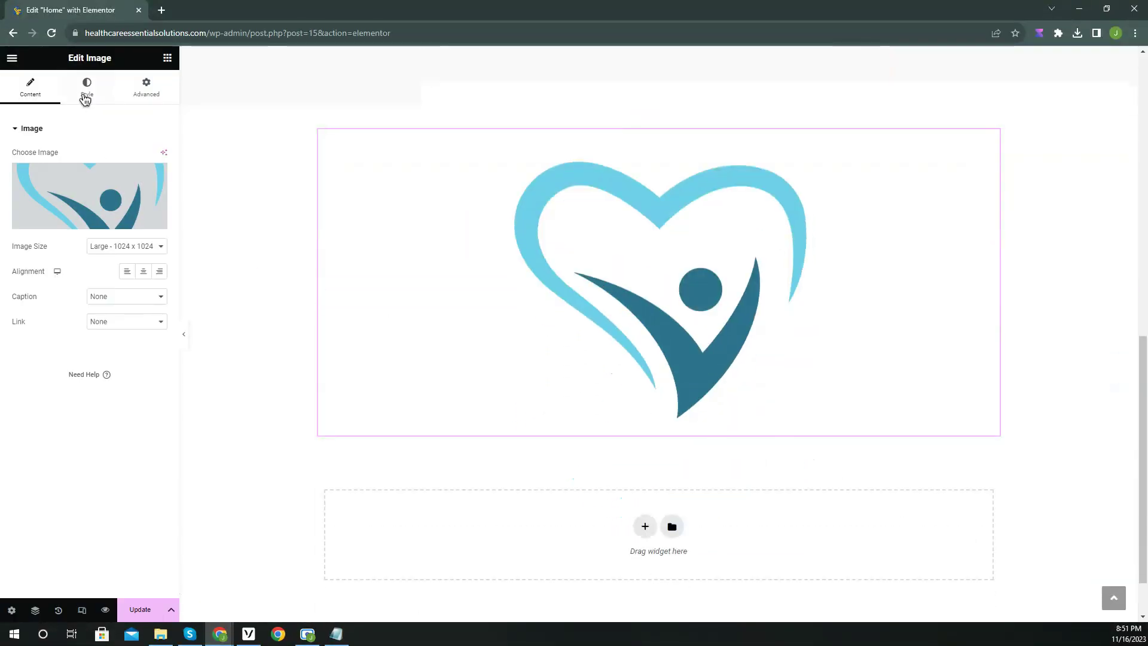
{"action": "left_click", "coordinate": [87, 89]}
{"action": "mouse_move", "coordinate": [17, 173]}
{"action": "left_mouse_down"}
{"action": "mouse_move", "coordinate": [38, 174]}
{"action": "mouse_move", "coordinate": [22, 176]}
{"action": "left_mouse_up"}
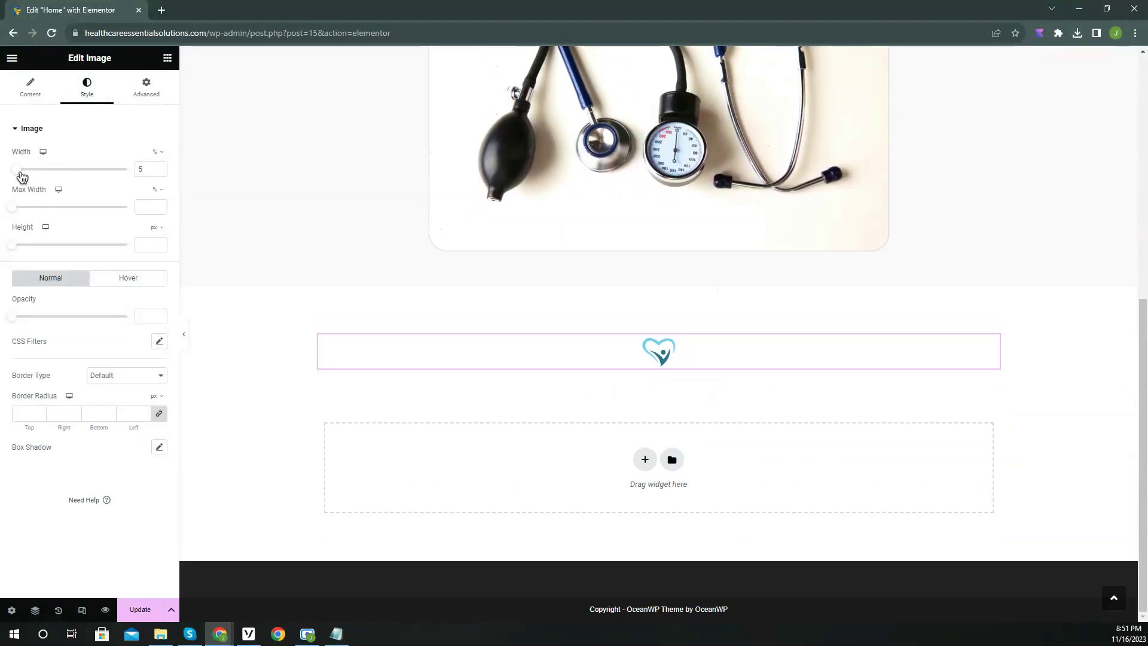
Add a centre-aligned heading under the logo titled 'Dynamic Medical Essentials: Your Source for Quality DME Products'.
{"action": "left_click", "coordinate": [168, 58]}
{"action": "left_click_drag", "start_coordinate": [48, 334], "coordinate": [678, 371]}
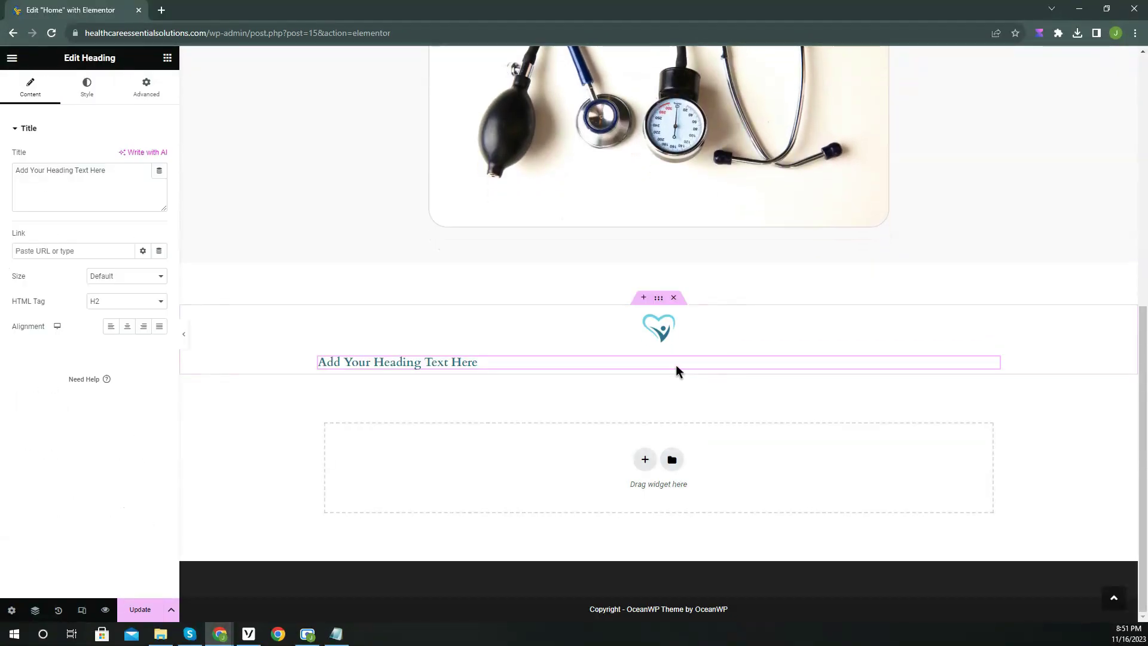
{"action": "left_click", "coordinate": [127, 327]}
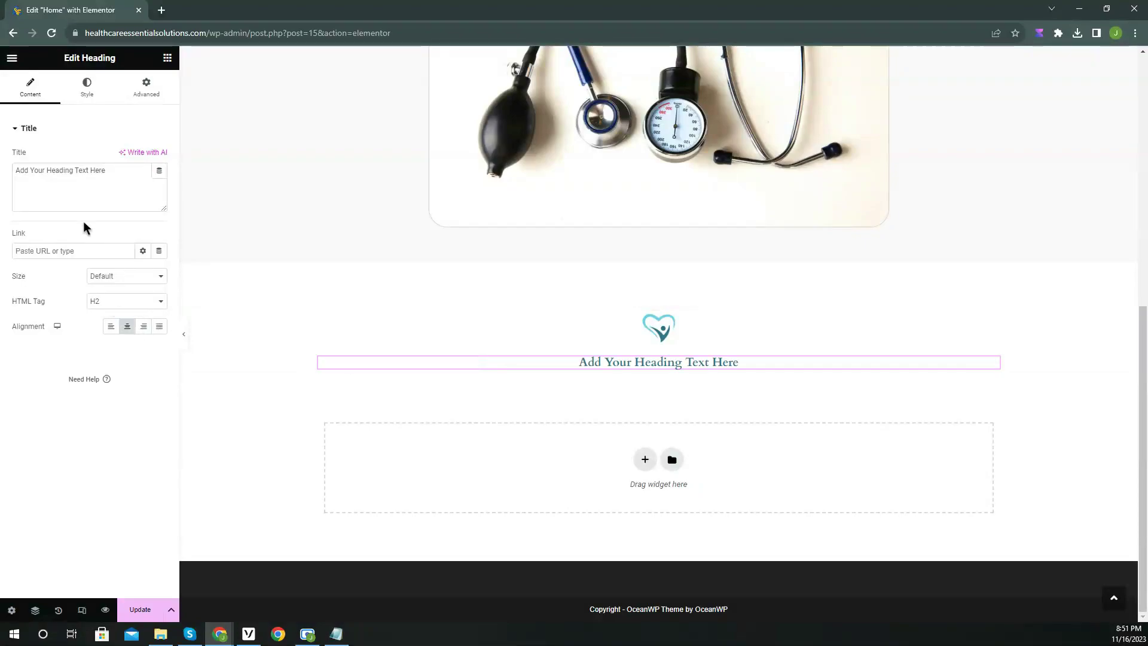
{"action": "triple_click", "coordinate": [71, 193]}
{"action": "type", "text": "Dynamic Medical Essentials: Your "}
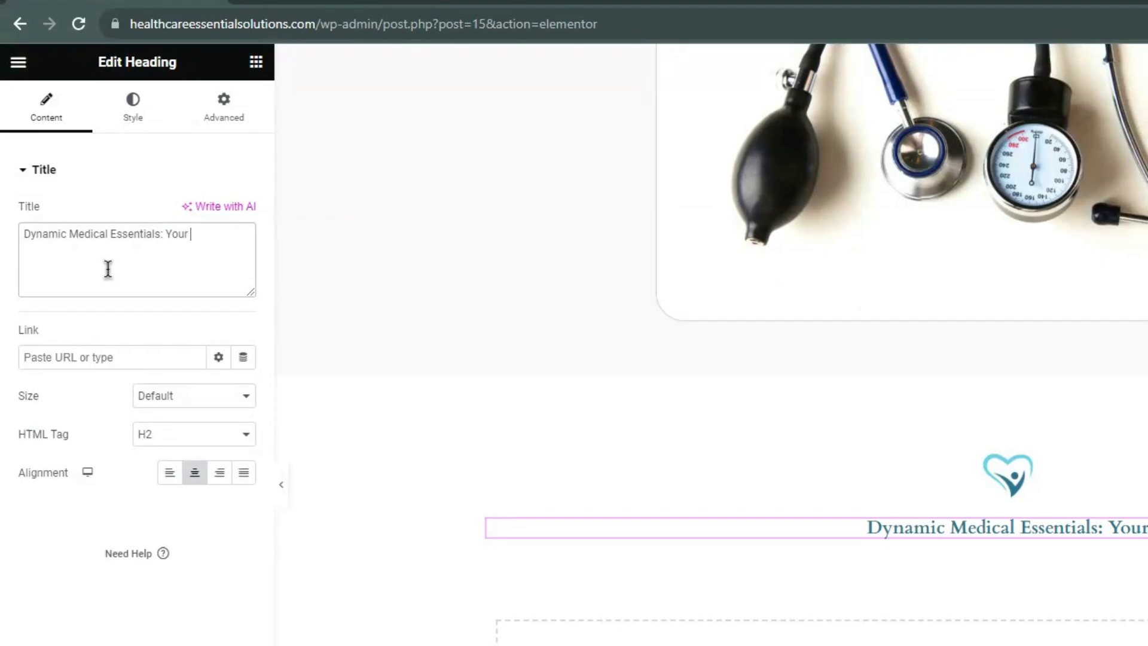
{"action": "type", "text": "ource for Quality DME Products"}
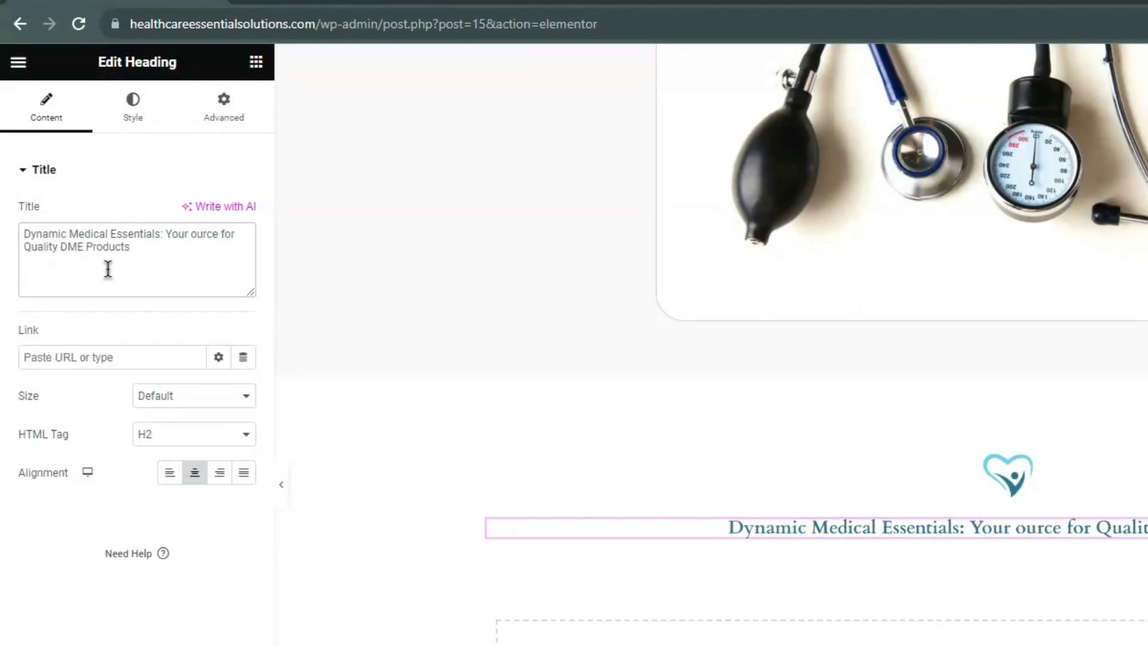
{"action": "type", "text": "S"}
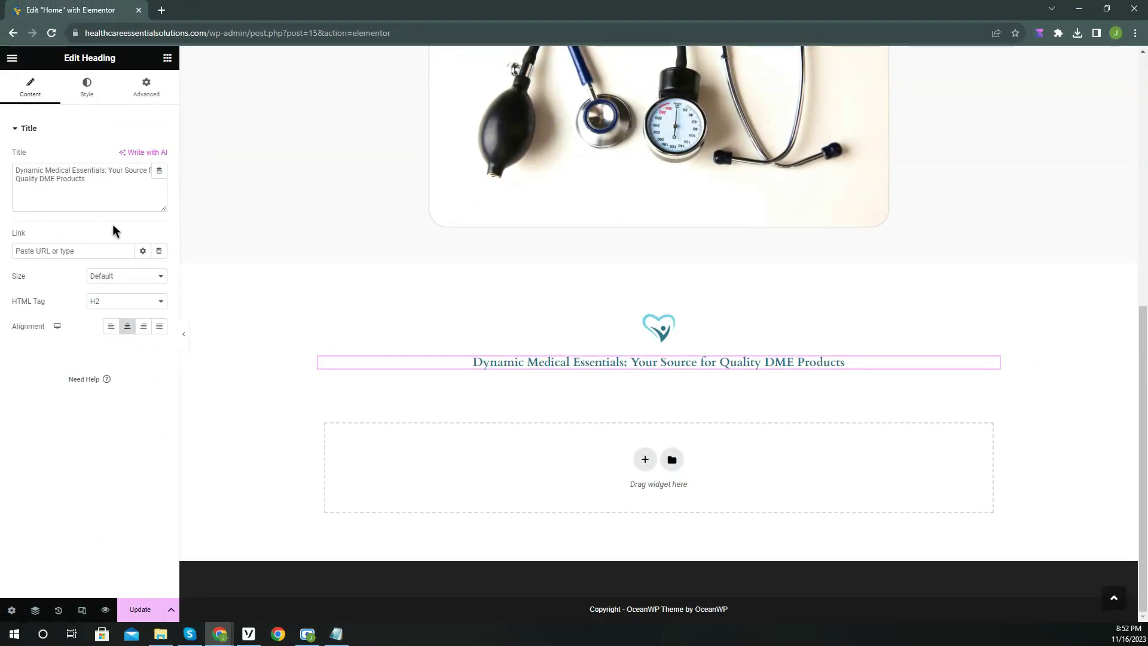
Set the DME heading's text colour to black #000000 and its typography to the Primary global font.
{"action": "left_click", "coordinate": [86, 87]}
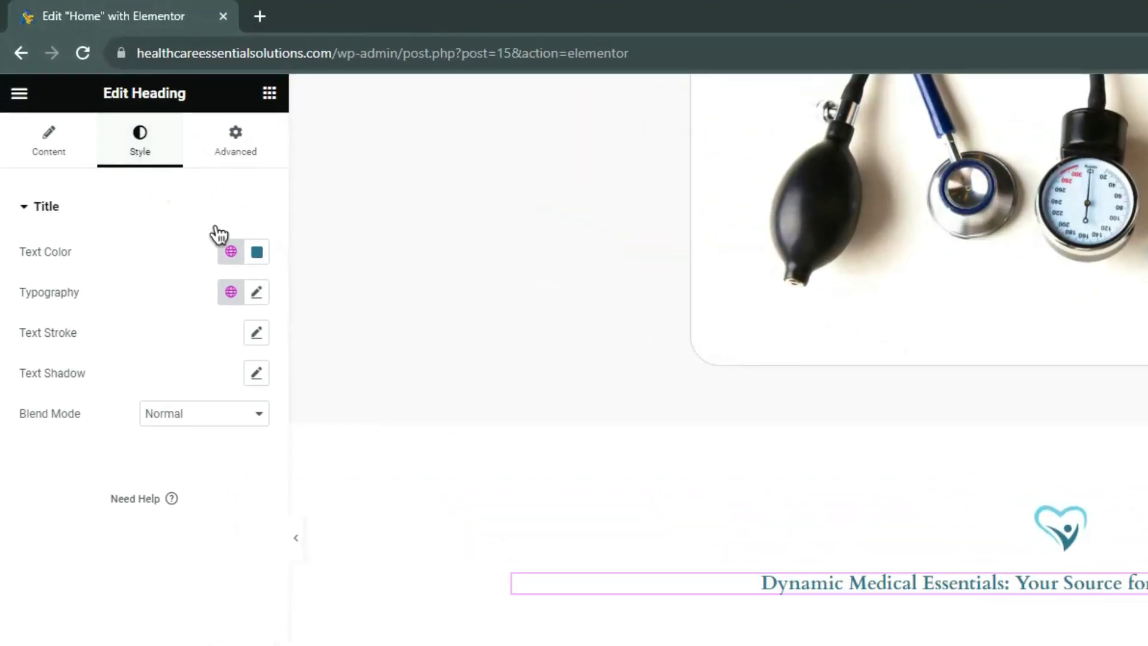
{"action": "left_click", "coordinate": [257, 254]}
{"action": "left_click", "coordinate": [150, 474]}
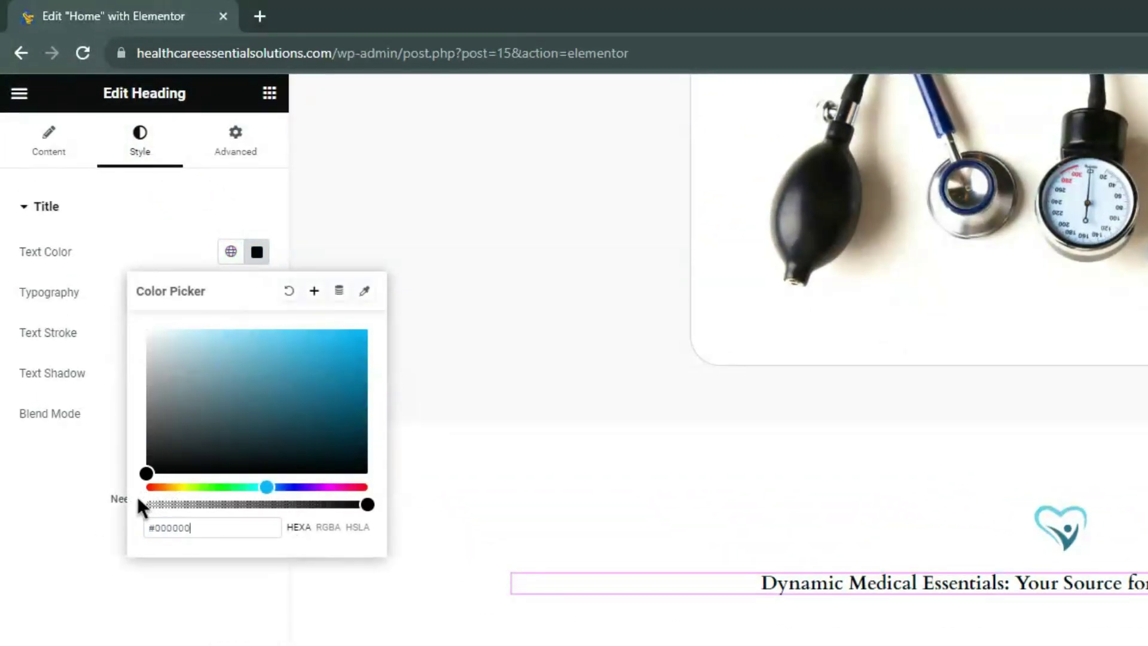
{"action": "left_click", "coordinate": [79, 516]}
{"action": "left_click", "coordinate": [231, 292]}
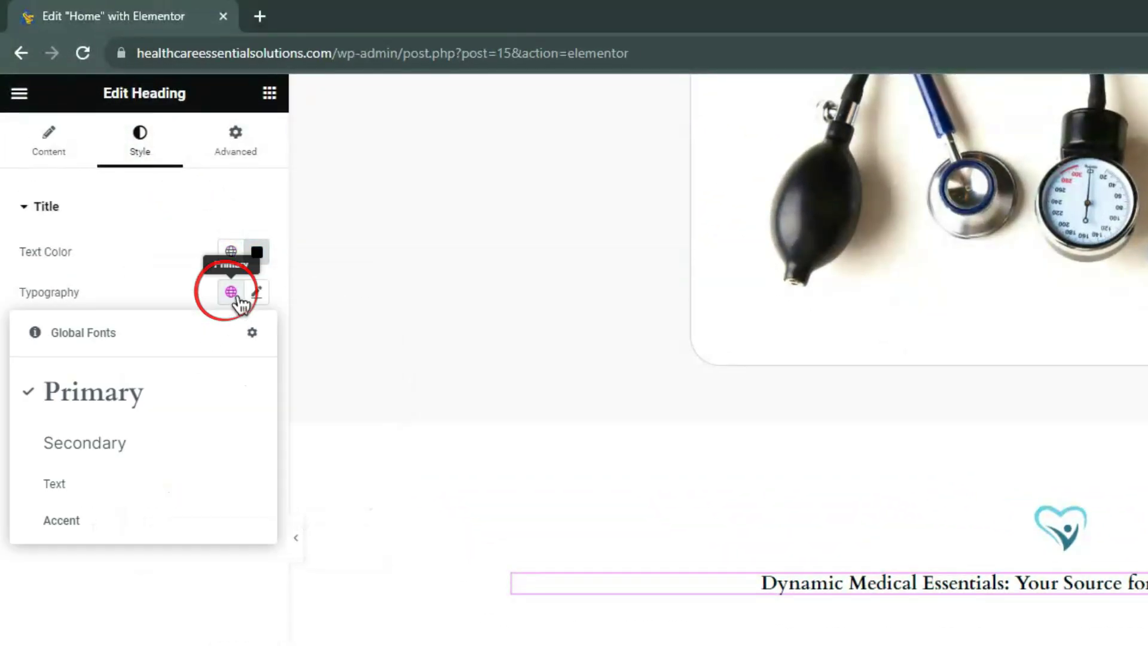
{"action": "left_click", "coordinate": [124, 397]}
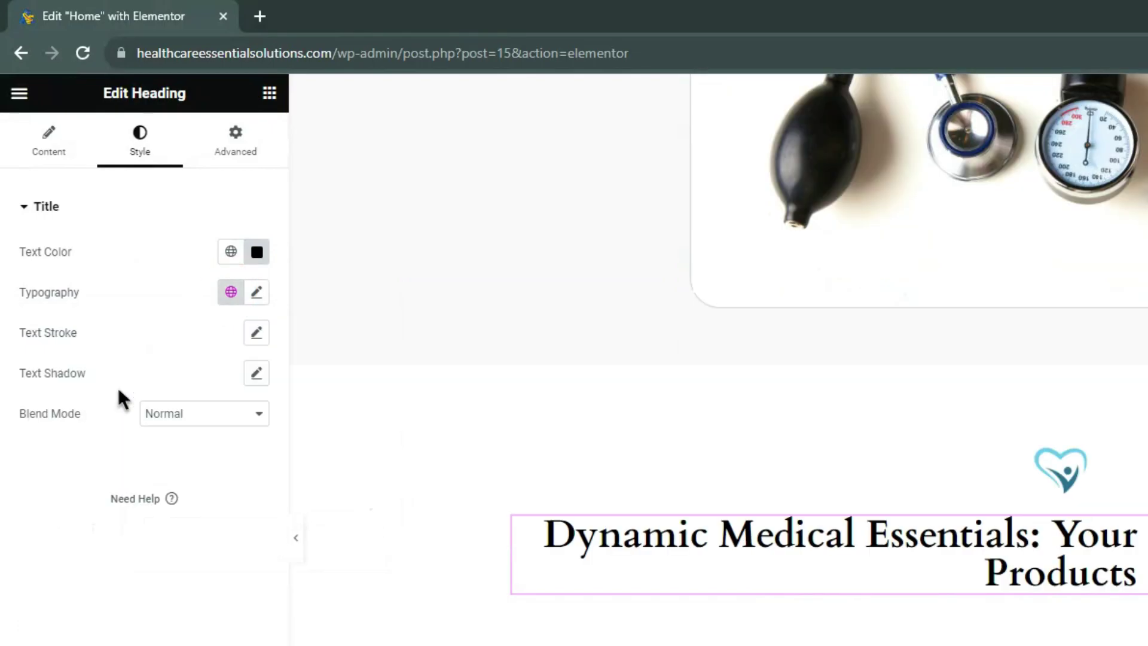
{"action": "left_click", "coordinate": [62, 157]}
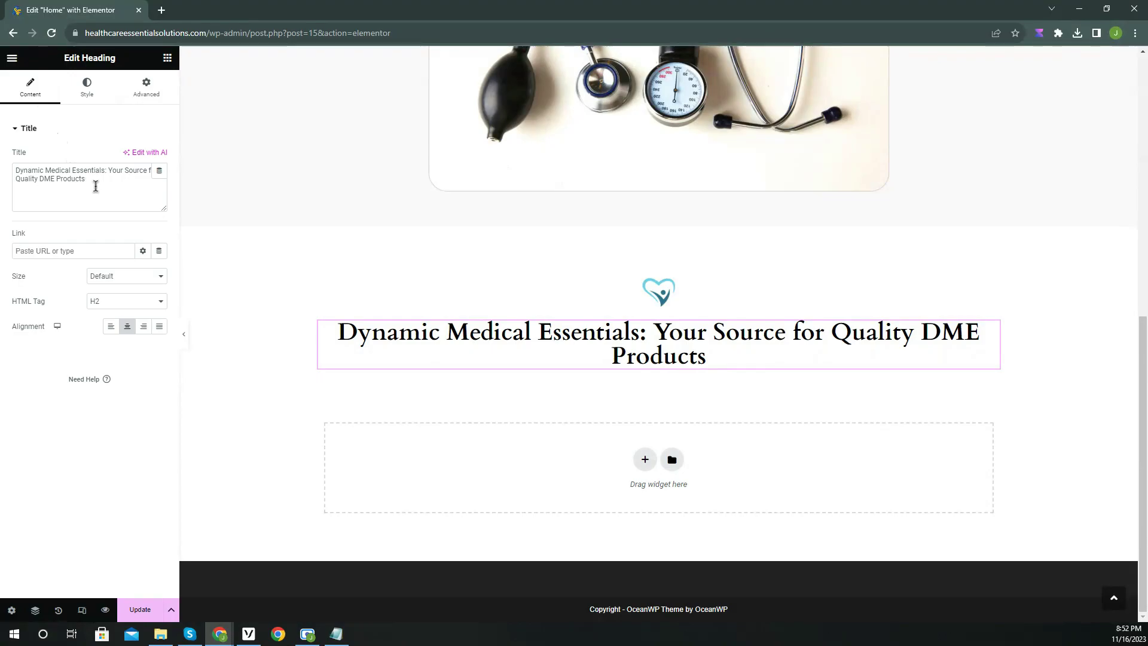
{"action": "scroll", "coordinate": [360, 296], "scroll_direction": "up", "scroll_amount": 5}
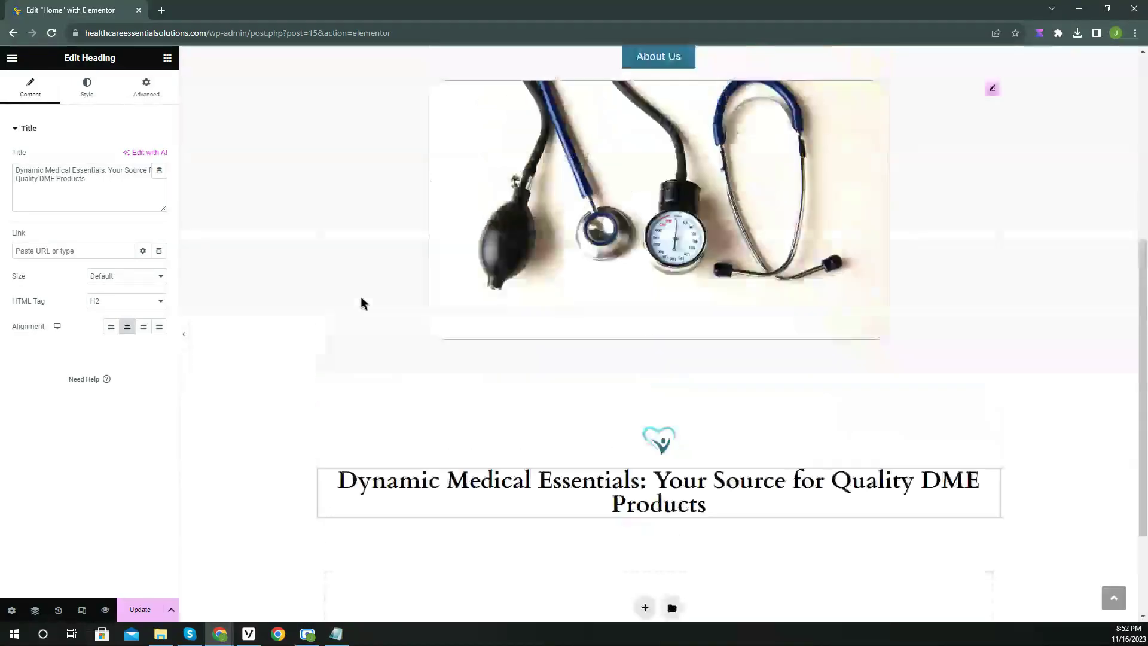
{"action": "scroll", "coordinate": [386, 299], "scroll_direction": "up", "scroll_amount": 1}
Copy the hero heading and paste its style onto the DME heading.
{"action": "right_click", "coordinate": [659, 175]}
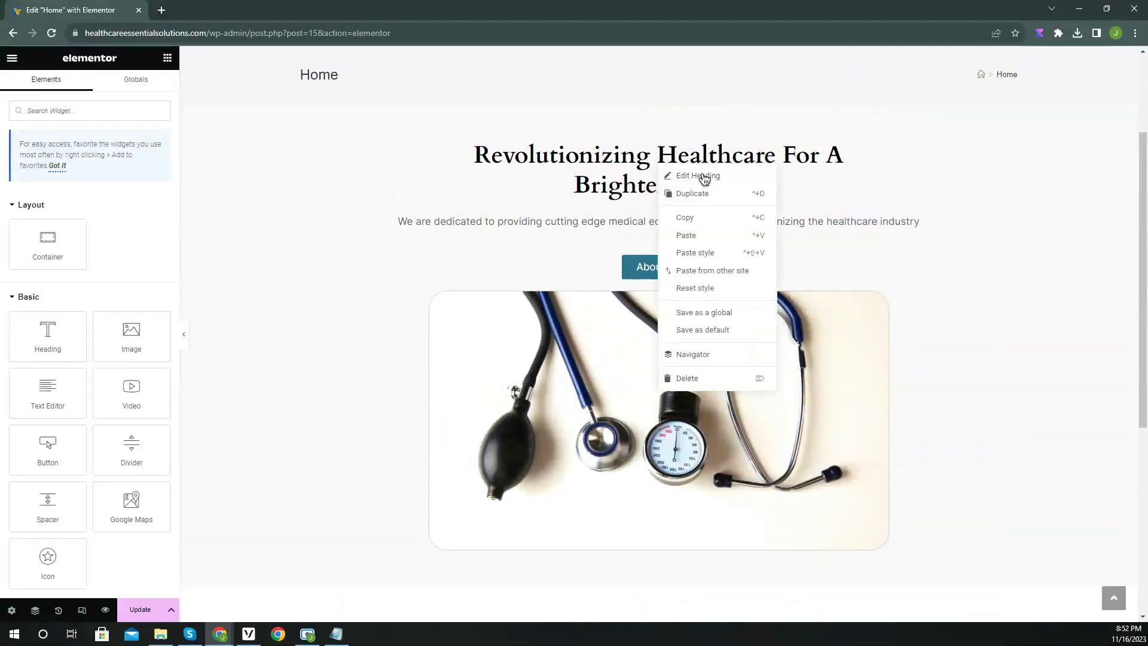
{"action": "left_click", "coordinate": [713, 224]}
{"action": "scroll", "coordinate": [708, 219], "scroll_direction": "down", "scroll_amount": 6}
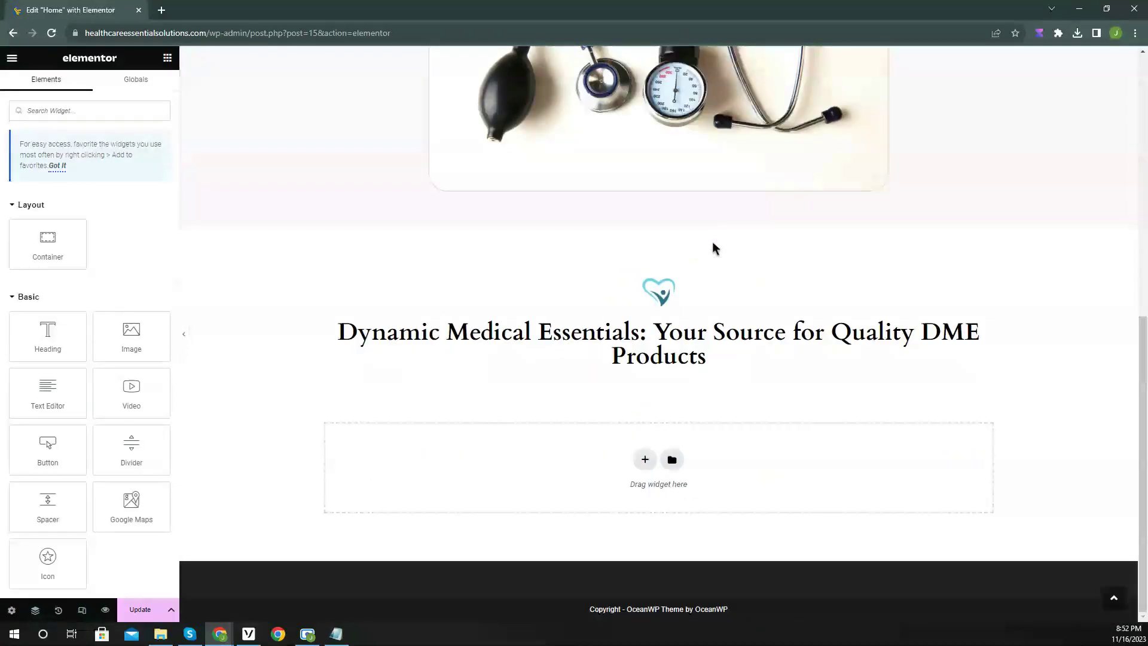
{"action": "right_click", "coordinate": [682, 335]}
{"action": "left_click", "coordinate": [732, 419]}
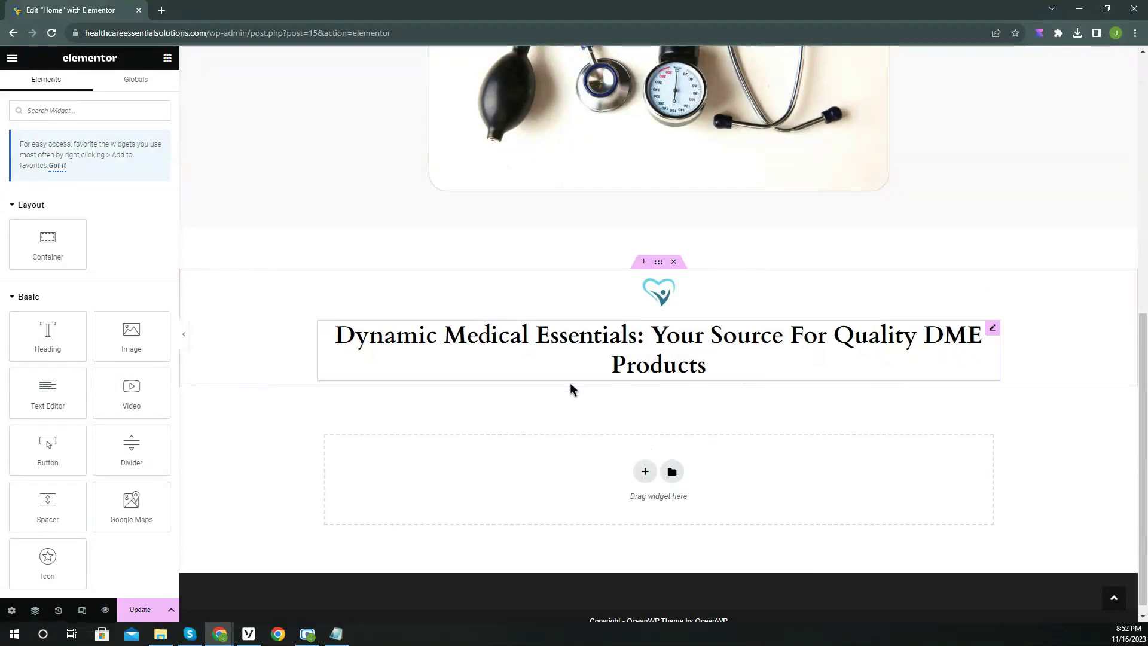
Insert a <br> line break after 'Your Source For' in the DME heading title.
{"action": "left_click", "coordinate": [428, 362]}
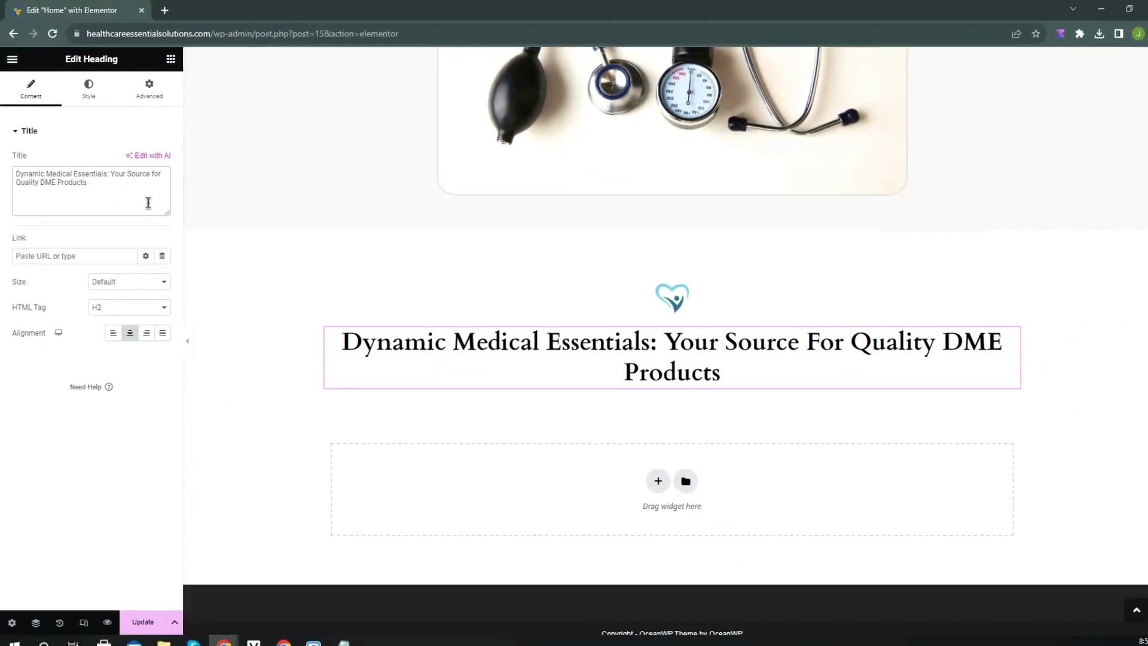
{"action": "type", "text": "<>"}
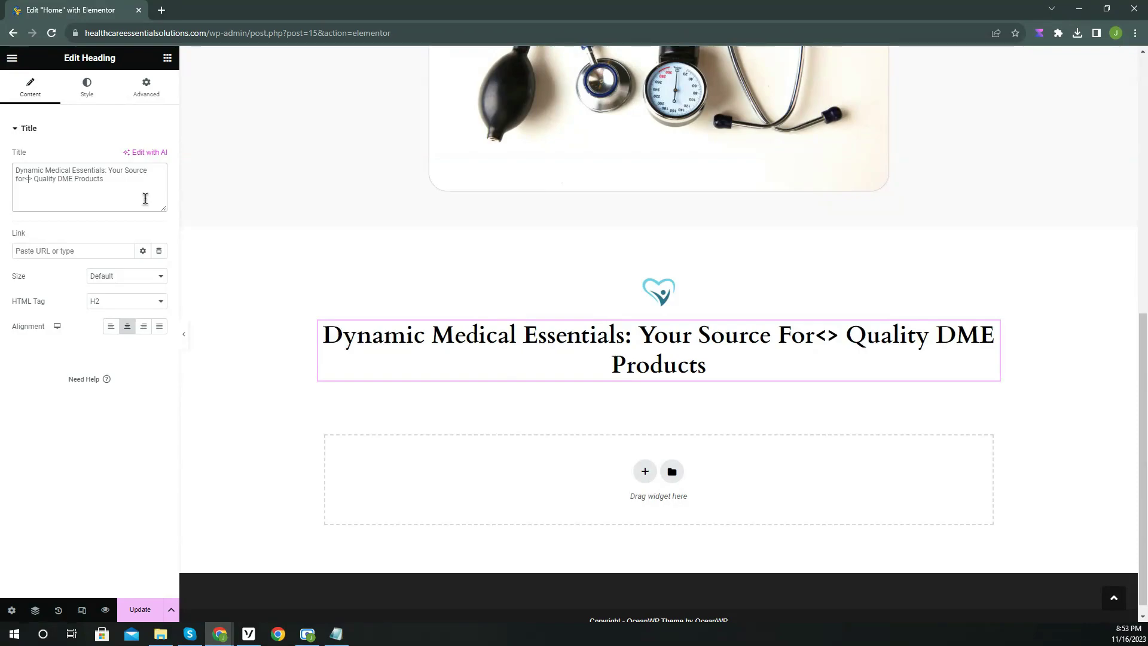
{"action": "type", "text": "br"}
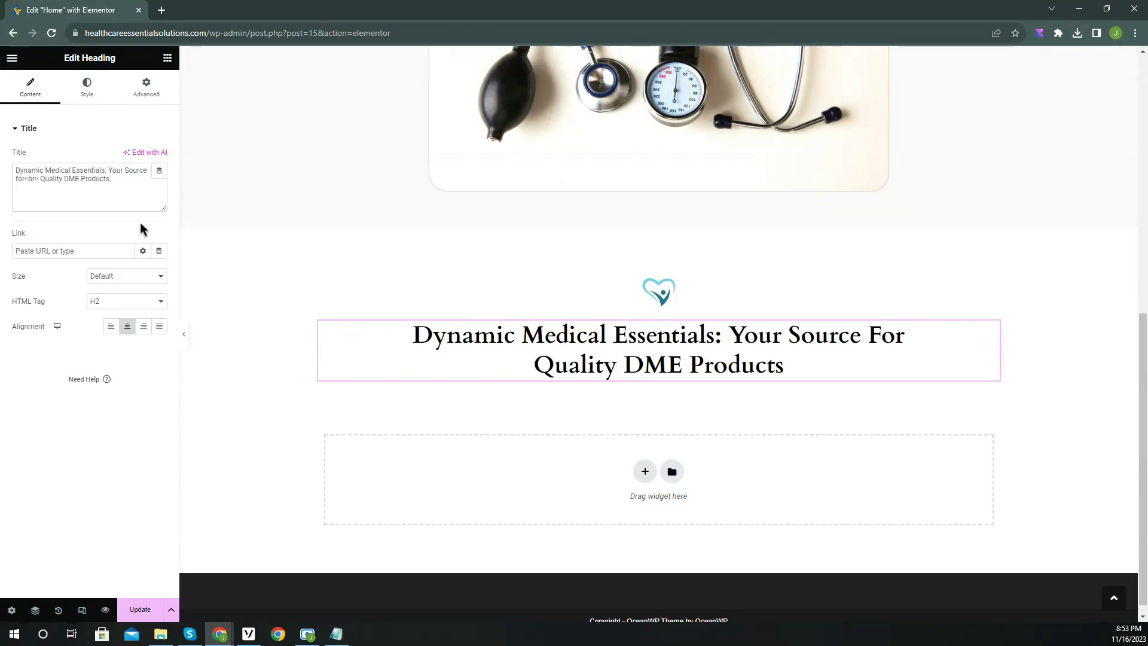
{"action": "scroll", "coordinate": [501, 282], "scroll_direction": "up", "scroll_amount": 5}
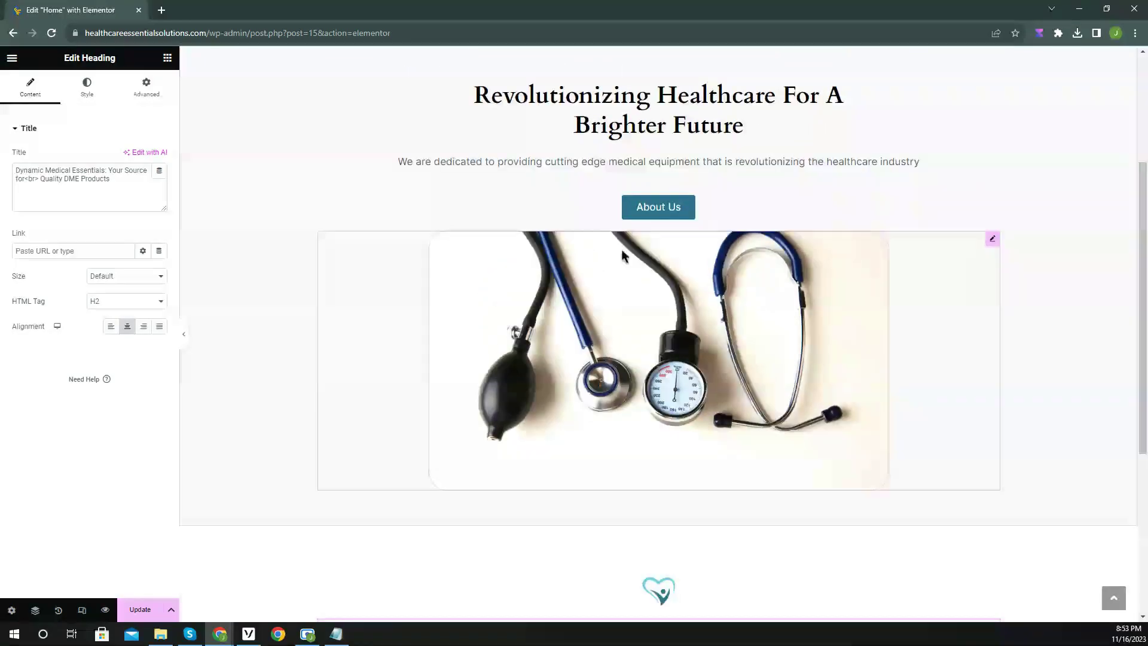
Copy the hero paragraph and paste it below the DME heading.
{"action": "right_click", "coordinate": [628, 164]}
{"action": "left_click", "coordinate": [678, 221]}
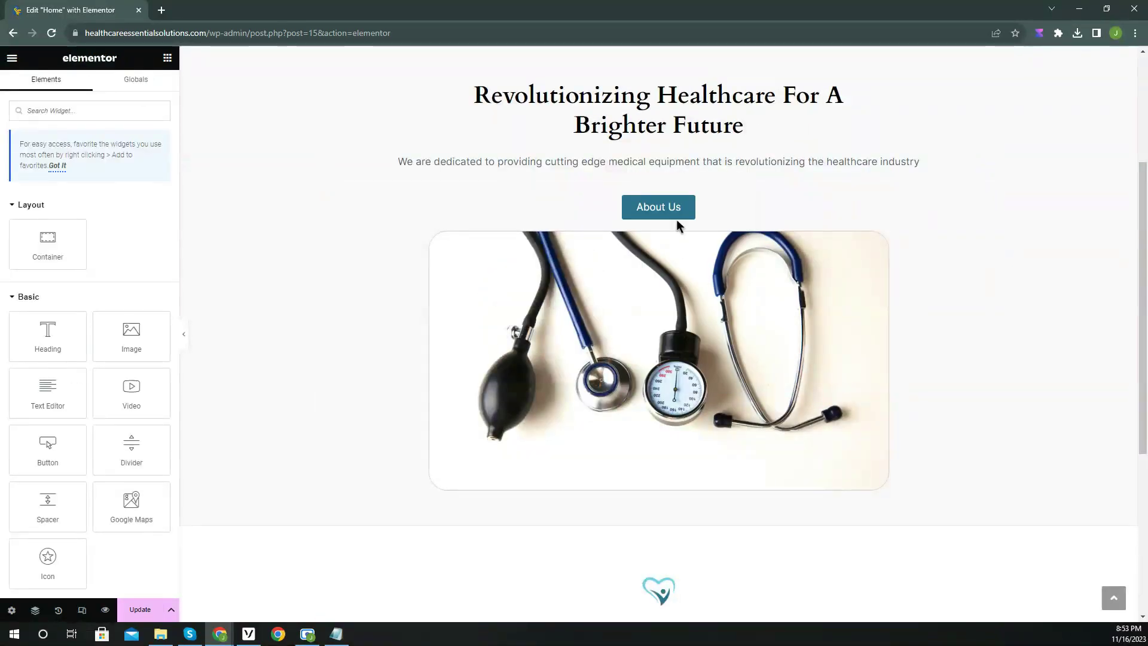
{"action": "scroll", "coordinate": [677, 219], "scroll_direction": "down", "scroll_amount": 5}
{"action": "right_click", "coordinate": [853, 338]}
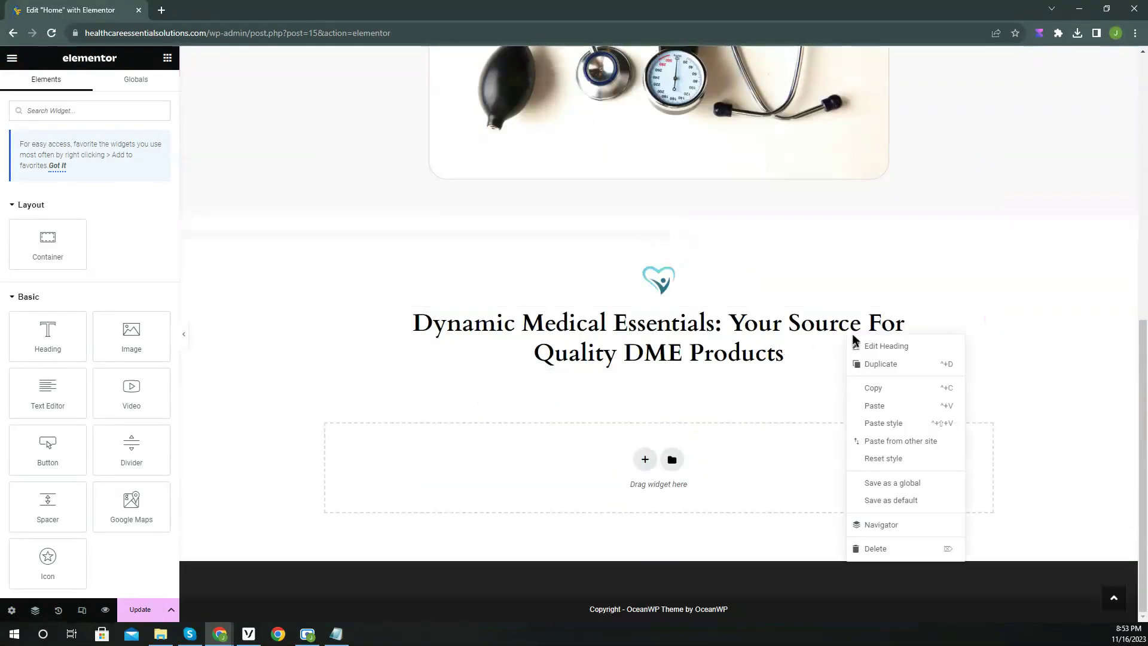
{"action": "left_click", "coordinate": [921, 410]}
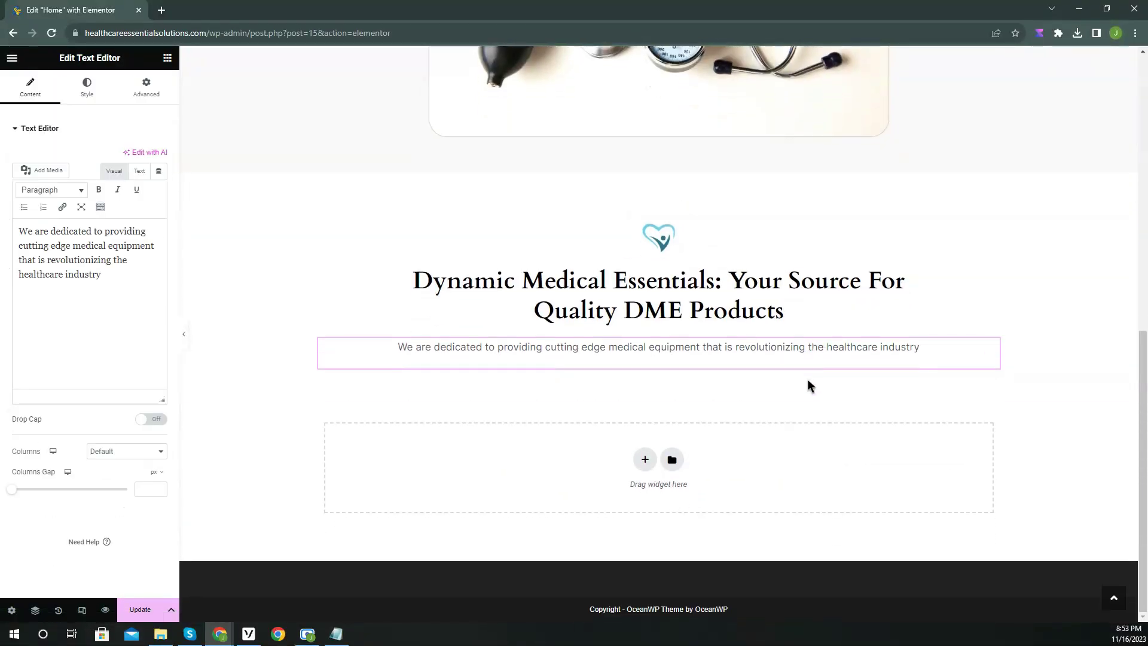
Replace its text with 'We are dedicated to providing essential medical products that enhance the lives of patients.'.
{"action": "key", "text": "ctrl+a"}
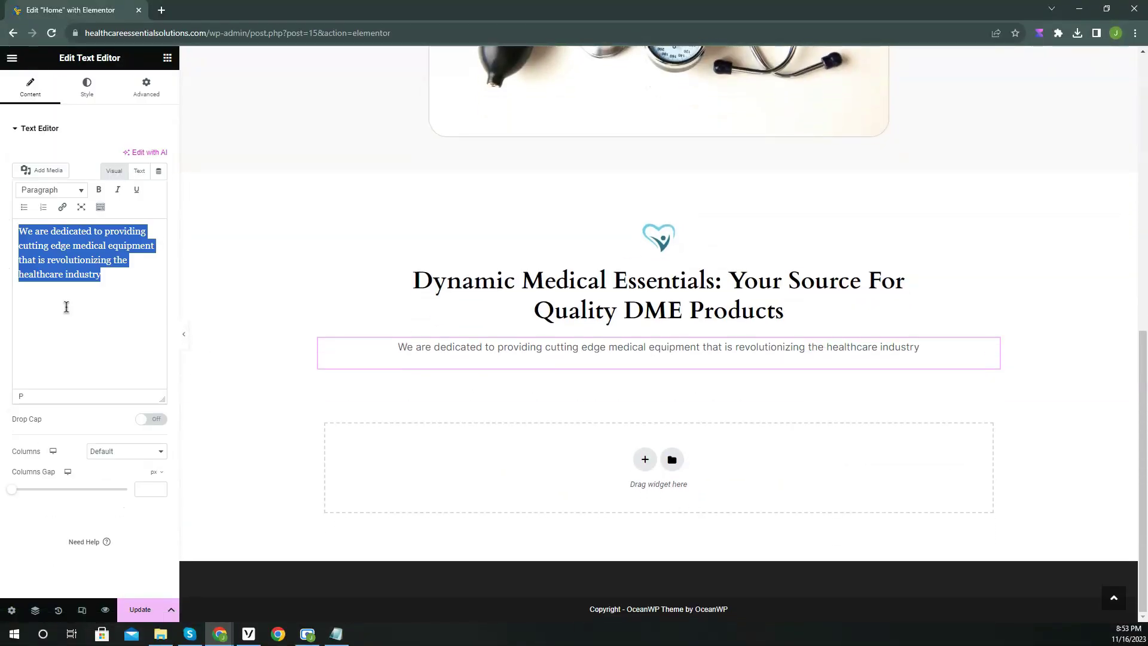
{"action": "type", "text": "We are dedicated to providing essential medical"}
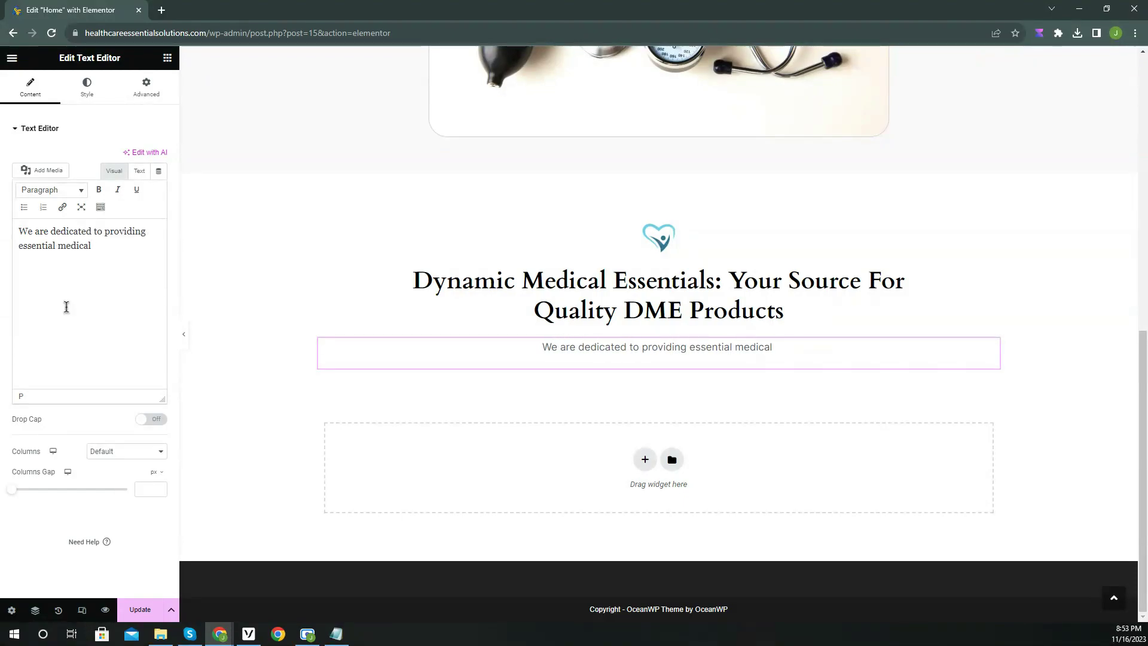
{"action": "type", "text": " products that enhance the lives of patients."}
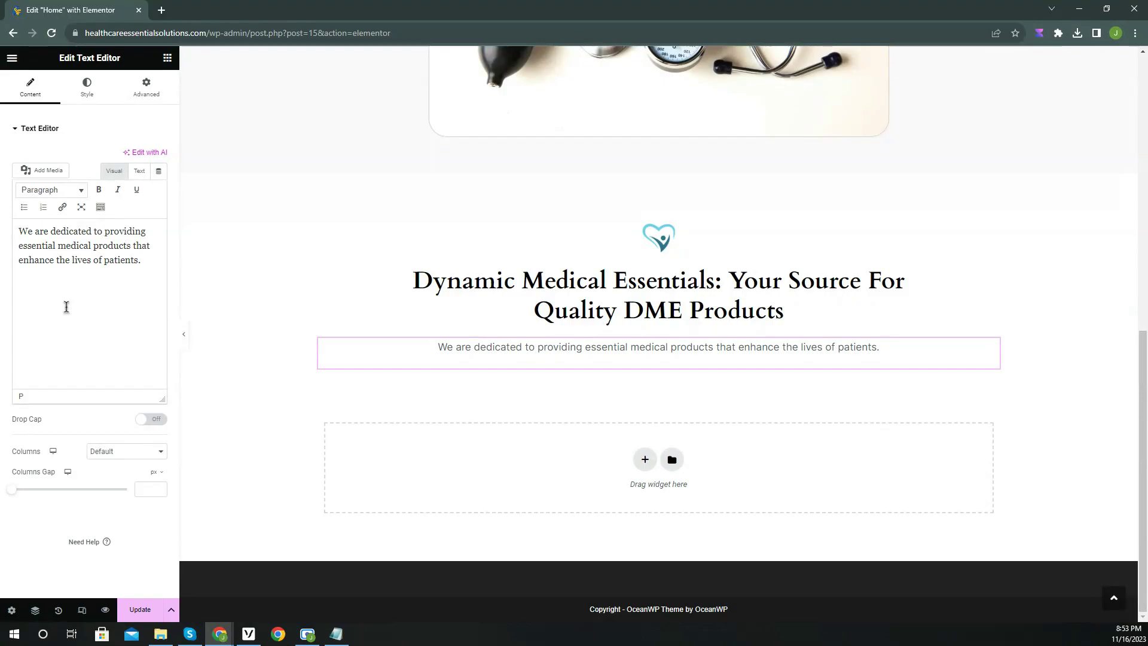
{"action": "left_click", "coordinate": [168, 58]}
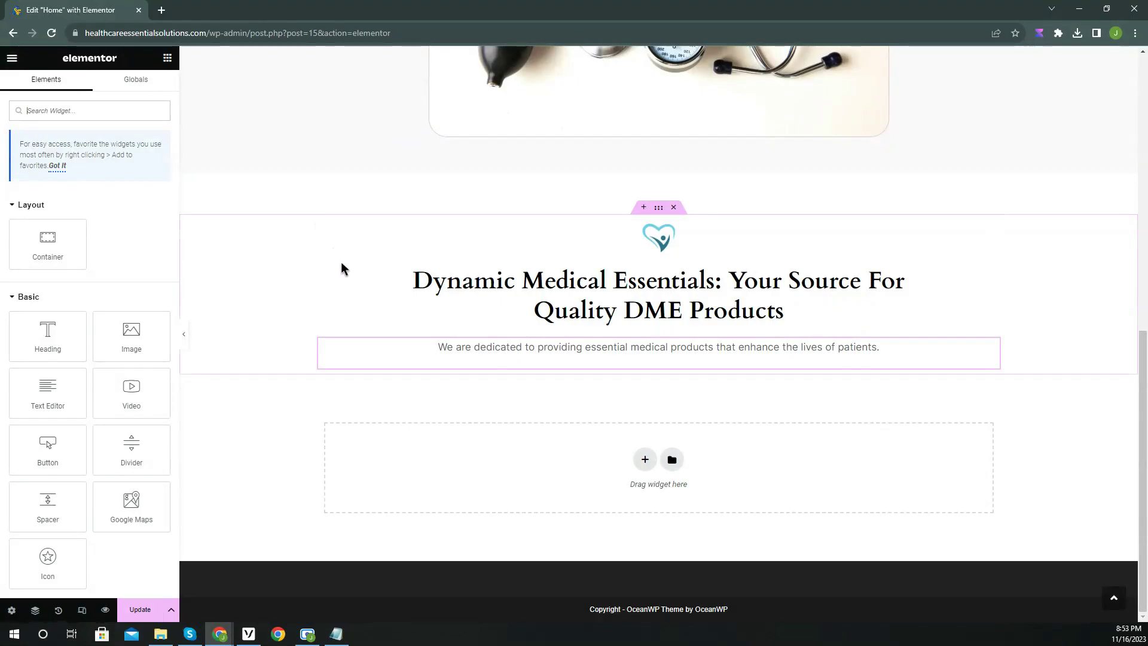
Insert a two-column row below the paragraph and place an Icon Box, found by searching 'icon', in the left column.
{"action": "left_click", "coordinate": [645, 459]}
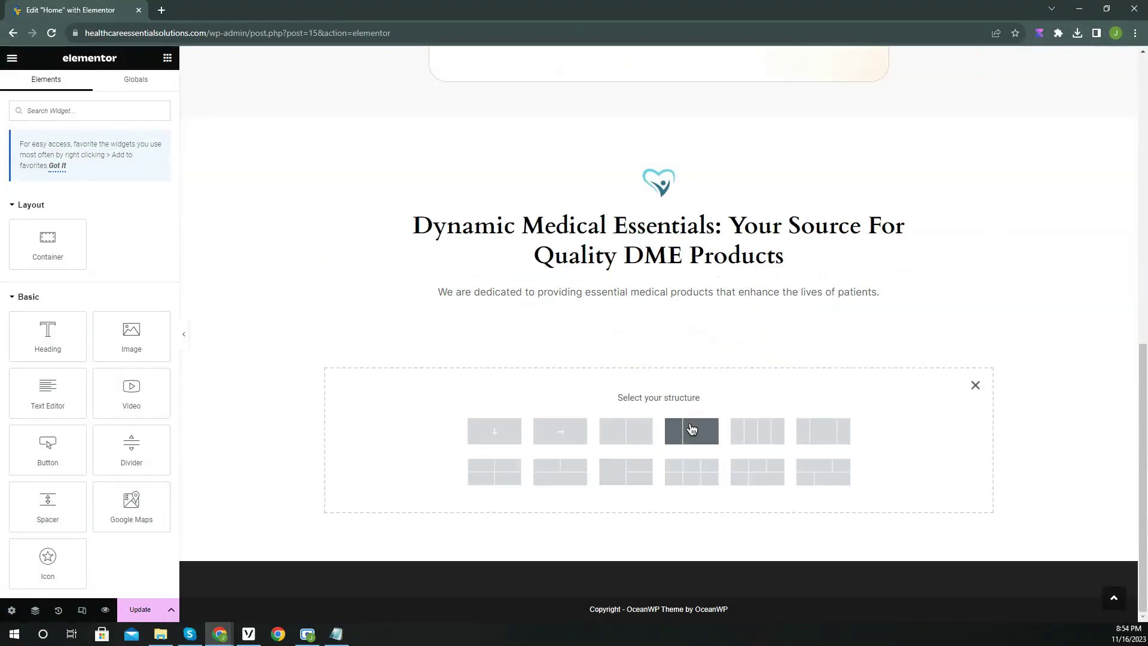
{"action": "left_click", "coordinate": [622, 434]}
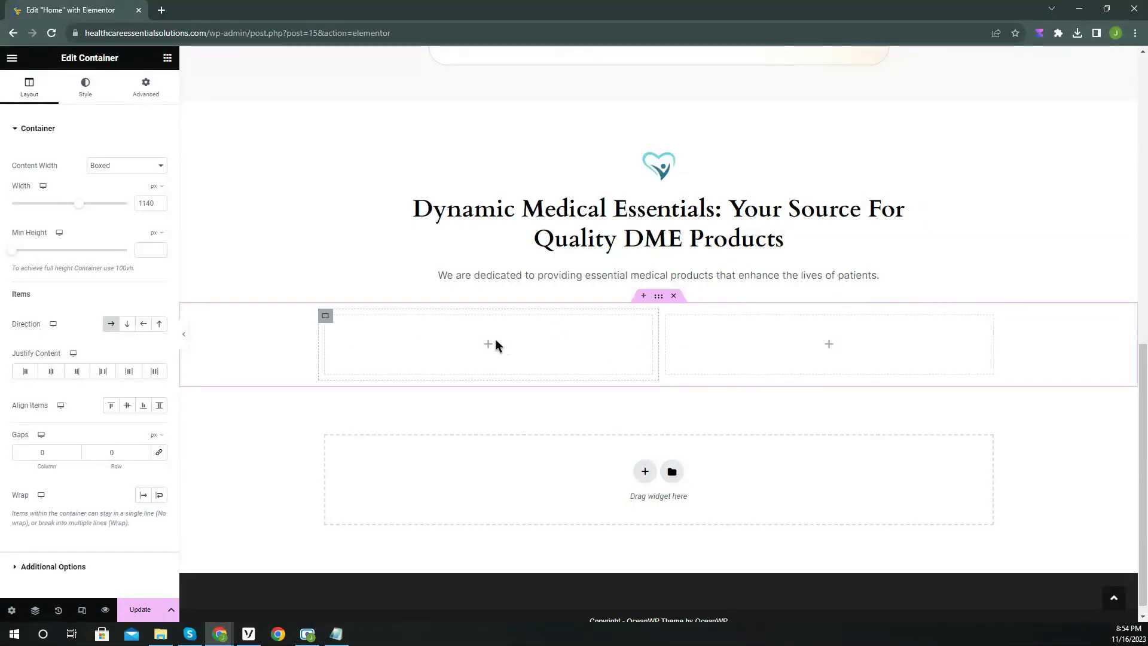
{"action": "left_click", "coordinate": [167, 59]}
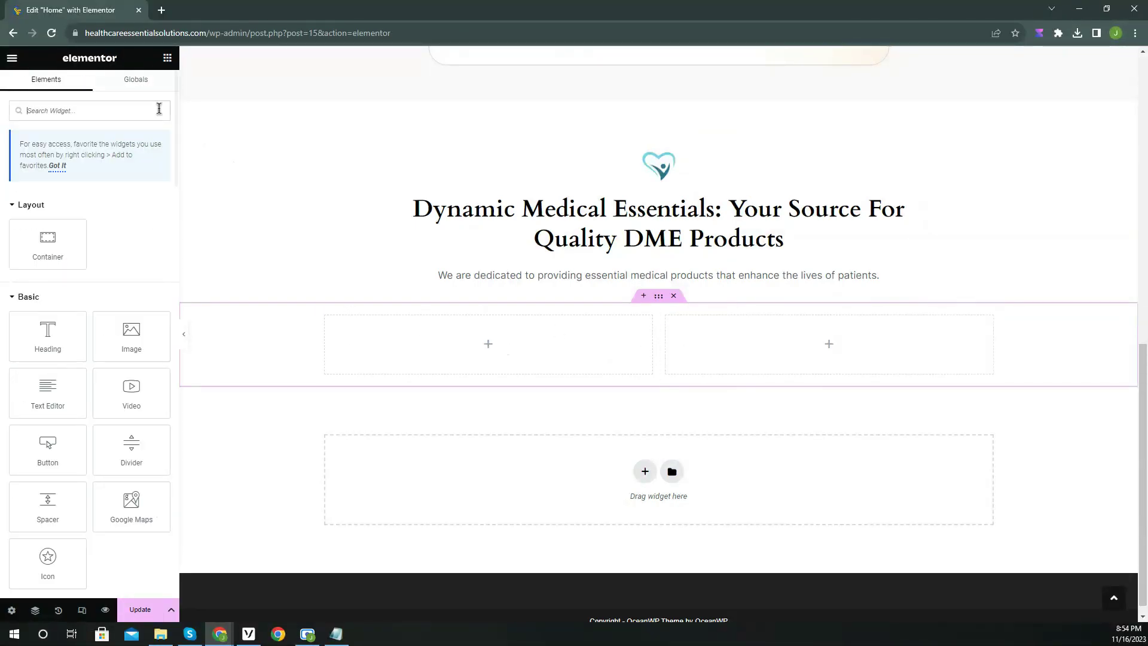
{"action": "type", "text": "icon"}
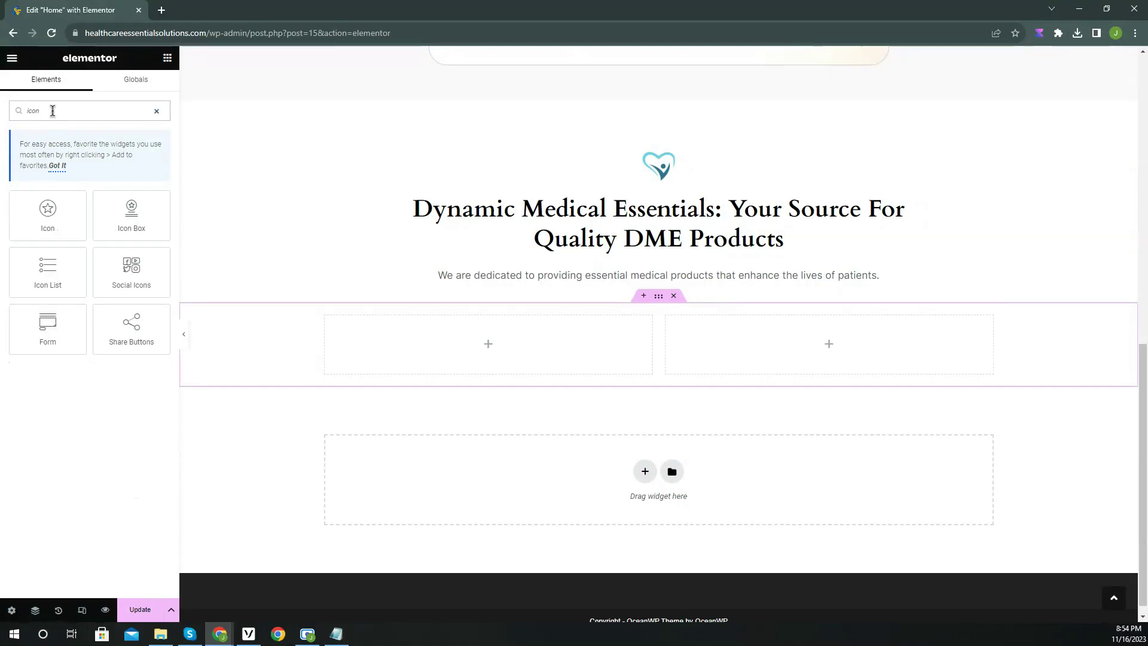
{"action": "left_click_drag", "start_coordinate": [100, 219], "coordinate": [399, 342]}
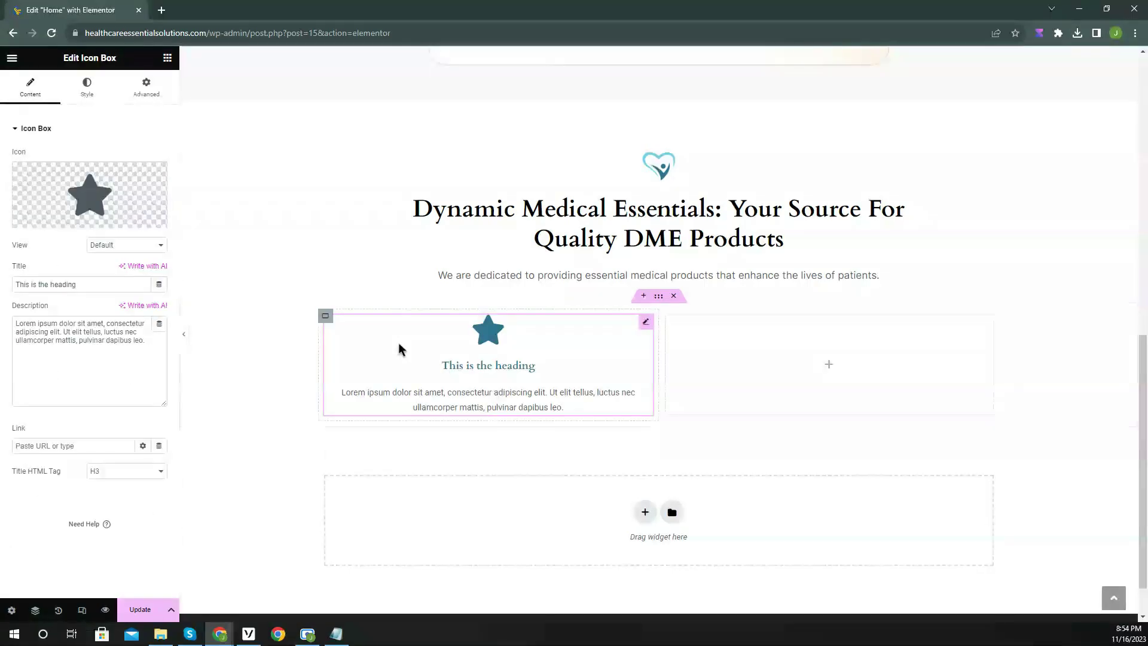
Give the icon box the info-circle icon, title 'Blood Glucose Monitors (Non Mail Order)' and its description.
{"action": "left_click", "coordinate": [90, 194]}
{"action": "left_click", "coordinate": [519, 153]}
{"action": "type", "text": "info"}
{"action": "left_click", "coordinate": [540, 223]}
{"action": "left_click", "coordinate": [913, 560]}
{"action": "triple_click", "coordinate": [80, 284]}
{"action": "type", "text": "B"}
{"action": "type", "text": "lood Glucose Monitors (Non Mail Order)"}
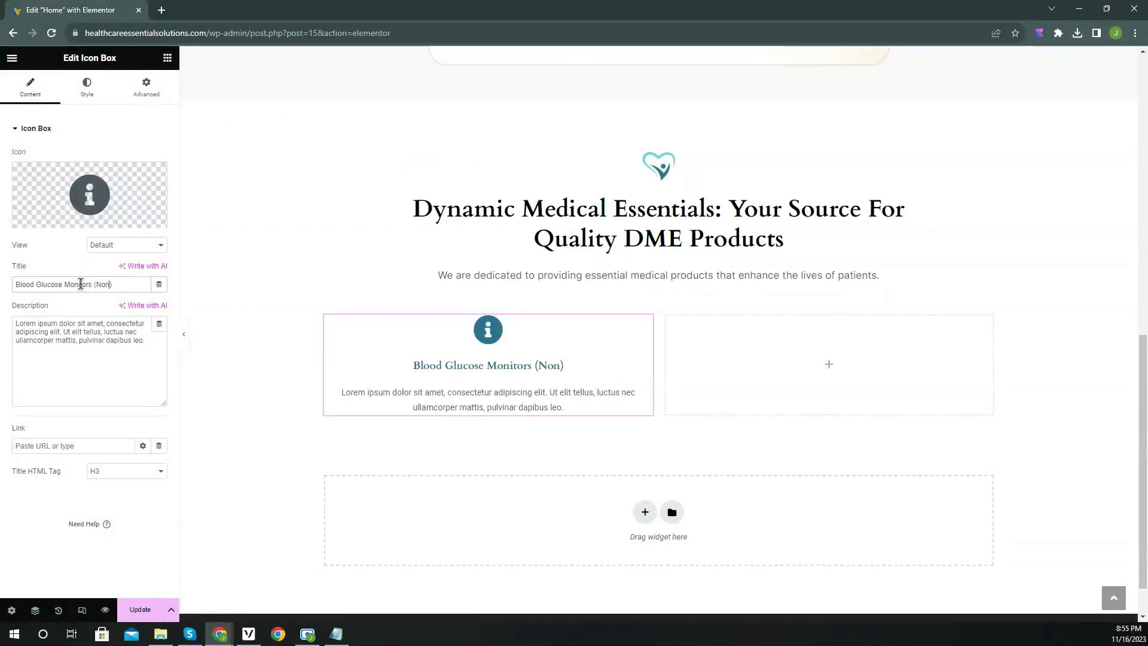
{"action": "triple_click", "coordinate": [80, 341]}
{"action": "type", "text": "Non-mail order options offer immediate ac"}
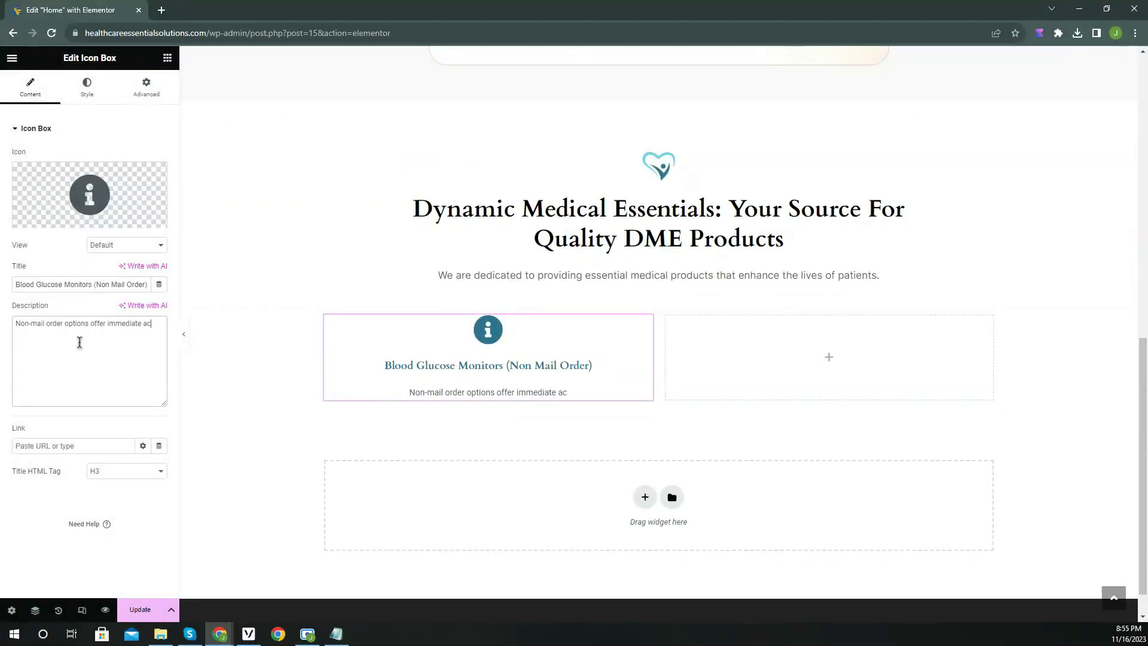
{"action": "type", "text": "cess and in-person assistance, ensuring seamless diabetes management."}
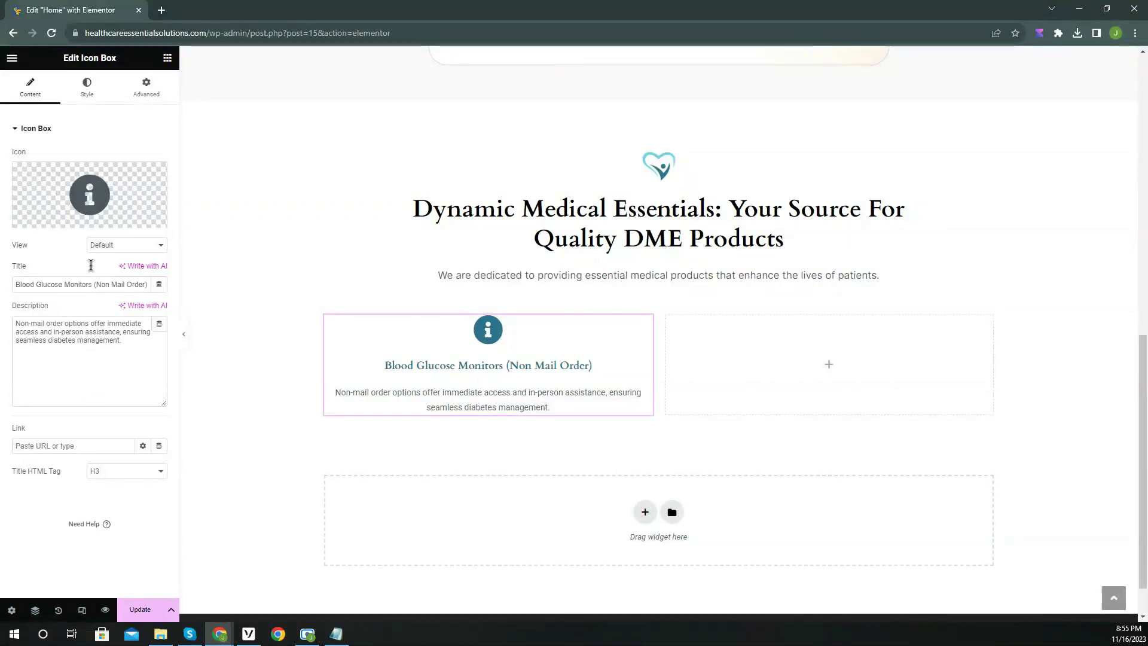
Style the icon box: sans-serif title, global description font, title spacing 10, description line height 22.
{"action": "left_click", "coordinate": [87, 101]}
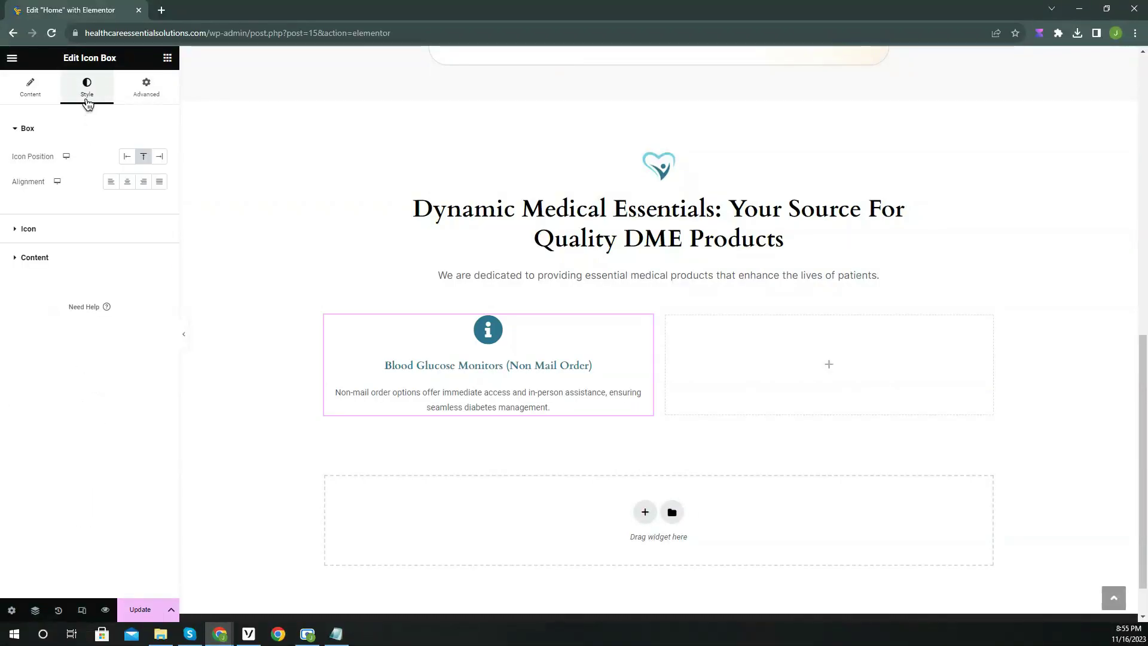
{"action": "left_click", "coordinate": [98, 229]}
{"action": "left_click", "coordinate": [160, 245]}
{"action": "left_click", "coordinate": [90, 371]}
{"action": "left_click", "coordinate": [144, 302]}
{"action": "left_click", "coordinate": [93, 288]}
{"action": "left_click", "coordinate": [160, 303]}
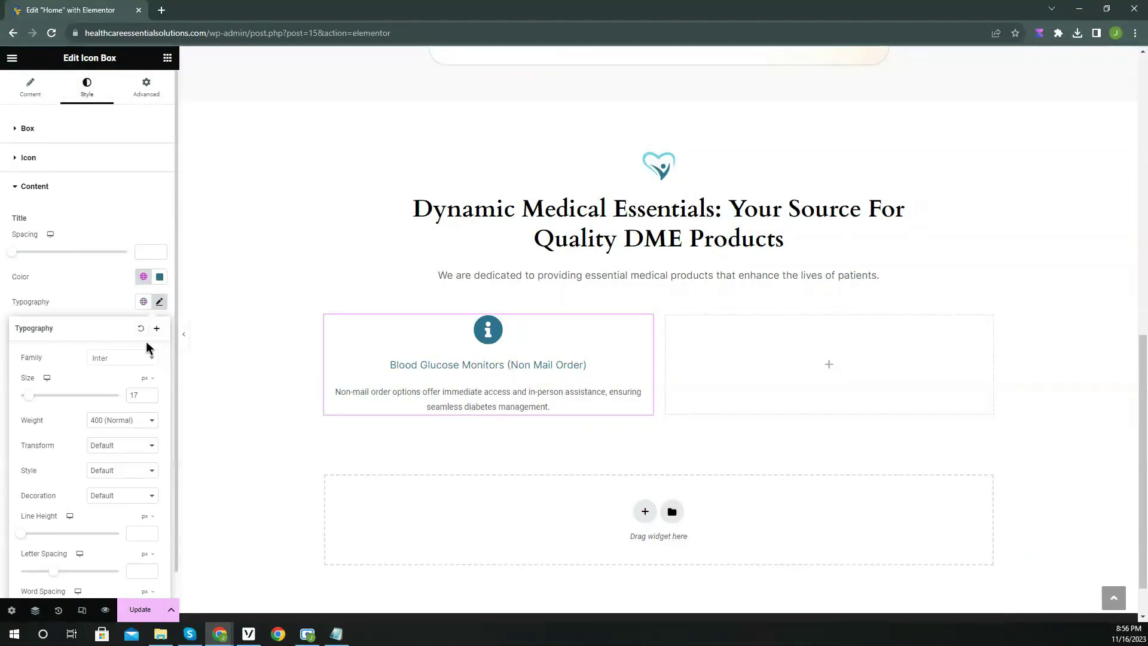
{"action": "left_click", "coordinate": [110, 302]}
{"action": "left_click", "coordinate": [143, 427]}
{"action": "left_click", "coordinate": [105, 488]}
{"action": "left_click_drag", "start_coordinate": [13, 252], "coordinate": [23, 252]}
{"action": "left_click", "coordinate": [160, 428]}
{"action": "scroll", "coordinate": [146, 477], "scroll_direction": "down", "scroll_amount": 2}
{"action": "left_click_drag", "start_coordinate": [21, 539], "coordinate": [43, 540]}
{"action": "left_click", "coordinate": [106, 302]}
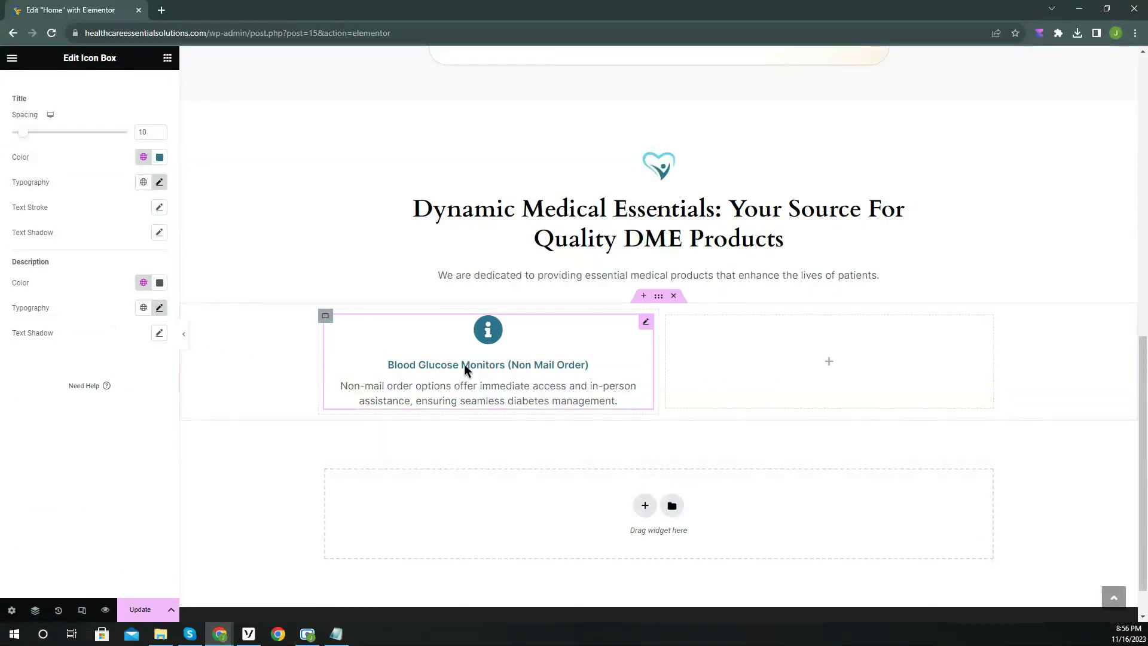
Paste a second icon box titled 'Blood Glucose Monitors (Mail Order)' with new description and light-blue icon.
{"action": "right_click", "coordinate": [647, 326]}
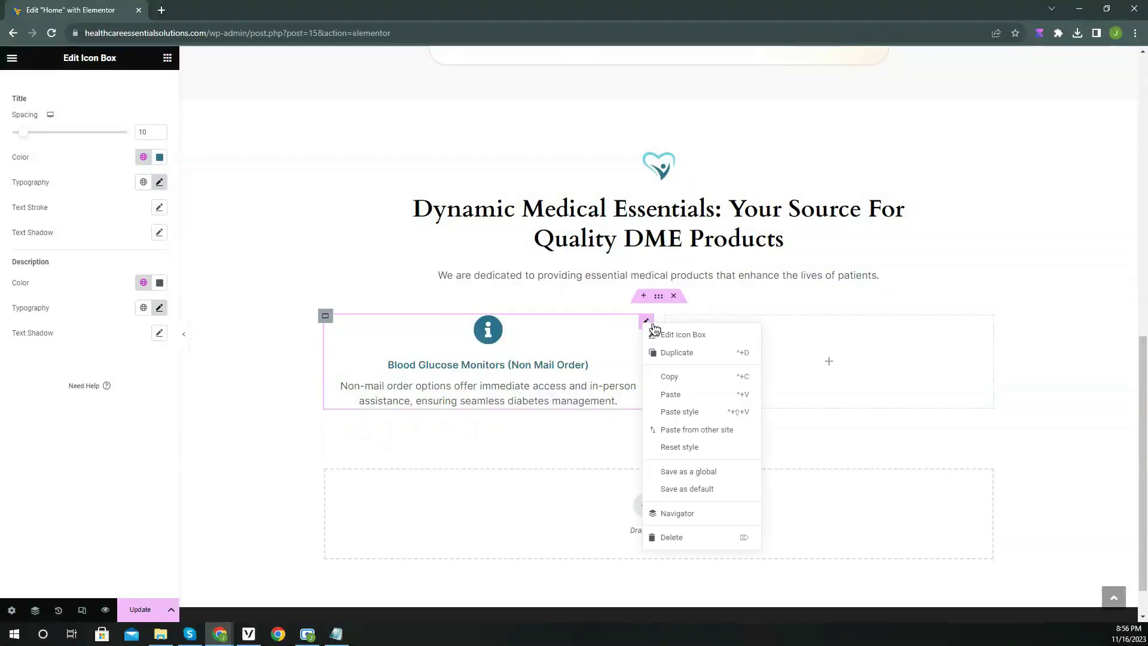
{"action": "left_click", "coordinate": [697, 379]}
{"action": "right_click", "coordinate": [758, 349]}
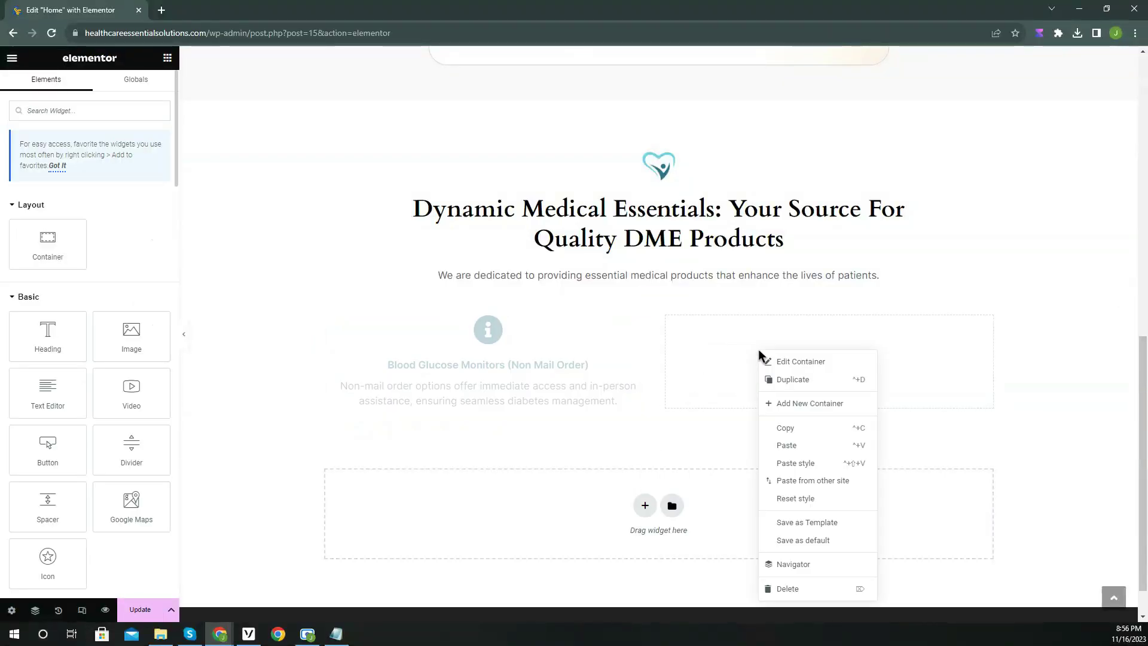
{"action": "left_click", "coordinate": [800, 451]}
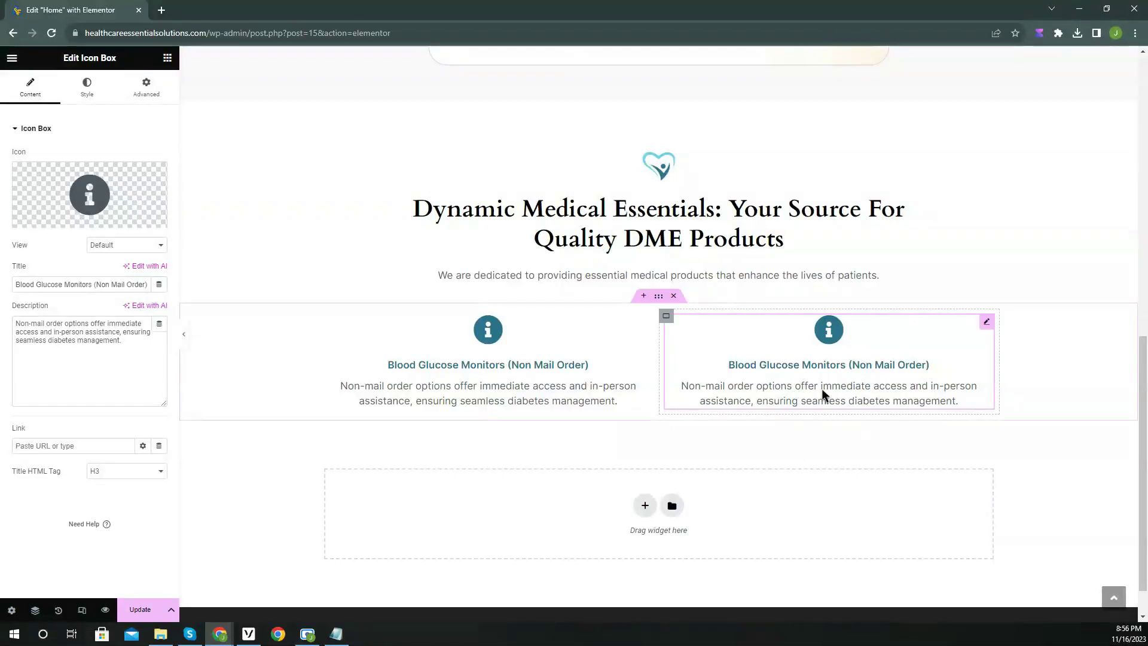
{"action": "left_click", "coordinate": [766, 389]}
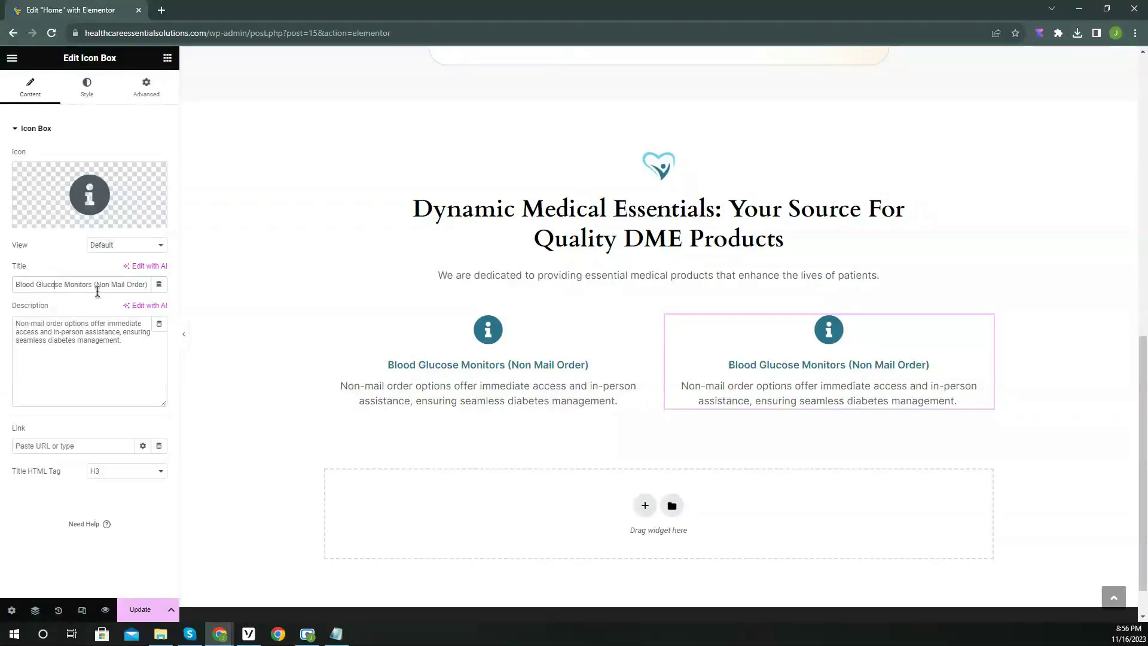
{"action": "left_click_drag", "start_coordinate": [109, 287], "coordinate": [100, 285]}
{"action": "key", "text": "Delete"}
{"action": "key", "text": "Delete"}
{"action": "left_click", "coordinate": [106, 348]}
{"action": "key", "text": "ctrl+a"}
{"action": "type", "text": "Mail order options ensure a steady supply of essential monitoring tools for improved health."}
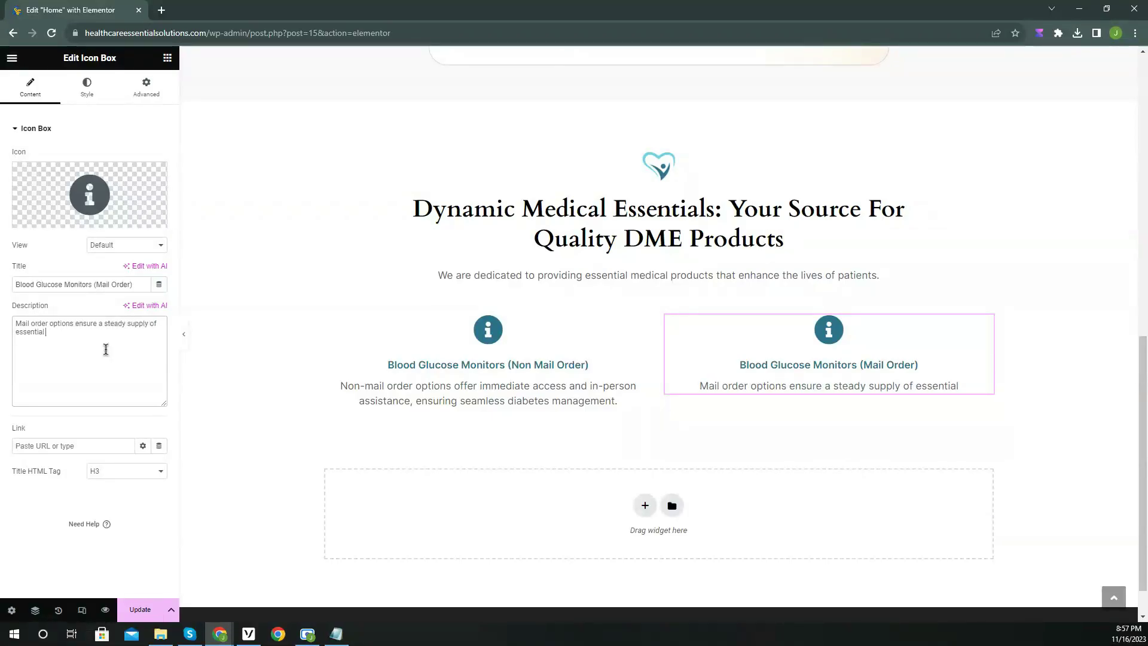
{"action": "left_click", "coordinate": [86, 88]}
{"action": "left_click", "coordinate": [144, 215]}
Paste a third icon box titled 'Canes and Crutches' with a mobility-aids description.
{"action": "right_click", "coordinate": [643, 326]}
{"action": "left_click", "coordinate": [671, 374]}
{"action": "triple_click", "coordinate": [54, 283]}
{"action": "type", "text": "Canes and Crutches"}
{"action": "left_click", "coordinate": [74, 345]}
{"action": "key", "text": "ctrl+a"}
{"action": "type", "text": "Mobility aids that provide support and stability for individuals with mobility challenges, allo"}
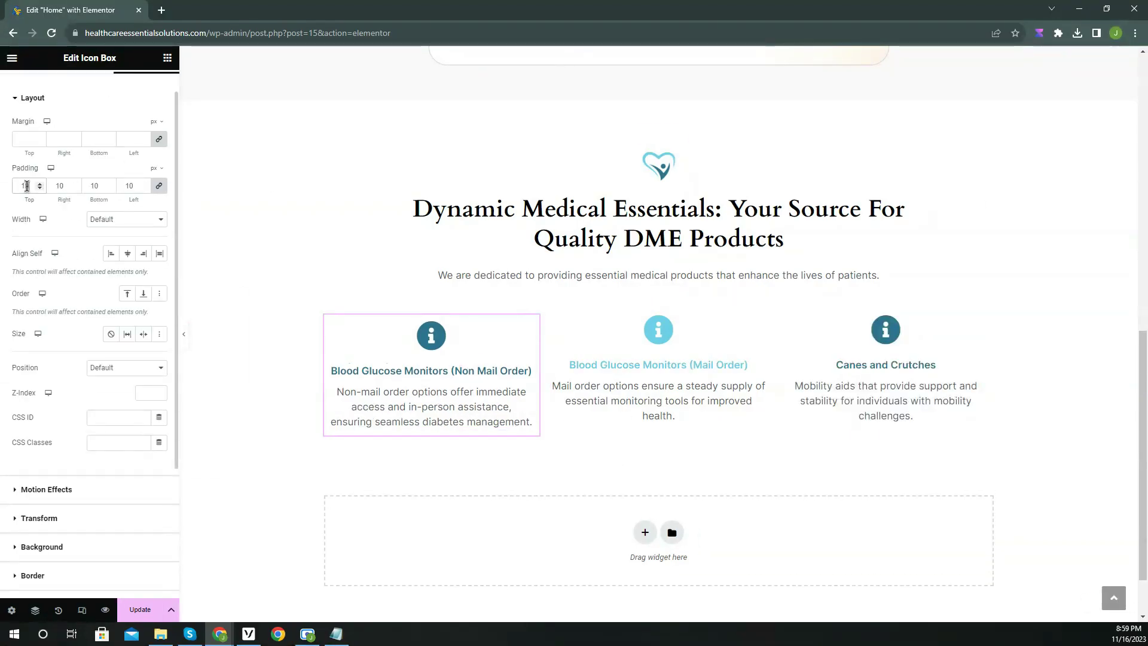
Give the first icon box a padding of 30 and bring up its options to reuse that styling.
{"action": "type", "text": "30"}
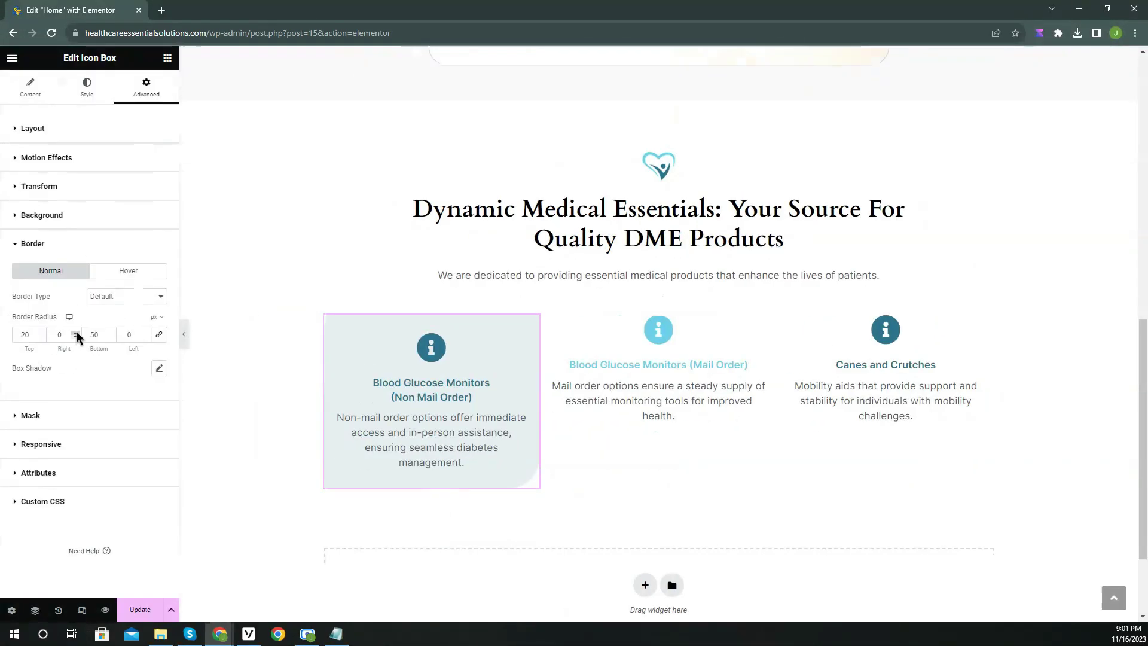
{"action": "right_click", "coordinate": [532, 328]}
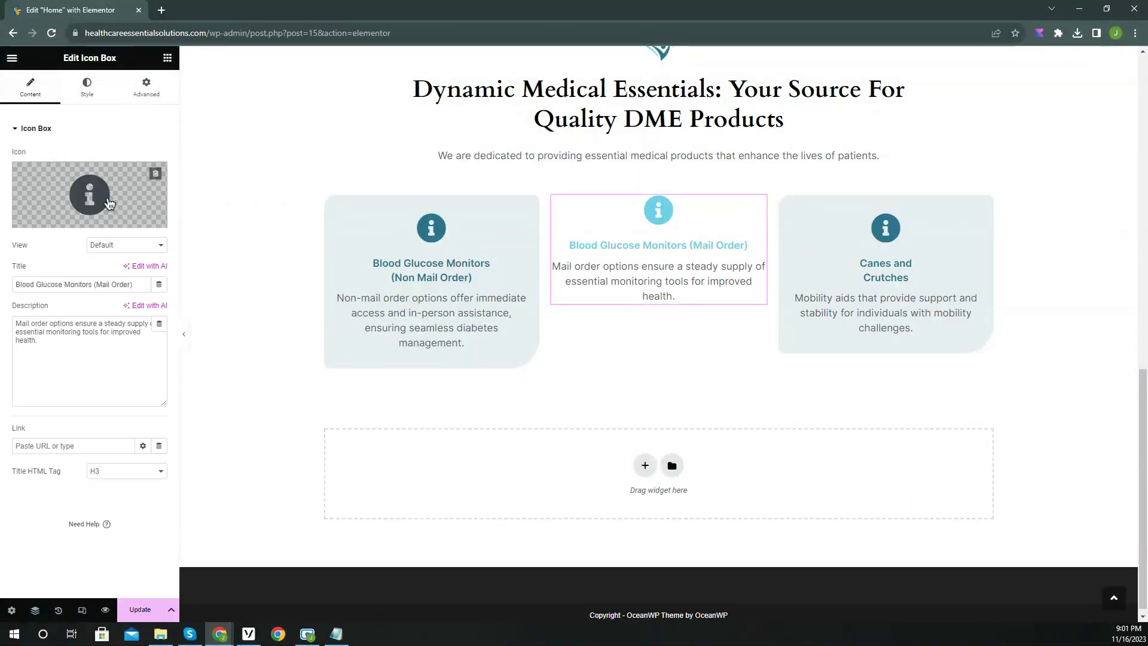
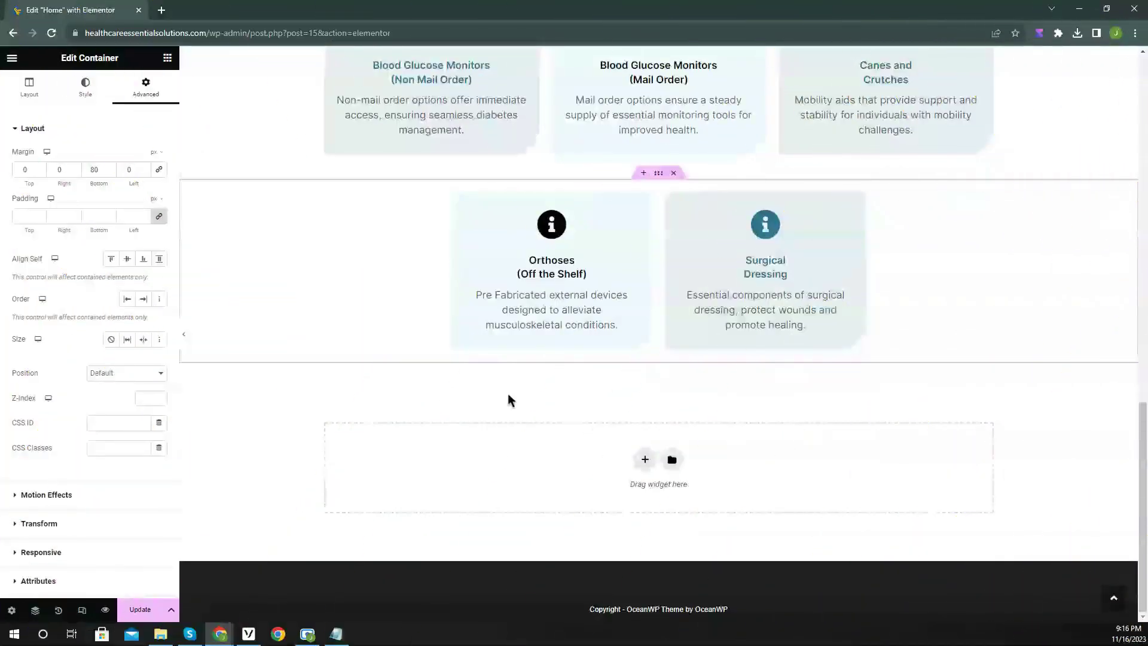
Add a two-column section below the product cards with a classic #111111 background.
{"action": "left_click", "coordinate": [644, 461]}
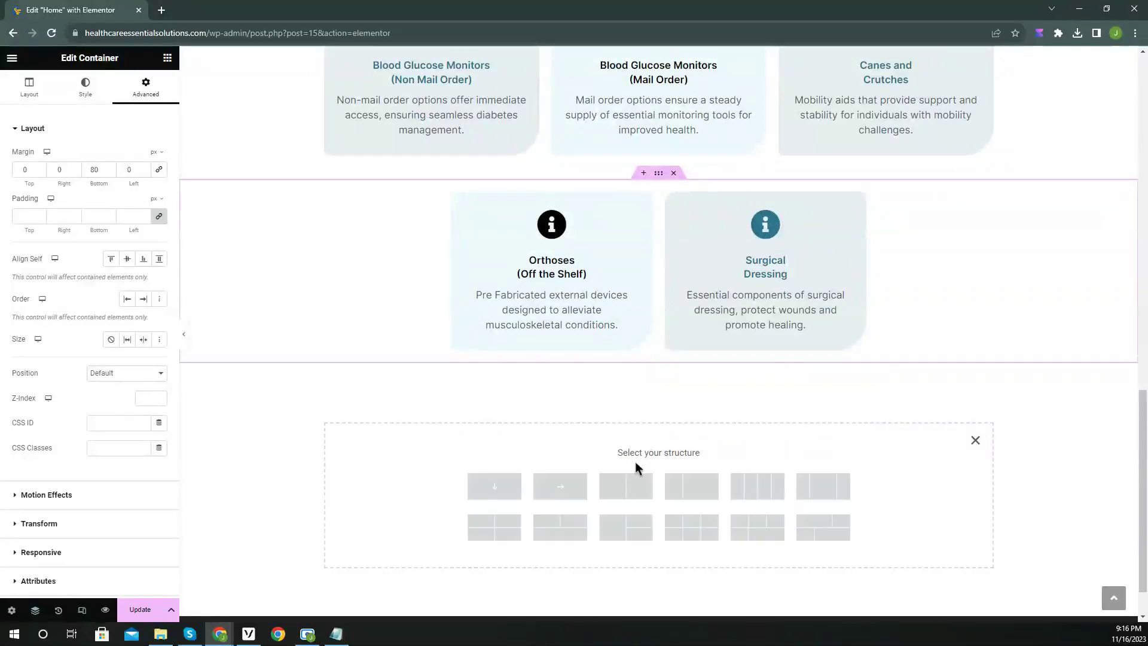
{"action": "left_click", "coordinate": [628, 485]}
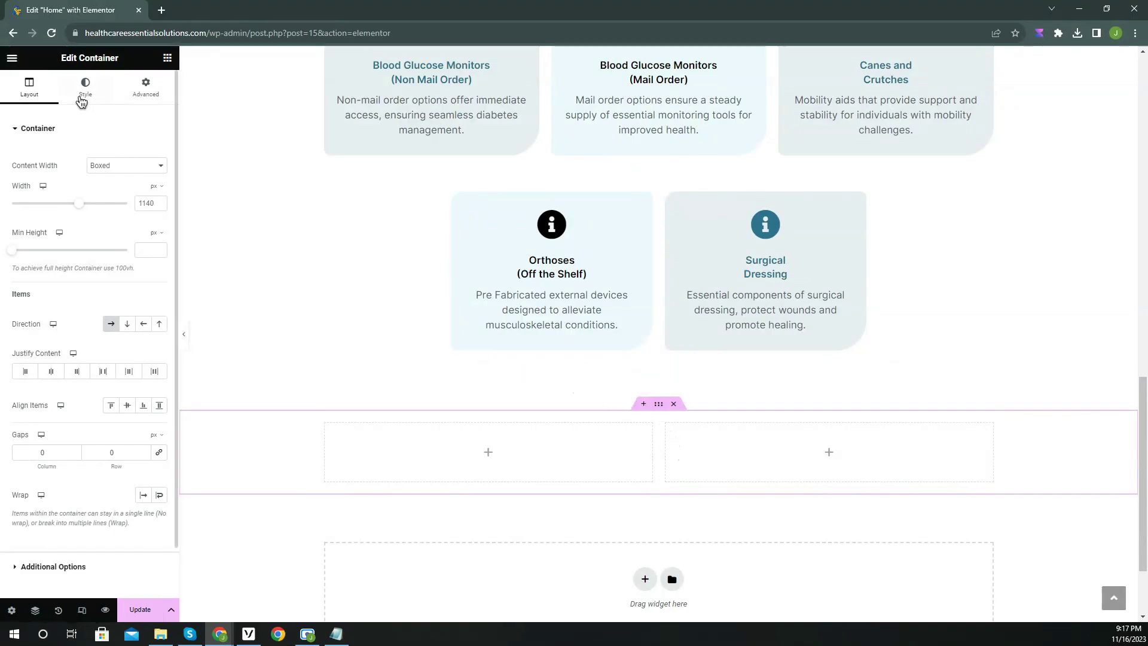
{"action": "left_click", "coordinate": [84, 88]}
{"action": "left_click", "coordinate": [112, 183]}
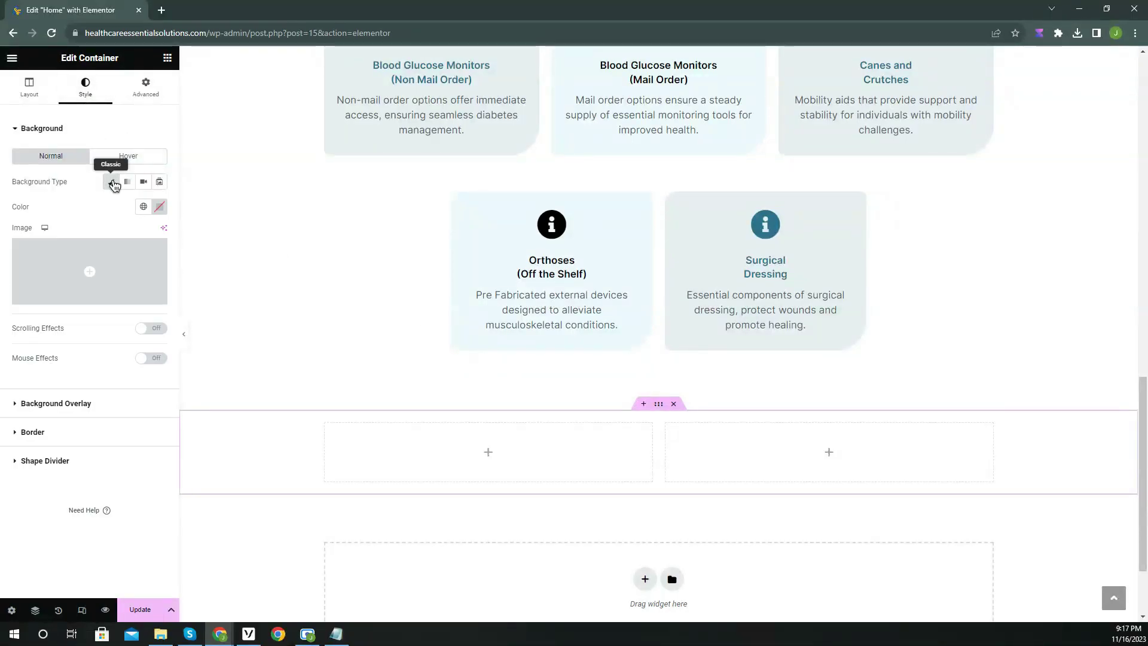
{"action": "left_click", "coordinate": [160, 207]}
{"action": "type", "text": "#111111"}
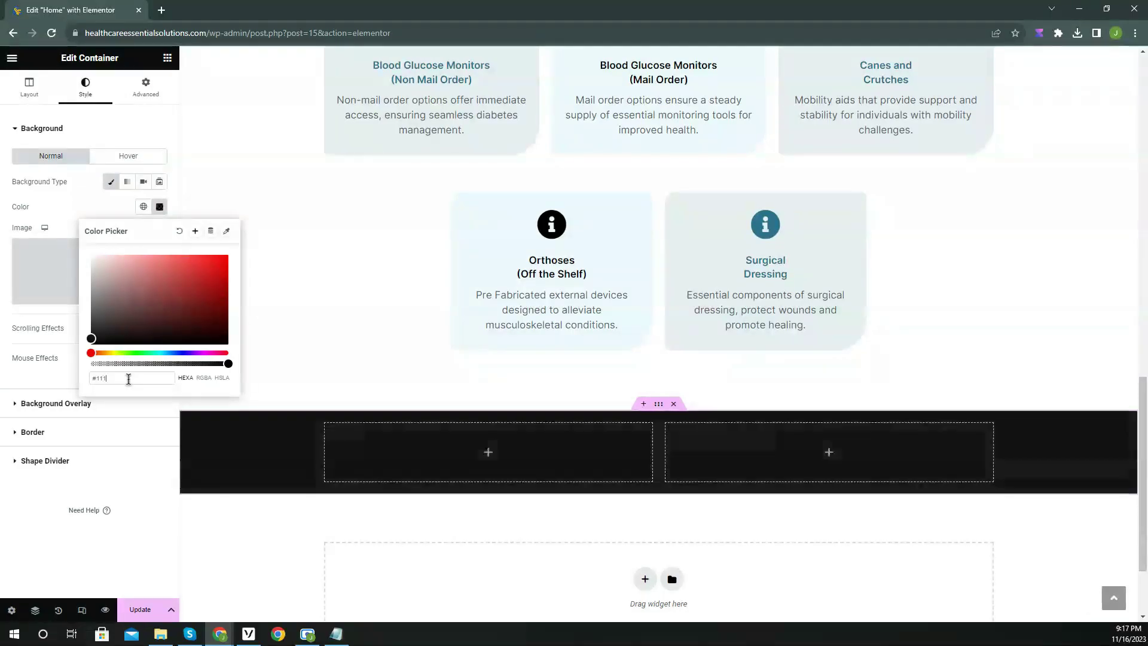
{"action": "left_click", "coordinate": [66, 341]}
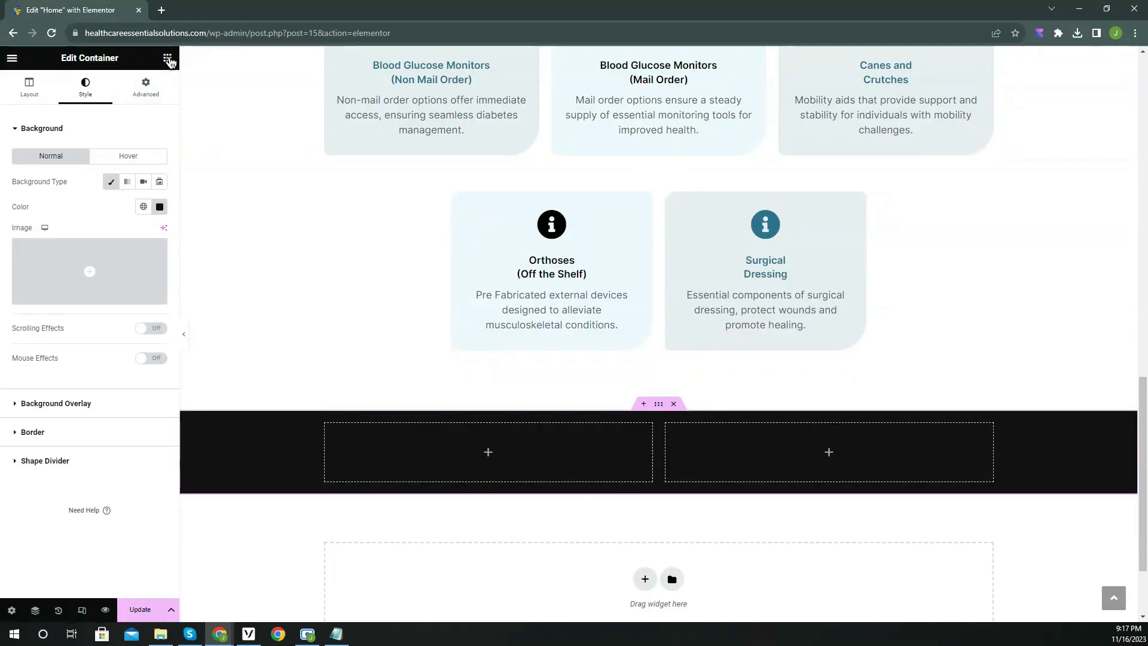
{"action": "left_click", "coordinate": [168, 59]}
Drop an Image widget in the left column and upload and insert banner-upper.png from Downloads.
{"action": "left_click_drag", "start_coordinate": [133, 340], "coordinate": [471, 447]}
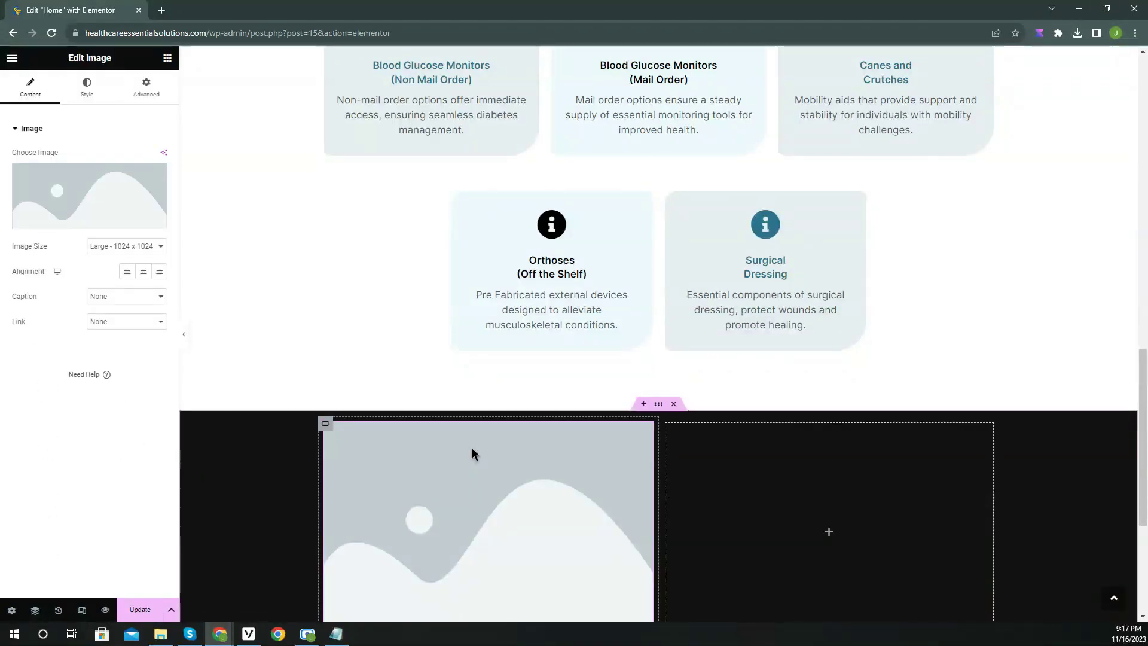
{"action": "scroll", "coordinate": [472, 451], "scroll_direction": "down", "scroll_amount": 3}
{"action": "scroll", "coordinate": [466, 441], "scroll_direction": "up", "scroll_amount": 1}
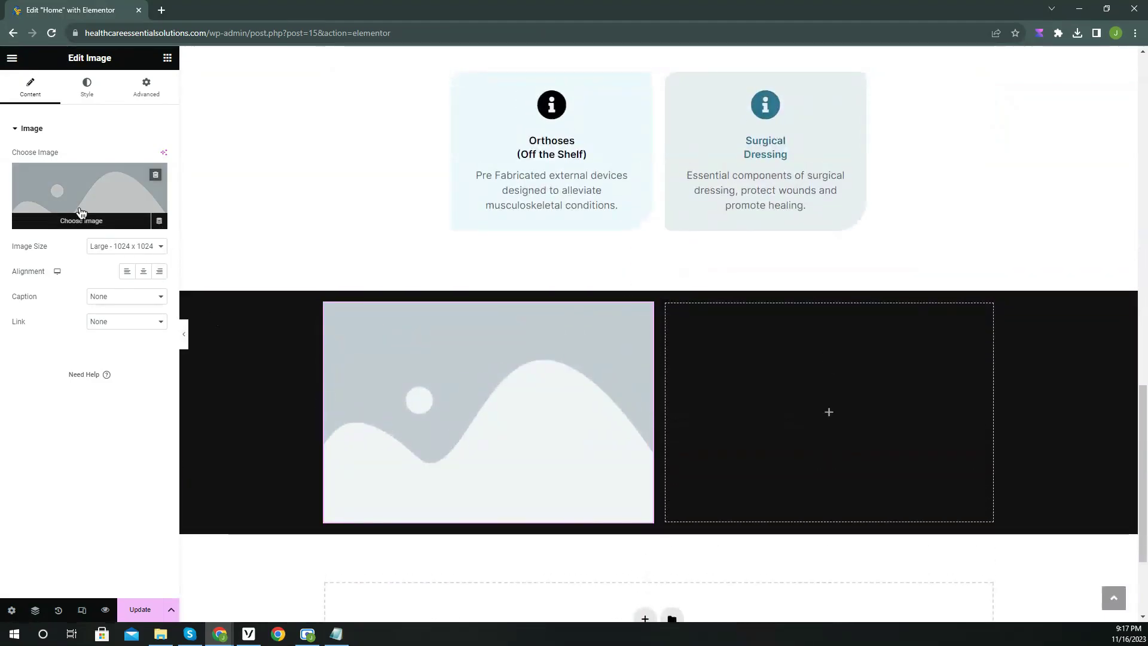
{"action": "left_click", "coordinate": [82, 213]}
{"action": "left_click", "coordinate": [172, 106]}
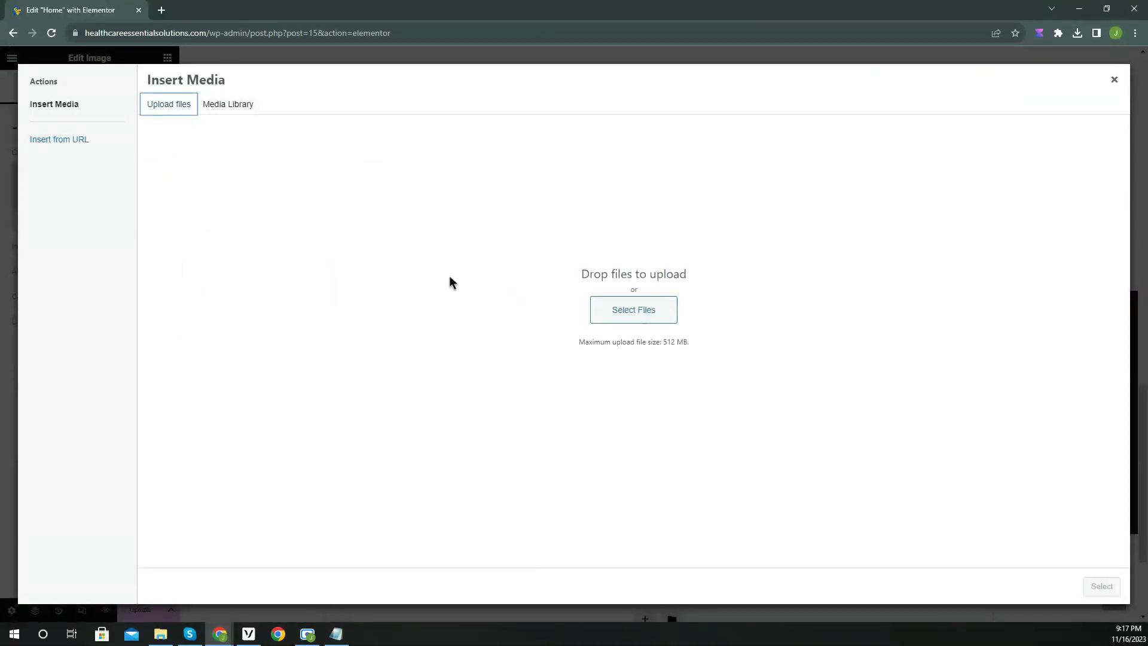
{"action": "left_click", "coordinate": [632, 309]}
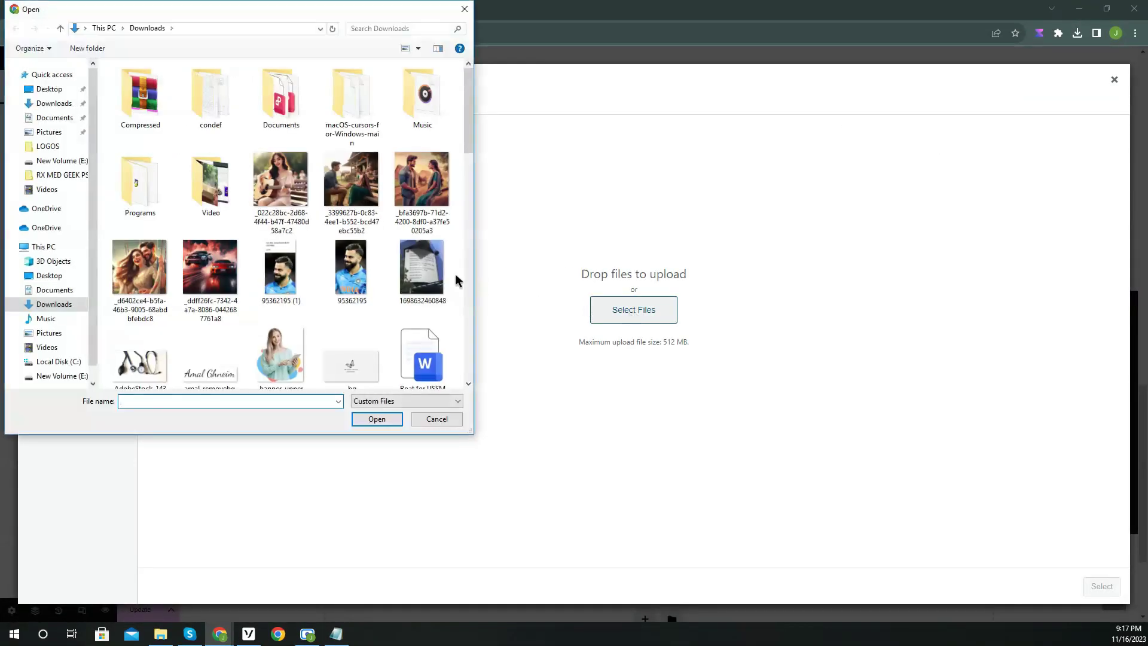
{"action": "scroll", "coordinate": [297, 259], "scroll_direction": "down", "scroll_amount": 2}
{"action": "left_click", "coordinate": [289, 267]}
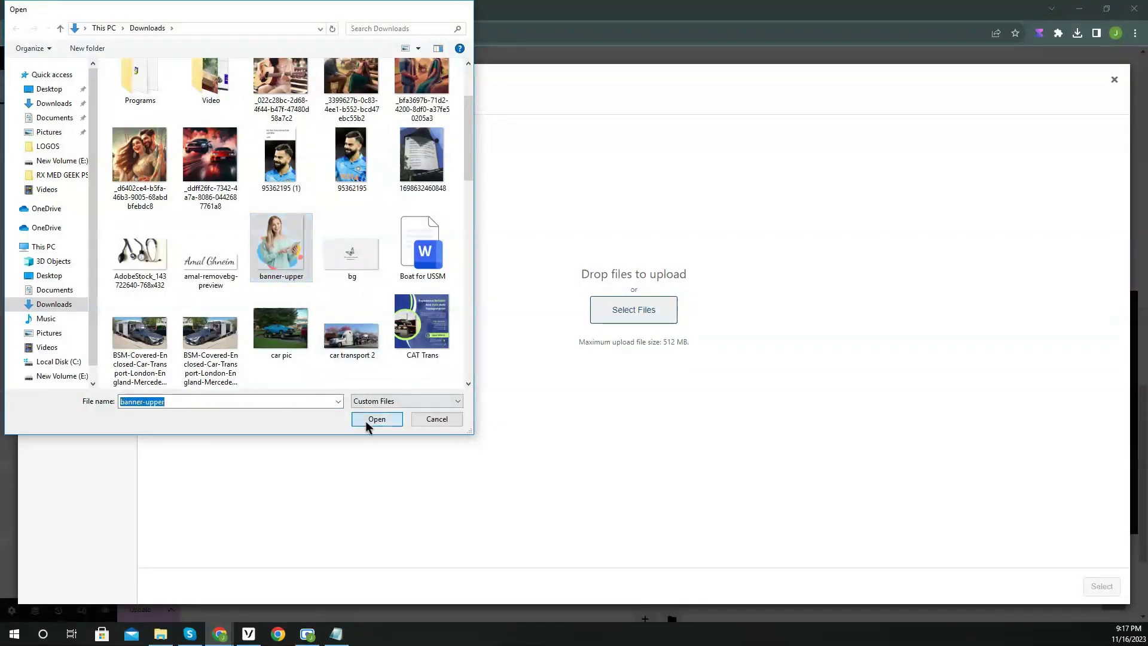
{"action": "left_click", "coordinate": [368, 421]}
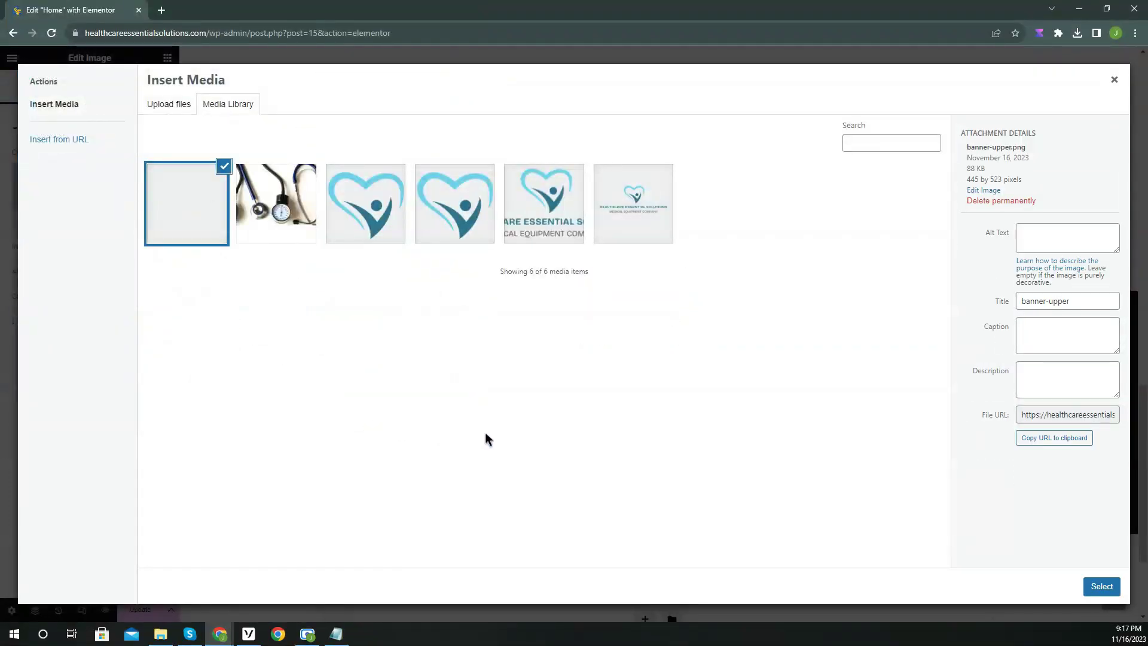
{"action": "left_click", "coordinate": [1102, 586]}
{"action": "scroll", "coordinate": [927, 524], "scroll_direction": "down", "scroll_amount": 3}
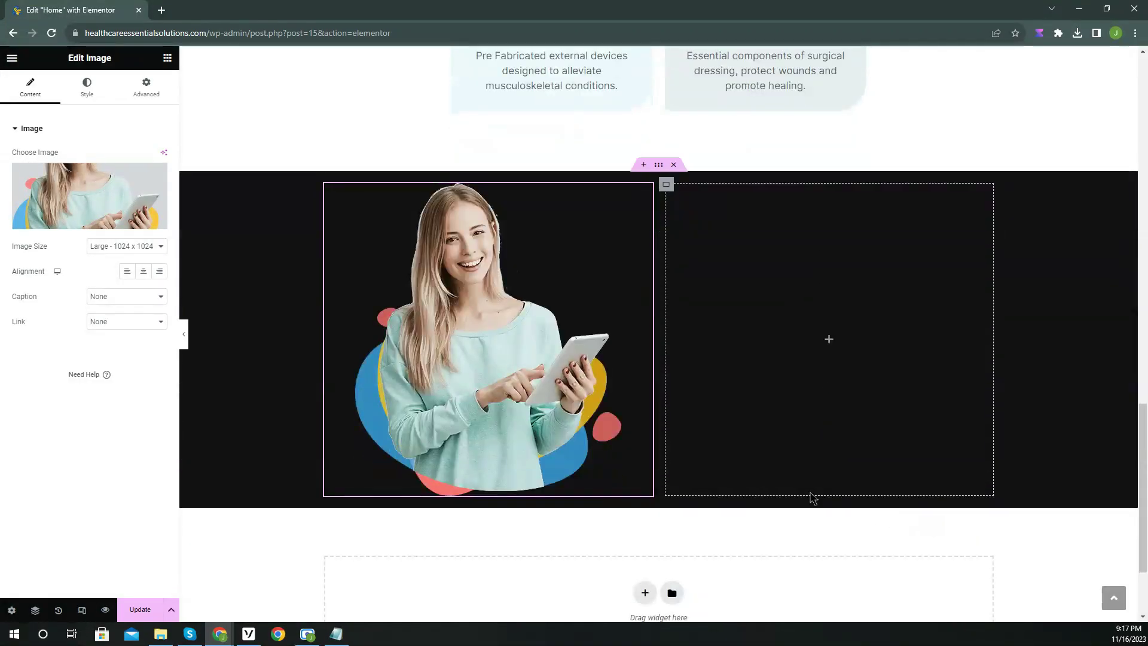
Add a Heading to the right column reading 'About Healthcare Essential Solutions DME'.
{"action": "left_click", "coordinate": [167, 59]}
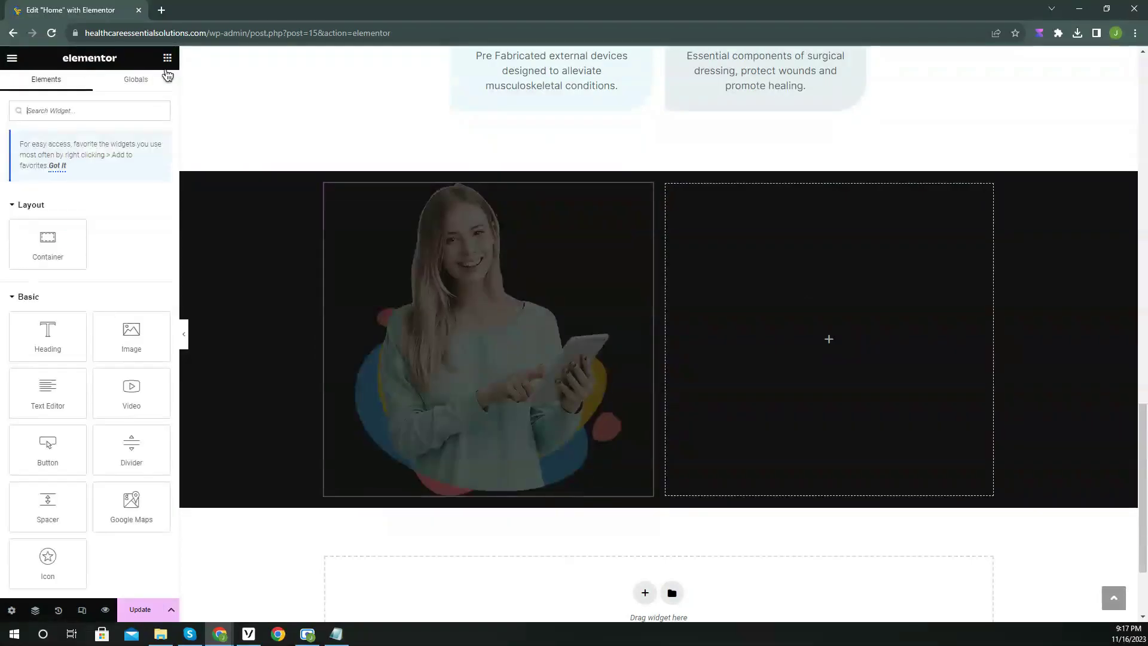
{"action": "left_click_drag", "start_coordinate": [46, 328], "coordinate": [842, 339]}
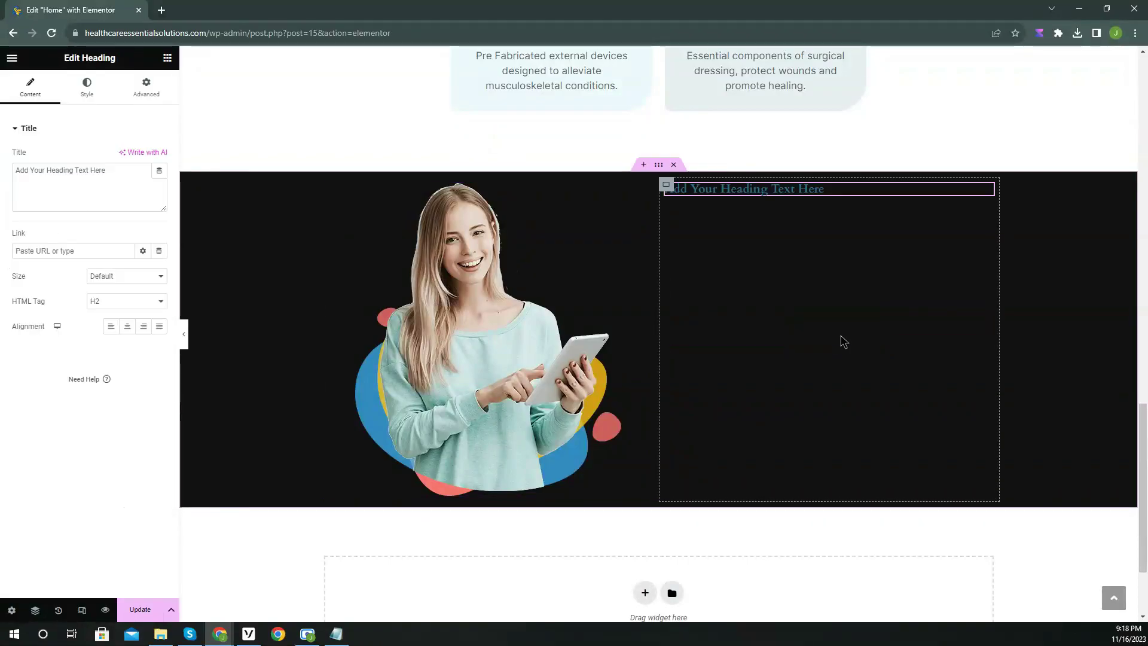
{"action": "triple_click", "coordinate": [44, 186]}
{"action": "type", "text": "Abo"}
{"action": "type", "text": "ssential Solutions DME"}
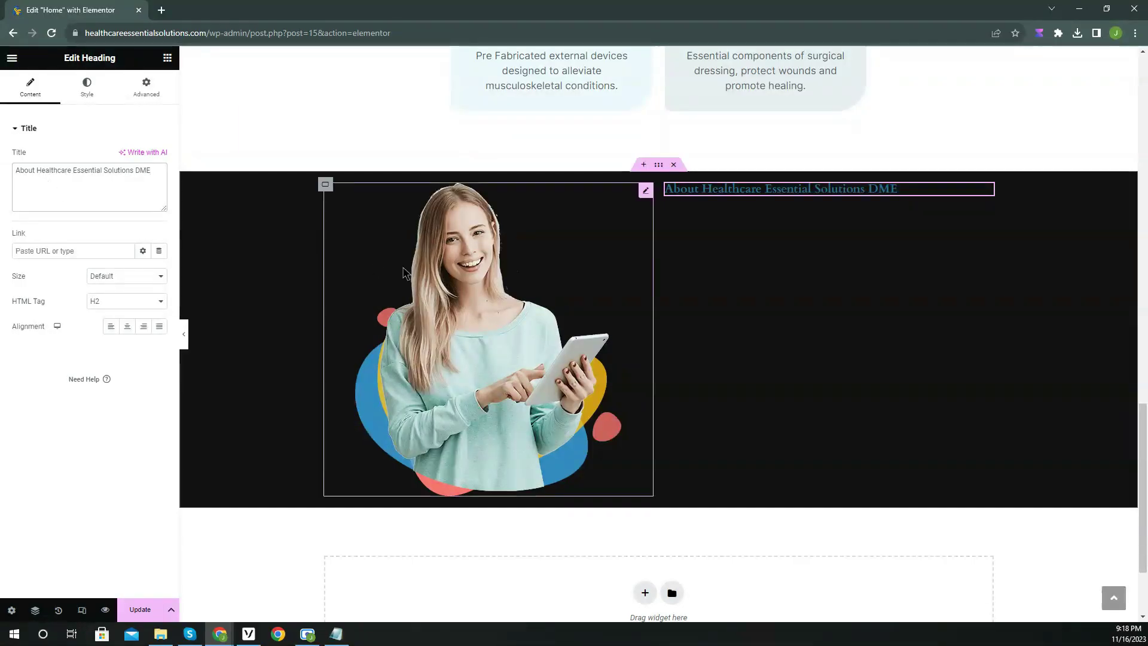
Copy the Dynamic Medical Essentials heading's style and paste it onto the About heading.
{"action": "scroll", "coordinate": [523, 287], "scroll_direction": "up", "scroll_amount": 8}
{"action": "right_click", "coordinate": [593, 150]}
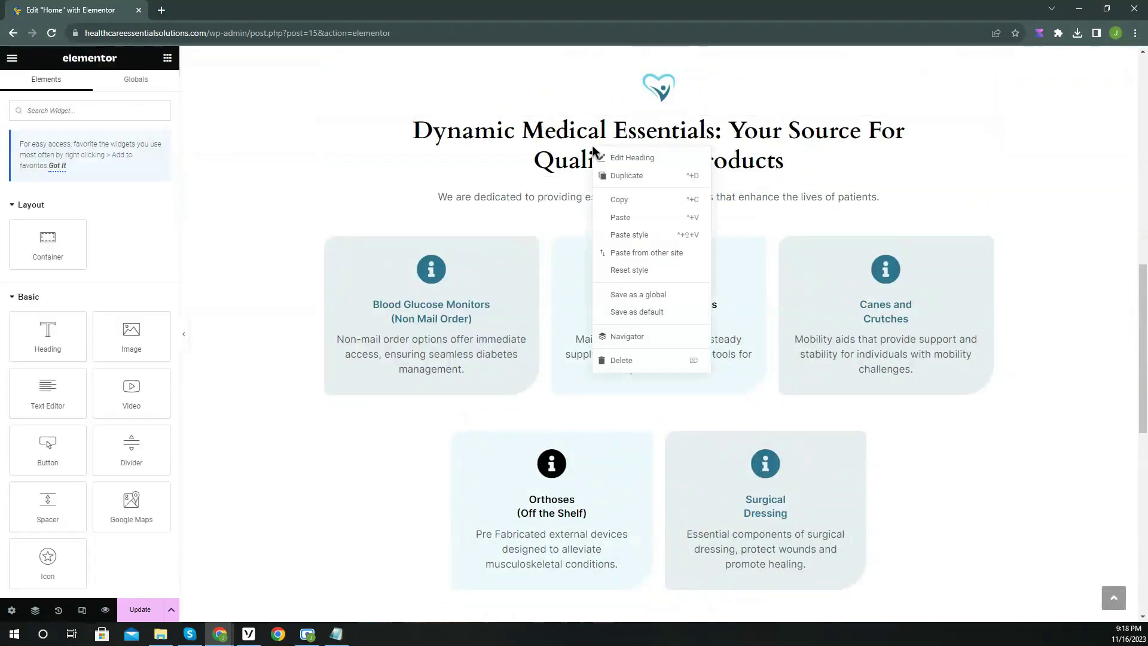
{"action": "left_click", "coordinate": [593, 147]}
{"action": "scroll", "coordinate": [601, 156], "scroll_direction": "up", "scroll_amount": 9}
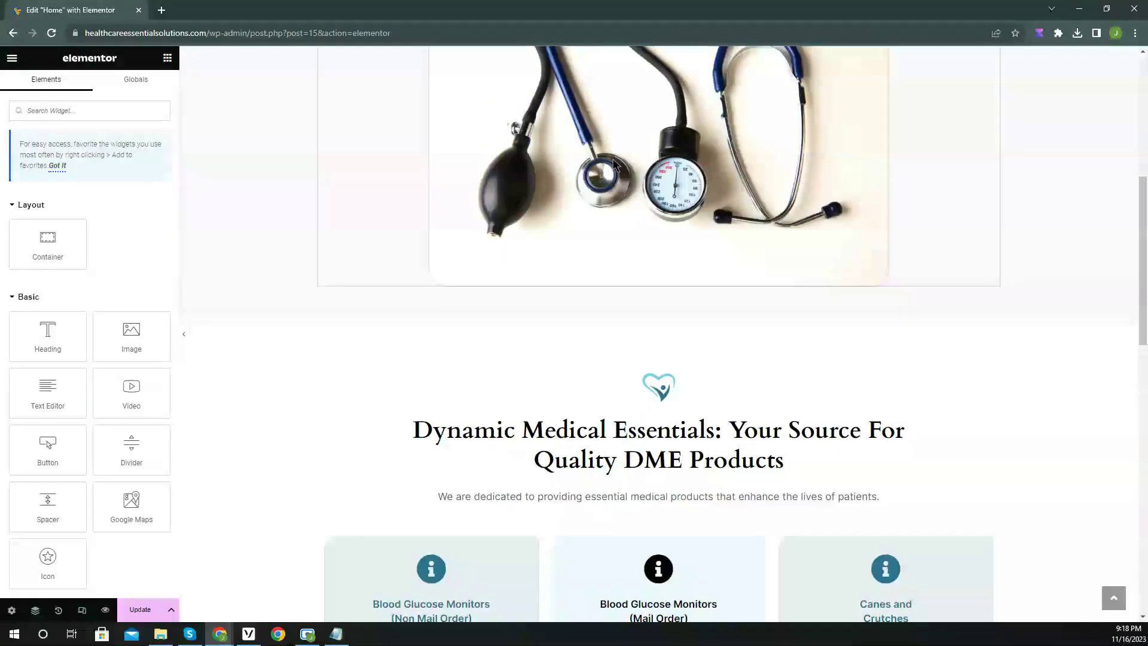
{"action": "scroll", "coordinate": [622, 188], "scroll_direction": "down", "scroll_amount": 6}
{"action": "right_click", "coordinate": [586, 313]}
{"action": "left_click", "coordinate": [644, 353]}
{"action": "scroll", "coordinate": [643, 357], "scroll_direction": "down", "scroll_amount": 10}
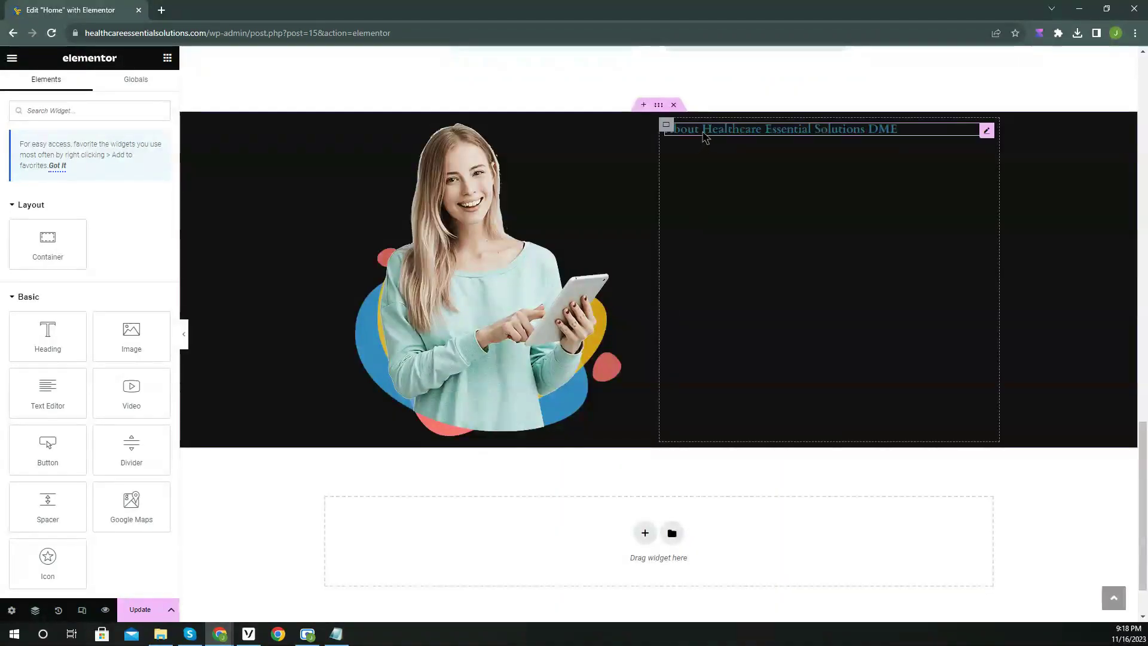
{"action": "right_click", "coordinate": [705, 137]}
{"action": "left_click", "coordinate": [757, 225]}
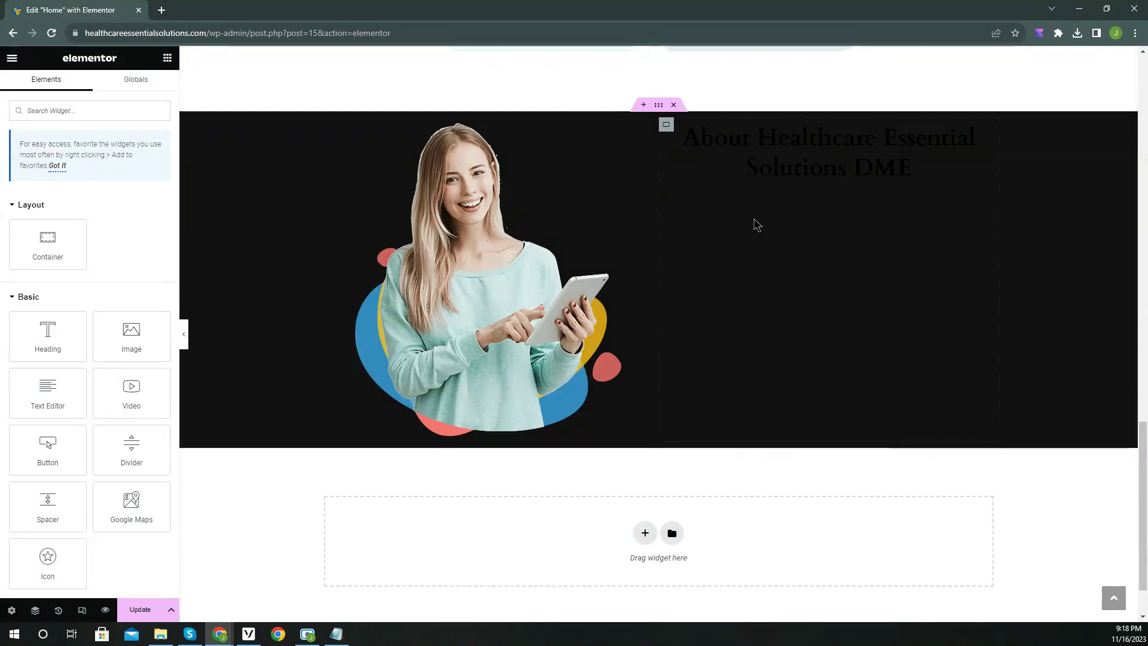
Make the About heading left-aligned and white, with font size 32 and line height 43.
{"action": "left_click", "coordinate": [763, 159]}
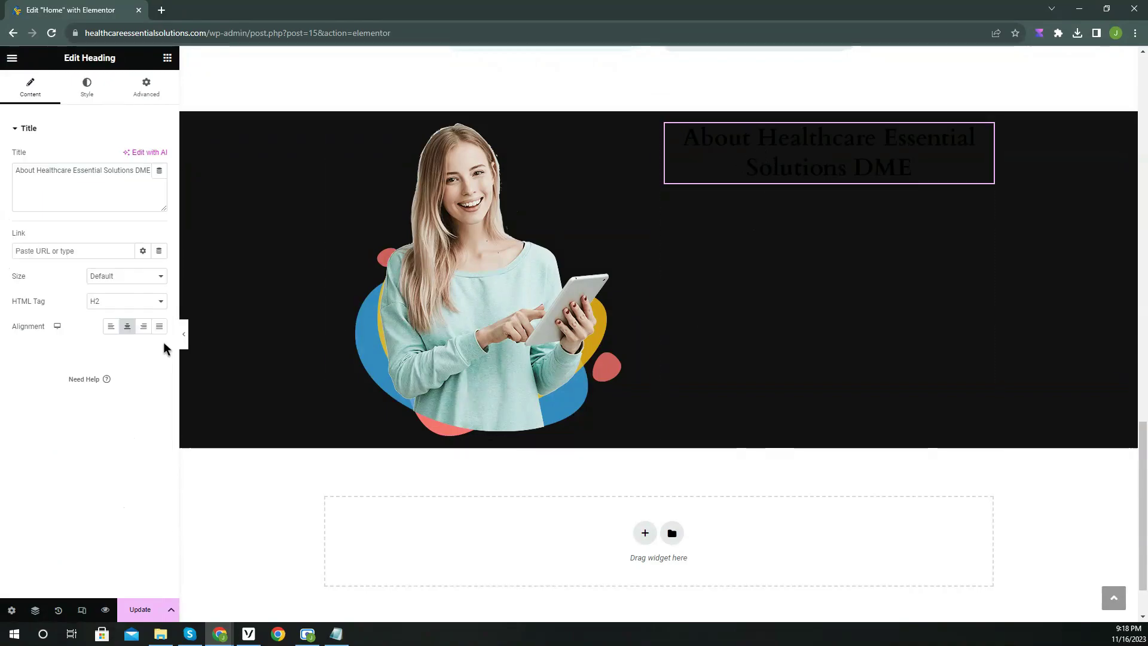
{"action": "left_click", "coordinate": [111, 325]}
{"action": "left_click", "coordinate": [87, 87]}
{"action": "left_click", "coordinate": [159, 156]}
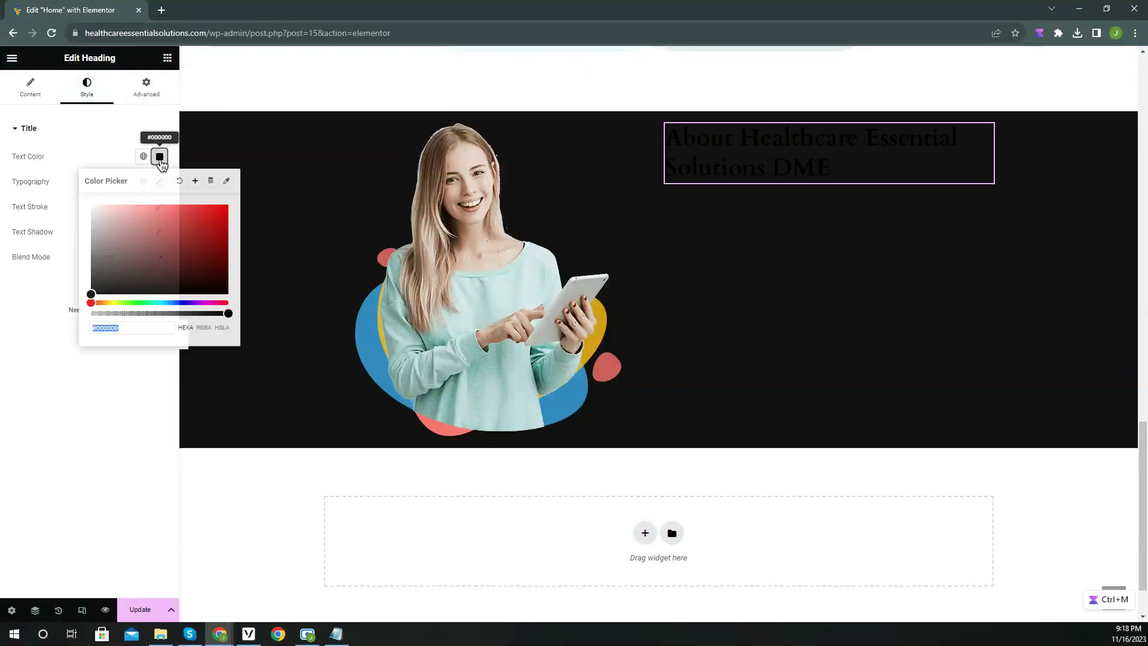
{"action": "left_click", "coordinate": [70, 197]}
{"action": "left_click", "coordinate": [159, 182]}
{"action": "left_click", "coordinate": [154, 278]}
{"action": "left_click_drag", "start_coordinate": [70, 414], "coordinate": [63, 414]}
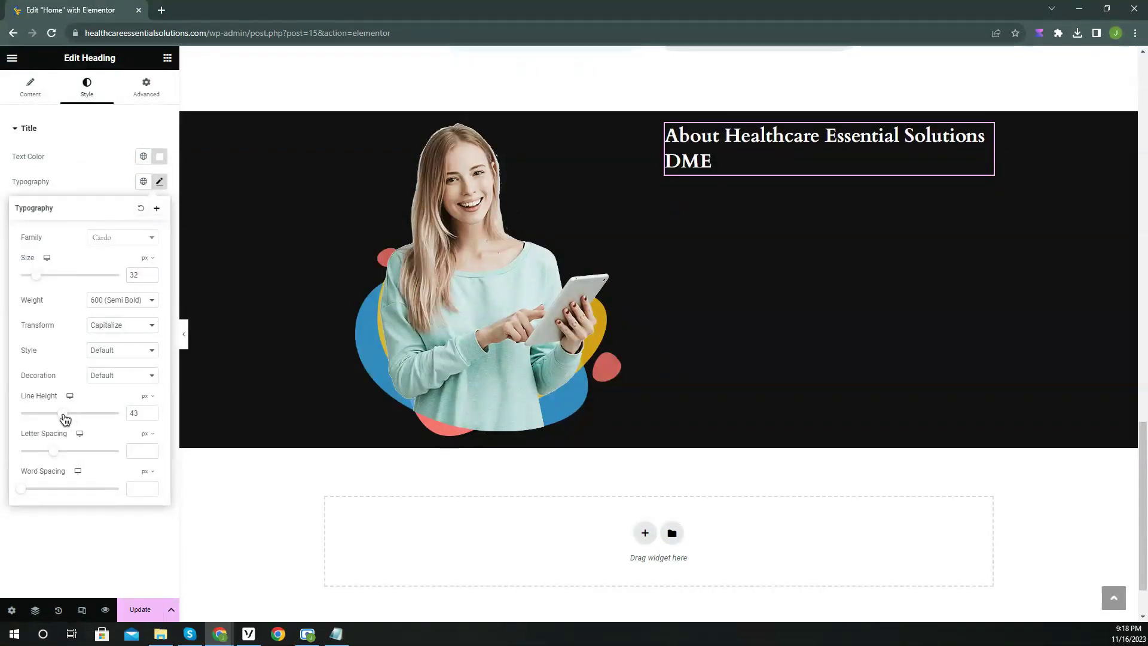
{"action": "left_click", "coordinate": [155, 272]}
{"action": "left_click", "coordinate": [82, 191]}
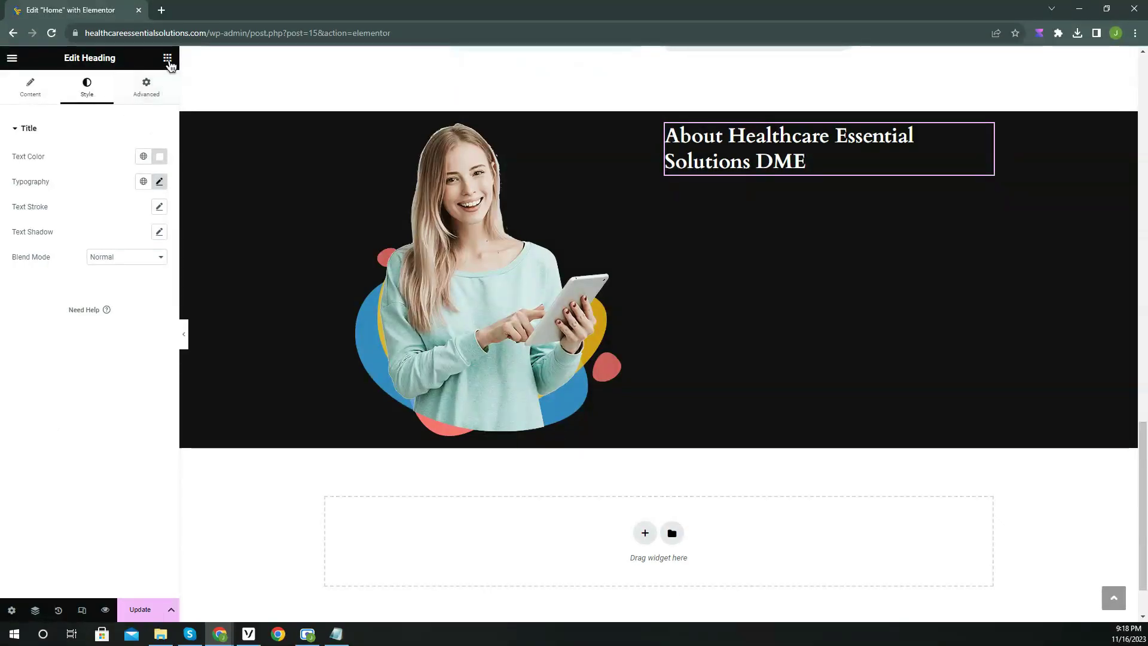
Add a Text Editor below the heading with two paragraphs describing the DME solutions.
{"action": "left_click", "coordinate": [167, 60]}
{"action": "left_click_drag", "start_coordinate": [81, 393], "coordinate": [799, 206]}
{"action": "left_click", "coordinate": [35, 305]}
{"action": "key", "text": "ctrl+a"}
{"action": "type", "text": "With a wide range of reliable and innovatice DME solutions, we strive to meet your healthcare needs with utmost care and professionalism"}
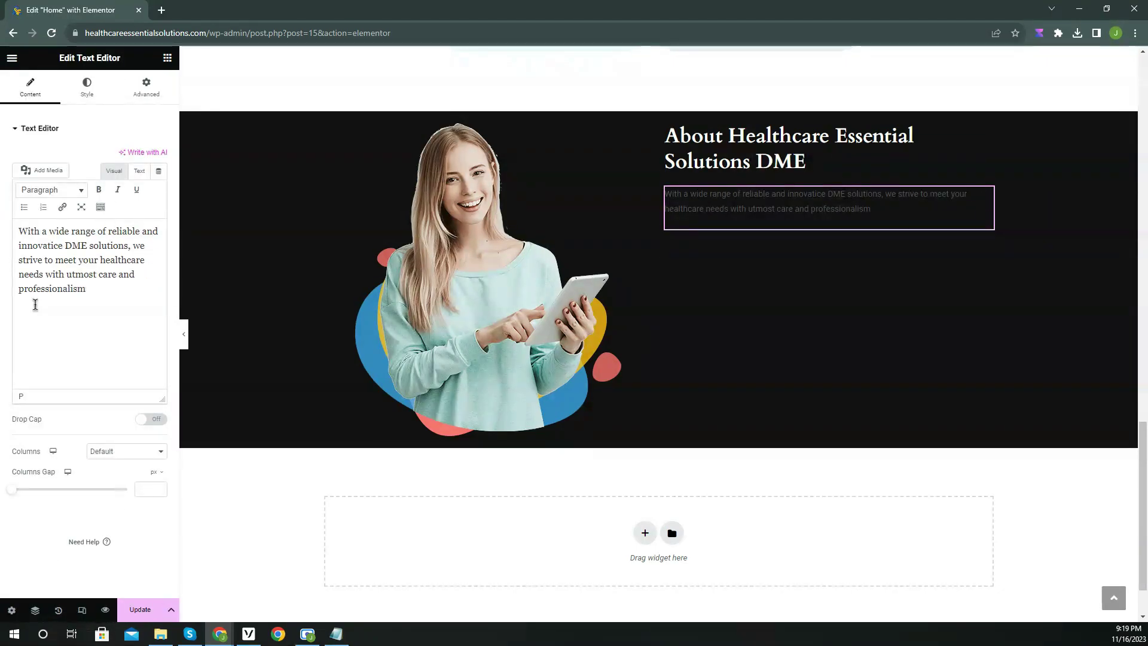
{"action": "type", "text": "."}
{"action": "key", "text": "Return"}
{"action": "type", "text": "Explore our collection today and experience the difference that Healthcare Essential Solutions Brings to your health"}
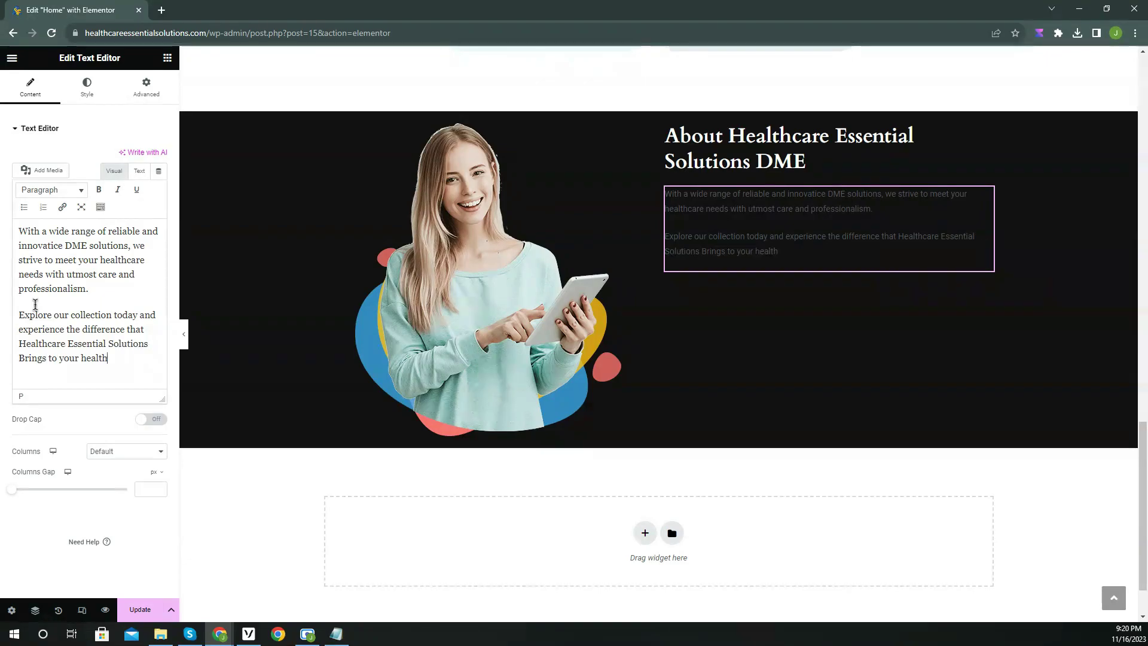
Make the paragraph text white in the Secondary global font with a top margin of 10.
{"action": "left_click", "coordinate": [87, 86]}
{"action": "left_click", "coordinate": [159, 182]}
{"action": "left_click", "coordinate": [143, 206]}
{"action": "left_click", "coordinate": [81, 302]}
{"action": "left_click", "coordinate": [147, 87]}
{"action": "double_click", "coordinate": [30, 169]}
{"action": "type", "text": "10"}
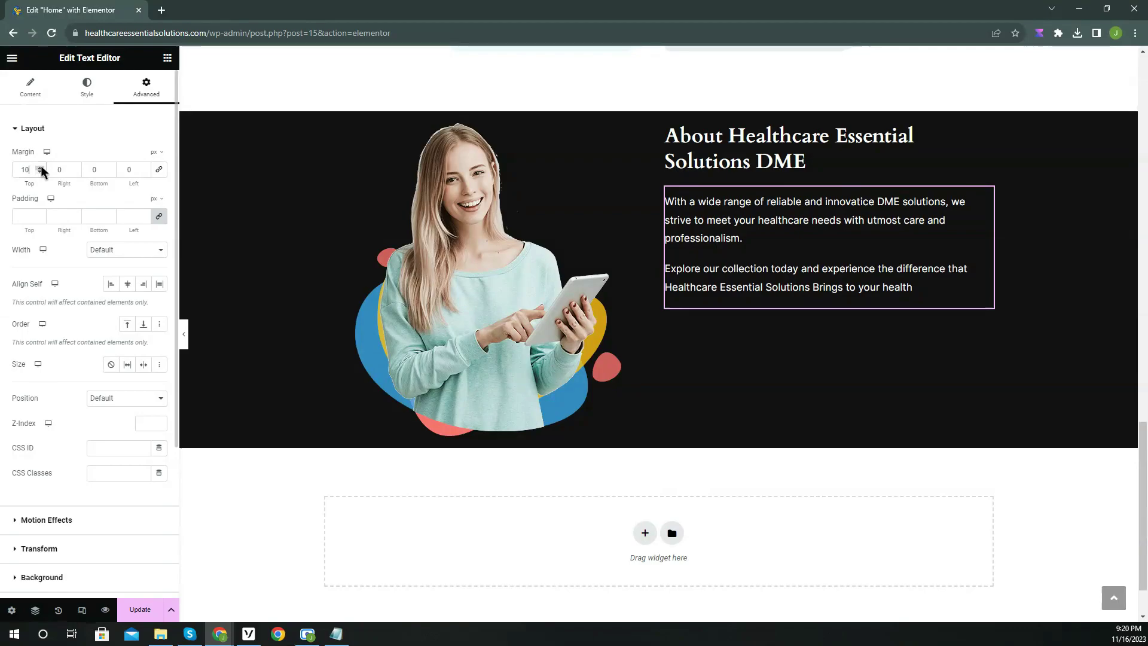
{"action": "left_click", "coordinate": [168, 58]}
{"action": "left_click", "coordinate": [95, 113]}
{"action": "type", "text": "icon"}
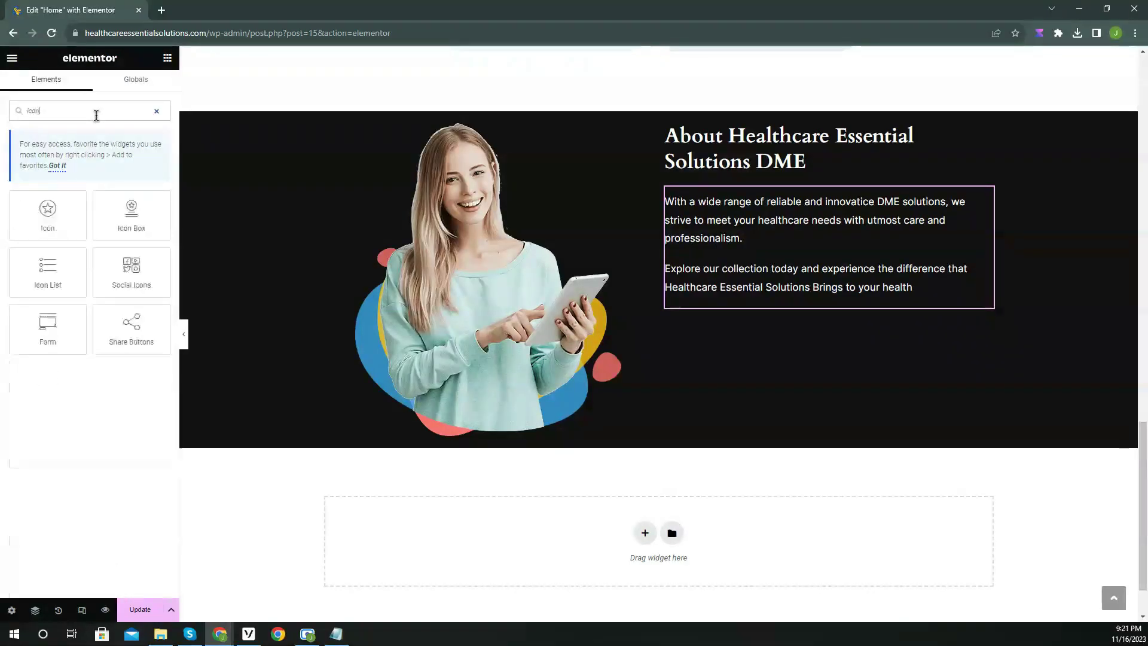
Add an icon list with two arrow items, 'Extensive Range' and 'Quality Assurance', below the paragraphs.
{"action": "left_click_drag", "start_coordinate": [47, 272], "coordinate": [800, 313]}
{"action": "left_click", "coordinate": [155, 260]}
{"action": "left_click", "coordinate": [67, 205]}
{"action": "left_click", "coordinate": [57, 325]}
{"action": "double_click", "coordinate": [469, 359]}
{"action": "triple_click", "coordinate": [60, 244]}
{"action": "type", "text": "Extensive Range: Discpover a diverse selection of DME products."}
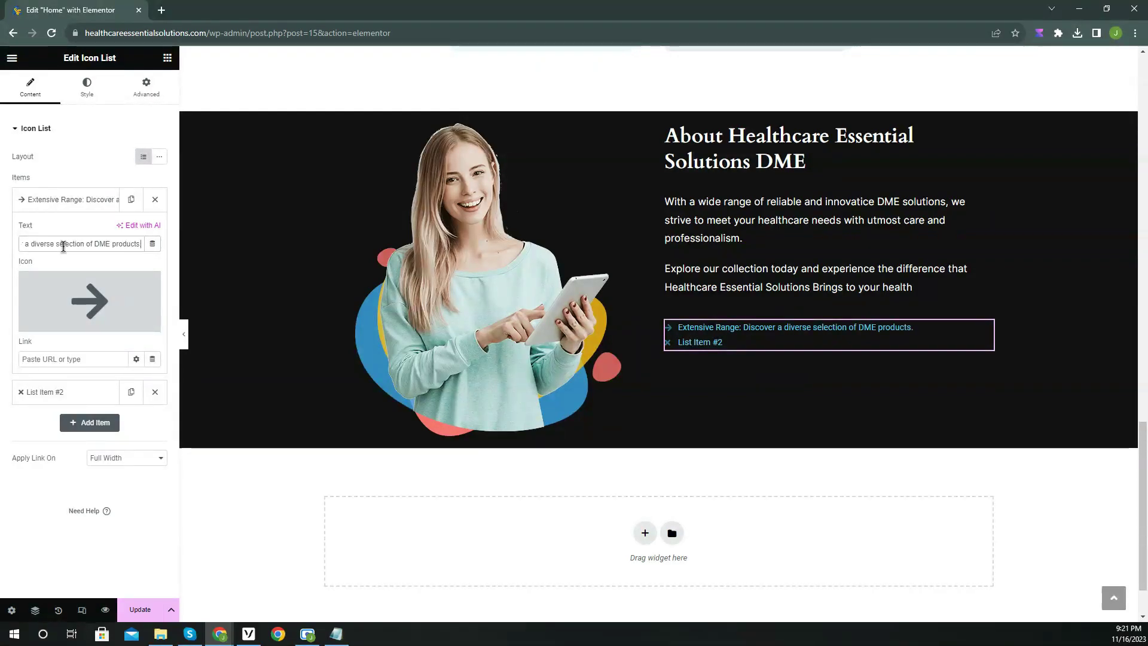
{"action": "left_click", "coordinate": [67, 200]}
{"action": "left_click", "coordinate": [155, 231]}
{"action": "left_click", "coordinate": [131, 200]}
{"action": "left_click", "coordinate": [69, 231]}
{"action": "triple_click", "coordinate": [60, 275]}
{"action": "type", "text": "Quality Assurance: Rest Assured that all our DME Items undergo rigorous quality checks."}
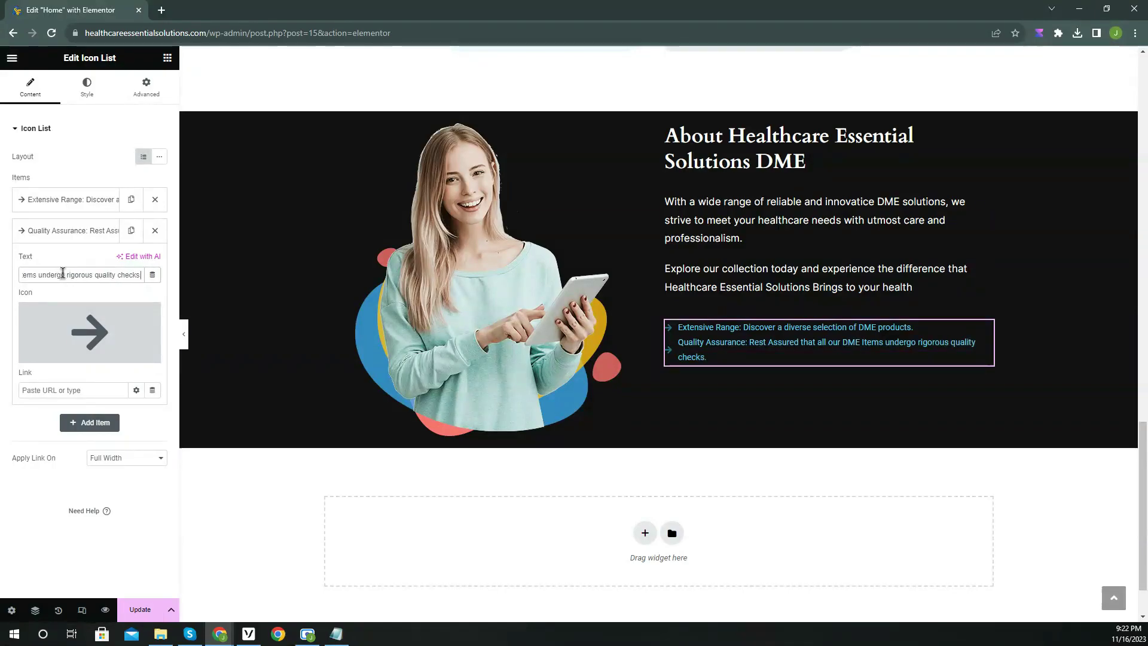
Style the list icons white at size 18 with a 5 px gap to the text.
{"action": "left_click", "coordinate": [87, 92]}
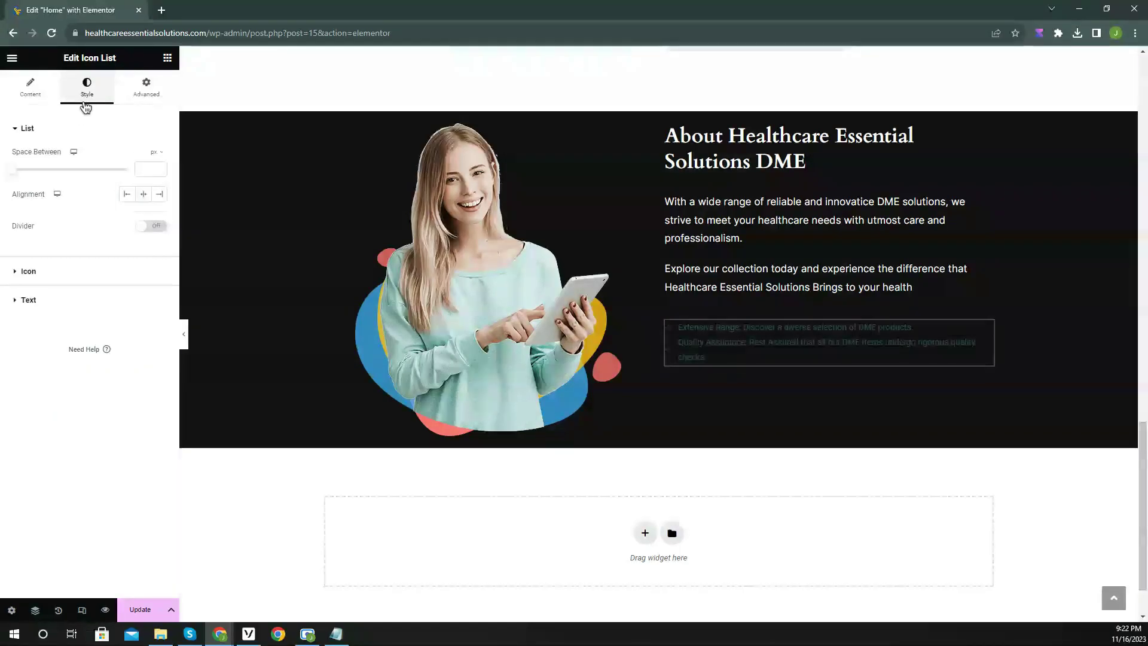
{"action": "left_click", "coordinate": [29, 271]}
{"action": "left_click", "coordinate": [159, 211]}
{"action": "left_click_drag", "start_coordinate": [105, 272], "coordinate": [69, 241]}
{"action": "left_click", "coordinate": [36, 263]}
{"action": "triple_click", "coordinate": [160, 256]}
{"action": "left_click", "coordinate": [160, 255]}
{"action": "left_click_drag", "start_coordinate": [14, 296], "coordinate": [26, 302]}
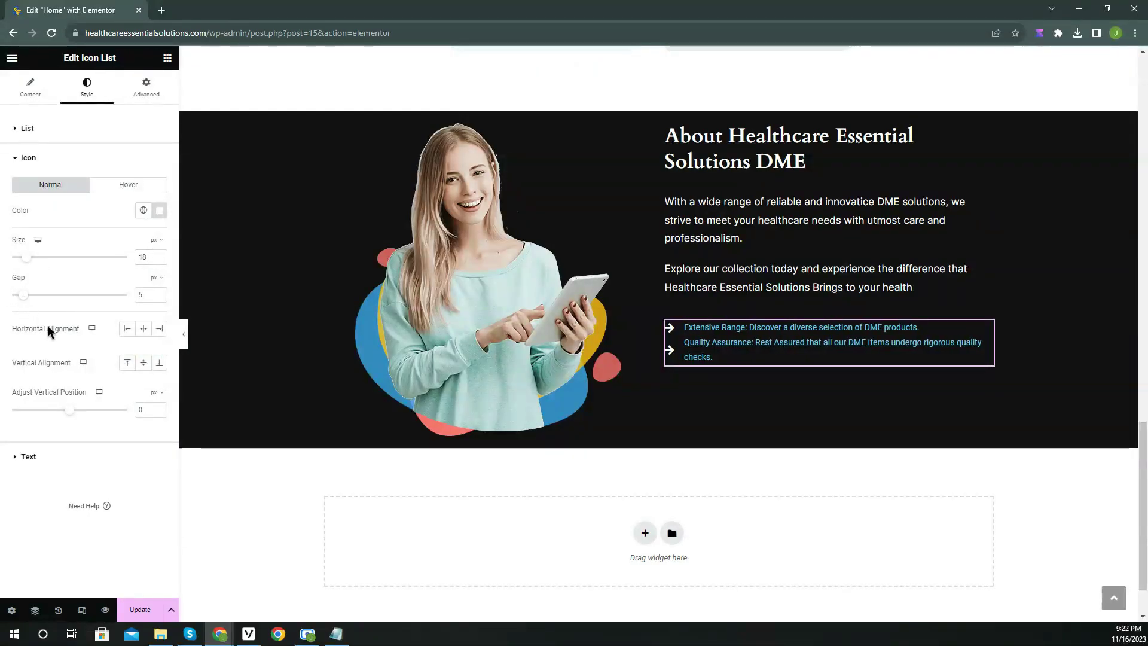
Set the list text to white, font size 17 and line height 27, then hide the editor panel.
{"action": "left_click", "coordinate": [33, 459]}
{"action": "left_click", "coordinate": [144, 215]}
{"action": "left_click", "coordinate": [60, 317]}
{"action": "left_click", "coordinate": [159, 215]}
{"action": "left_click", "coordinate": [160, 214]}
{"action": "left_click", "coordinate": [160, 290]}
{"action": "left_click_drag", "start_coordinate": [105, 352], "coordinate": [57, 317]}
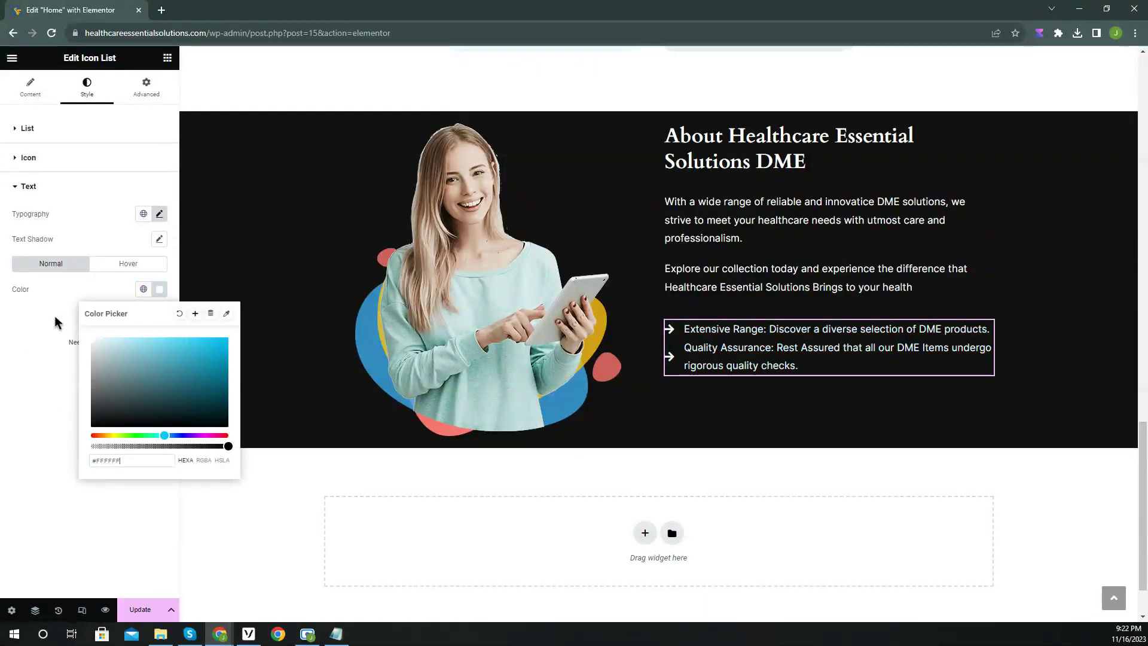
{"action": "left_click", "coordinate": [160, 214]}
{"action": "left_click_drag", "start_coordinate": [47, 445], "coordinate": [48, 446]}
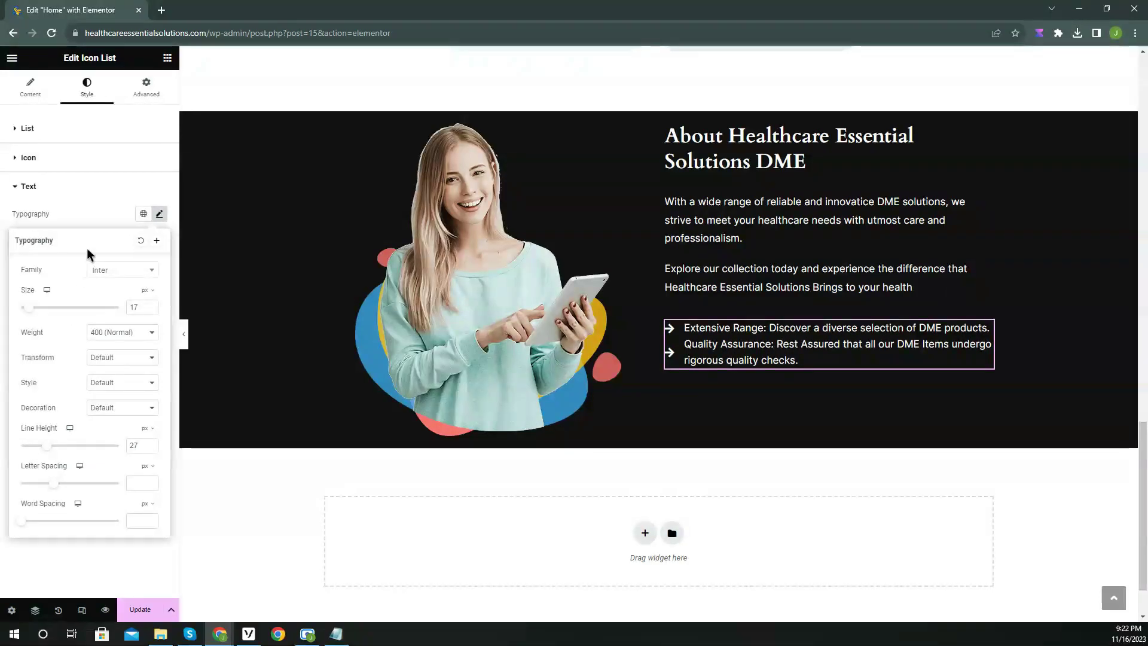
{"action": "left_click", "coordinate": [98, 224]}
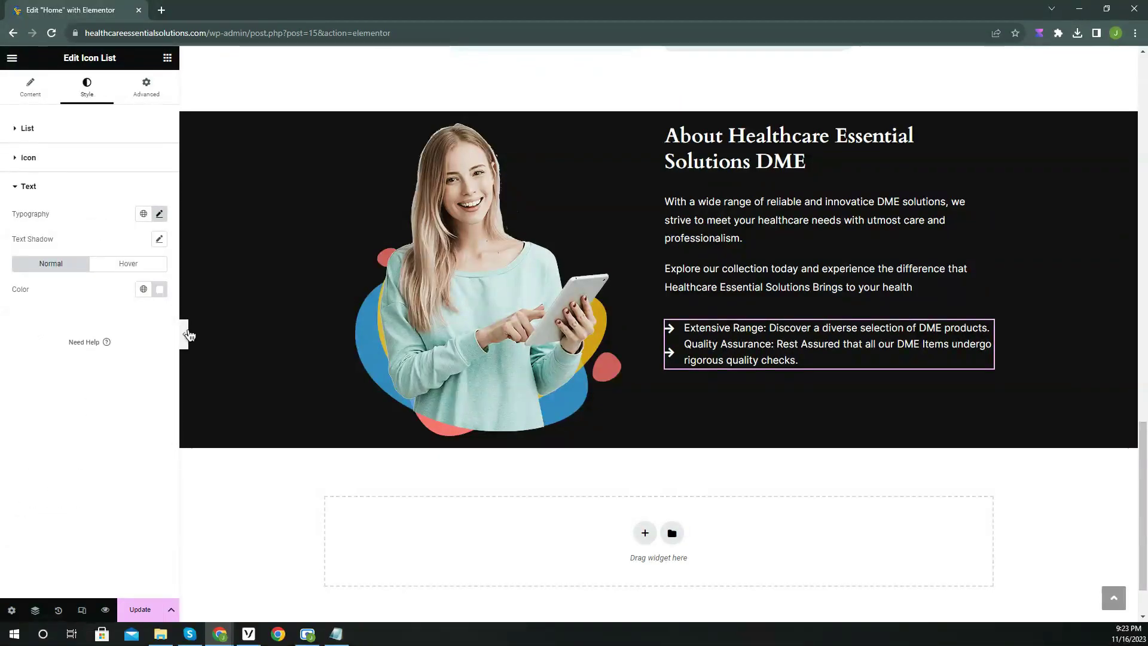
{"action": "left_click", "coordinate": [184, 334]}
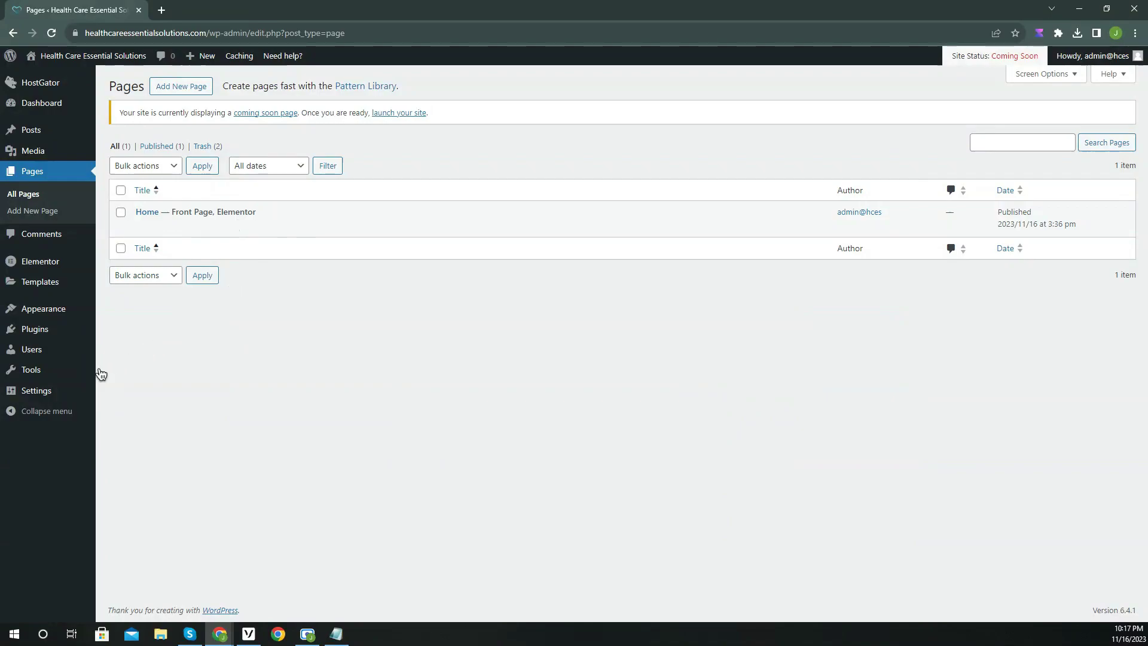
Install and run the WordPress importer from Tools > Import.
{"action": "mouse_move", "coordinate": [90, 375]}
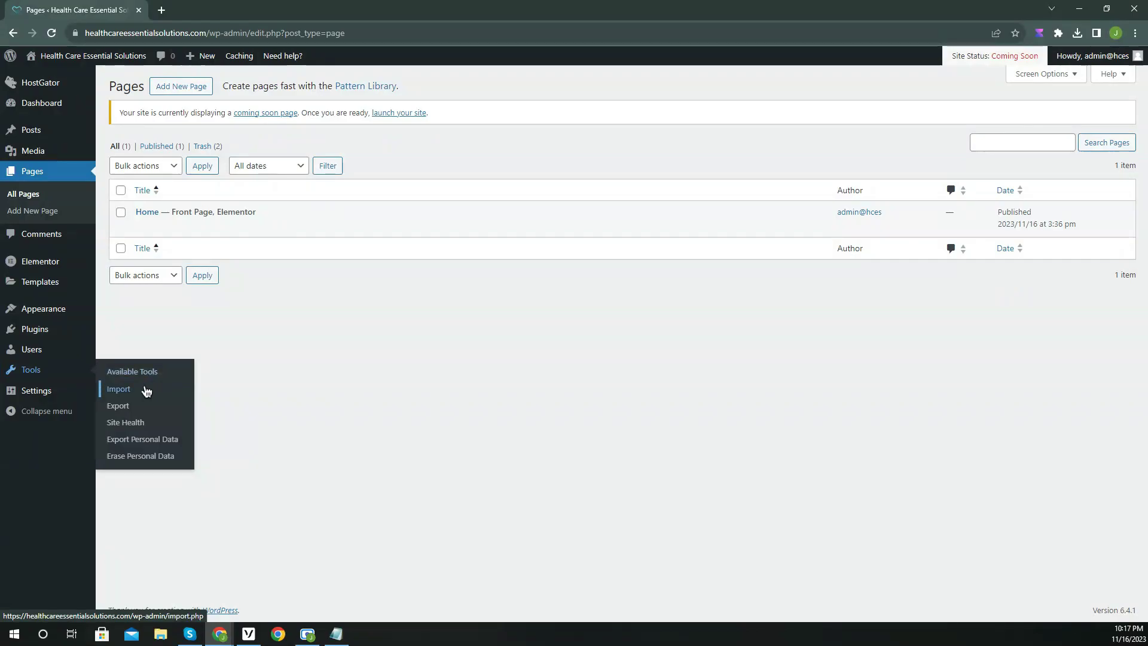
{"action": "left_click", "coordinate": [146, 391]}
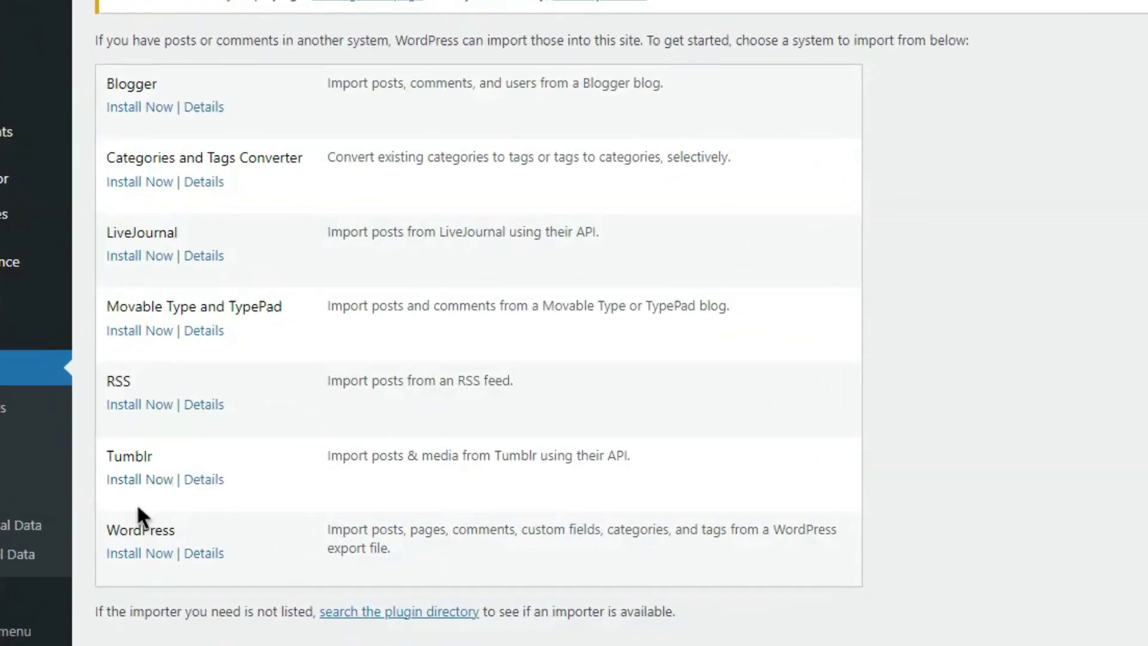
{"action": "left_click", "coordinate": [140, 559]}
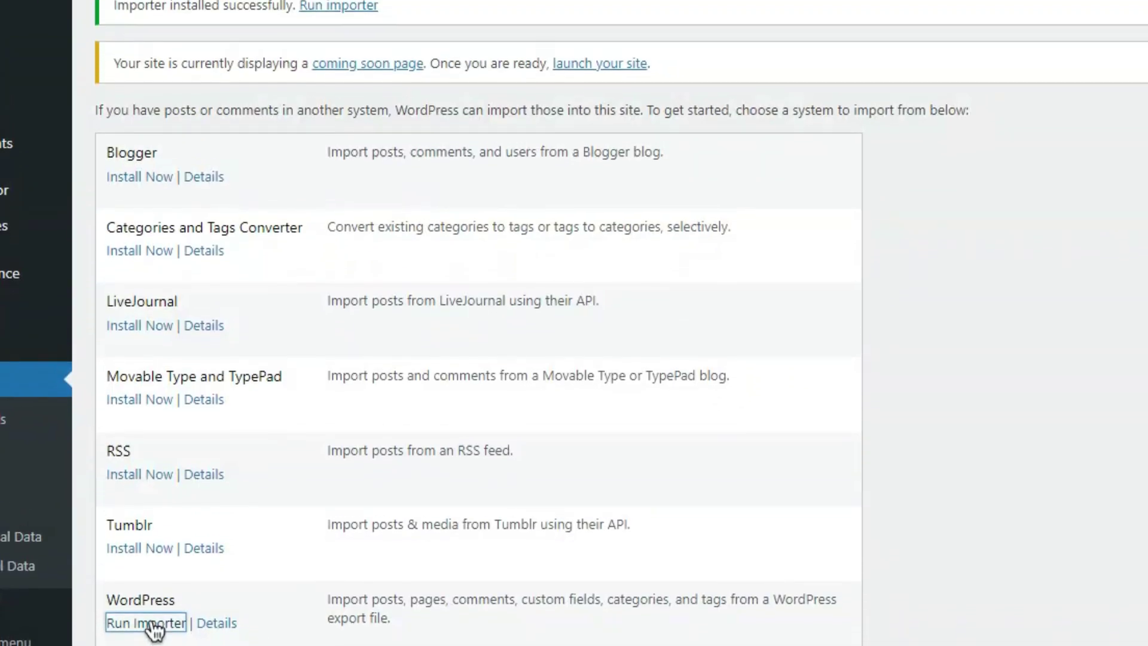
{"action": "left_click", "coordinate": [154, 554]}
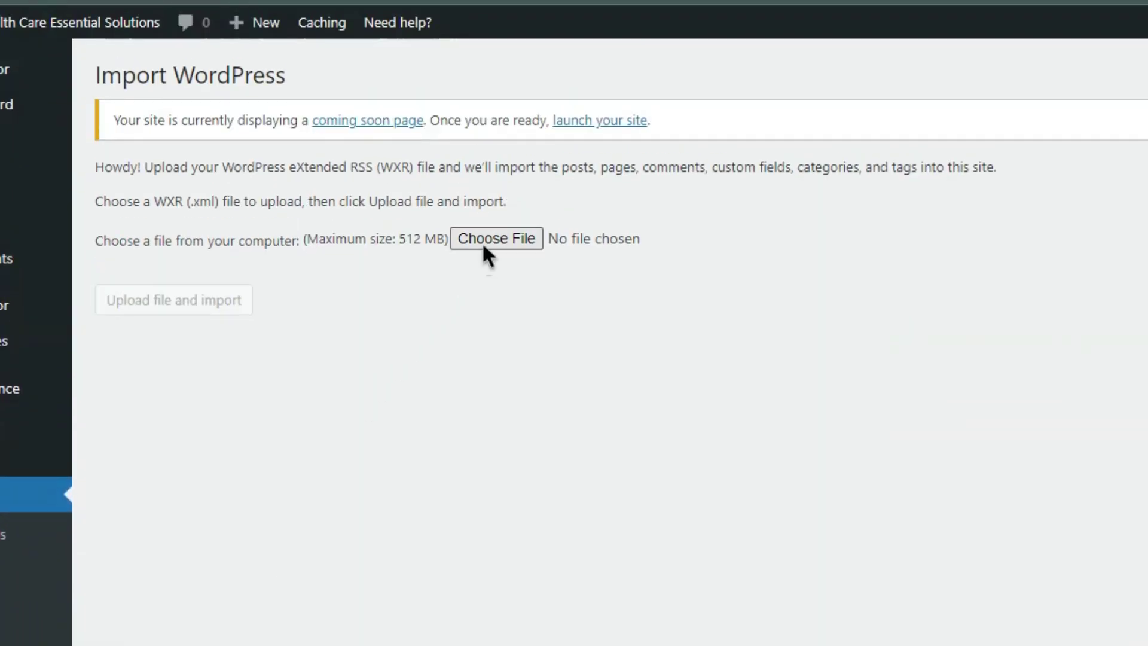
Upload the professionaldmeservices export .xml and assign its content to the existing admin user.
{"action": "scroll", "coordinate": [479, 260], "scroll_direction": "down", "scroll_amount": 5}
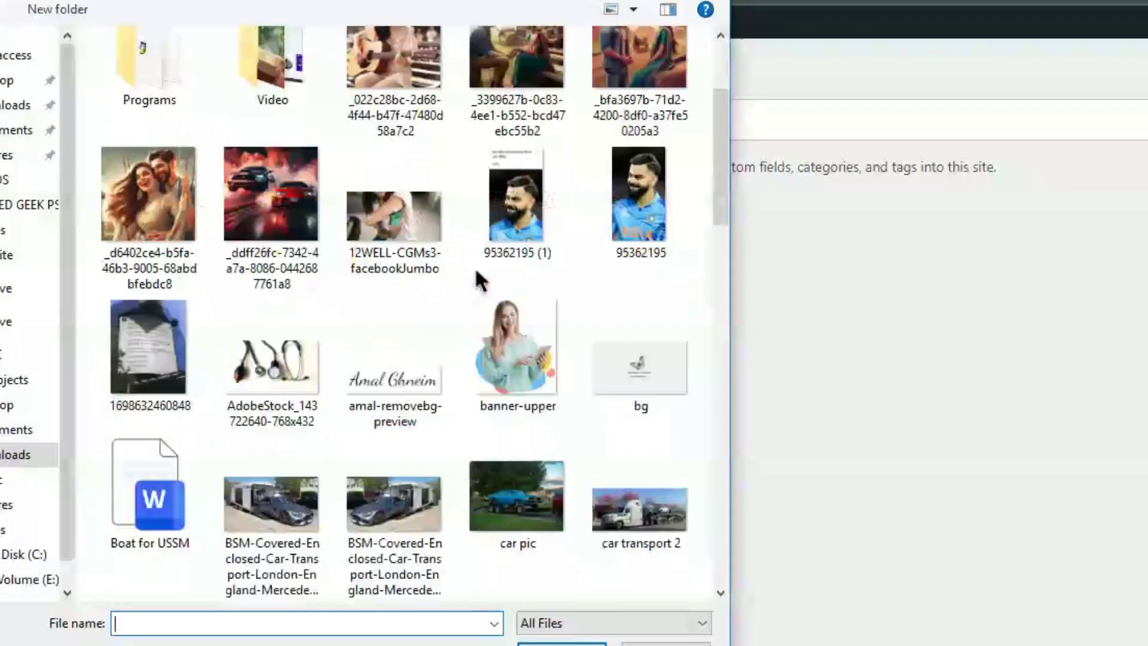
{"action": "scroll", "coordinate": [479, 278], "scroll_direction": "down", "scroll_amount": 15}
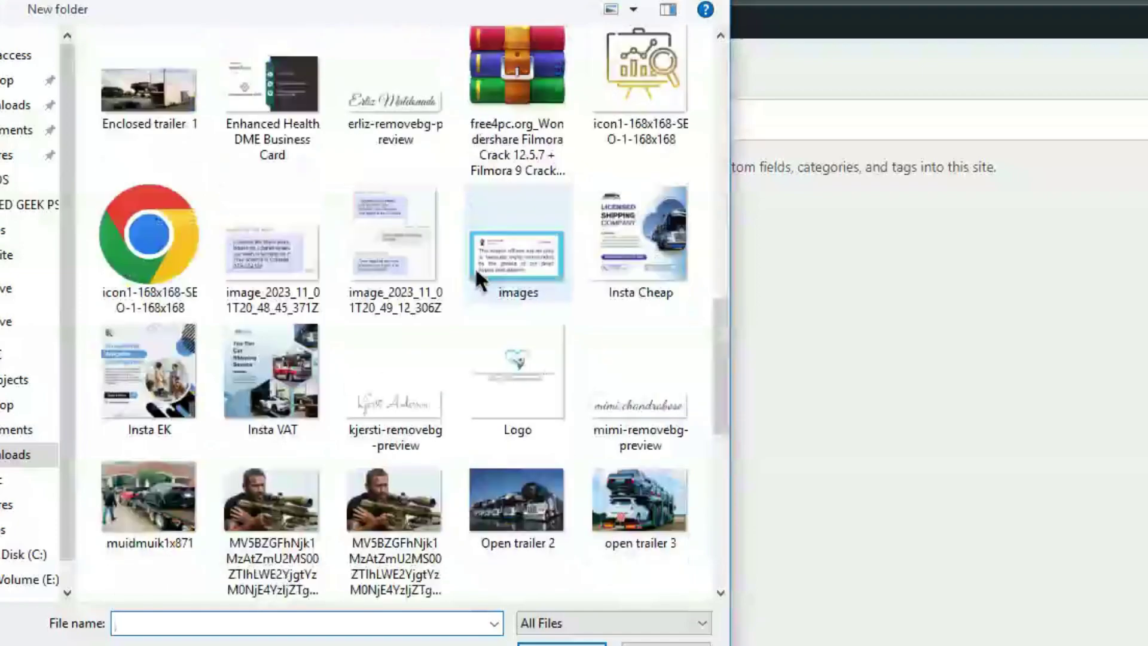
{"action": "left_click", "coordinate": [394, 359]}
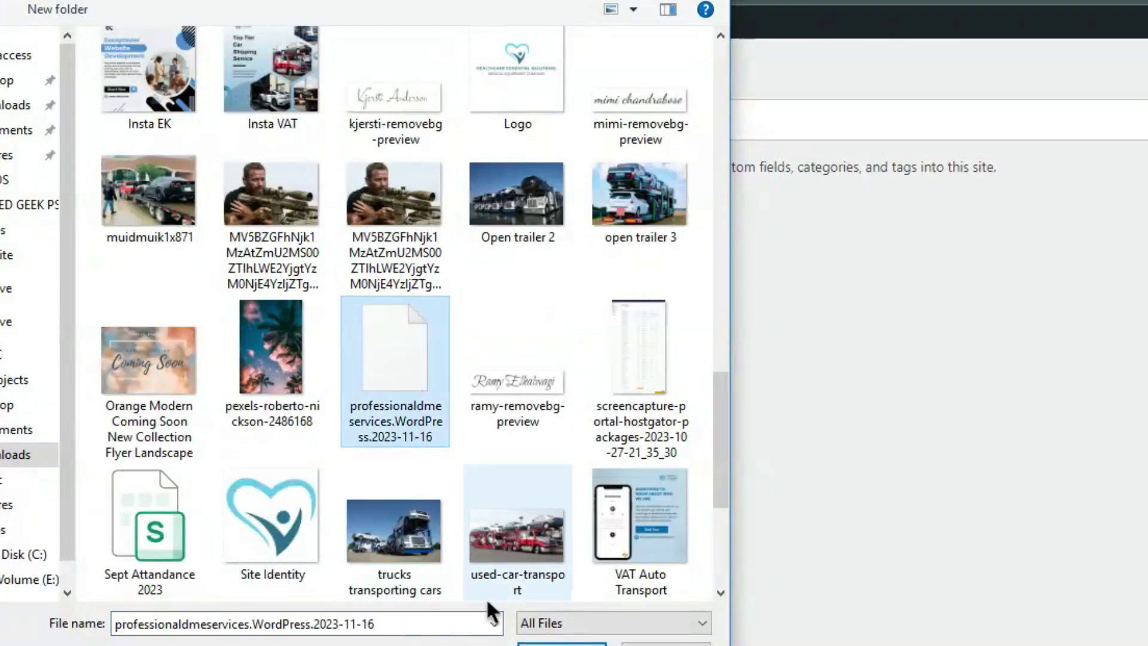
{"action": "left_click", "coordinate": [556, 644]}
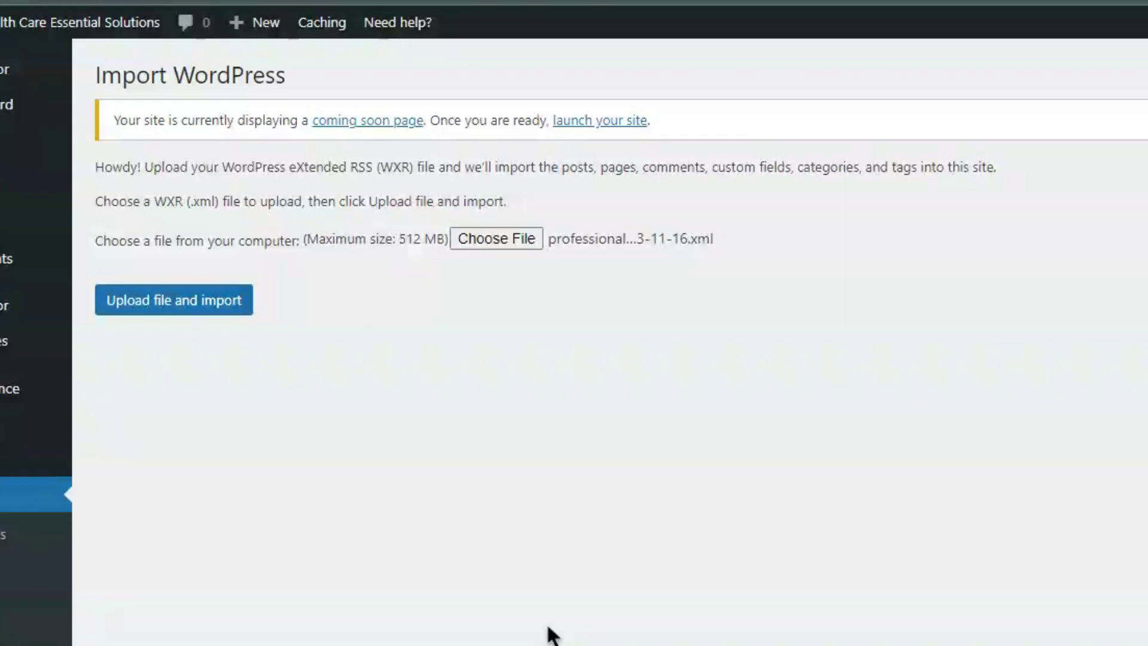
{"action": "left_click", "coordinate": [181, 306]}
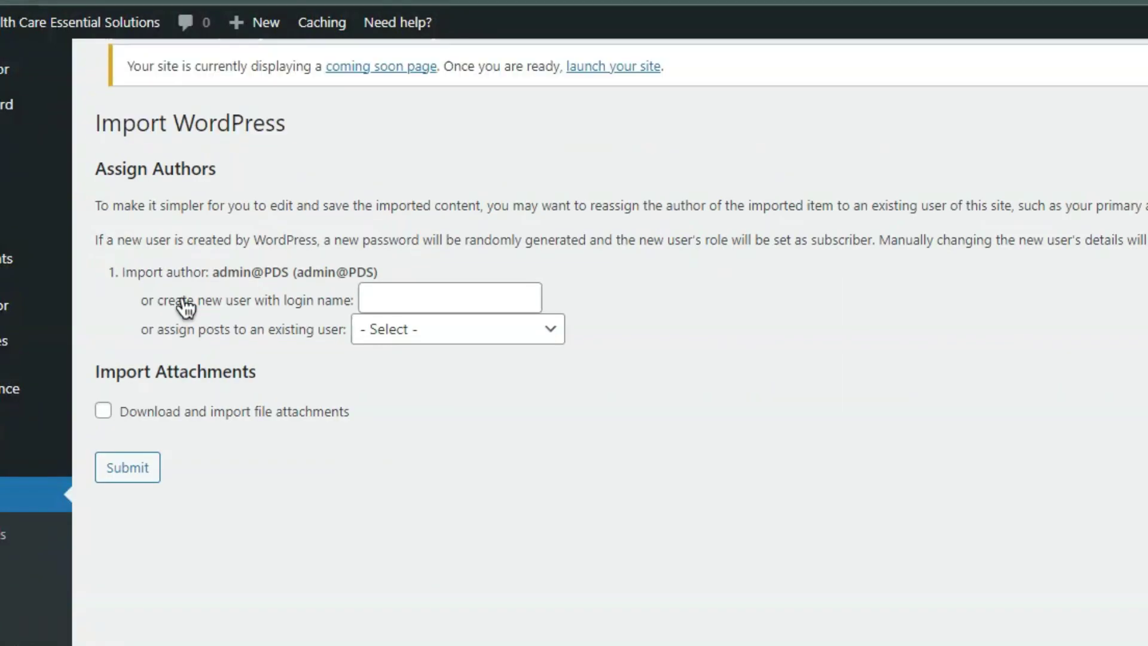
{"action": "left_click", "coordinate": [407, 293]}
{"action": "left_click", "coordinate": [446, 334]}
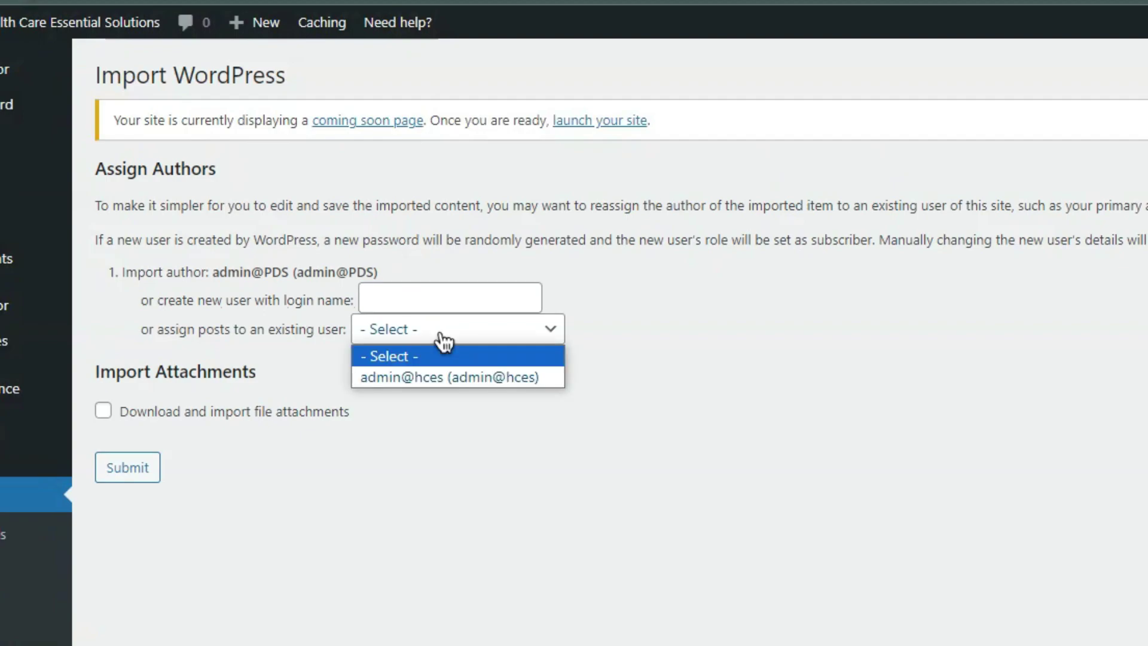
{"action": "left_click", "coordinate": [444, 377]}
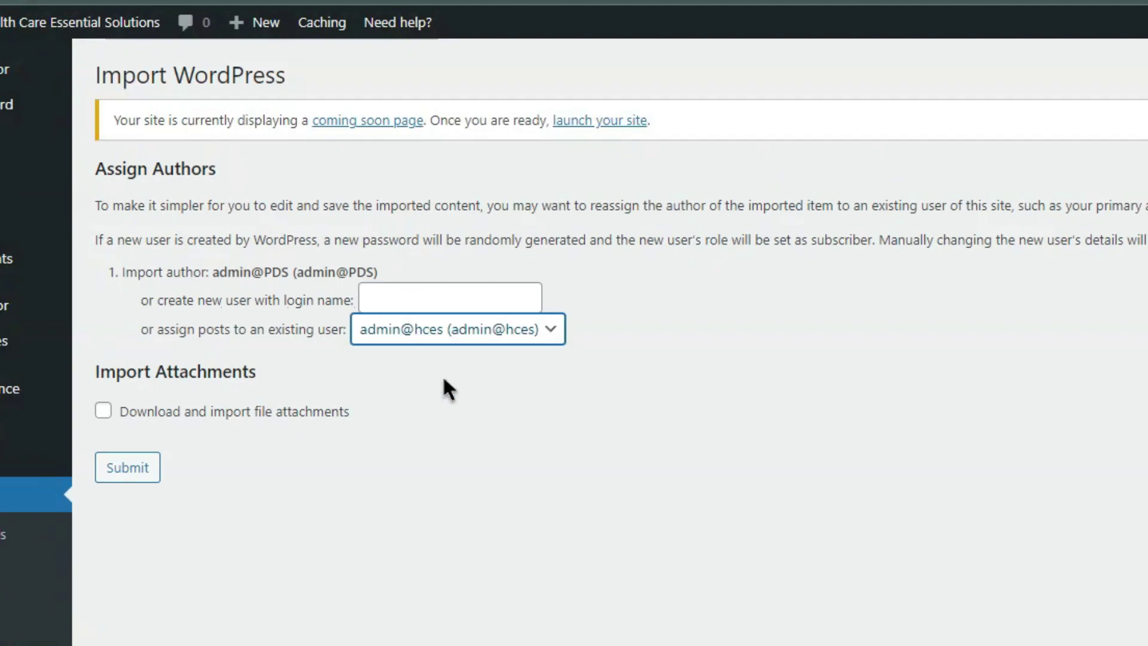
{"action": "left_click", "coordinate": [154, 474]}
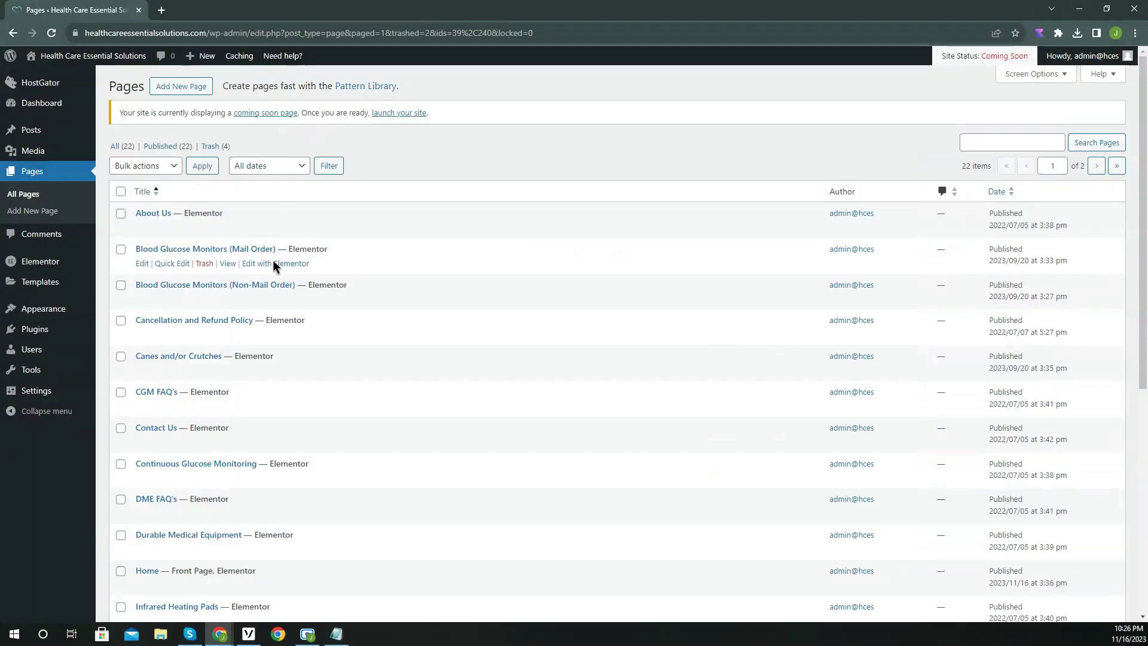
Go to Appearance > Menus in the WordPress admin sidebar.
{"action": "scroll", "coordinate": [272, 299], "scroll_direction": "down", "scroll_amount": 3}
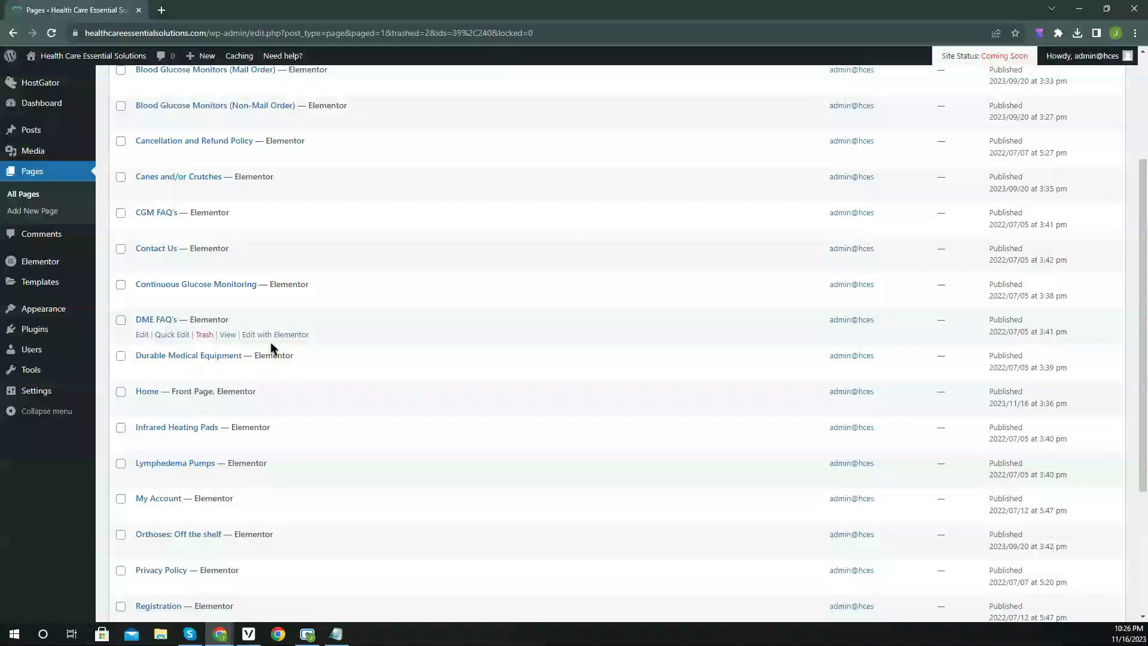
{"action": "scroll", "coordinate": [271, 347], "scroll_direction": "up", "scroll_amount": 3}
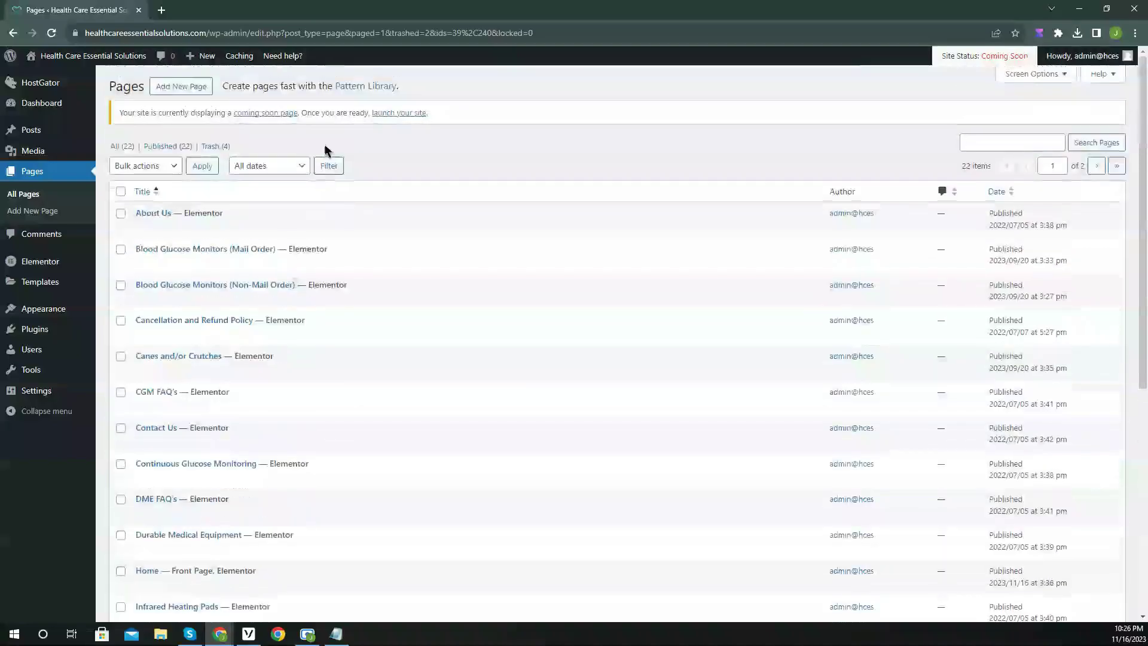
{"action": "mouse_move", "coordinate": [89, 311]}
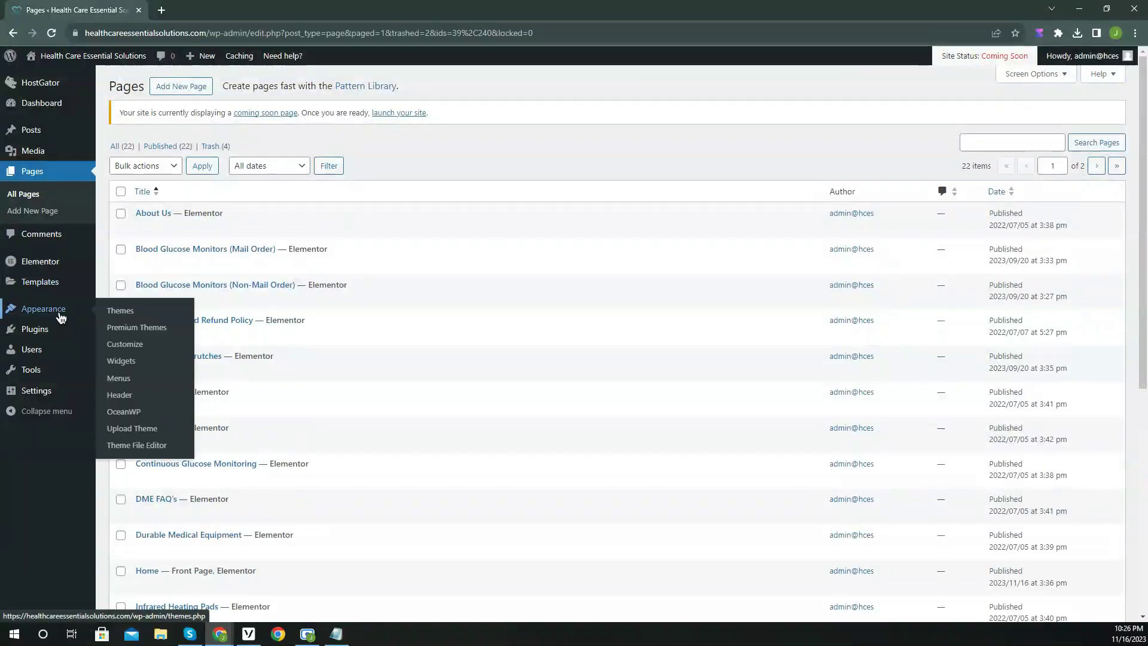
{"action": "left_click", "coordinate": [155, 381]}
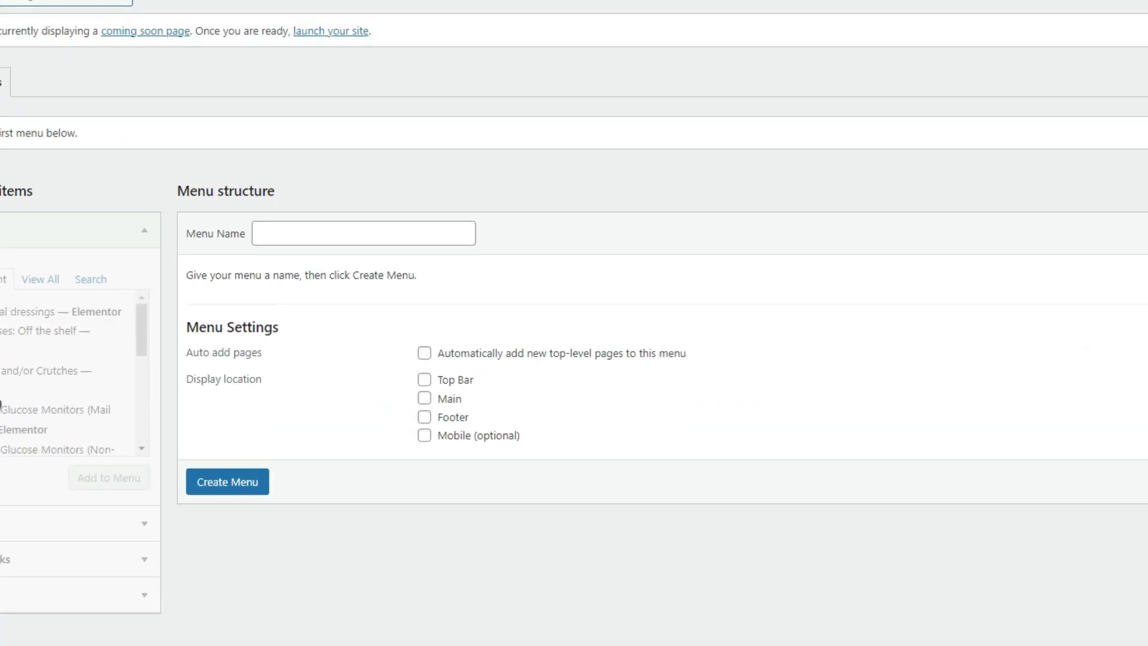
Create a menu called 'Main Menu' with the Main display location ticked.
{"action": "left_click", "coordinate": [263, 233]}
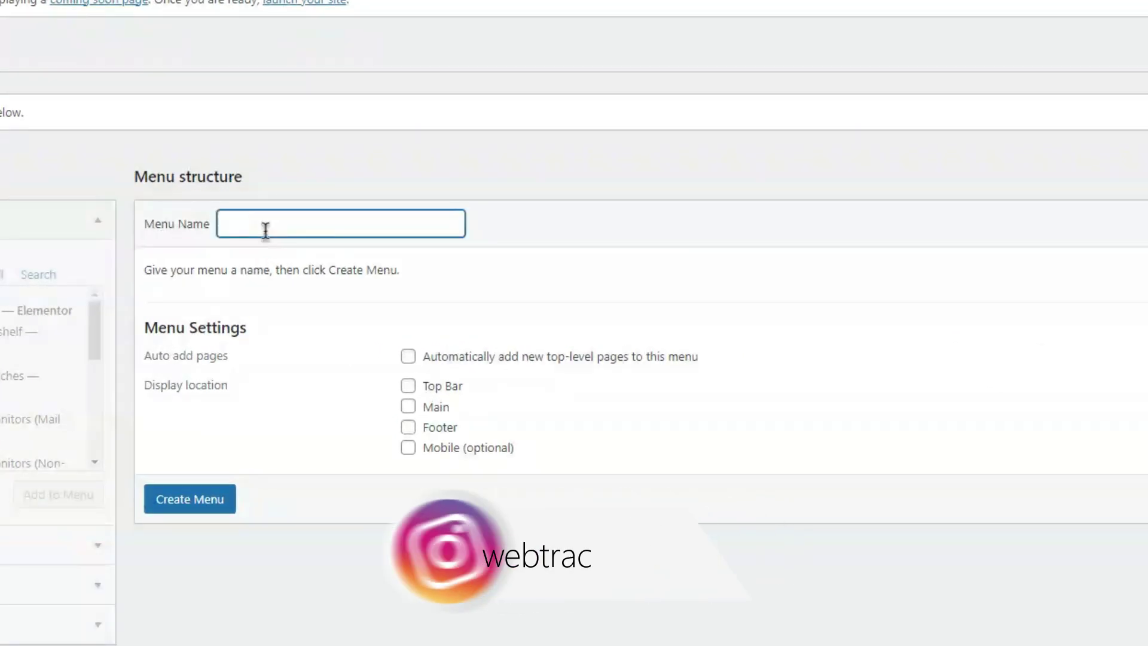
{"action": "type", "text": "Main Menu"}
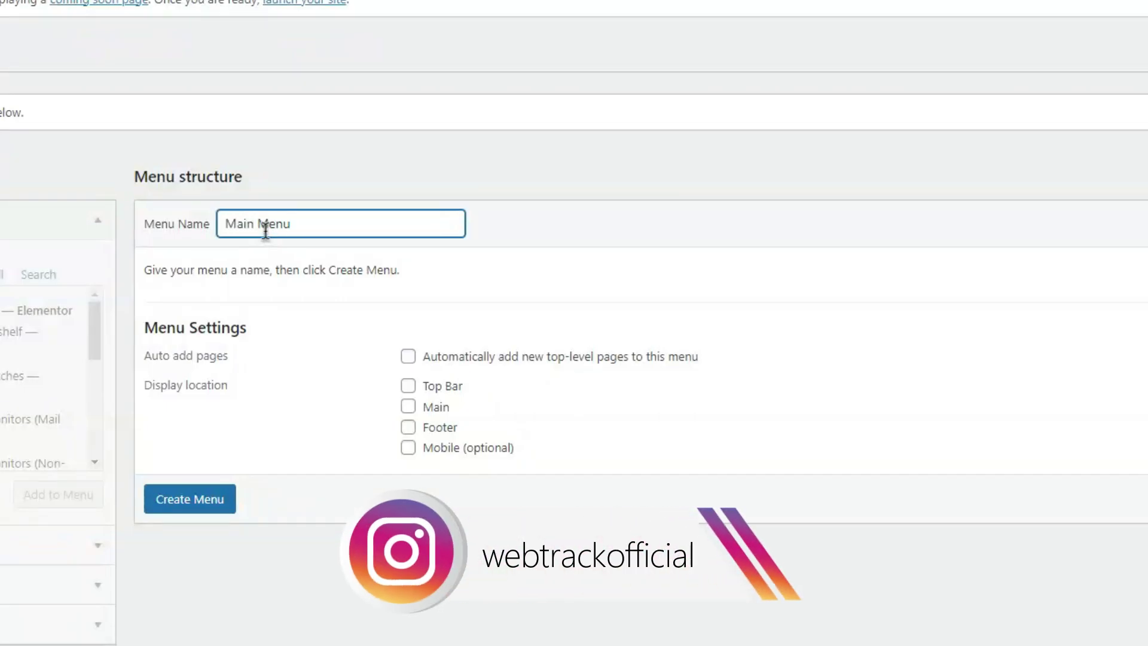
{"action": "left_click", "coordinate": [435, 409]}
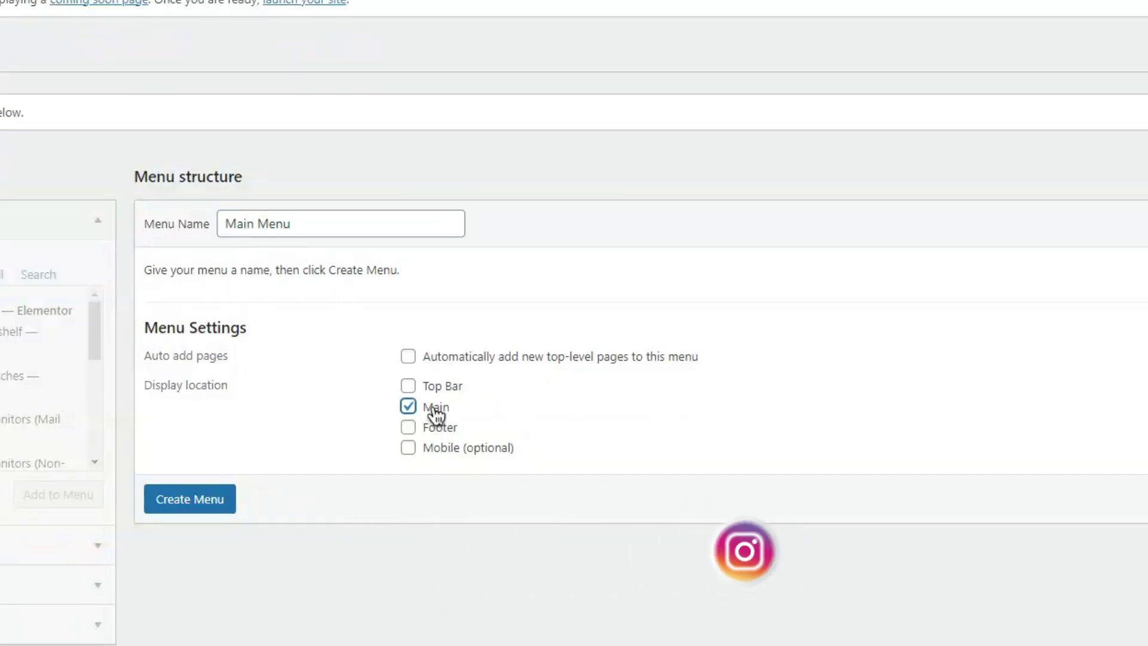
{"action": "left_click", "coordinate": [200, 507]}
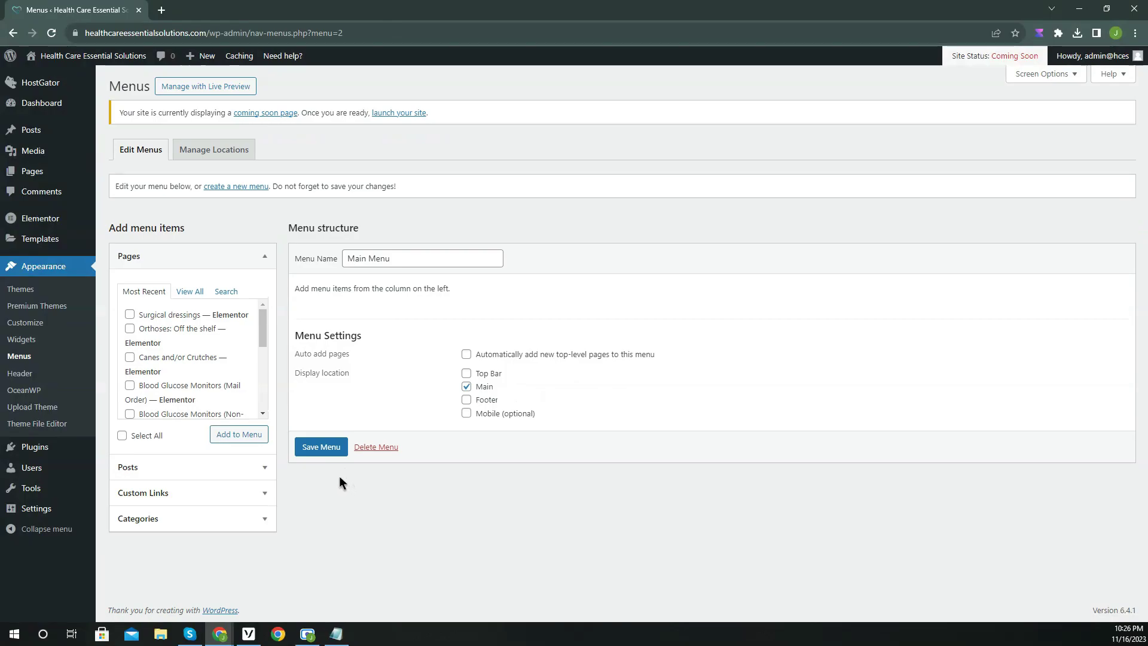
{"action": "left_click", "coordinate": [195, 292]}
{"action": "left_click", "coordinate": [137, 354]}
{"action": "scroll", "coordinate": [162, 370], "scroll_direction": "down", "scroll_amount": 1}
{"action": "left_click", "coordinate": [168, 341]}
{"action": "left_click", "coordinate": [168, 365]}
{"action": "scroll", "coordinate": [168, 361], "scroll_direction": "down", "scroll_amount": 2}
{"action": "scroll", "coordinate": [169, 358], "scroll_direction": "up", "scroll_amount": 1}
{"action": "left_click", "coordinate": [167, 342]}
{"action": "scroll", "coordinate": [169, 391], "scroll_direction": "down", "scroll_amount": 4}
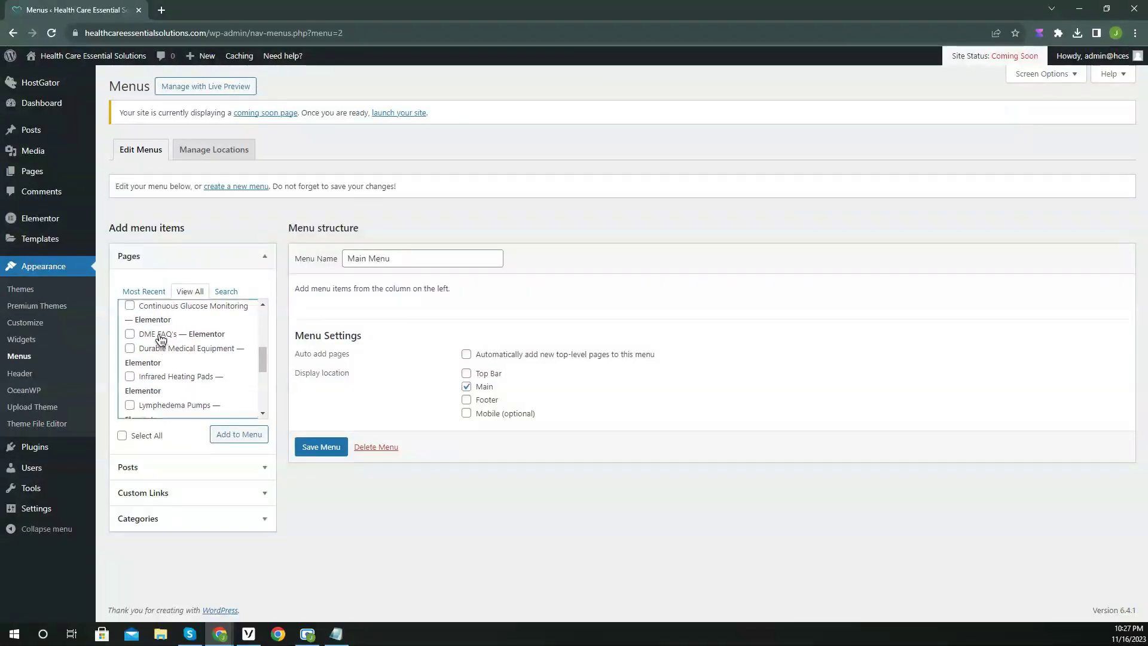
{"action": "left_click", "coordinate": [155, 380]}
{"action": "scroll", "coordinate": [173, 372], "scroll_direction": "down", "scroll_amount": 2}
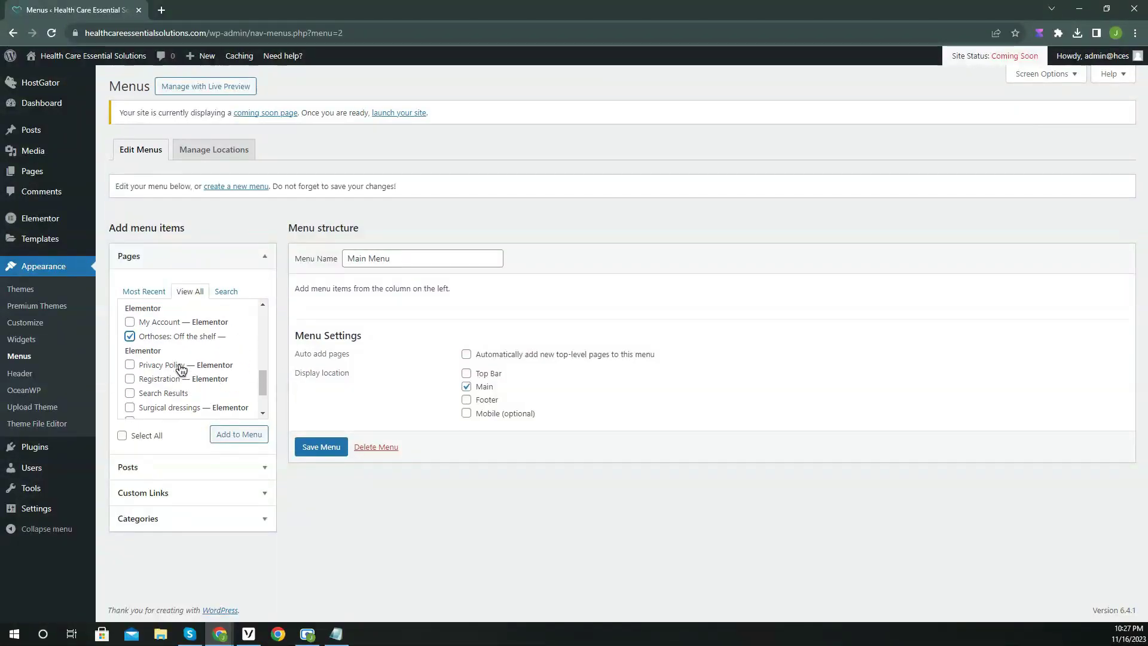
{"action": "scroll", "coordinate": [193, 371], "scroll_direction": "down", "scroll_amount": 2}
{"action": "left_click", "coordinate": [174, 352]}
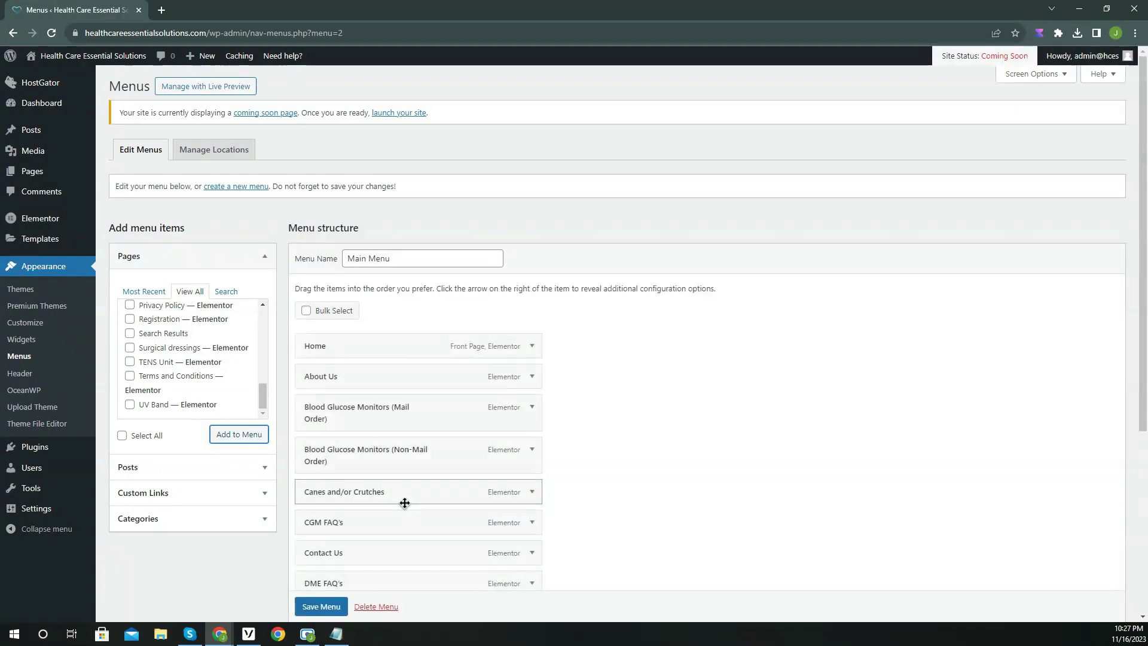
{"action": "scroll", "coordinate": [413, 430], "scroll_direction": "down", "scroll_amount": 1}
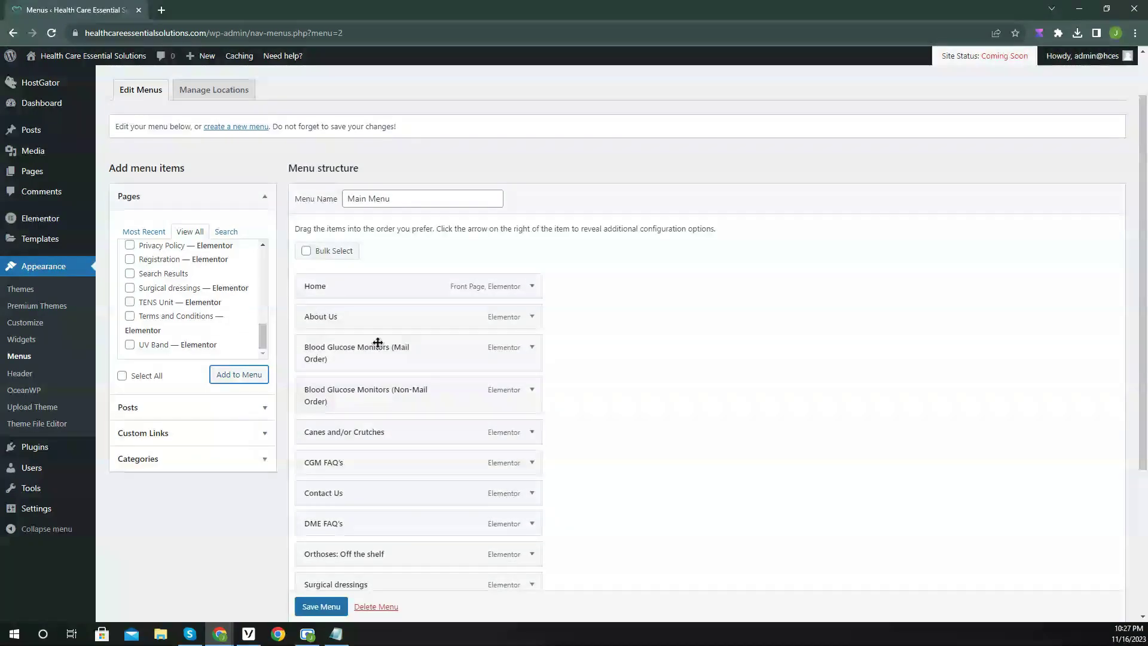
Add a 'Services' custom link below About Us and nest the product pages under it.
{"action": "left_click", "coordinate": [187, 433]}
{"action": "left_click", "coordinate": [190, 311]}
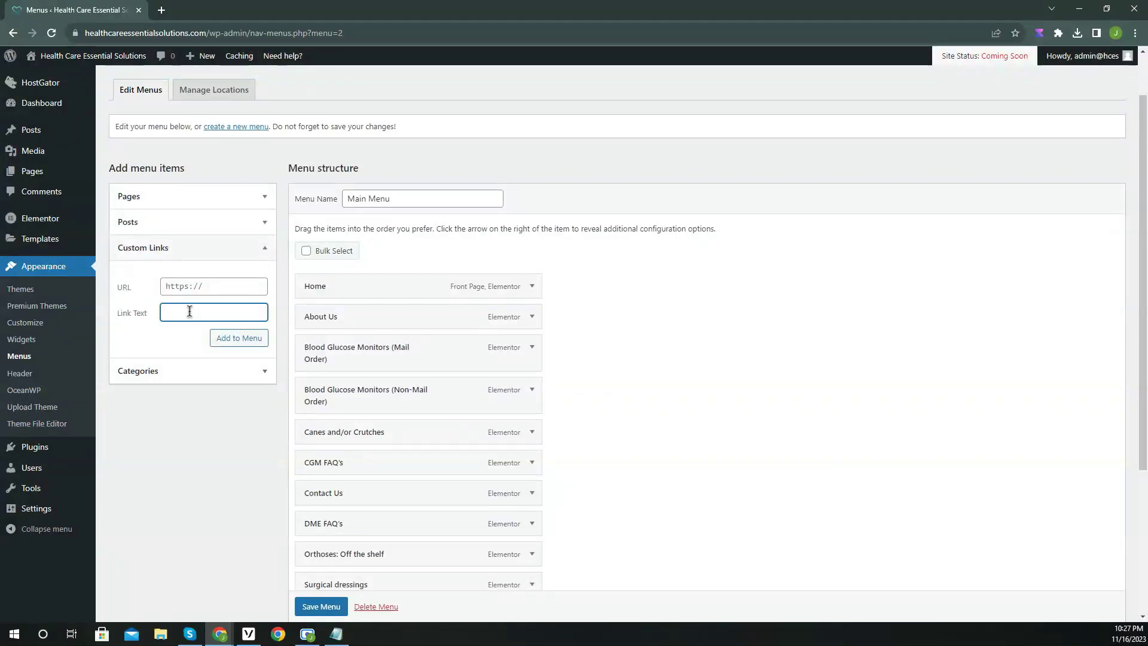
{"action": "left_click", "coordinate": [205, 288]}
{"action": "left_click", "coordinate": [239, 338]}
{"action": "scroll", "coordinate": [606, 374], "scroll_direction": "down", "scroll_amount": 3}
{"action": "left_click_drag", "start_coordinate": [453, 430], "coordinate": [393, 176]}
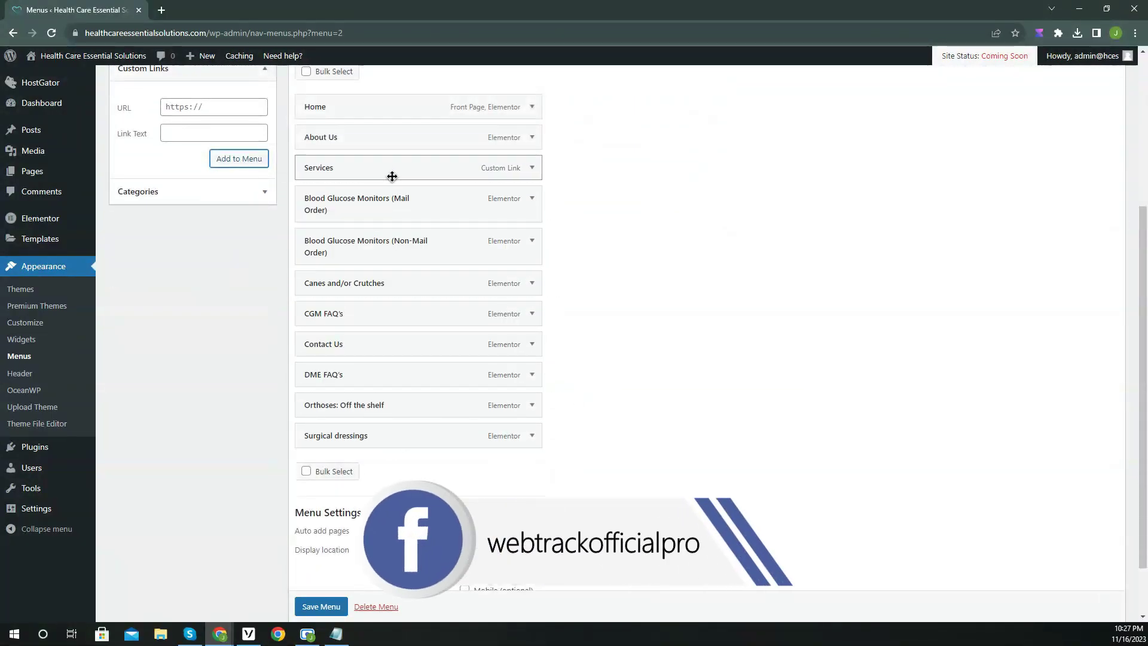
{"action": "left_click_drag", "start_coordinate": [387, 215], "coordinate": [376, 282]}
{"action": "left_click_drag", "start_coordinate": [361, 405], "coordinate": [359, 321]}
{"action": "left_click_drag", "start_coordinate": [346, 435], "coordinate": [349, 349]}
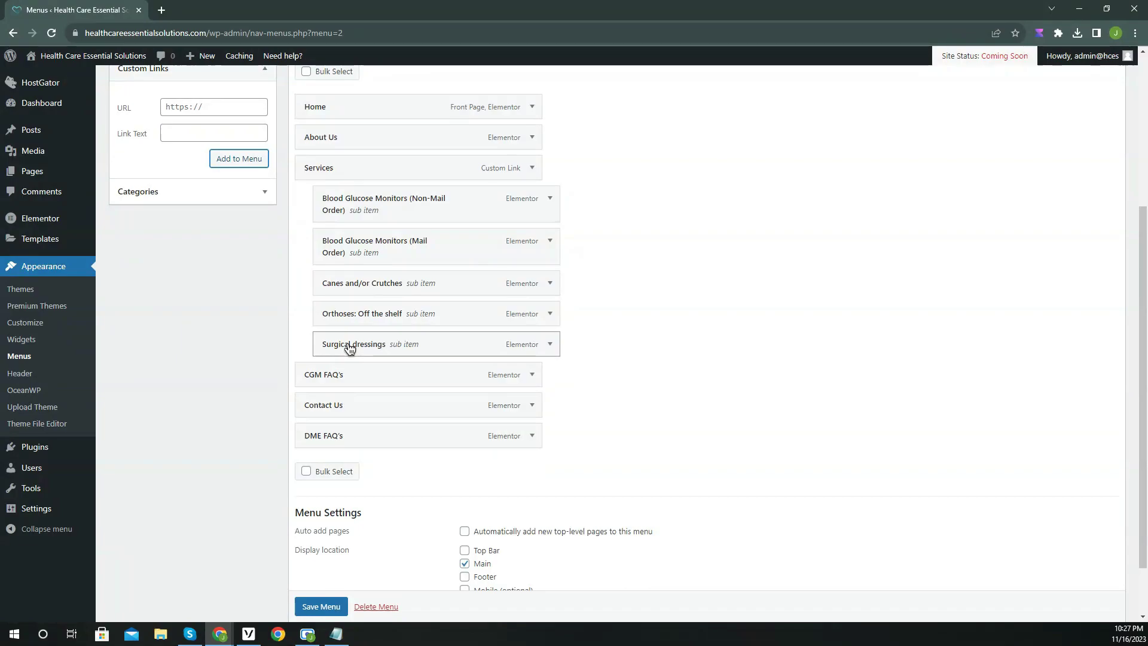
Add a 'FAQ's' link with URL #, nest CGM FAQ's and DME FAQ's under it, and save.
{"action": "left_click", "coordinate": [176, 133]}
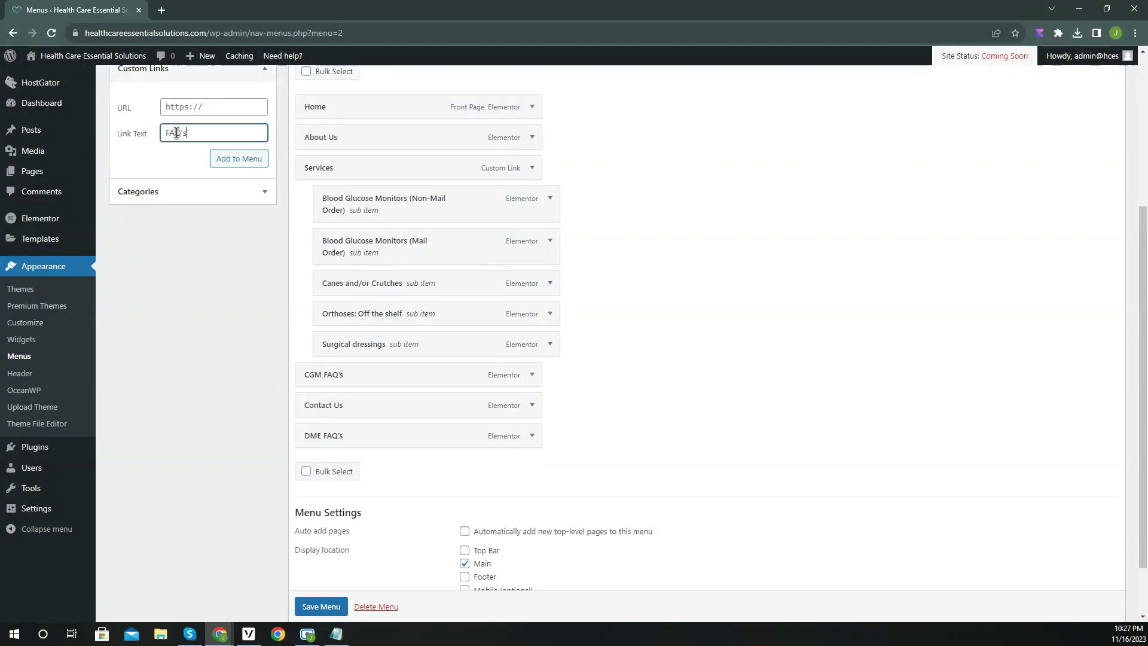
{"action": "left_click", "coordinate": [176, 108]}
{"action": "type", "text": "#"}
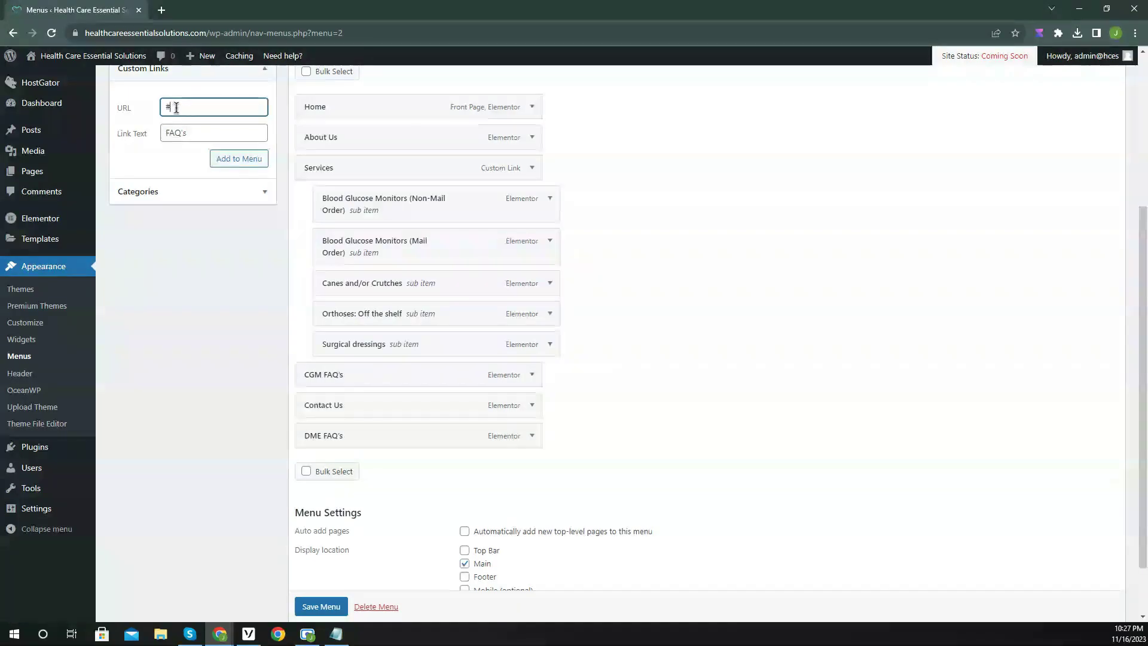
{"action": "left_click", "coordinate": [235, 162]}
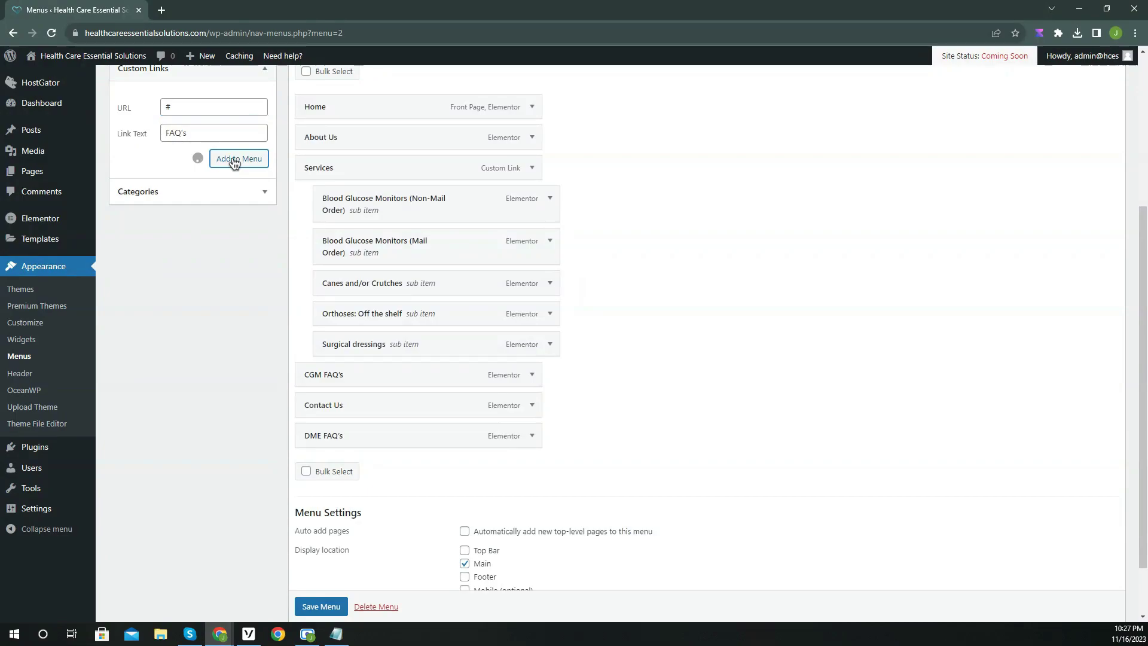
{"action": "left_click_drag", "start_coordinate": [401, 467], "coordinate": [400, 379]}
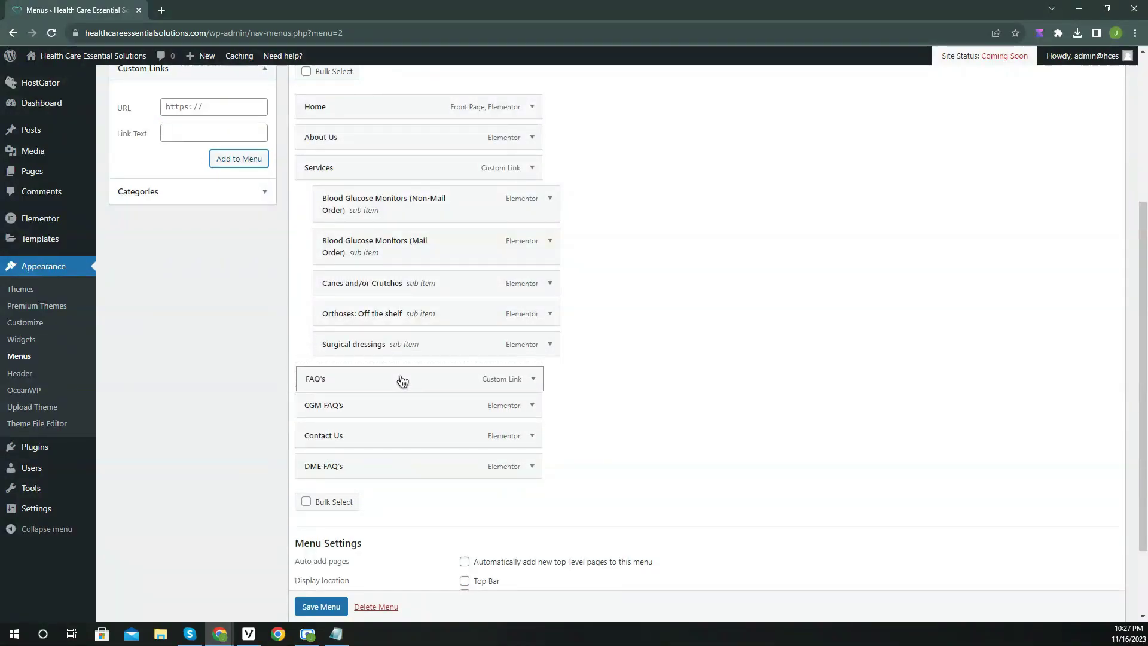
{"action": "left_click_drag", "start_coordinate": [349, 412], "coordinate": [369, 411]}
{"action": "left_click_drag", "start_coordinate": [350, 466], "coordinate": [362, 411]}
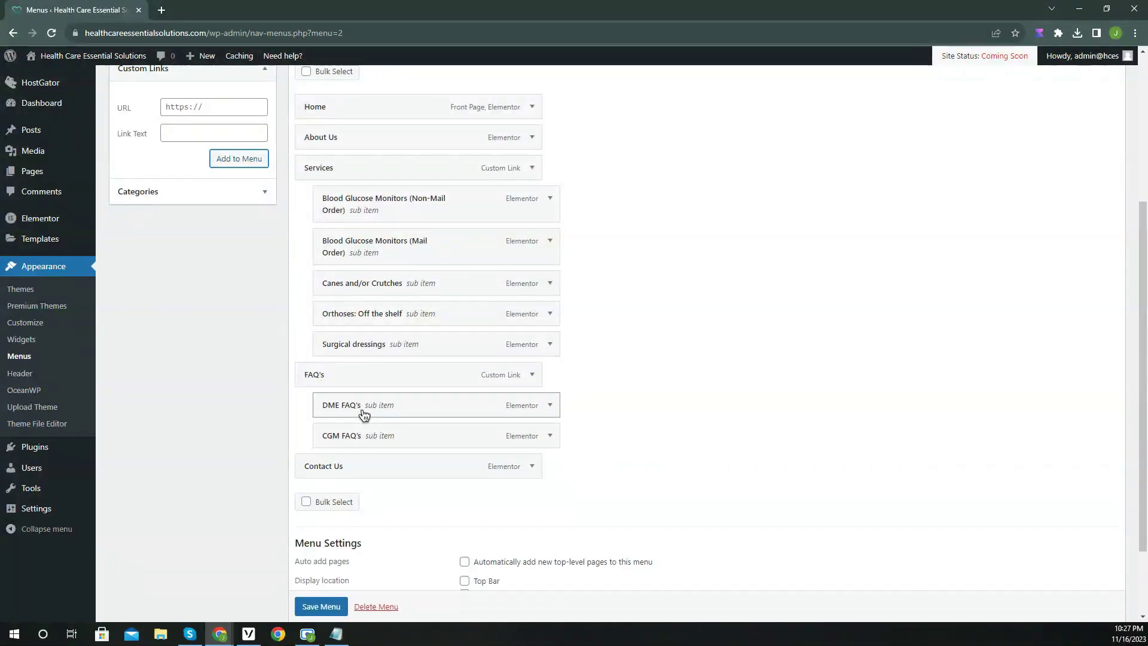
{"action": "scroll", "coordinate": [331, 607], "scroll_direction": "down", "scroll_amount": 1}
{"action": "left_click", "coordinate": [332, 608]}
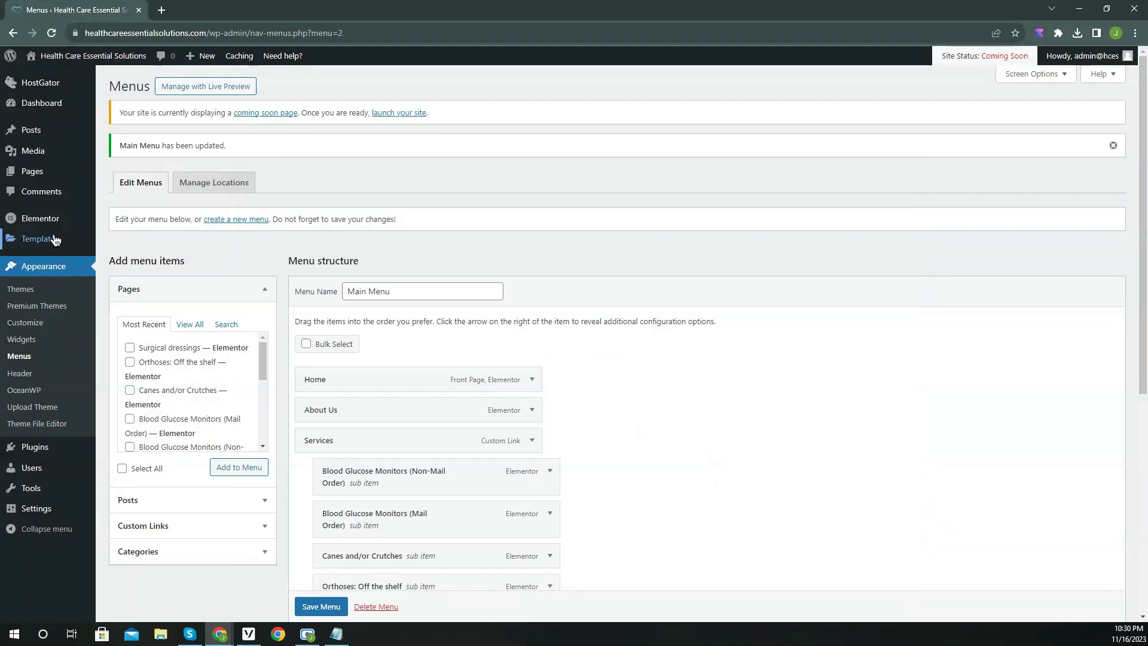
Create a Header template named HCES_Header from the Theme Builder's table view.
{"action": "mouse_move", "coordinate": [55, 240]}
{"action": "left_click", "coordinate": [156, 277]}
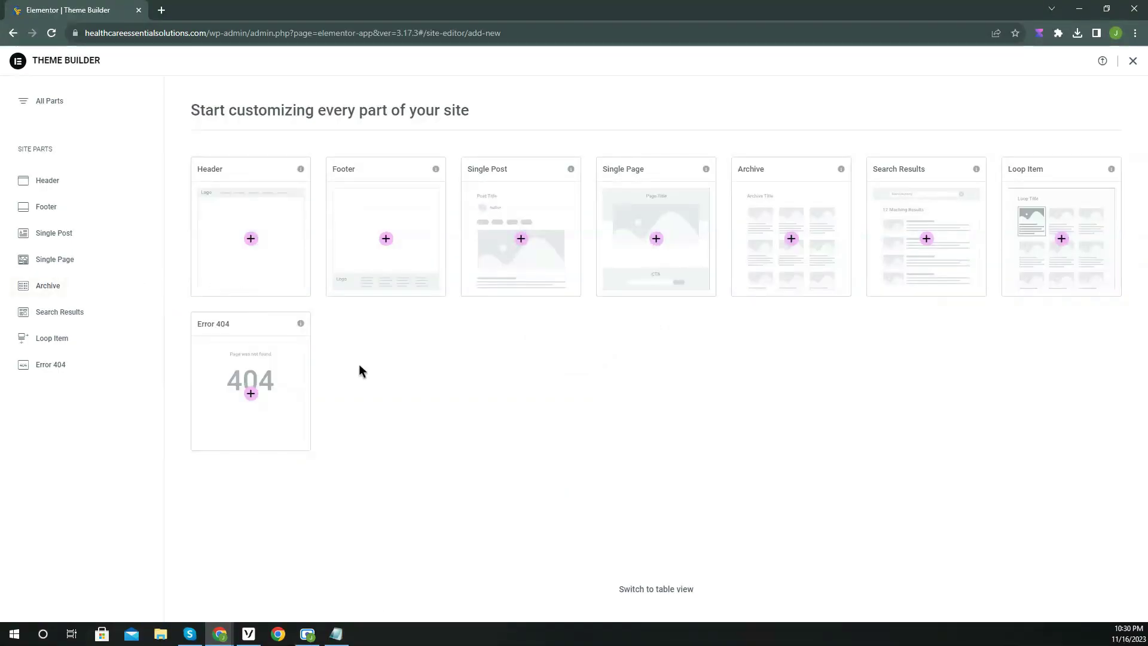
{"action": "left_click", "coordinate": [654, 589]}
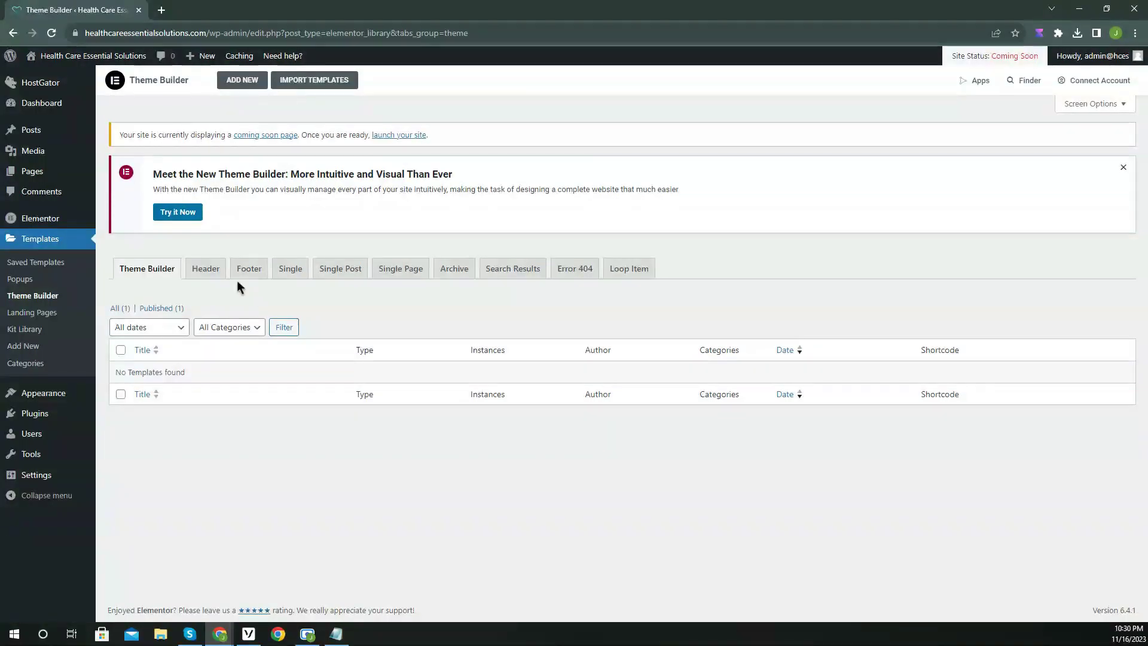
{"action": "left_click", "coordinate": [204, 268]}
{"action": "left_click", "coordinate": [636, 492]}
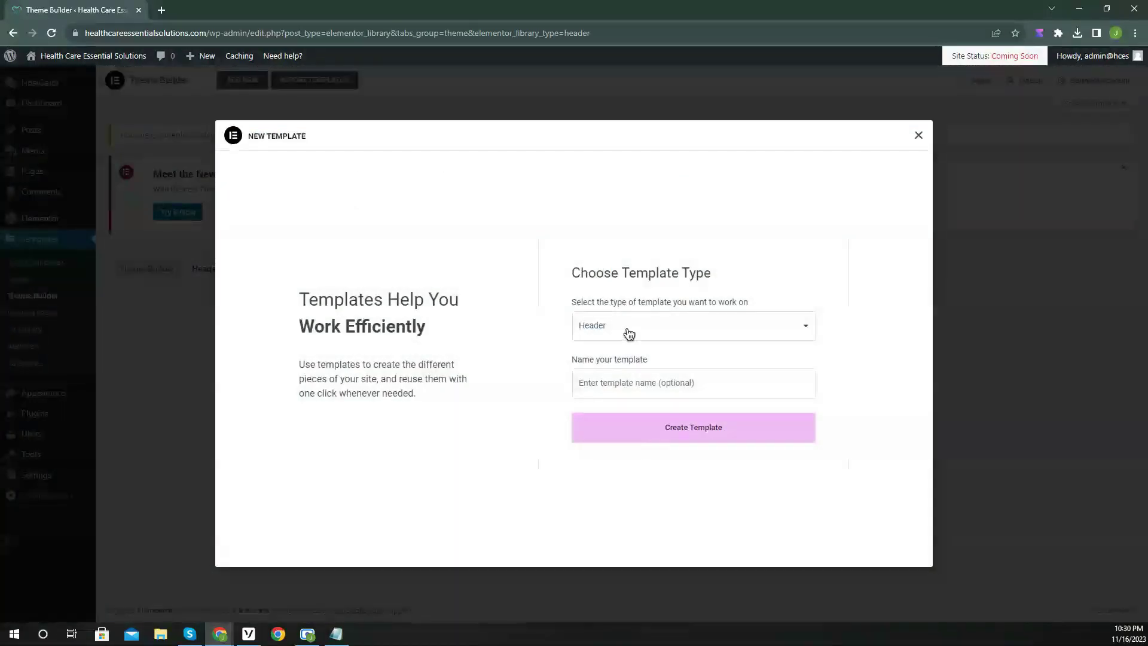
{"action": "type", "text": "HCES_Header"}
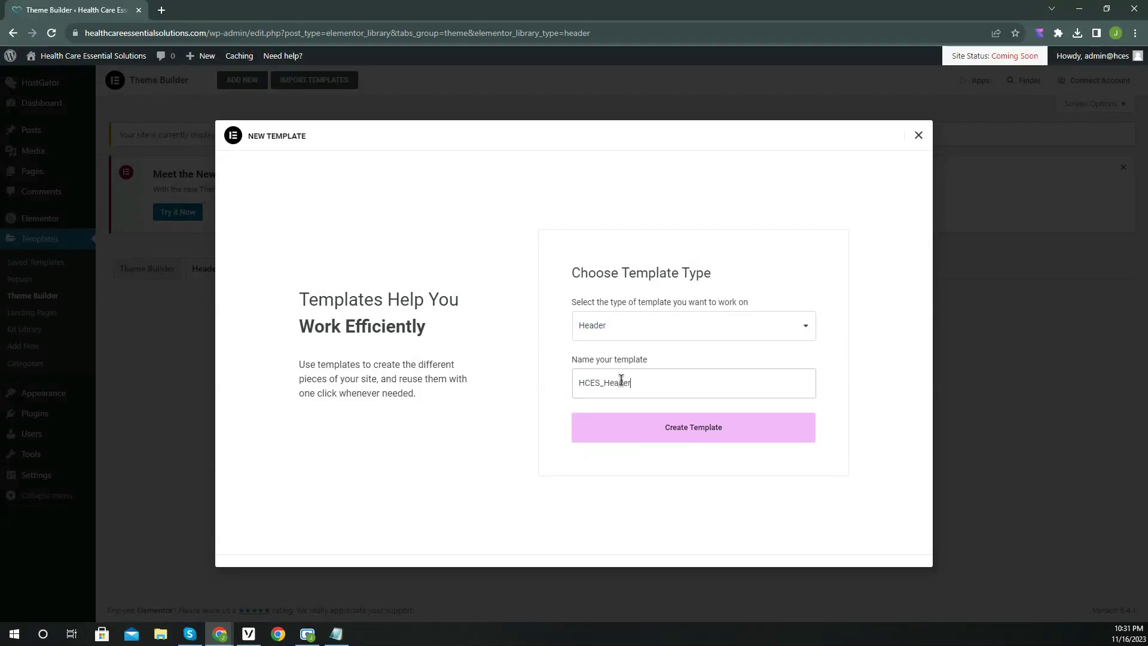
{"action": "left_click", "coordinate": [688, 441]}
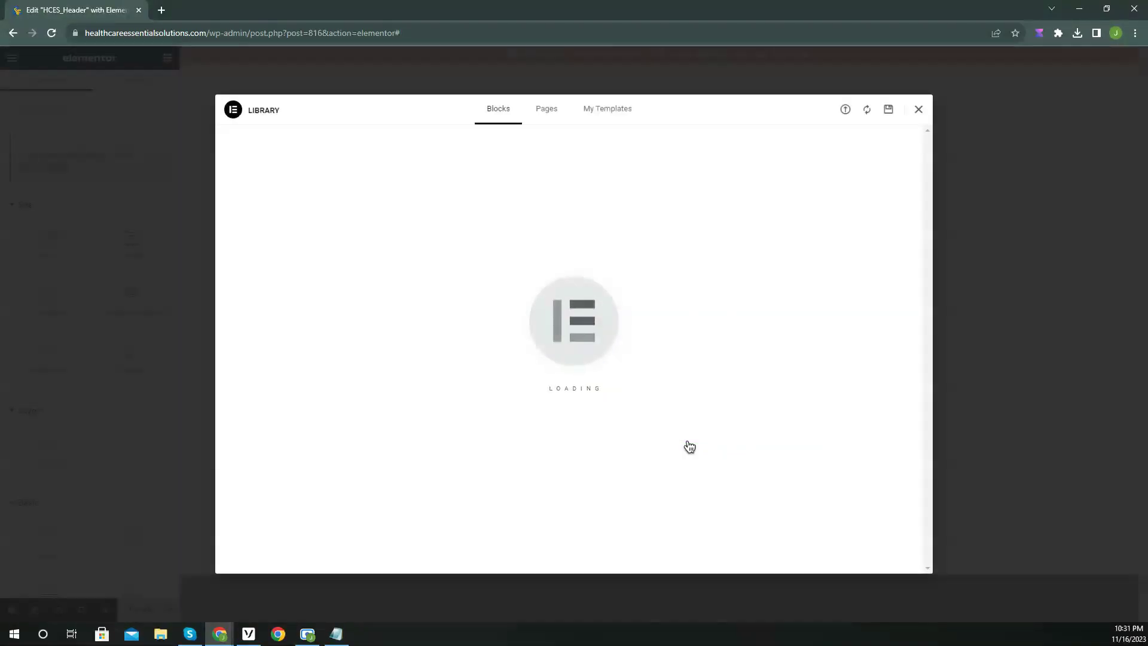
Add a two-column container to the header and place the Site Logo in the left column.
{"action": "left_click", "coordinate": [918, 110]}
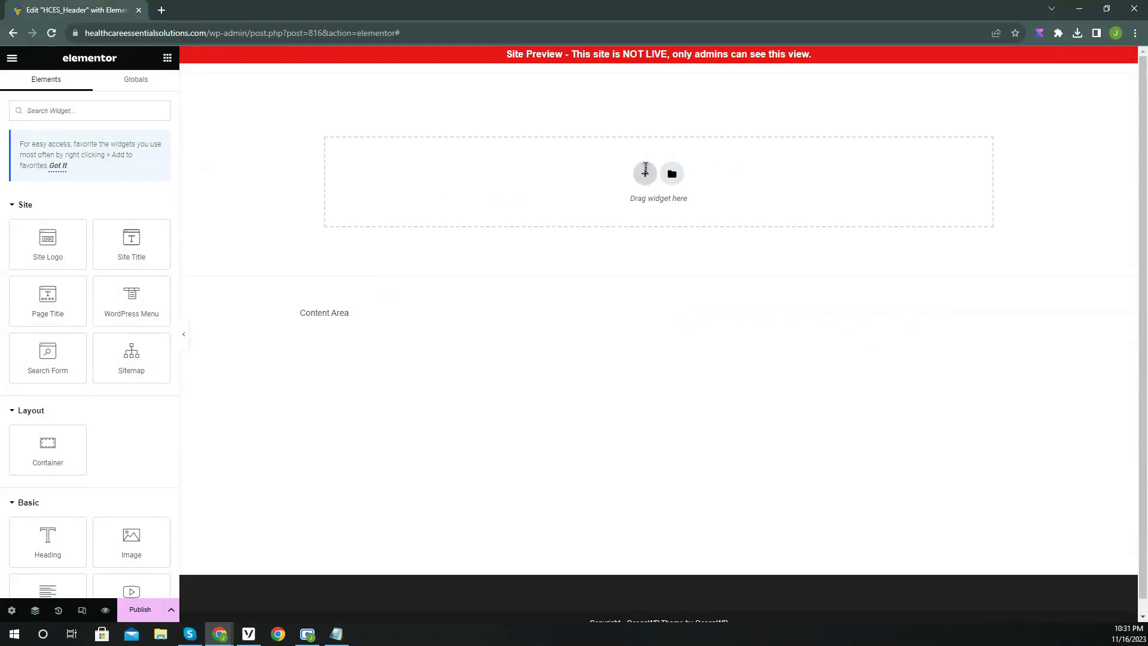
{"action": "left_click", "coordinate": [647, 174]}
{"action": "left_click", "coordinate": [636, 207]}
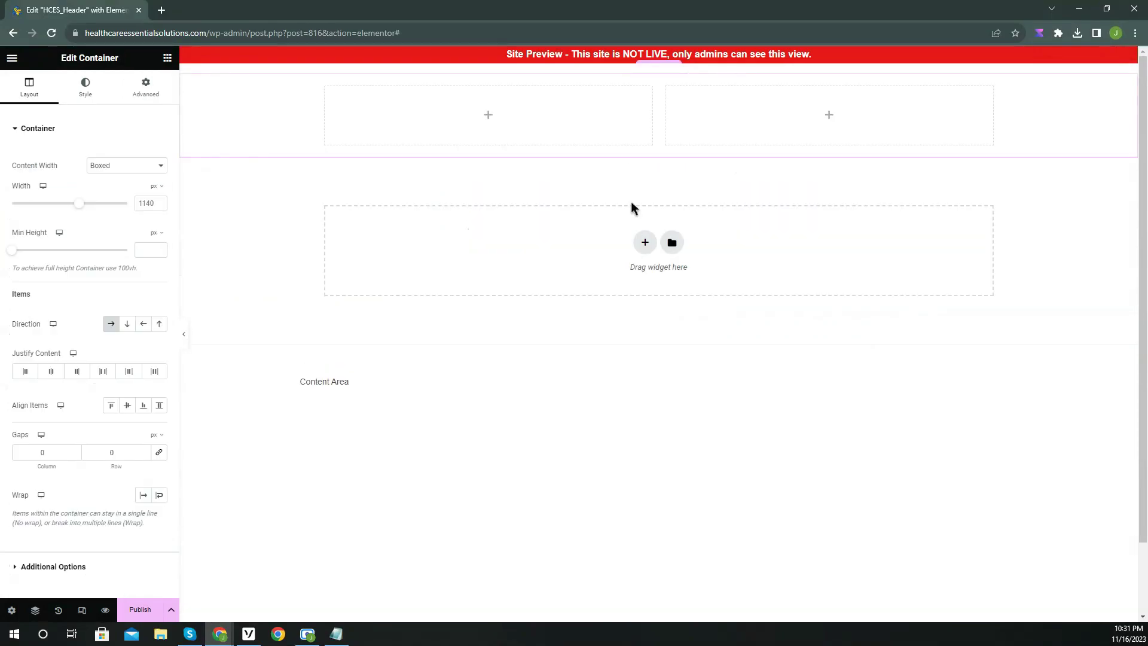
{"action": "left_click", "coordinate": [168, 57]}
{"action": "left_click_drag", "start_coordinate": [53, 246], "coordinate": [434, 119]}
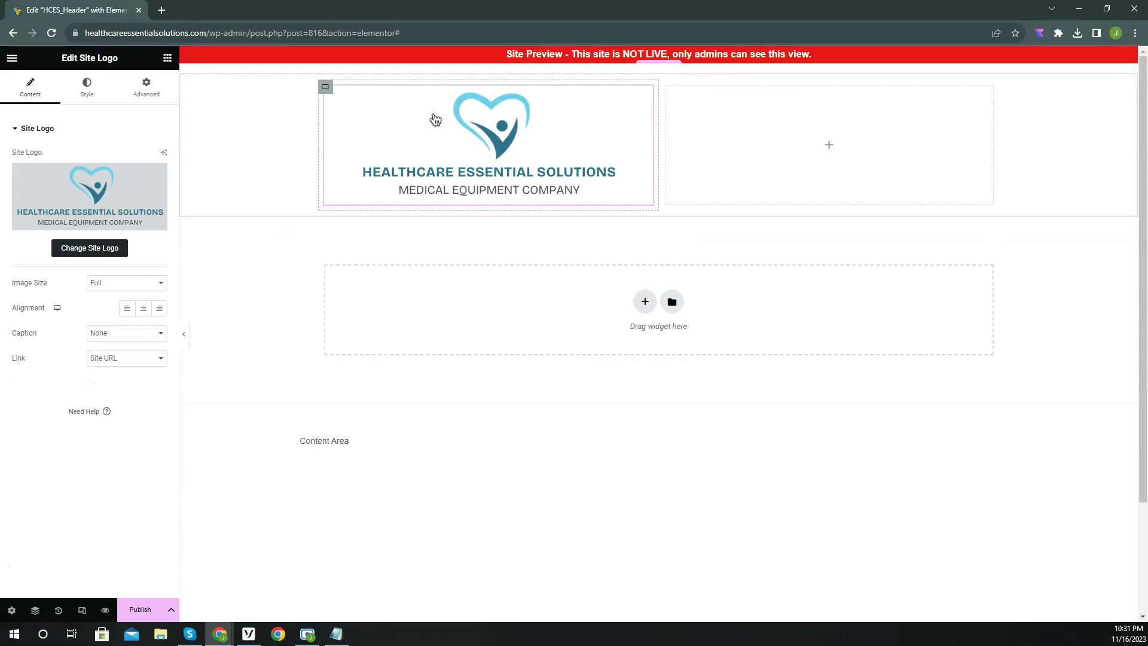
Make the logo column full width, centre its content, and shrink the logo to 45% width.
{"action": "left_click", "coordinate": [326, 87]}
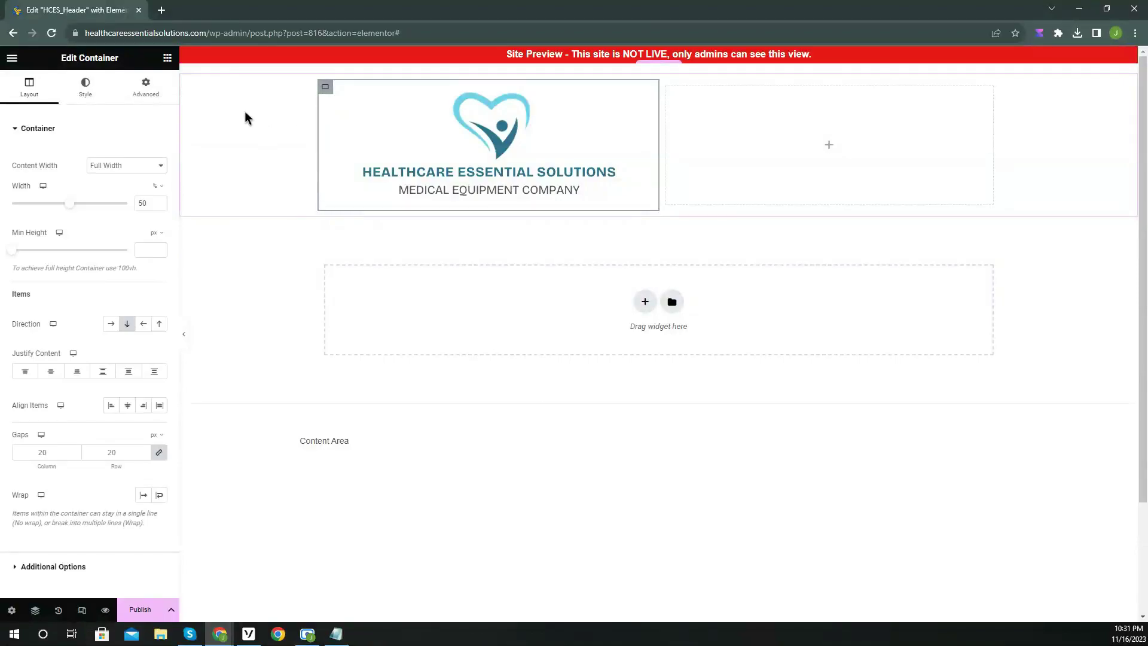
{"action": "left_click", "coordinate": [117, 166]}
{"action": "left_click", "coordinate": [118, 170]}
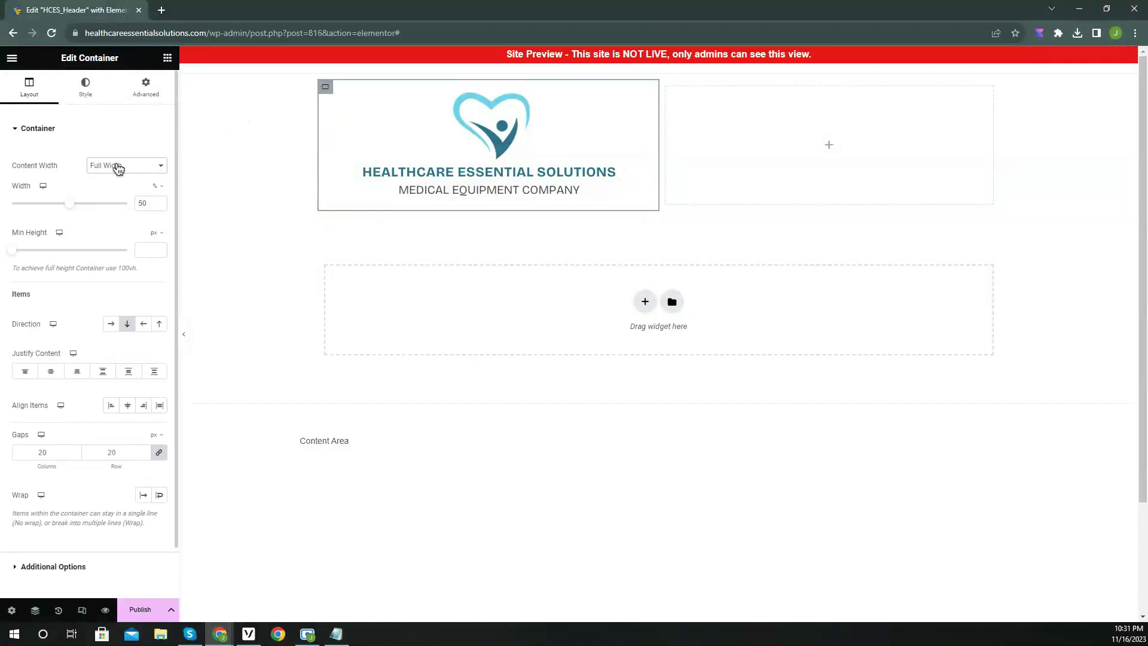
{"action": "left_click", "coordinate": [50, 377]}
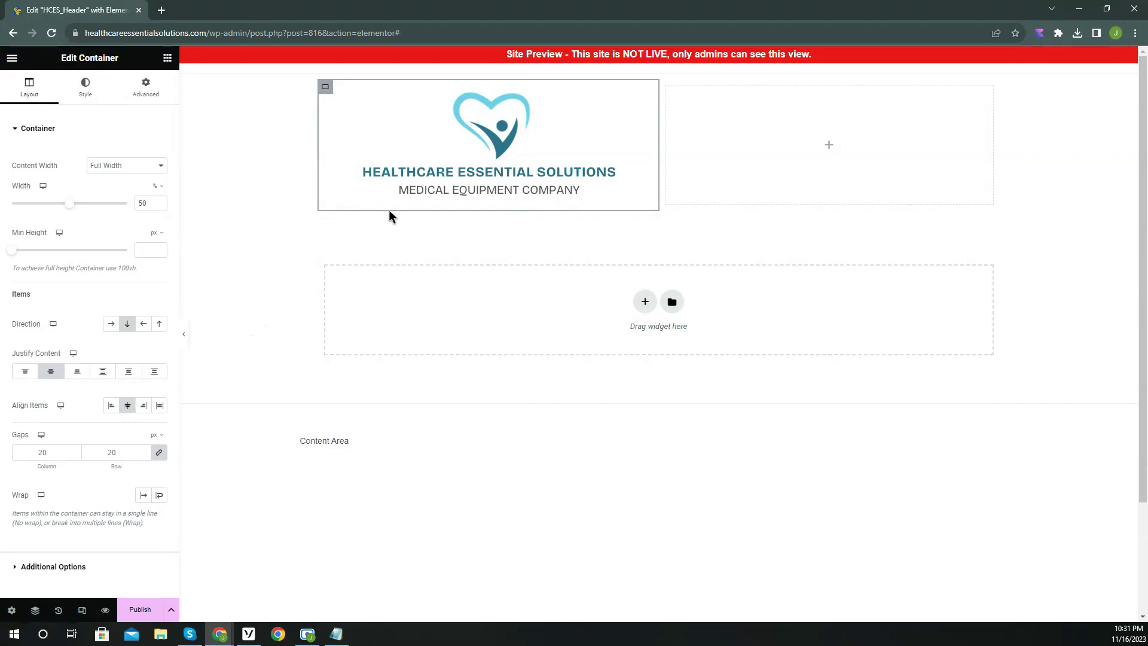
{"action": "left_click", "coordinate": [451, 174]}
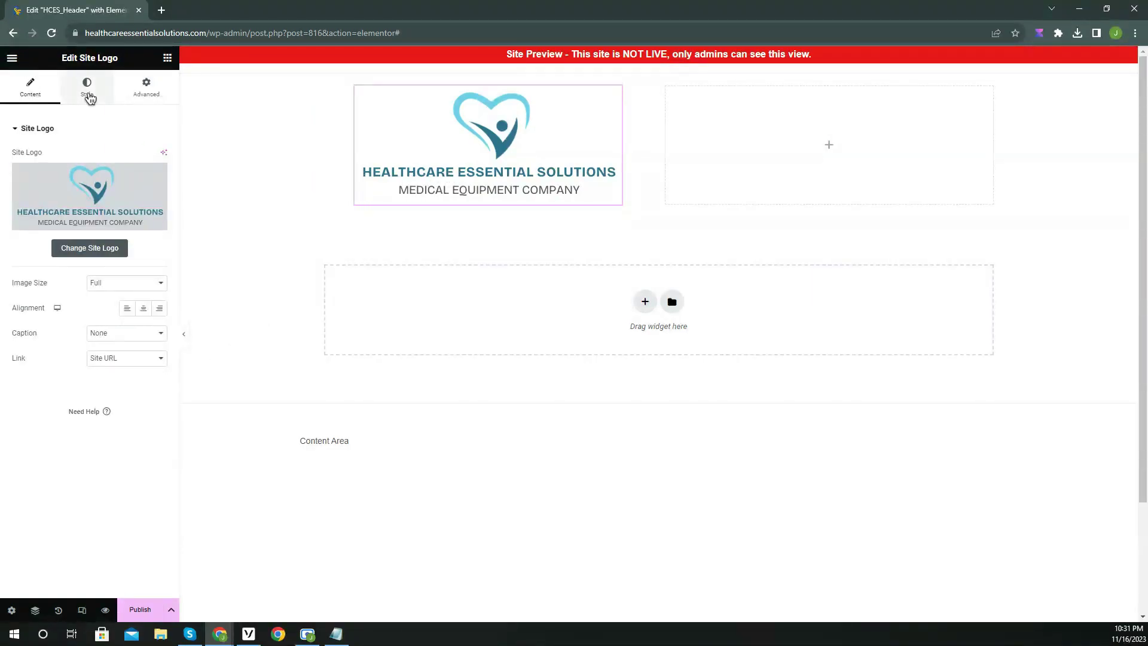
{"action": "left_click", "coordinate": [87, 88]}
{"action": "left_click_drag", "start_coordinate": [19, 174], "coordinate": [74, 180]}
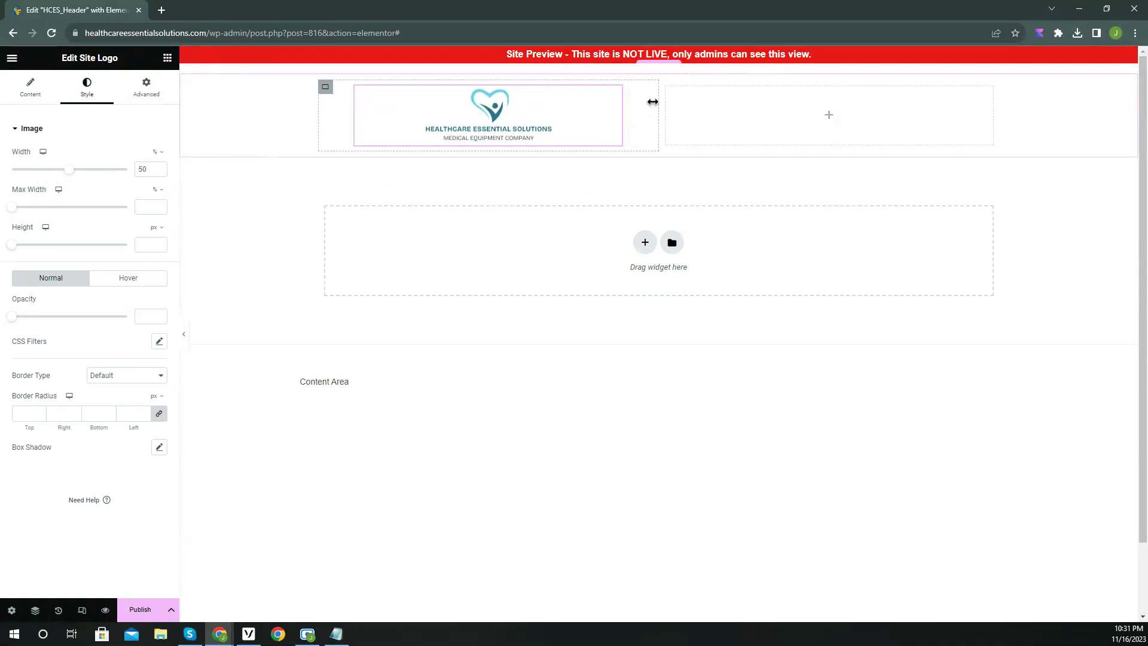
Centre the right column's content and place the WordPress Menu widget there.
{"action": "left_click", "coordinate": [667, 88]}
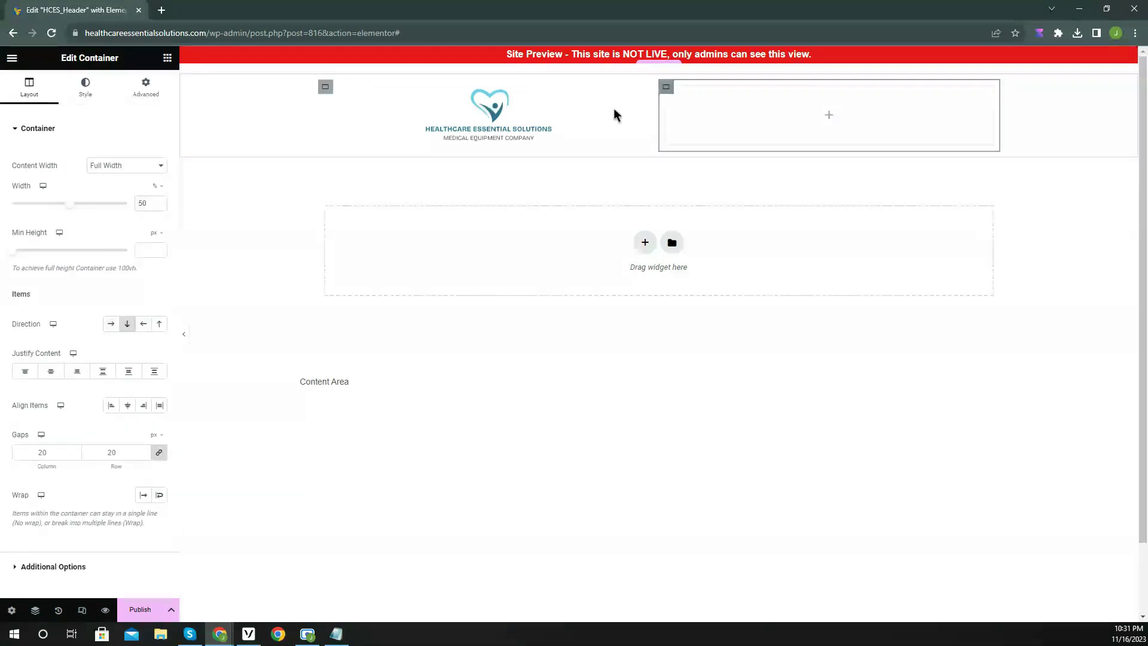
{"action": "left_click", "coordinate": [54, 373]}
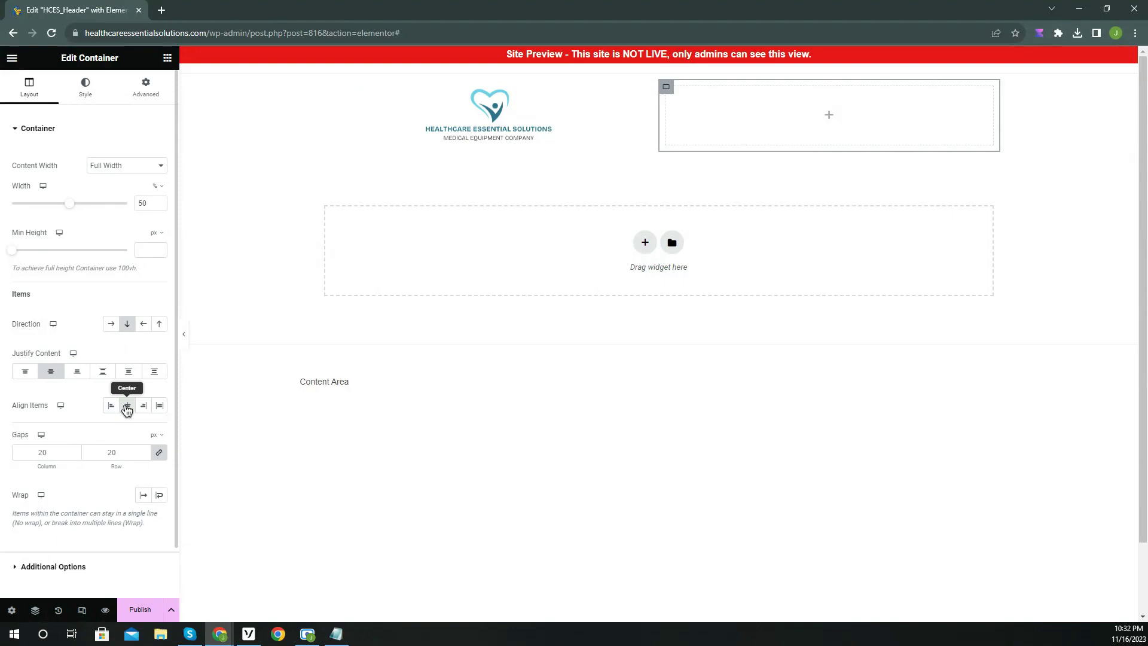
{"action": "left_click", "coordinate": [167, 59]}
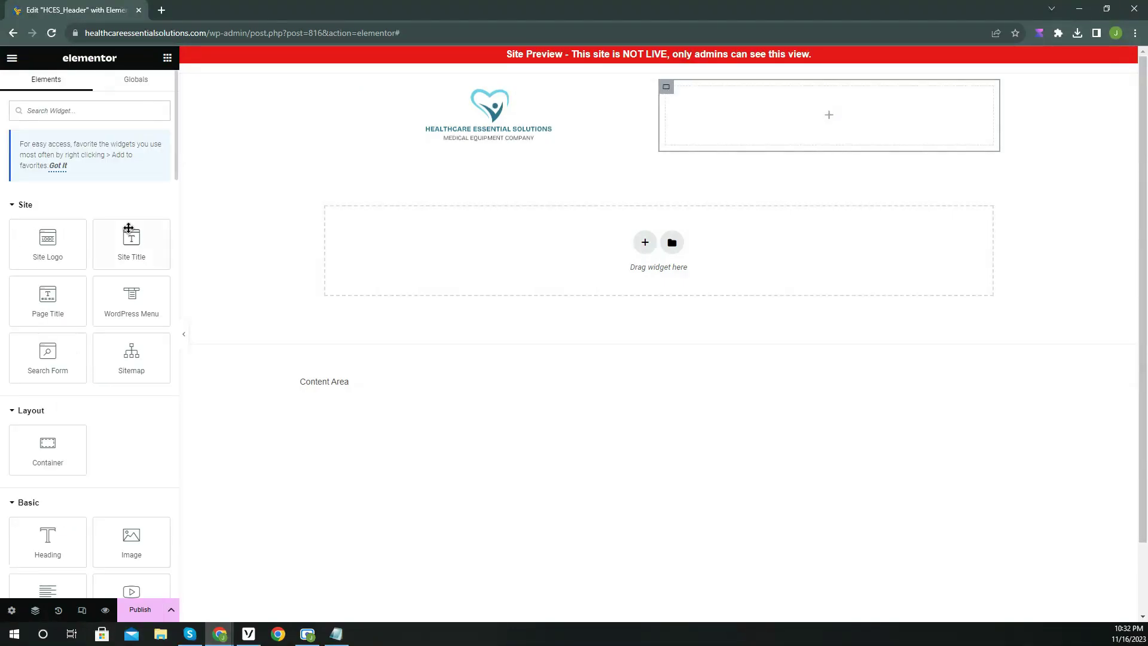
{"action": "left_click_drag", "start_coordinate": [117, 302], "coordinate": [710, 122]}
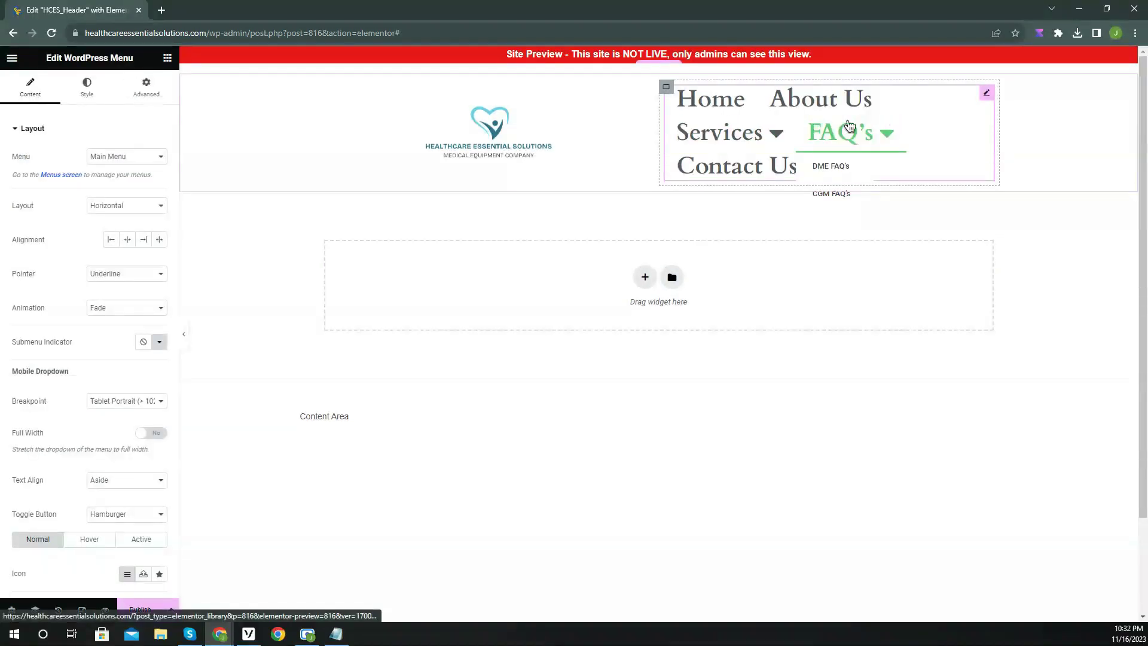
Narrow the logo column to 32% and enlarge the logo to about 70% width.
{"action": "left_click", "coordinate": [332, 89]}
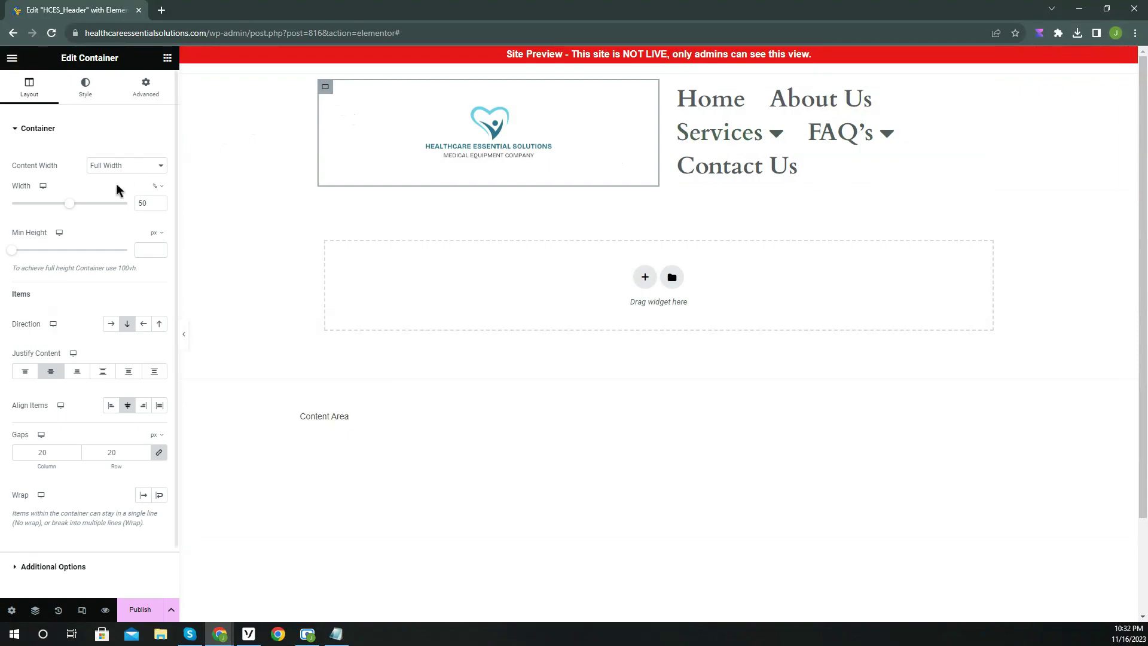
{"action": "left_click_drag", "start_coordinate": [70, 207], "coordinate": [52, 208]}
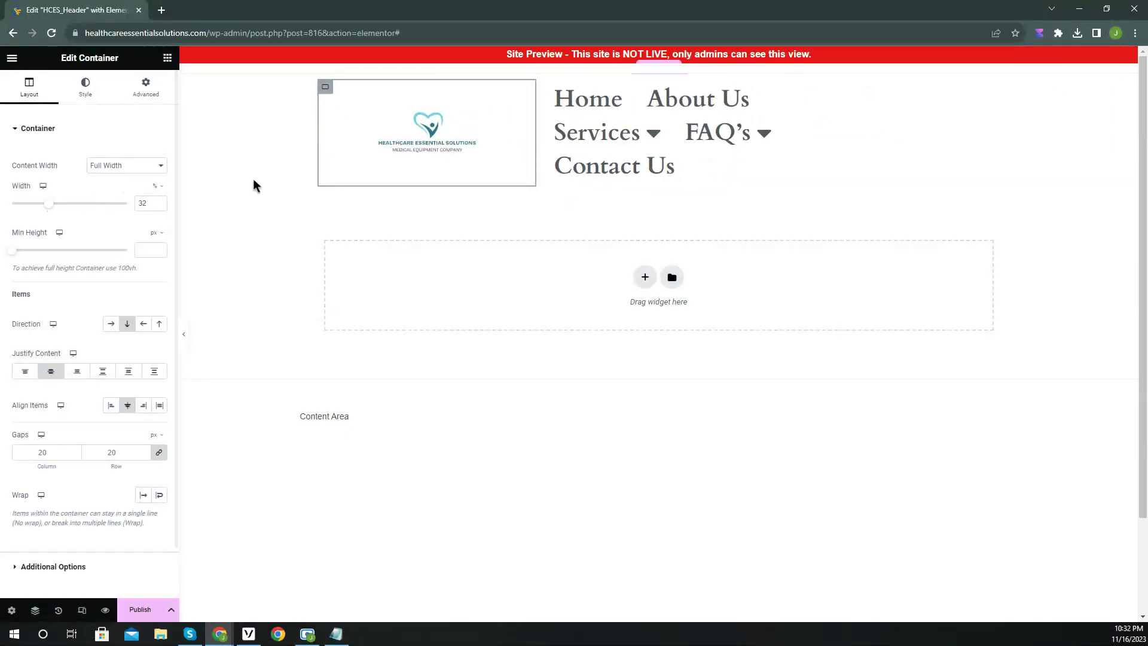
{"action": "left_click", "coordinate": [410, 137]}
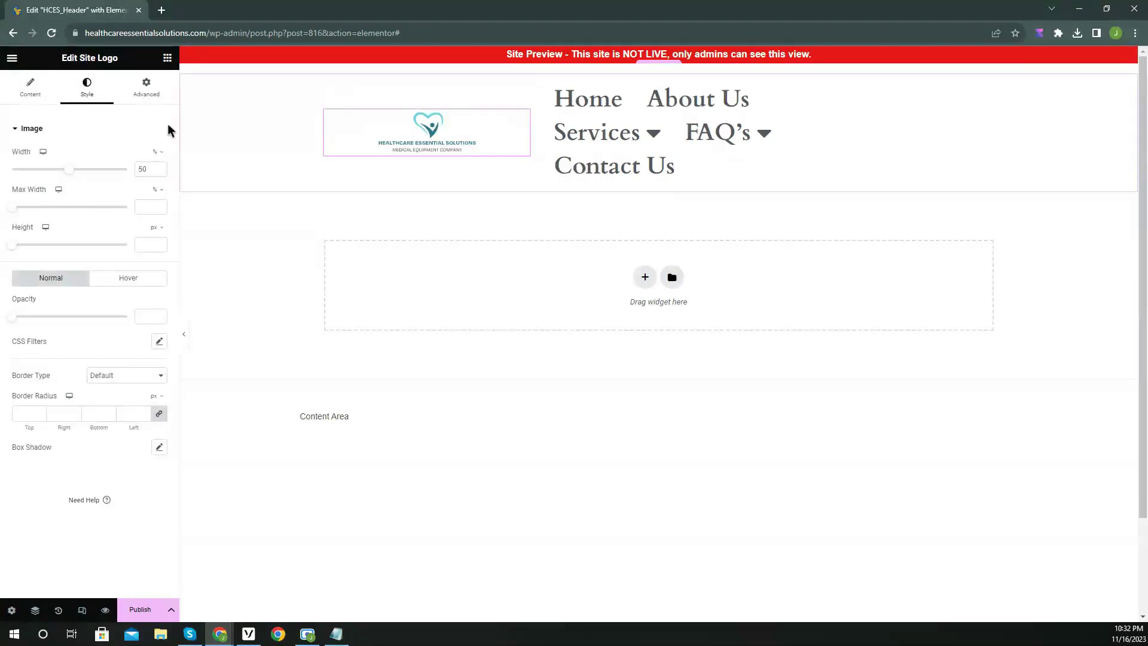
{"action": "left_click_drag", "start_coordinate": [69, 177], "coordinate": [93, 178]}
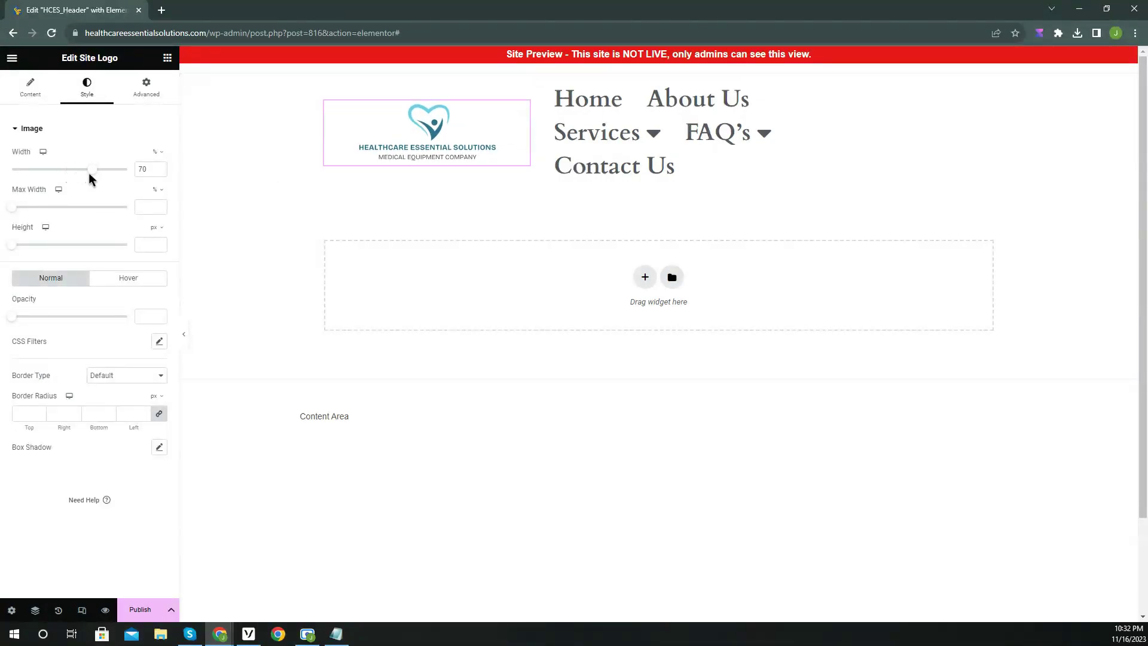
Centre-align the menu links and check their typography settings.
{"action": "left_click", "coordinate": [789, 155]}
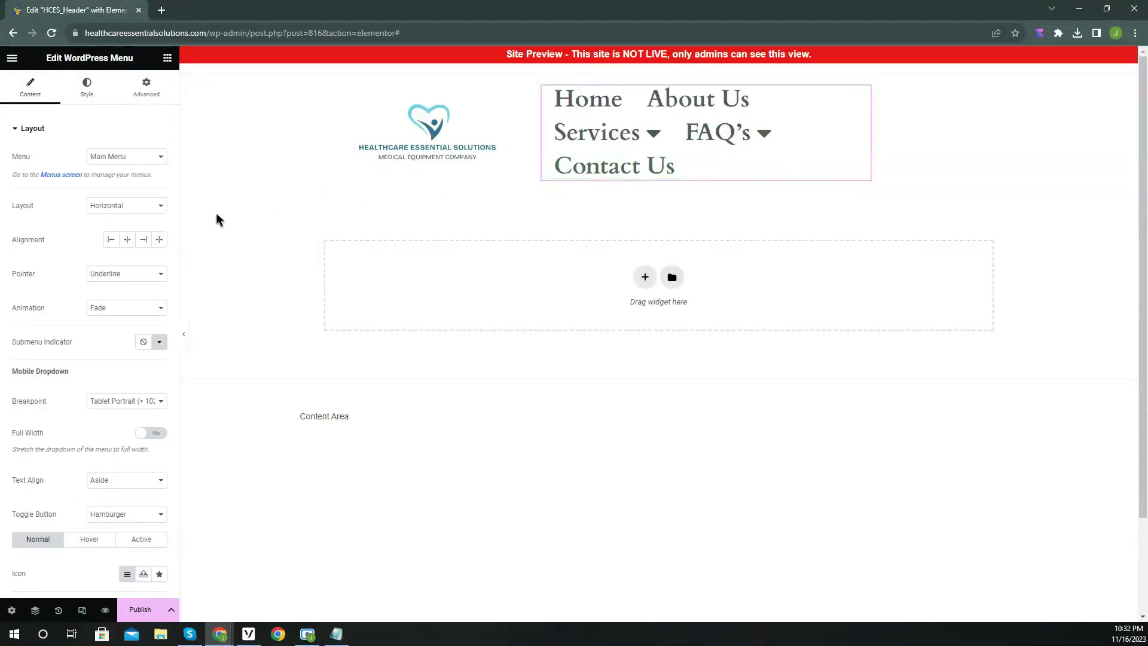
{"action": "left_click", "coordinate": [150, 245]}
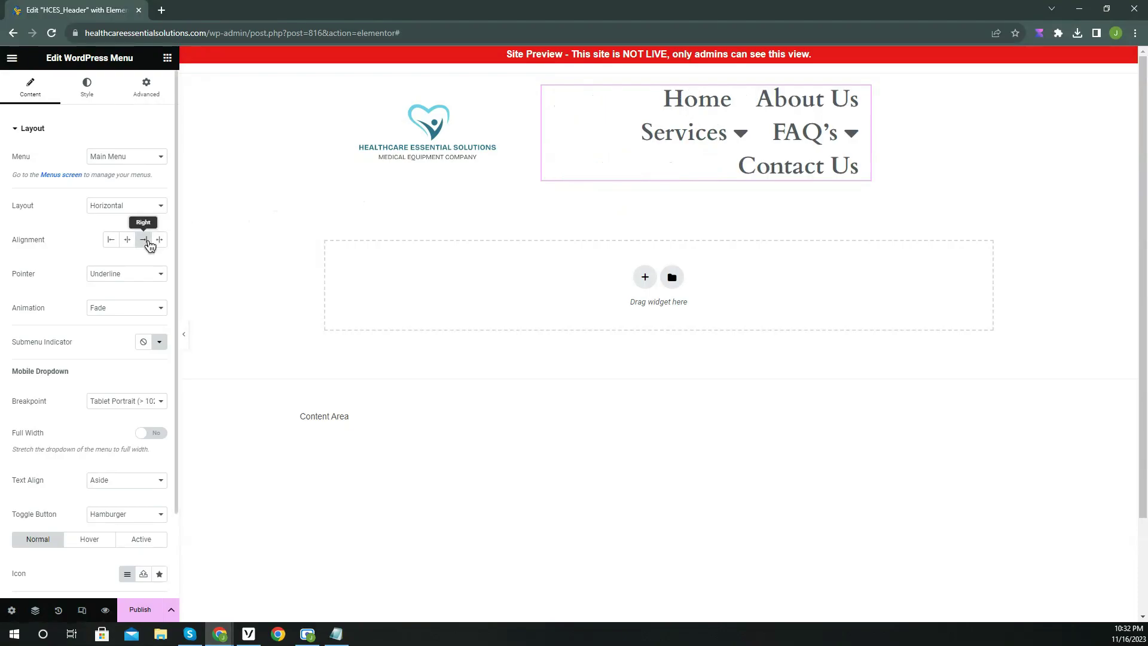
{"action": "left_click", "coordinate": [131, 245]}
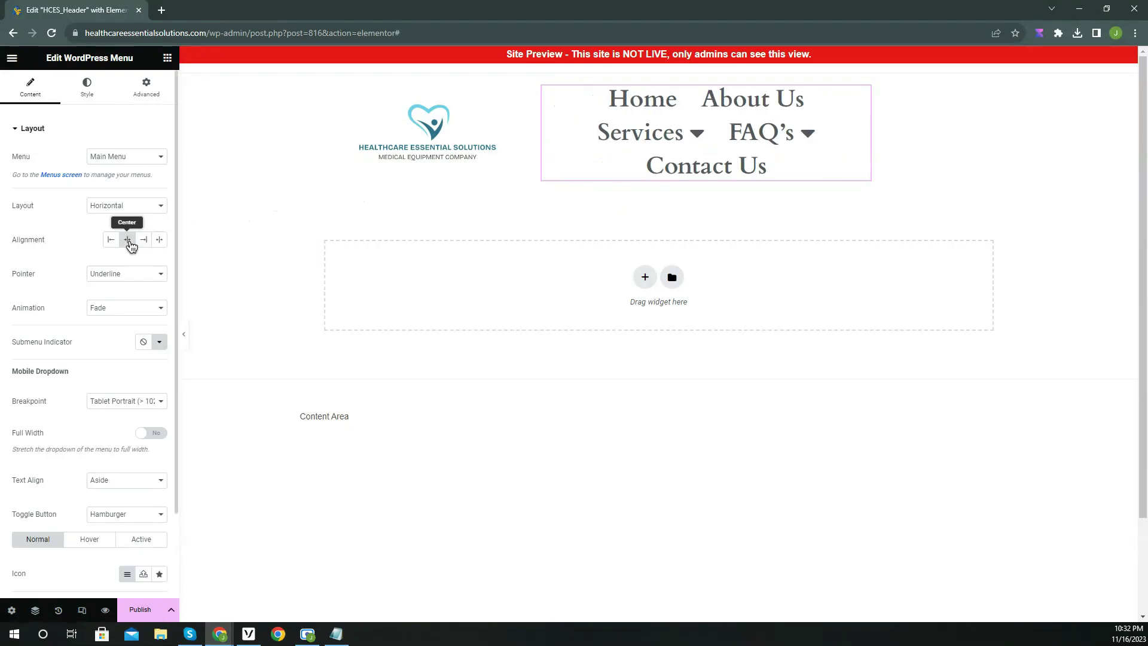
{"action": "left_click", "coordinate": [86, 87]}
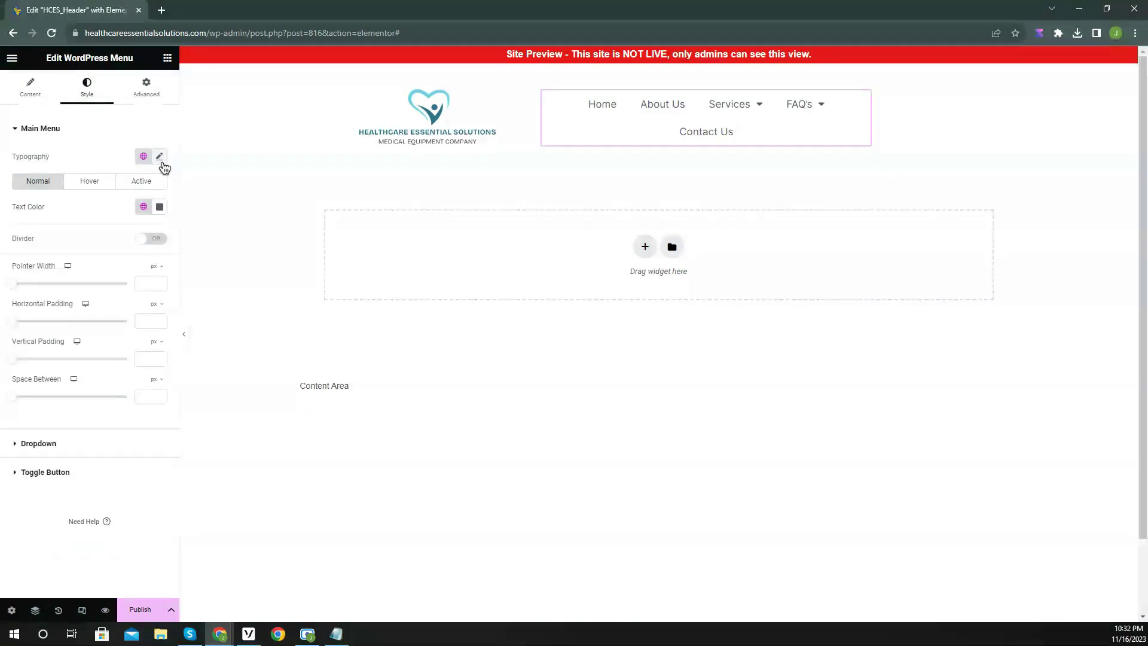
{"action": "left_click", "coordinate": [159, 156]}
Preview the header, then set the menu's pointer effect to None.
{"action": "left_click", "coordinate": [186, 333]}
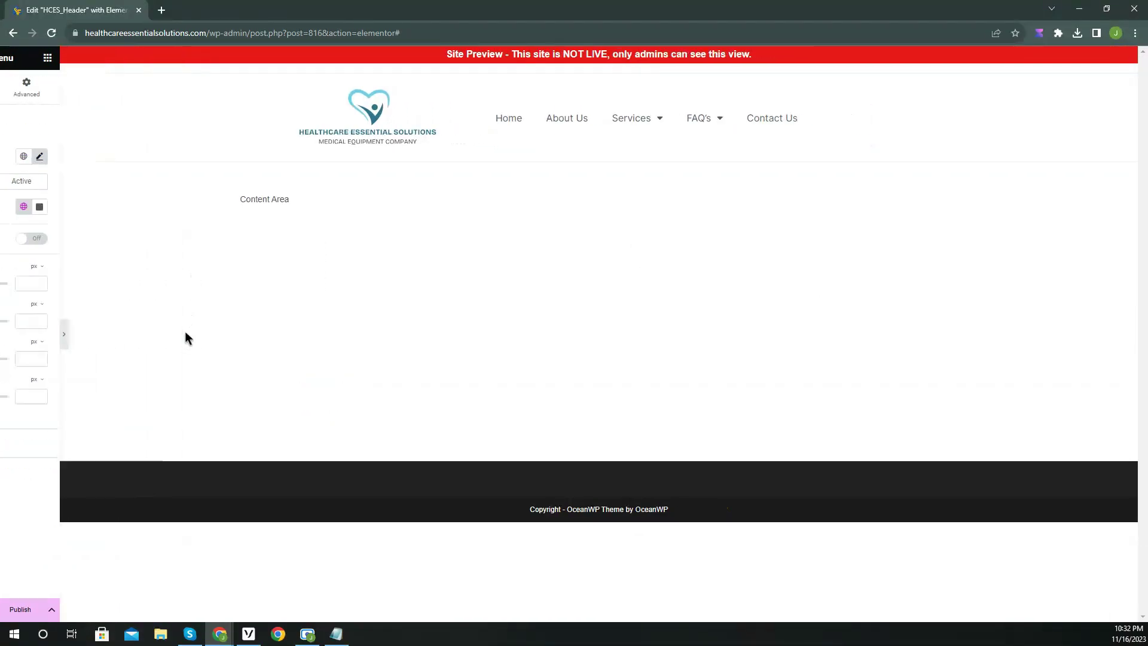
{"action": "mouse_move", "coordinate": [608, 131]}
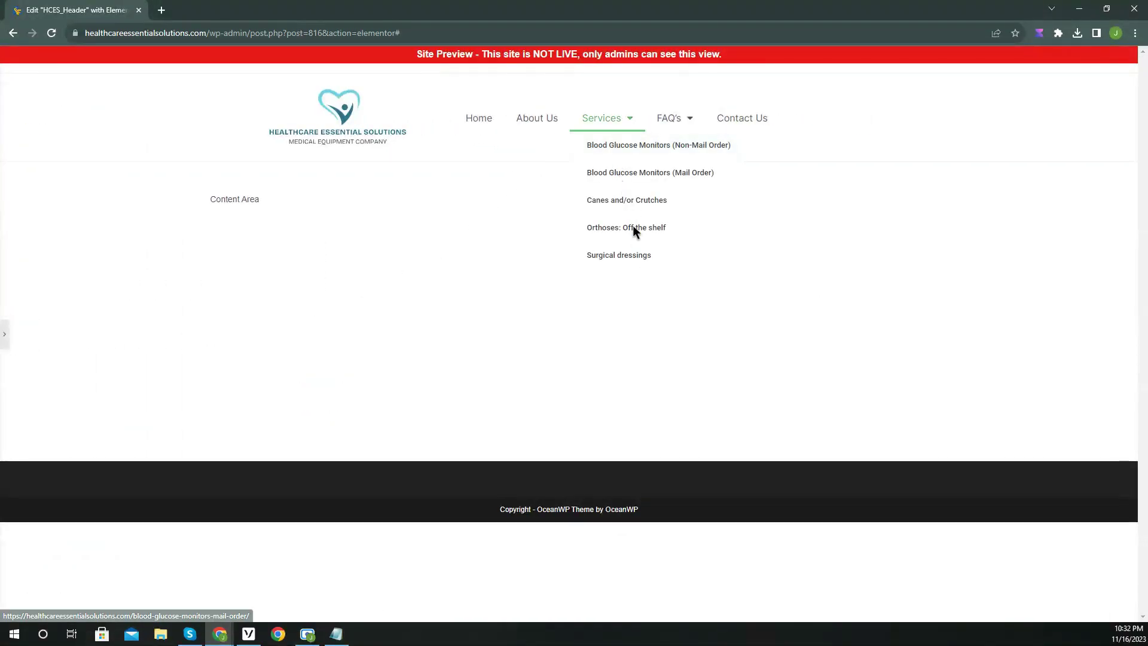
{"action": "left_click", "coordinate": [6, 336]}
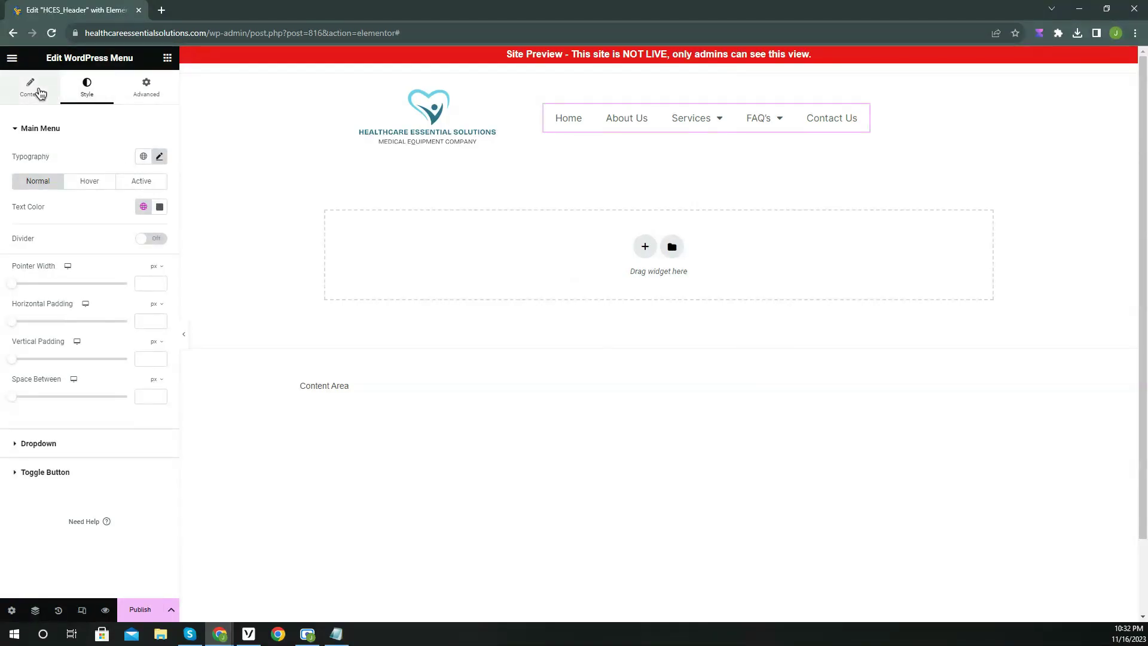
{"action": "left_click", "coordinate": [31, 90]}
{"action": "left_click", "coordinate": [129, 274]}
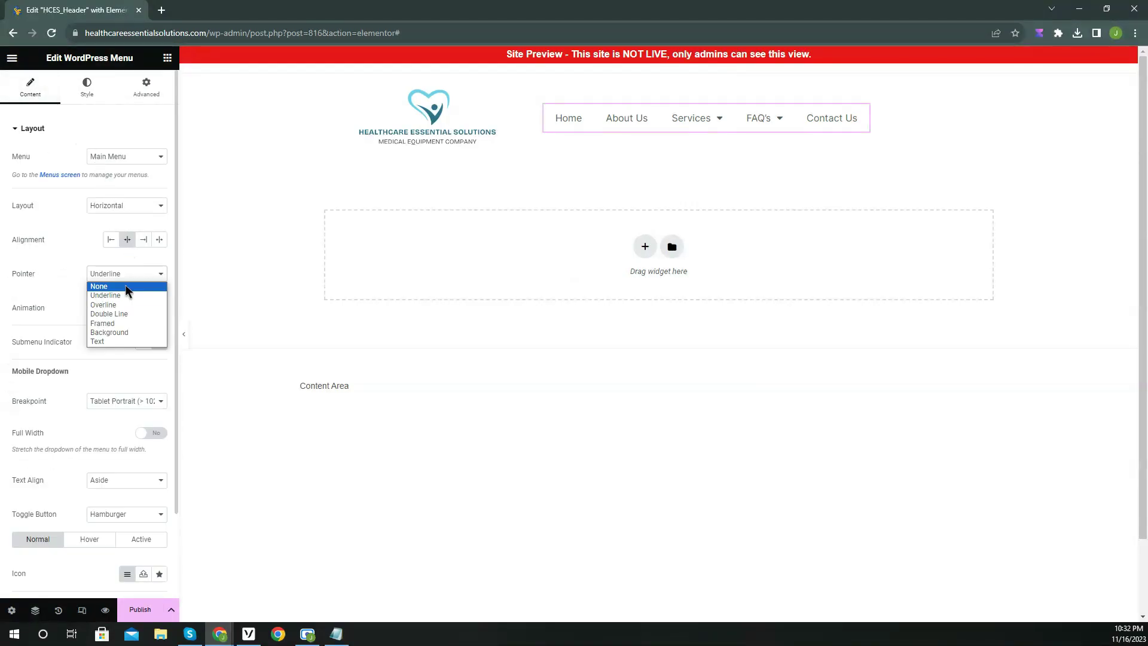
{"action": "left_click", "coordinate": [127, 290]}
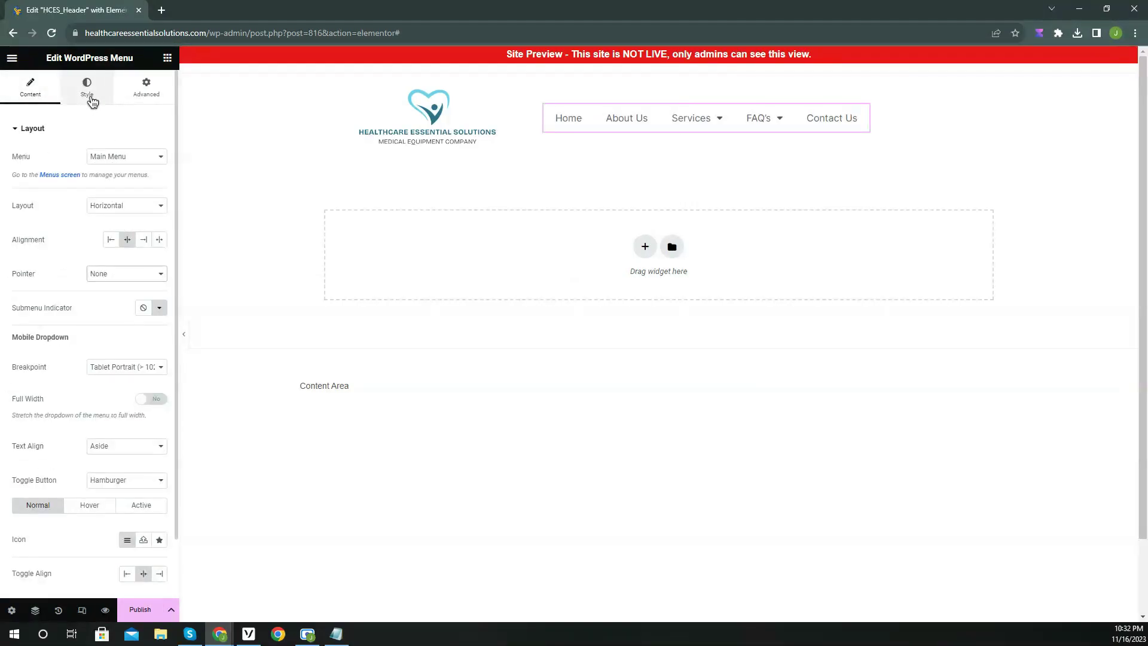
Give hovered and active menu link text the global Primary colour.
{"action": "left_click", "coordinate": [89, 93]}
{"action": "left_click", "coordinate": [92, 180]}
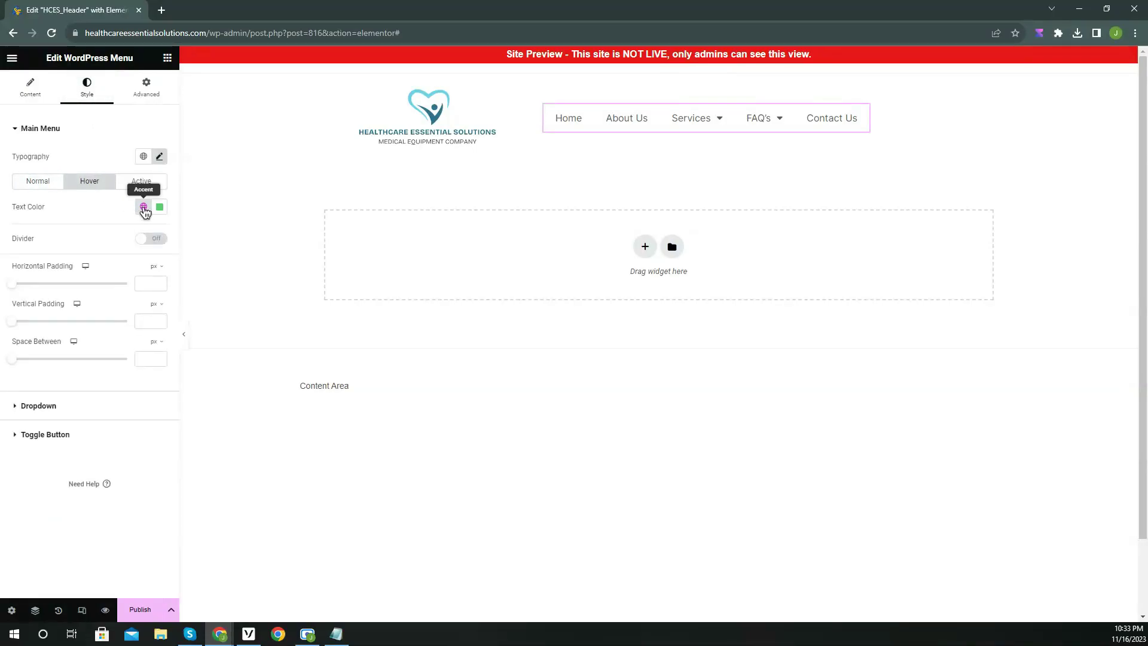
{"action": "left_click", "coordinate": [143, 206]}
{"action": "left_click", "coordinate": [108, 265]}
{"action": "left_click", "coordinate": [141, 180]}
{"action": "left_click", "coordinate": [144, 206]}
{"action": "left_click", "coordinate": [103, 258]}
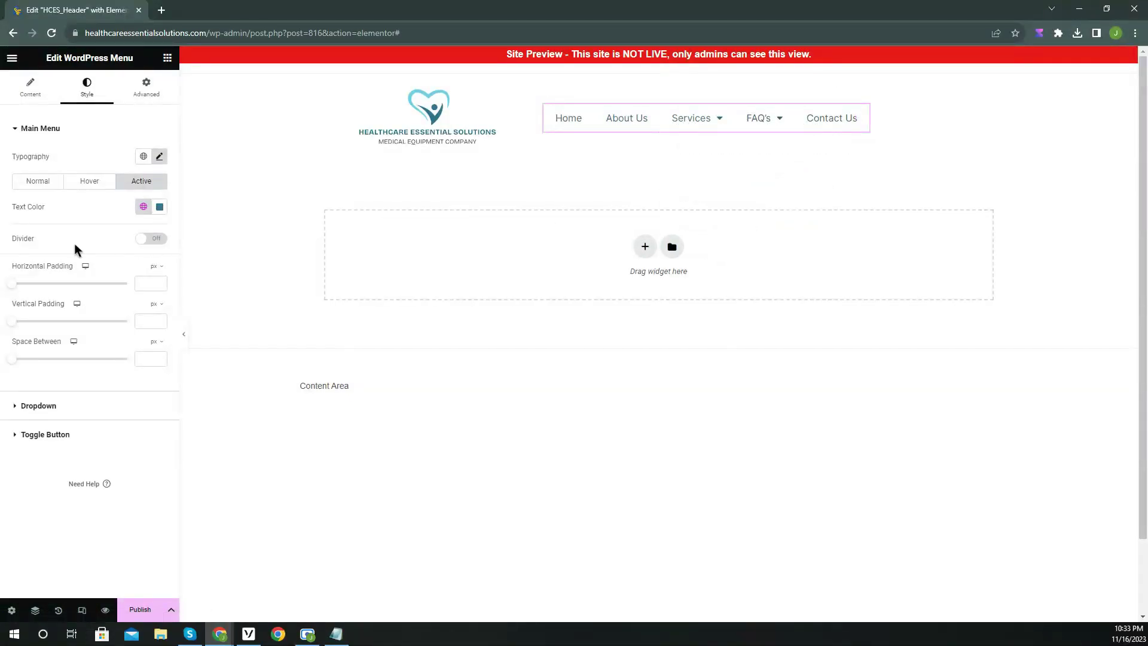
{"action": "left_click", "coordinate": [73, 409]}
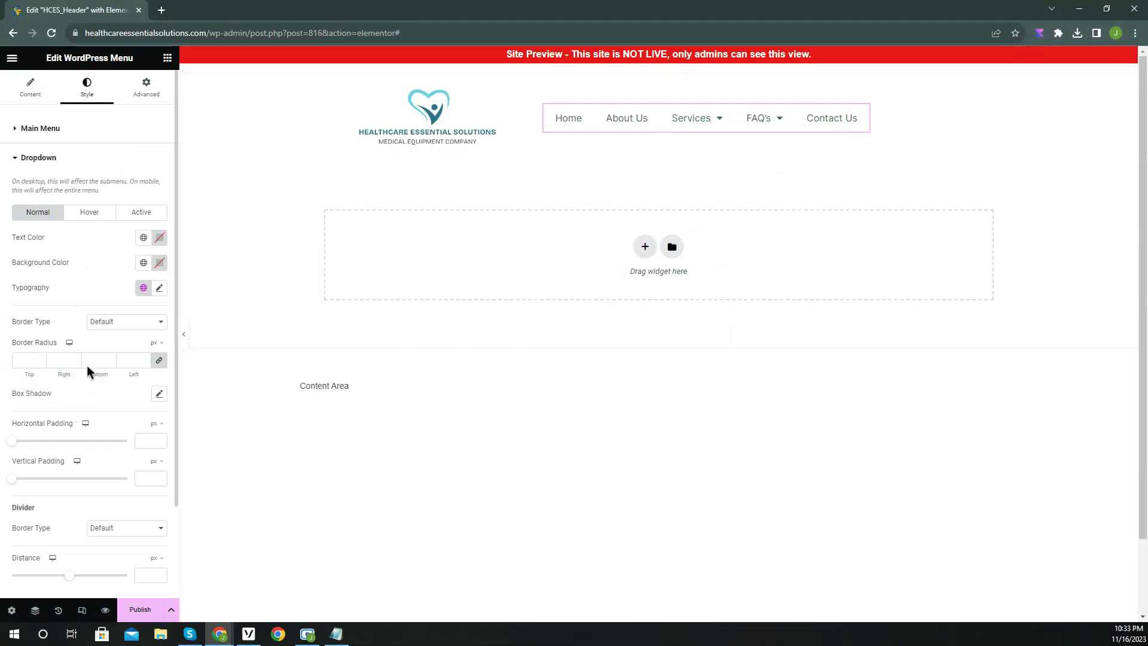
Set the dropdown items to the Secondary global font at size 15.
{"action": "left_click", "coordinate": [143, 287]}
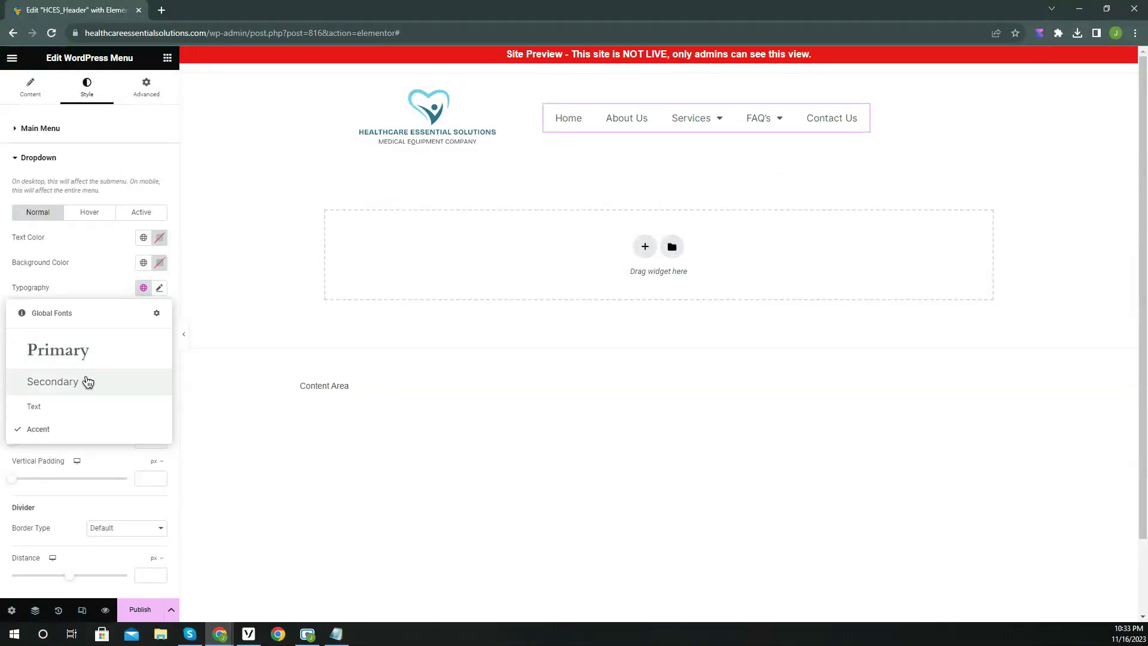
{"action": "left_click", "coordinate": [84, 379]}
{"action": "left_click", "coordinate": [159, 288]}
{"action": "left_click", "coordinate": [151, 393]}
{"action": "left_click", "coordinate": [150, 393]}
{"action": "left_click", "coordinate": [89, 271]}
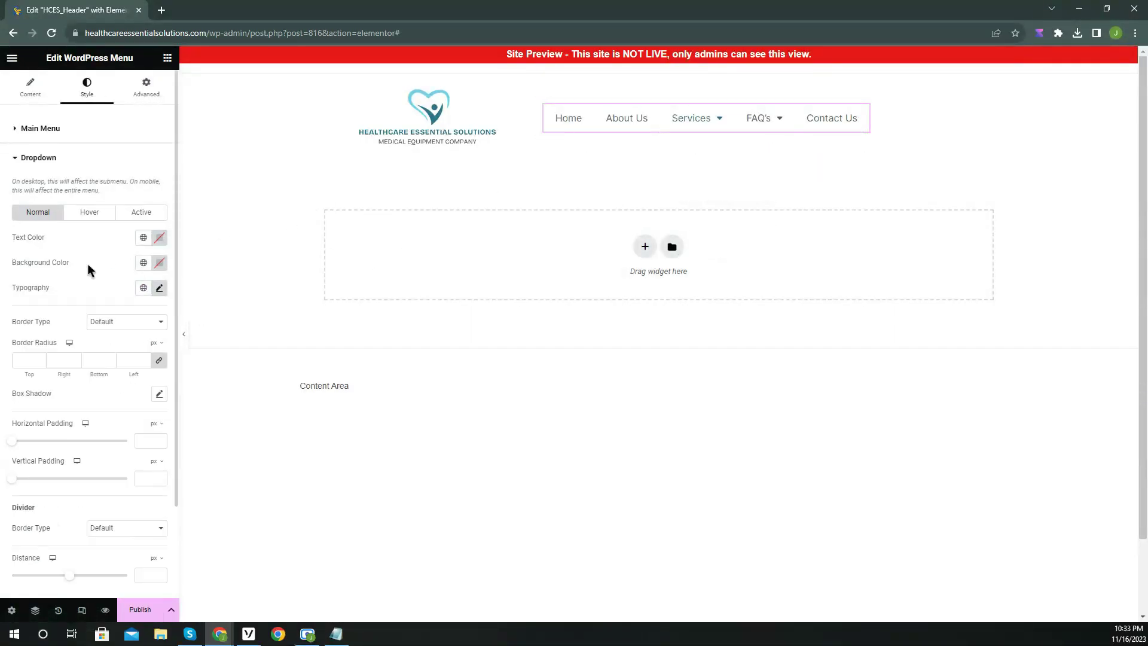
Give hovered and active dropdown items a Primary background and add a box shadow.
{"action": "left_click", "coordinate": [99, 219]}
{"action": "left_click", "coordinate": [144, 263]}
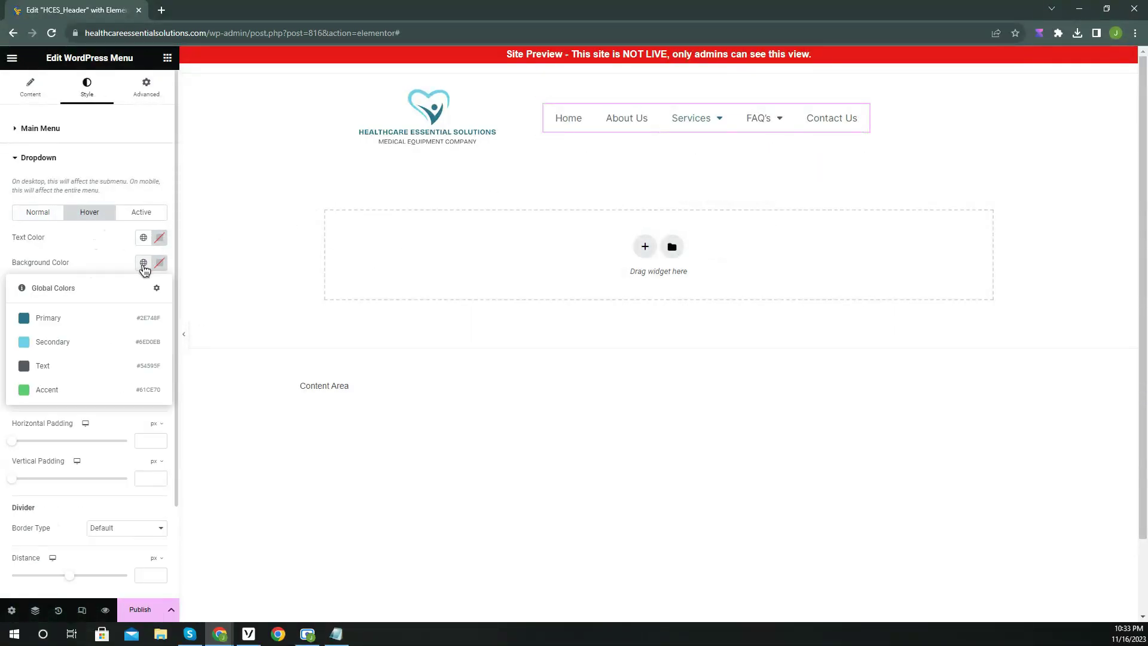
{"action": "left_click", "coordinate": [82, 320]}
{"action": "left_click", "coordinate": [153, 214]}
{"action": "left_click", "coordinate": [143, 263]}
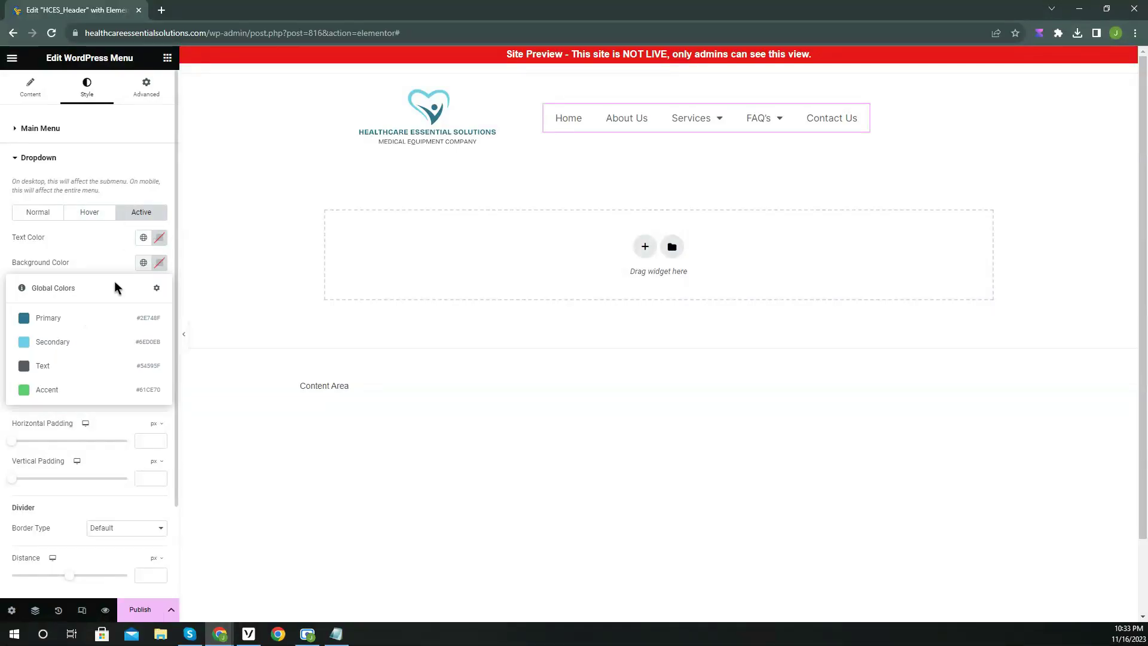
{"action": "left_click", "coordinate": [82, 325]}
{"action": "mouse_move", "coordinate": [707, 126]}
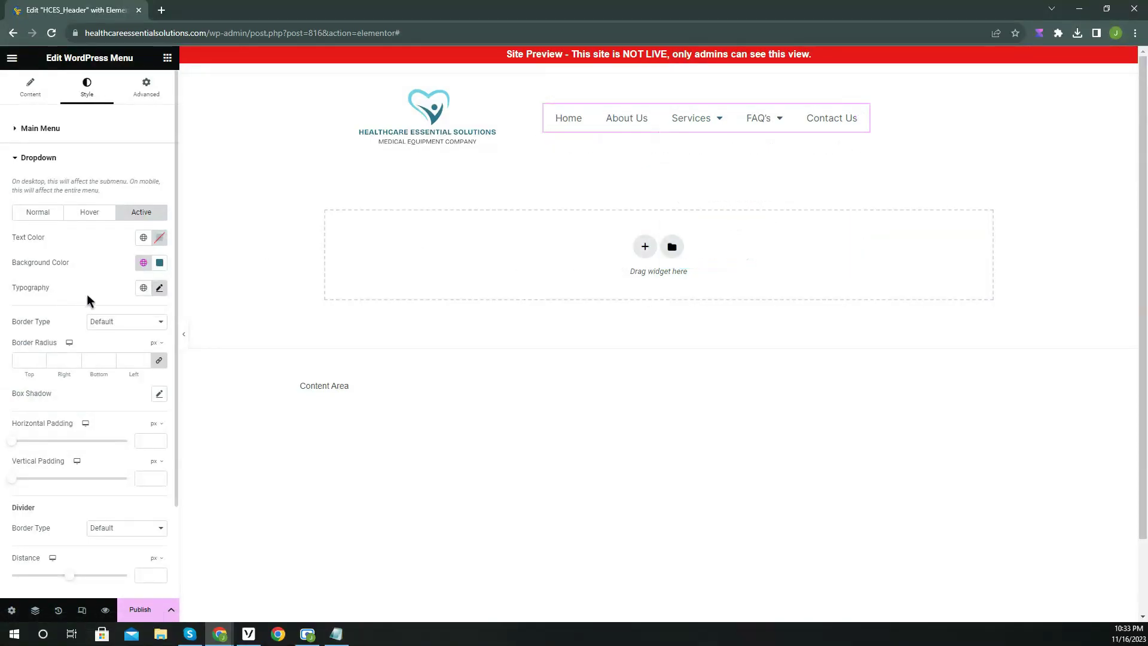
{"action": "left_click", "coordinate": [159, 396]}
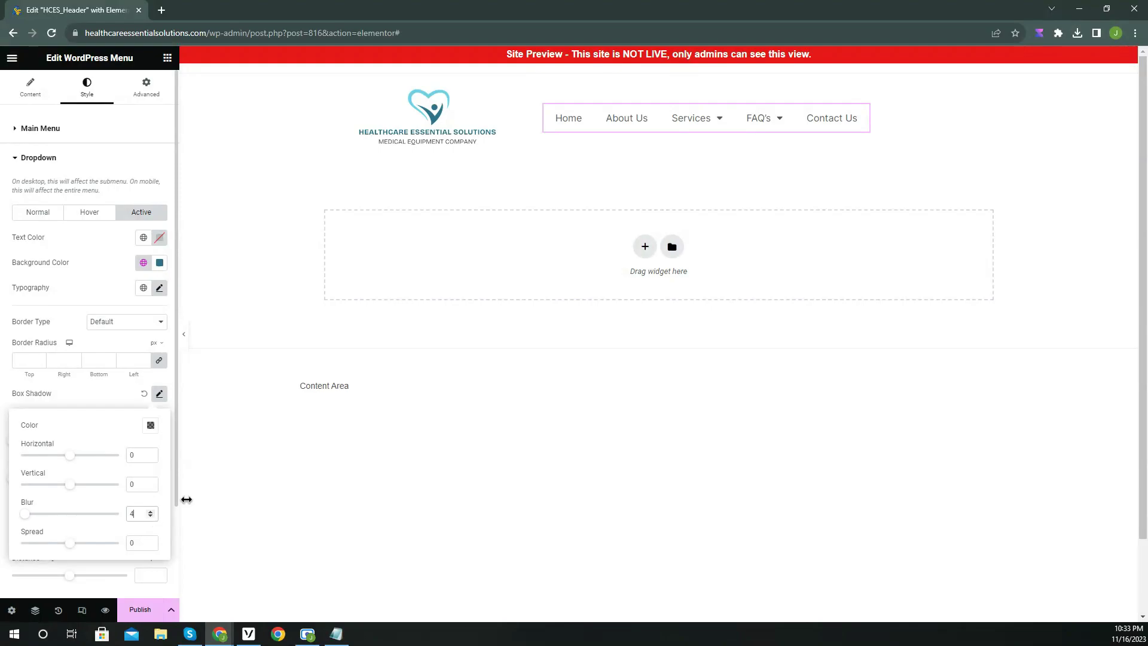
{"action": "left_click", "coordinate": [106, 340]}
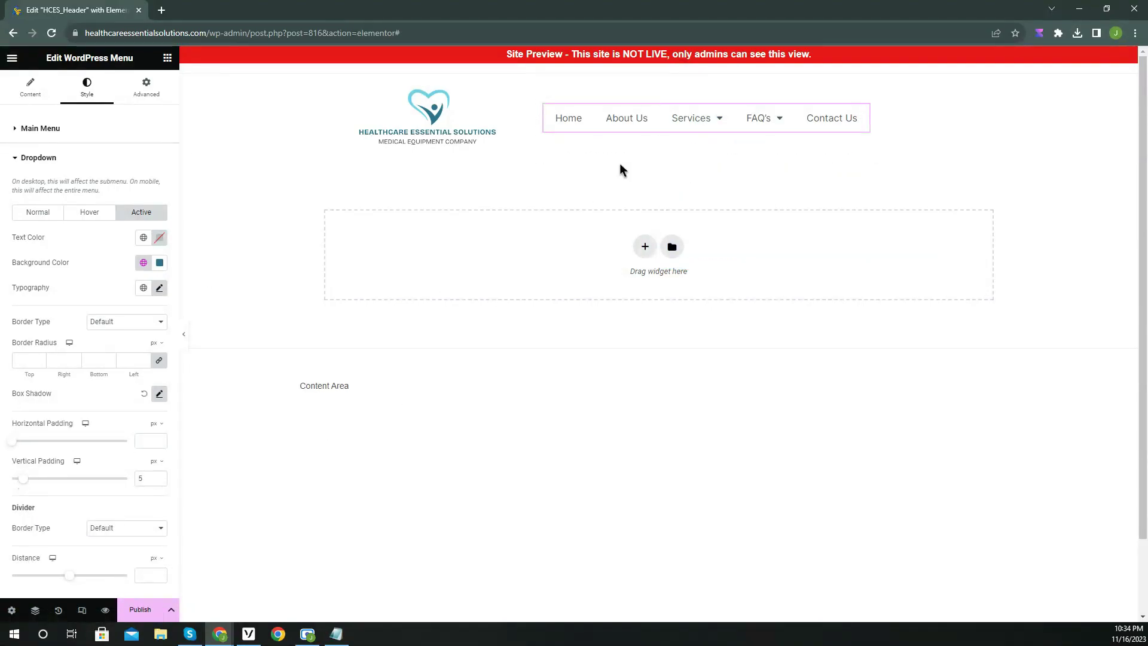
Left-align the header logo and preview the result.
{"action": "left_click", "coordinate": [338, 102]}
{"action": "left_click", "coordinate": [31, 87]}
{"action": "left_click", "coordinate": [126, 308]}
{"action": "left_click", "coordinate": [185, 334]}
{"action": "left_click", "coordinate": [4, 335]}
Align the menu's container items to the end and preview the finished header.
{"action": "left_click", "coordinate": [863, 113]}
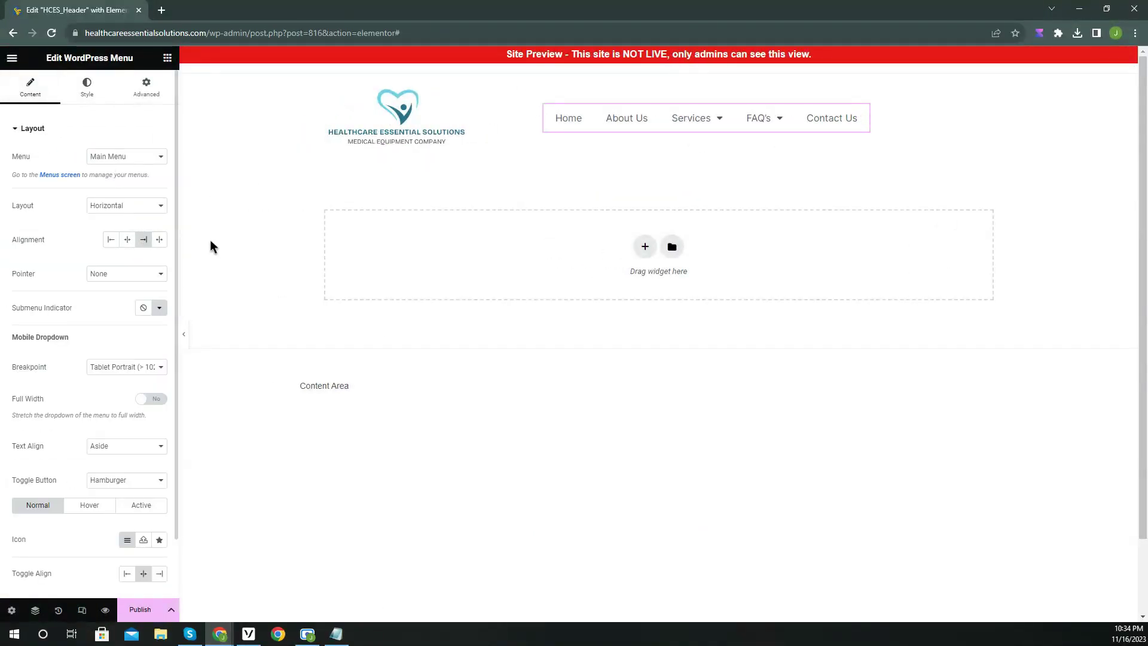
{"action": "left_click", "coordinate": [631, 139]}
{"action": "left_click", "coordinate": [143, 406]}
{"action": "left_click", "coordinate": [184, 334]}
{"action": "left_click", "coordinate": [5, 335]}
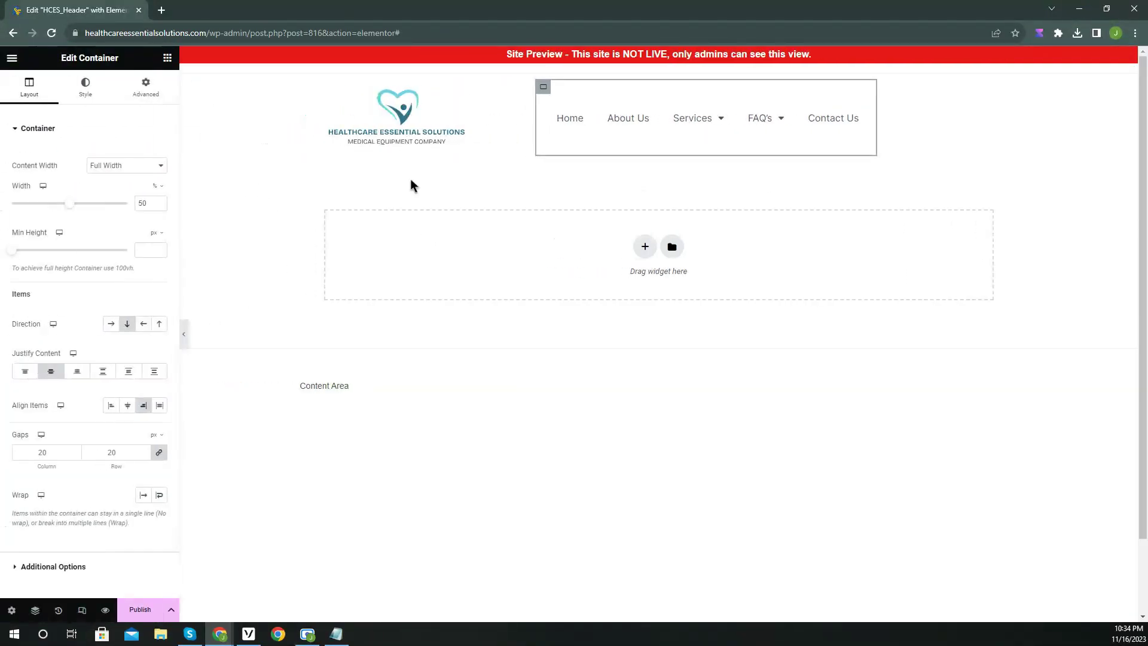
{"action": "left_click", "coordinate": [396, 114]}
{"action": "left_click", "coordinate": [184, 335]}
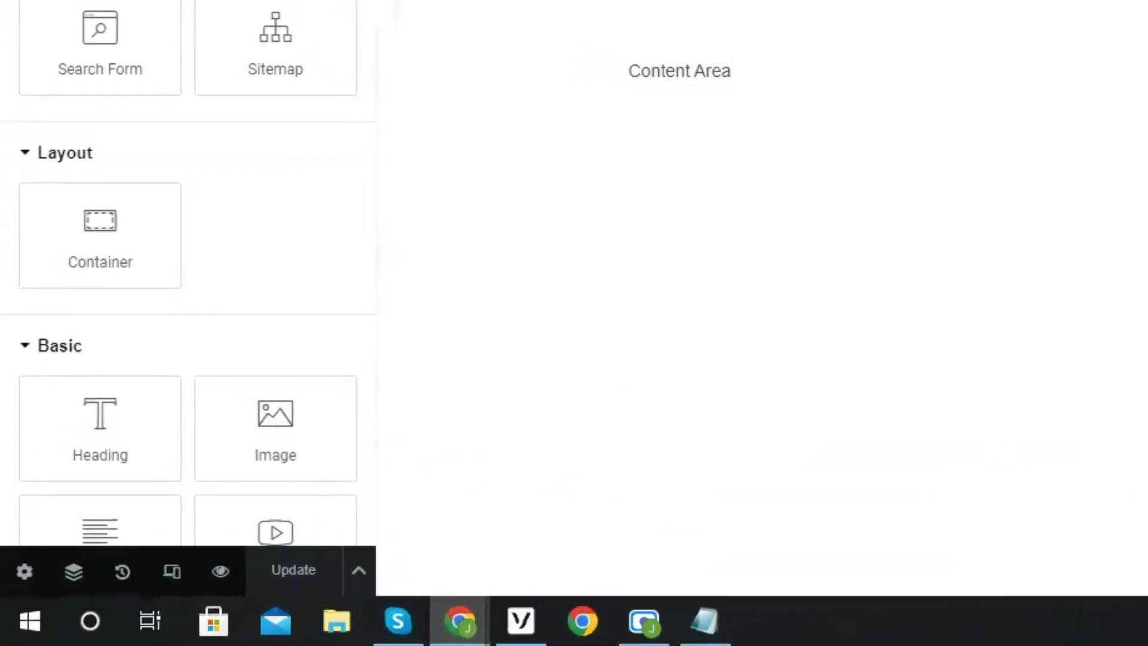
Switch to the mobile preview and centre the logo.
{"action": "left_click", "coordinate": [175, 573]}
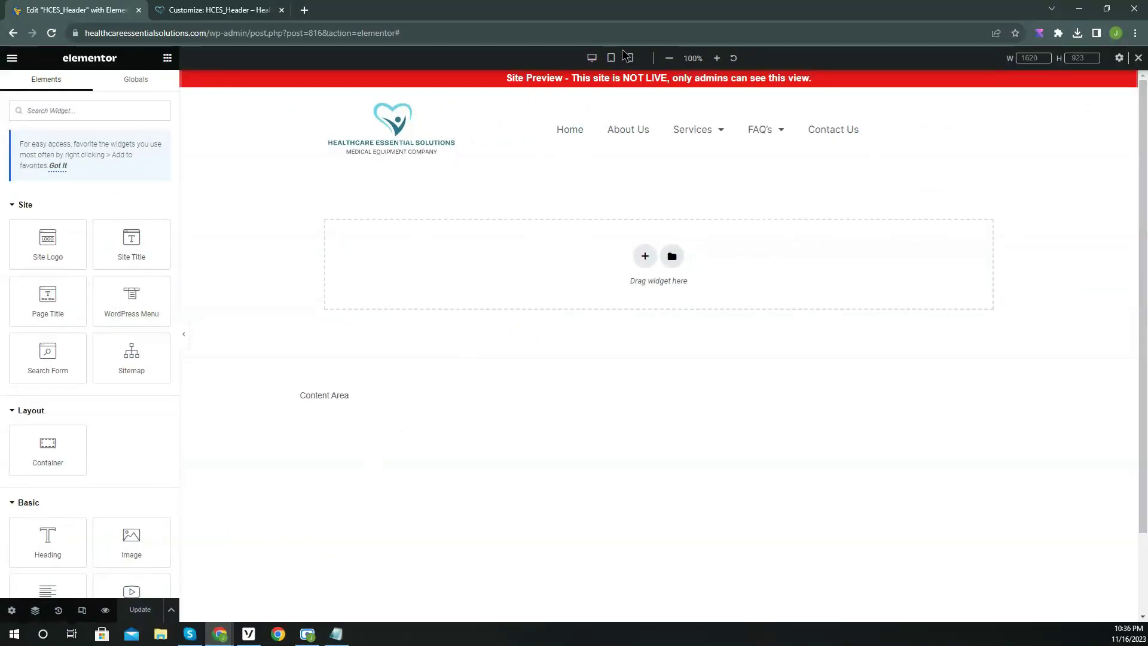
{"action": "left_click", "coordinate": [630, 58]}
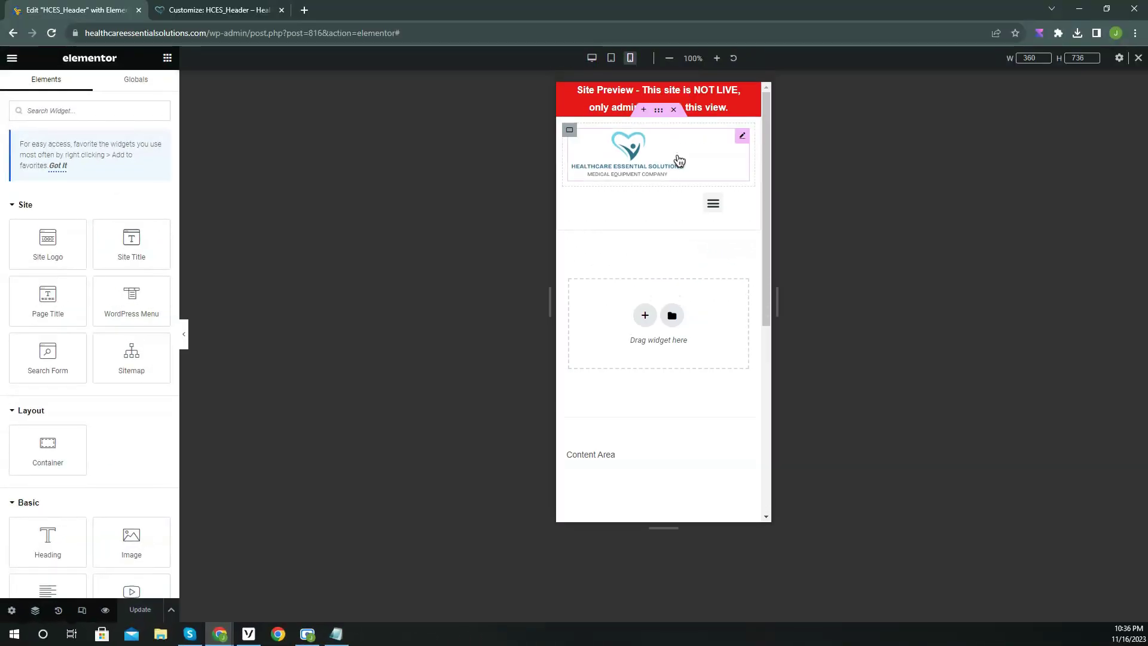
{"action": "left_click", "coordinate": [679, 159]}
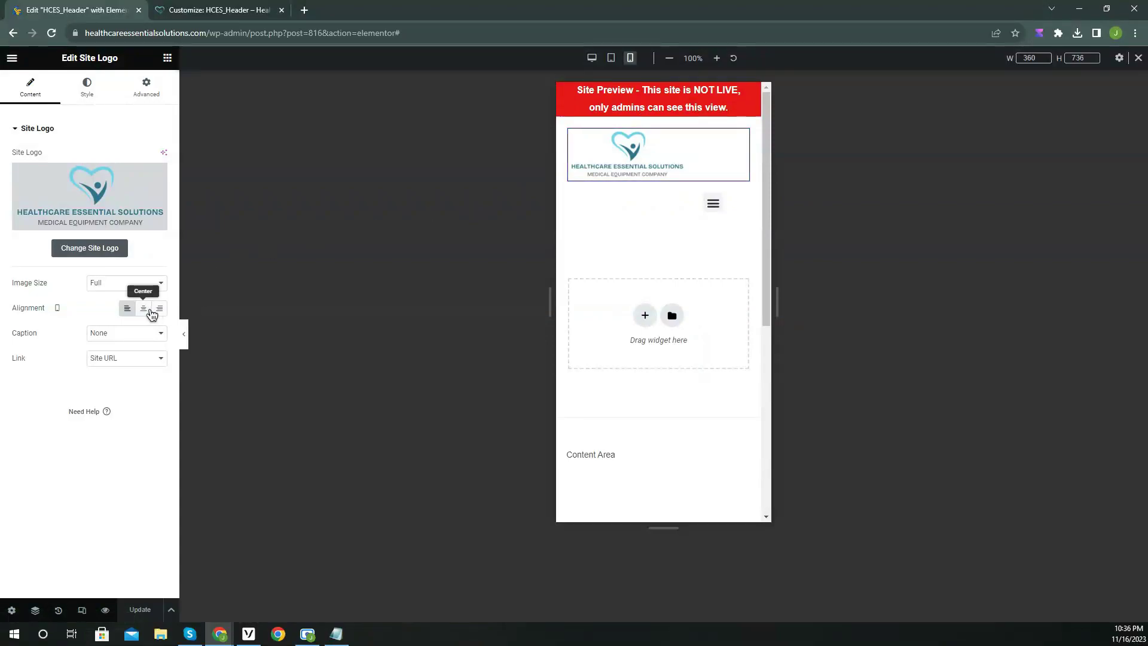
{"action": "left_click", "coordinate": [144, 308]}
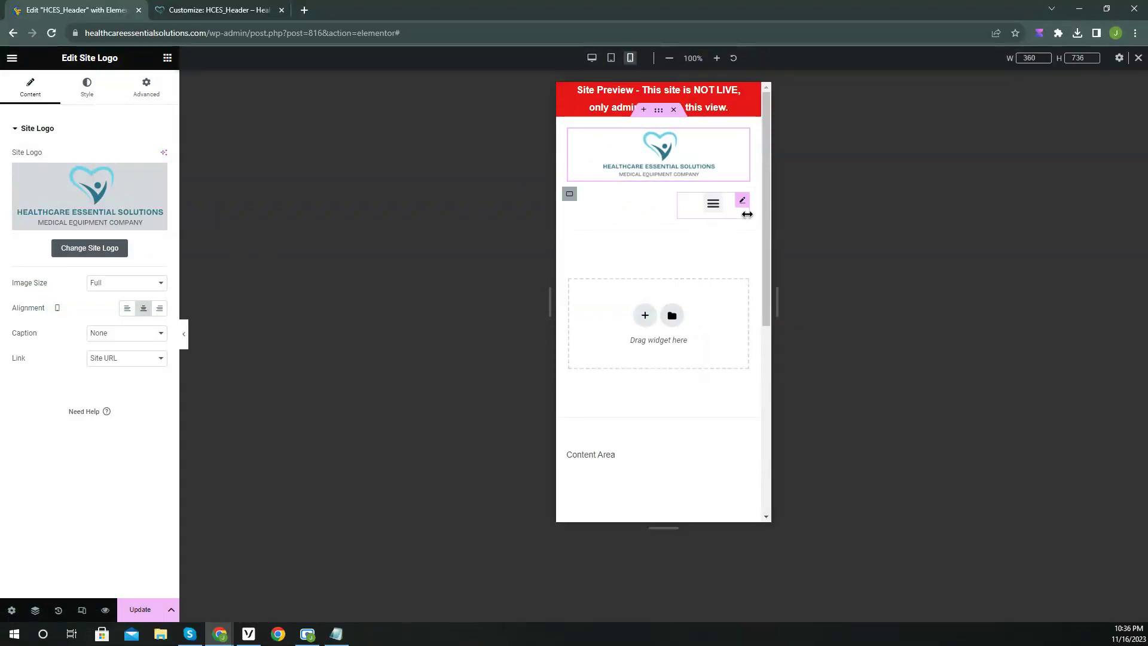
Centre the hamburger menu toggle in its container and test the mobile dropdown.
{"action": "left_click", "coordinate": [743, 202]}
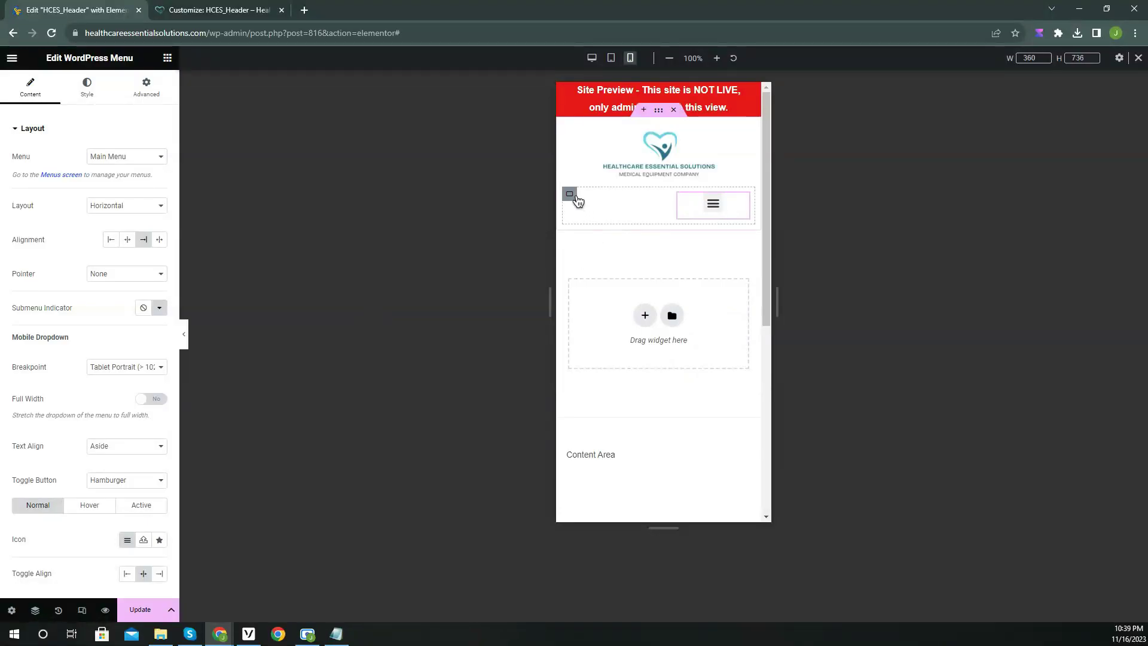
{"action": "left_click", "coordinate": [570, 194]}
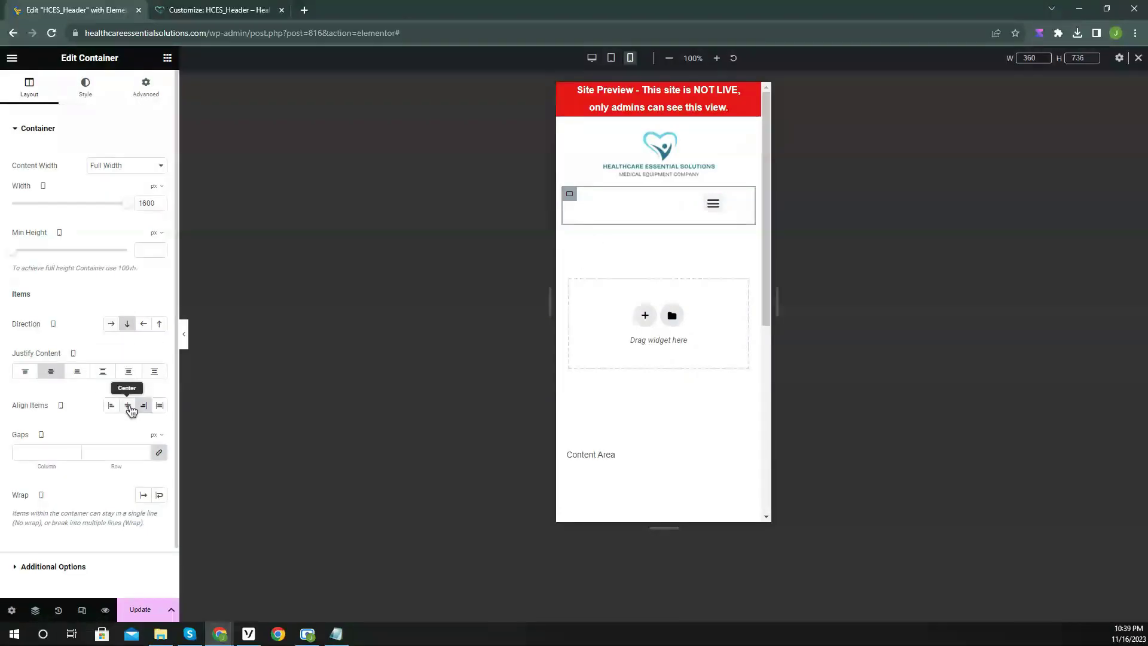
{"action": "left_click", "coordinate": [127, 405]}
{"action": "left_click", "coordinate": [659, 207]}
{"action": "left_click", "coordinate": [662, 205]}
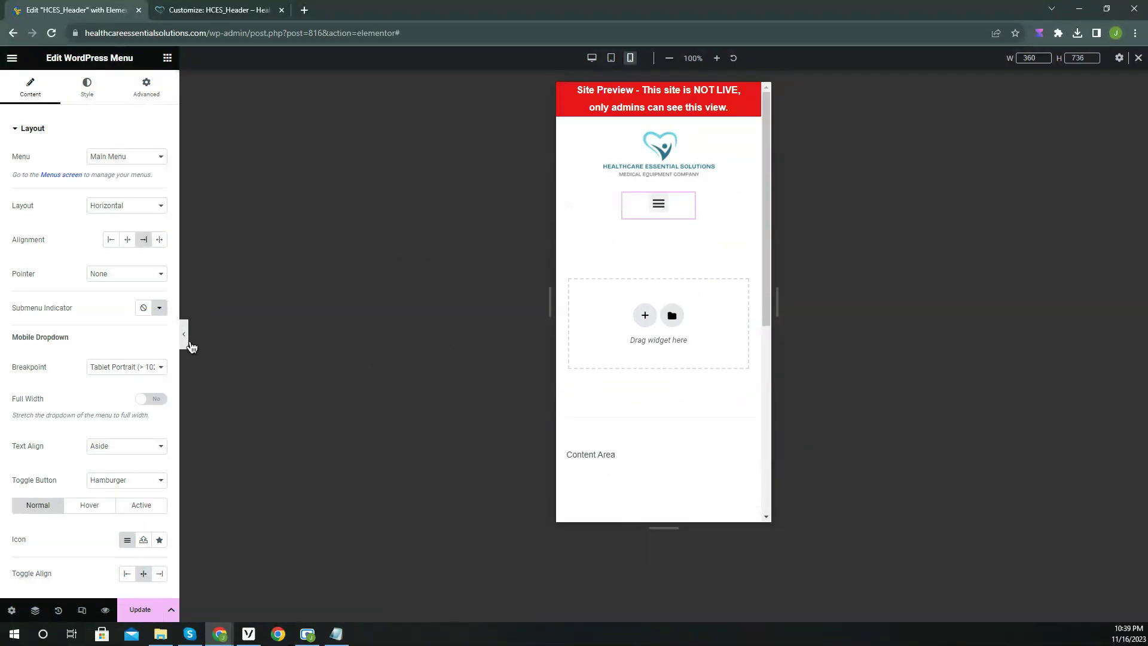
{"action": "left_click", "coordinate": [184, 333]}
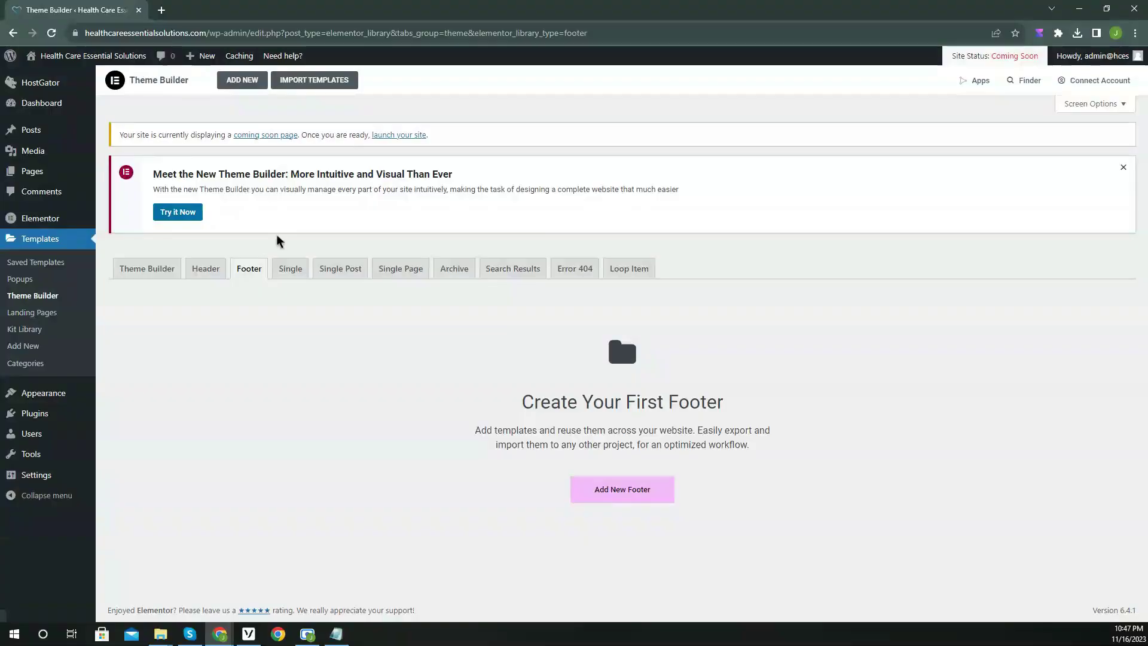
Create a new footer template called HCES_Footer and close the library to start blank.
{"action": "left_click", "coordinate": [611, 494]}
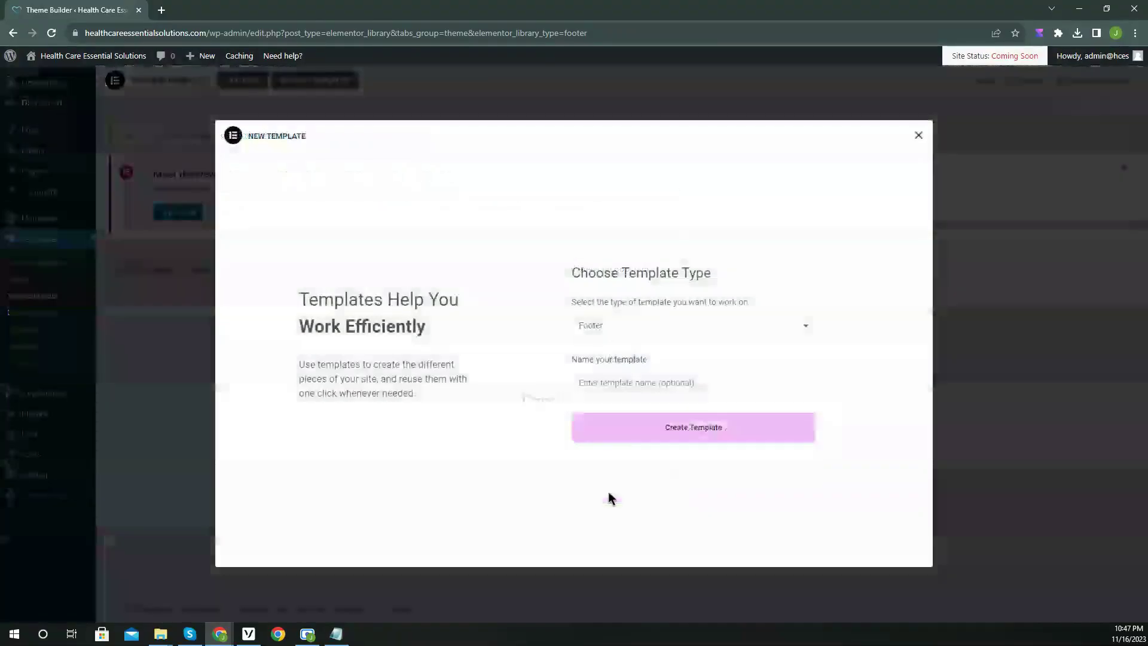
{"action": "type", "text": "H"}
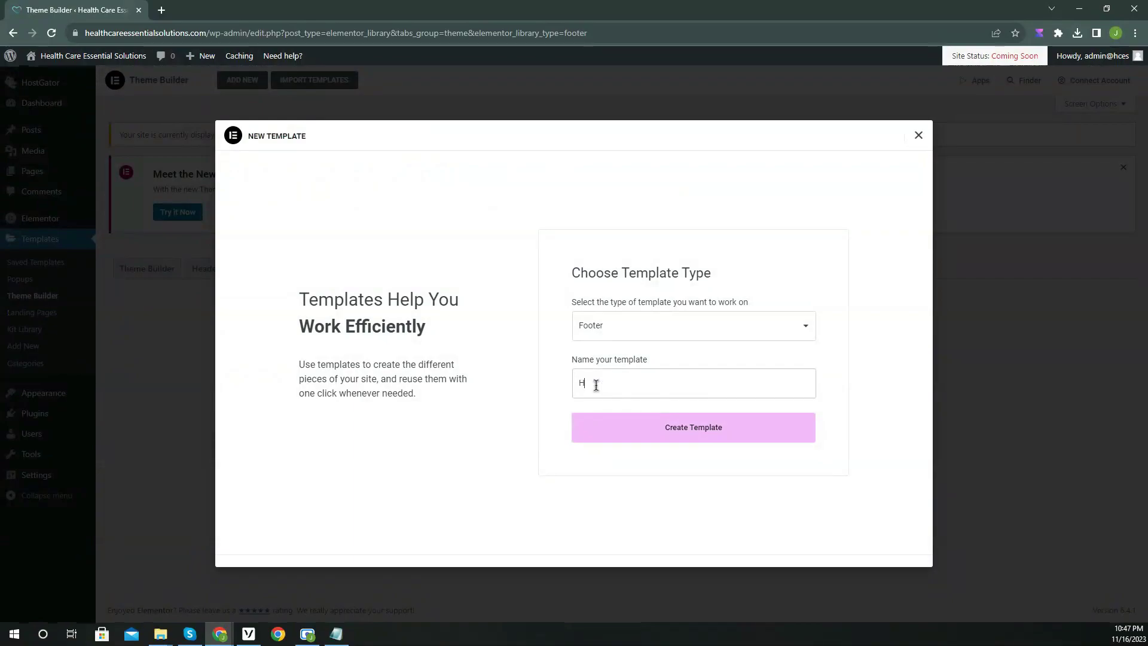
{"action": "type", "text": "CES_Footer"}
{"action": "left_click", "coordinate": [658, 427]}
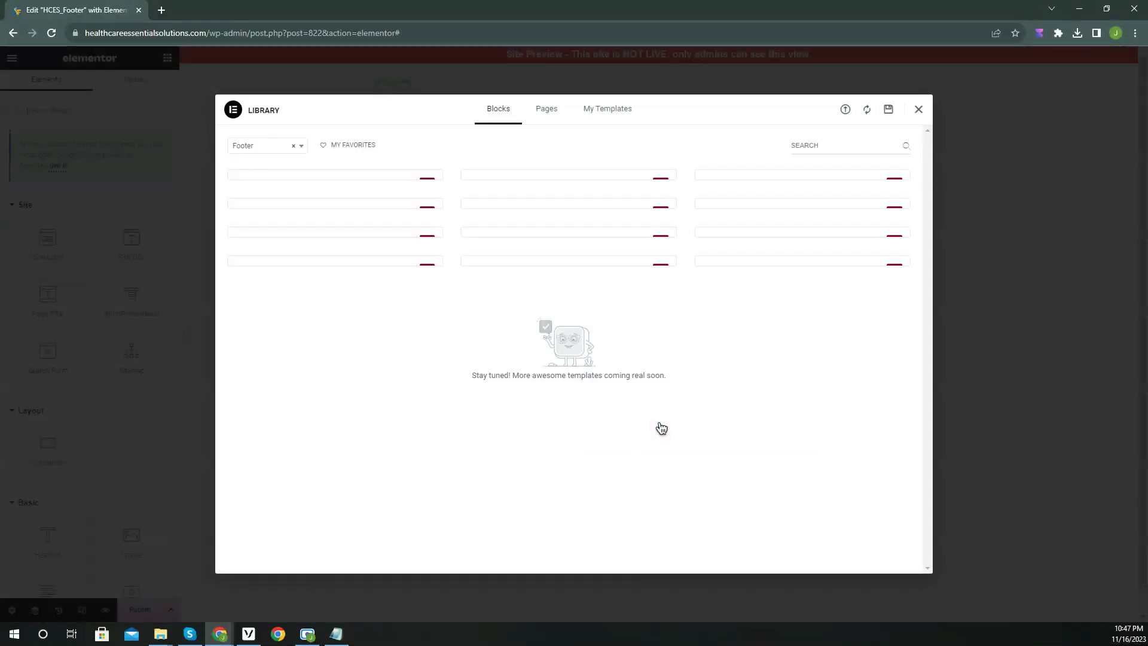
{"action": "left_click", "coordinate": [920, 110]}
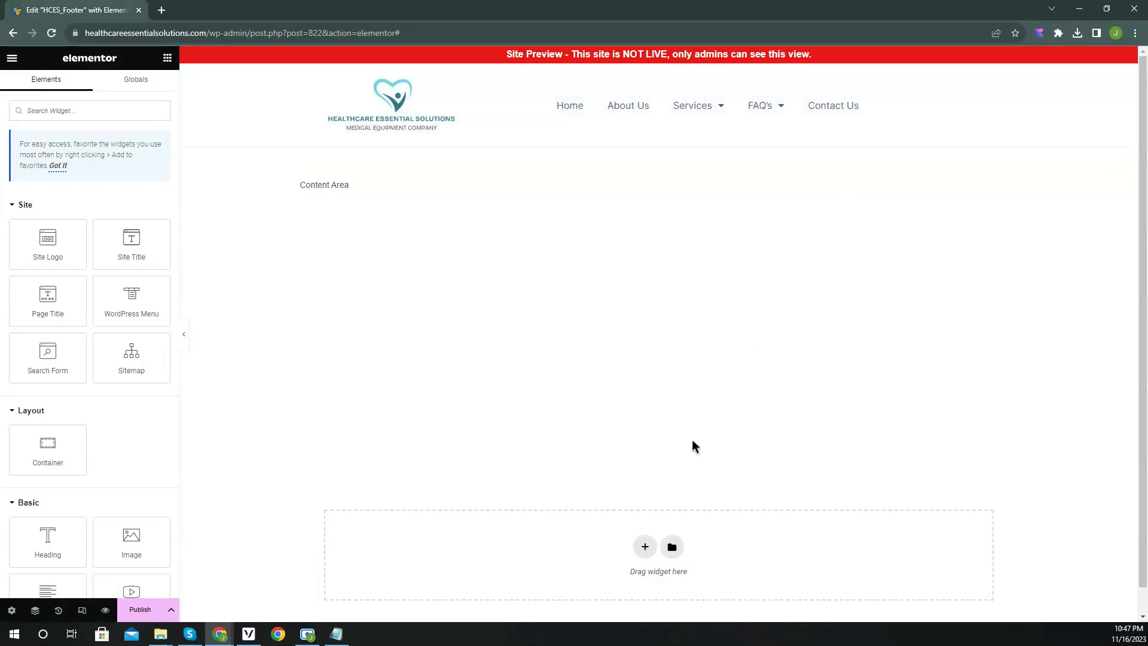
Add a two-column section to the footer with an Image widget in the left column.
{"action": "left_click", "coordinate": [646, 521]}
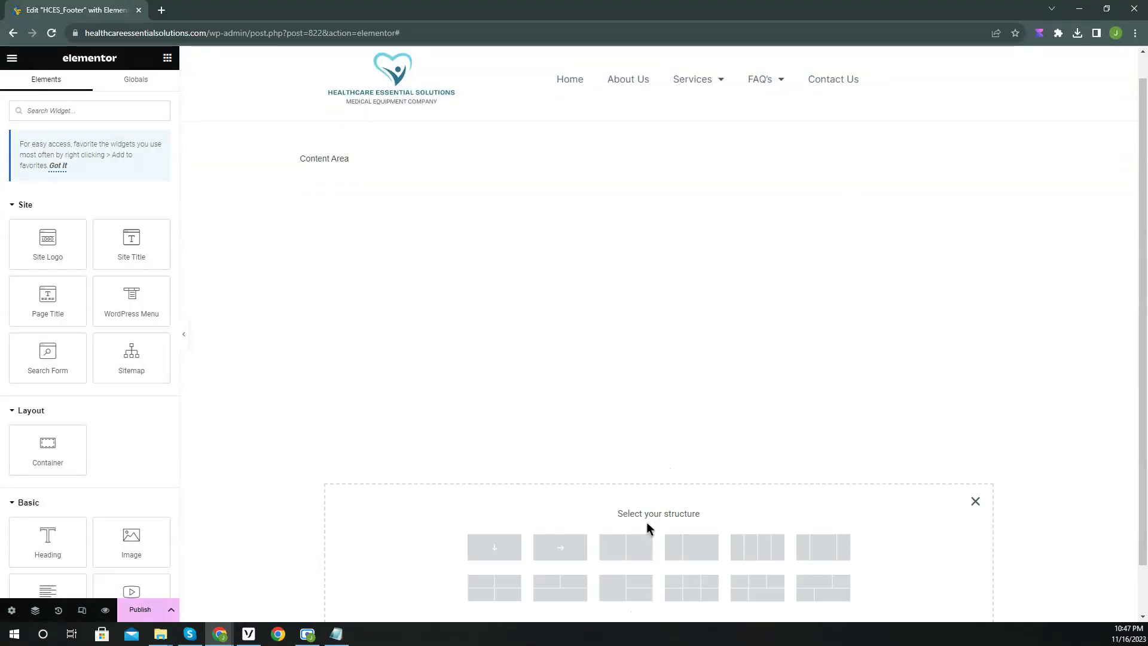
{"action": "left_click", "coordinate": [620, 555]}
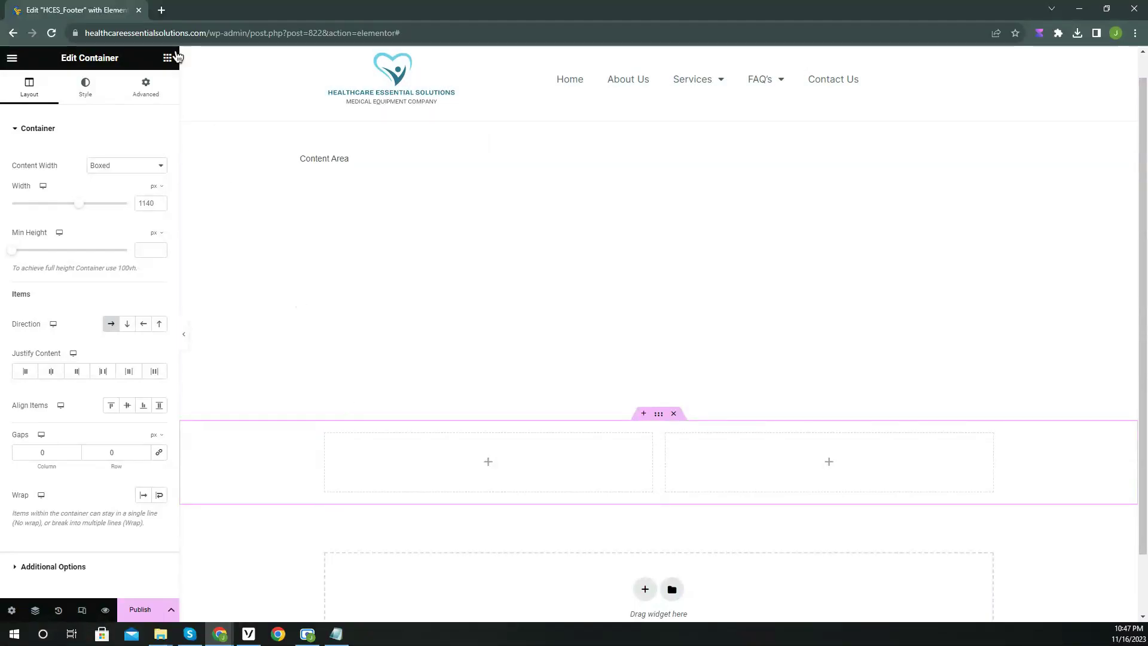
{"action": "left_click", "coordinate": [169, 58]}
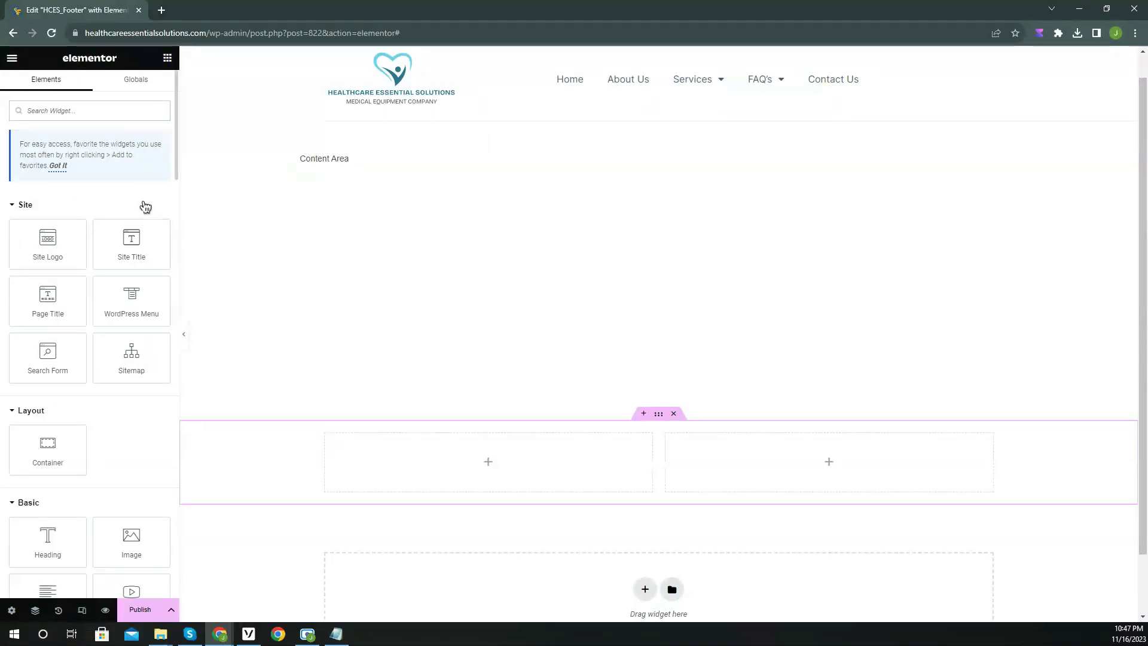
{"action": "left_click", "coordinate": [89, 112]}
{"action": "type", "text": "imag"}
{"action": "left_click_drag", "start_coordinate": [45, 211], "coordinate": [383, 449]}
Insert the heart logo from the media library and scale it to about 14% width.
{"action": "left_click", "coordinate": [102, 200]}
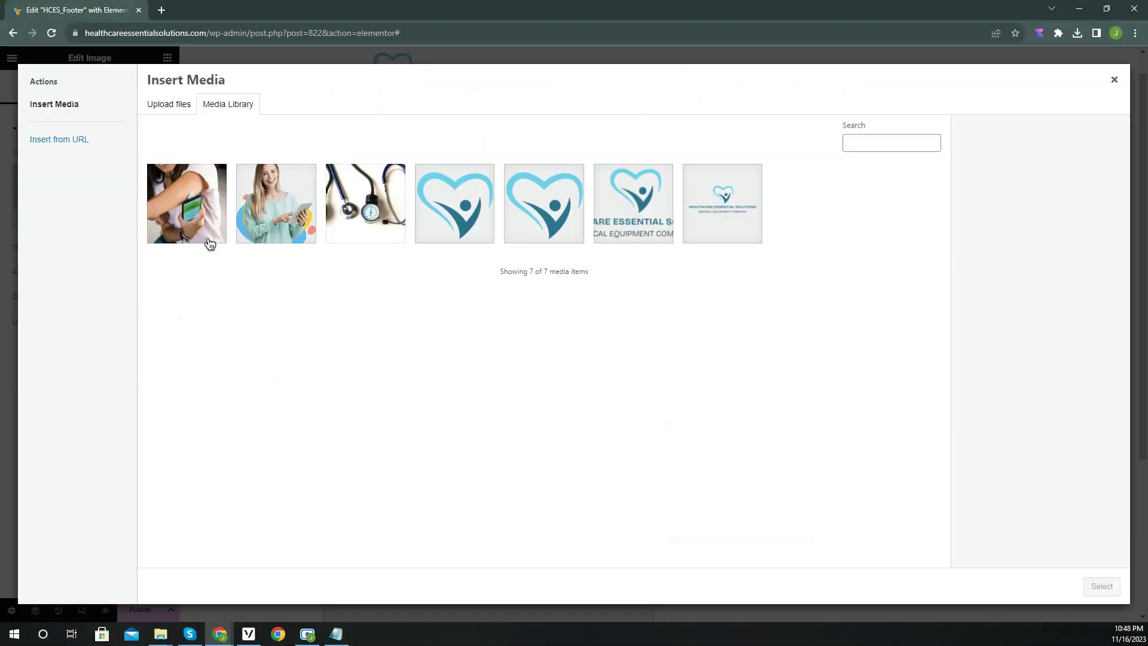
{"action": "left_click", "coordinate": [455, 204]}
{"action": "left_click", "coordinate": [1103, 586]}
{"action": "scroll", "coordinate": [688, 388], "scroll_direction": "down", "scroll_amount": 4}
{"action": "left_click", "coordinate": [87, 87]}
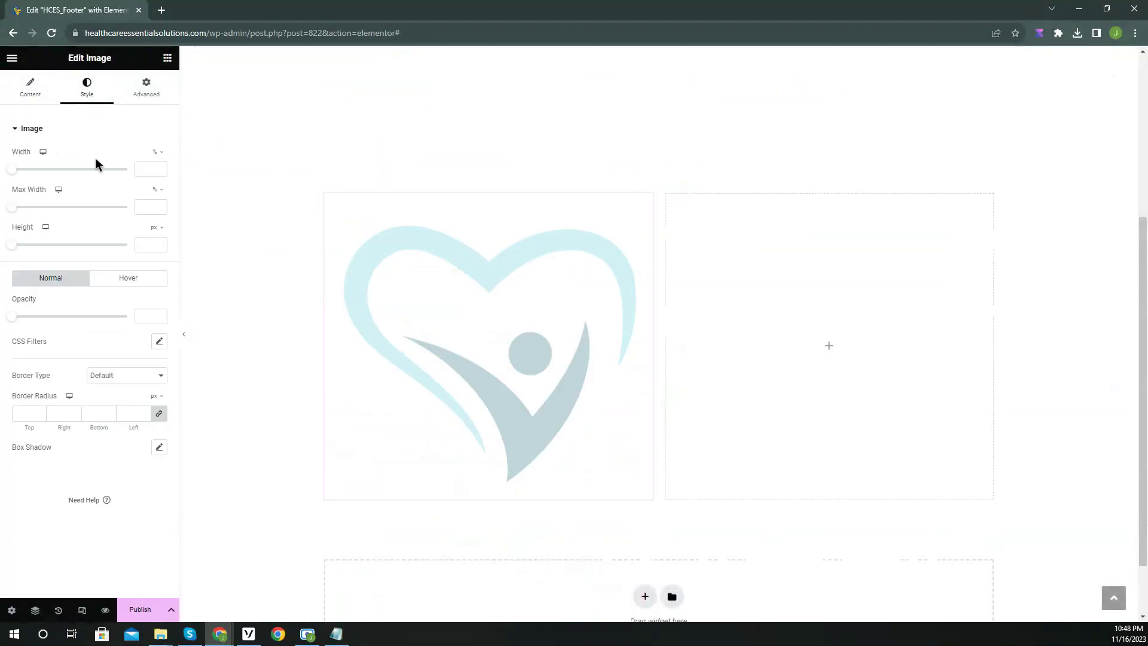
{"action": "left_click_drag", "start_coordinate": [19, 175], "coordinate": [35, 175]}
Left-align the footer logo and add a Text Editor widget beneath it.
{"action": "left_click", "coordinate": [49, 96]}
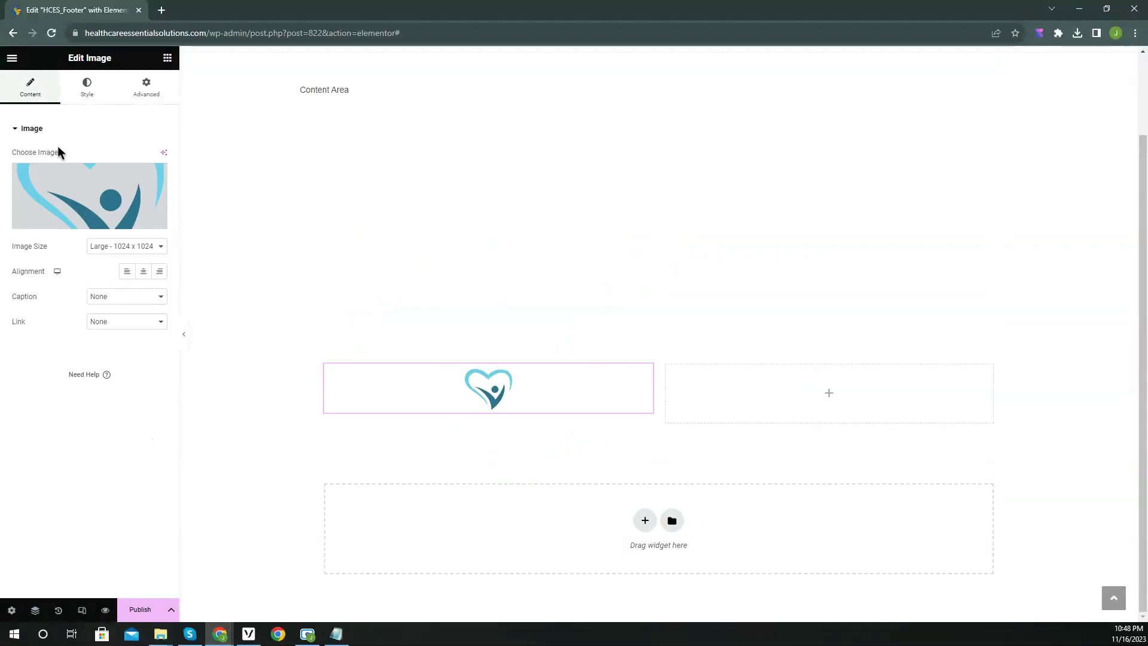
{"action": "left_click", "coordinate": [128, 273]}
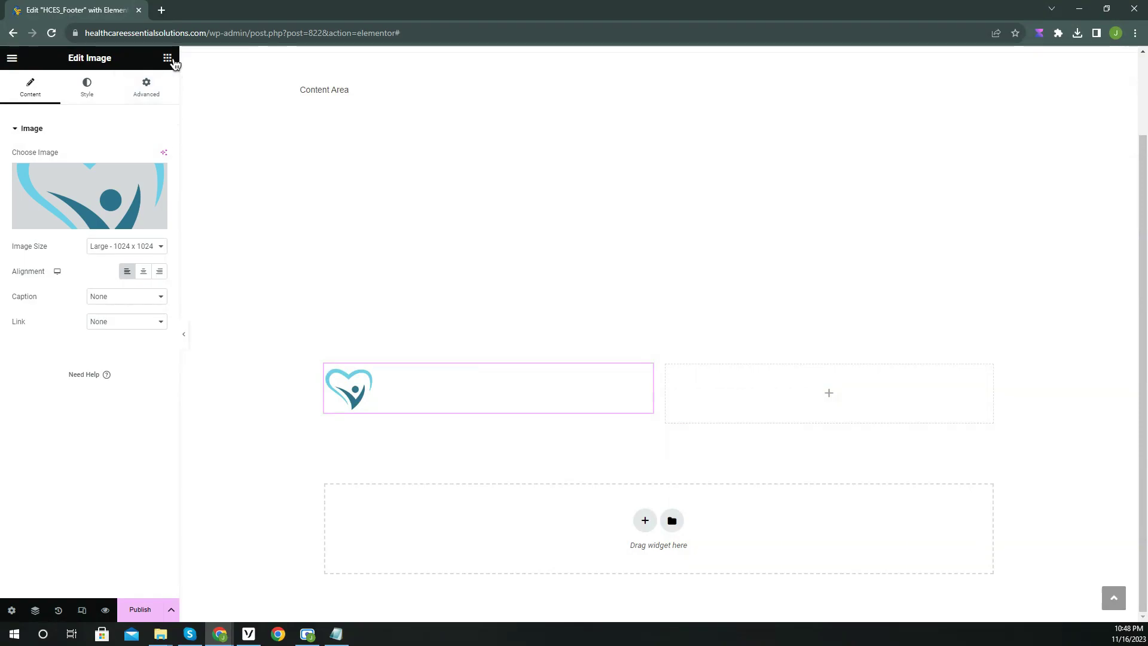
{"action": "left_click", "coordinate": [167, 58]}
{"action": "left_click_drag", "start_coordinate": [128, 271], "coordinate": [378, 407]}
Replace the sample text with a description of Healthcare Essential Solutions as a Texas DME company.
{"action": "left_click", "coordinate": [100, 303]}
{"action": "key", "text": "ctrl+a"}
{"action": "type", "text": "Healt"}
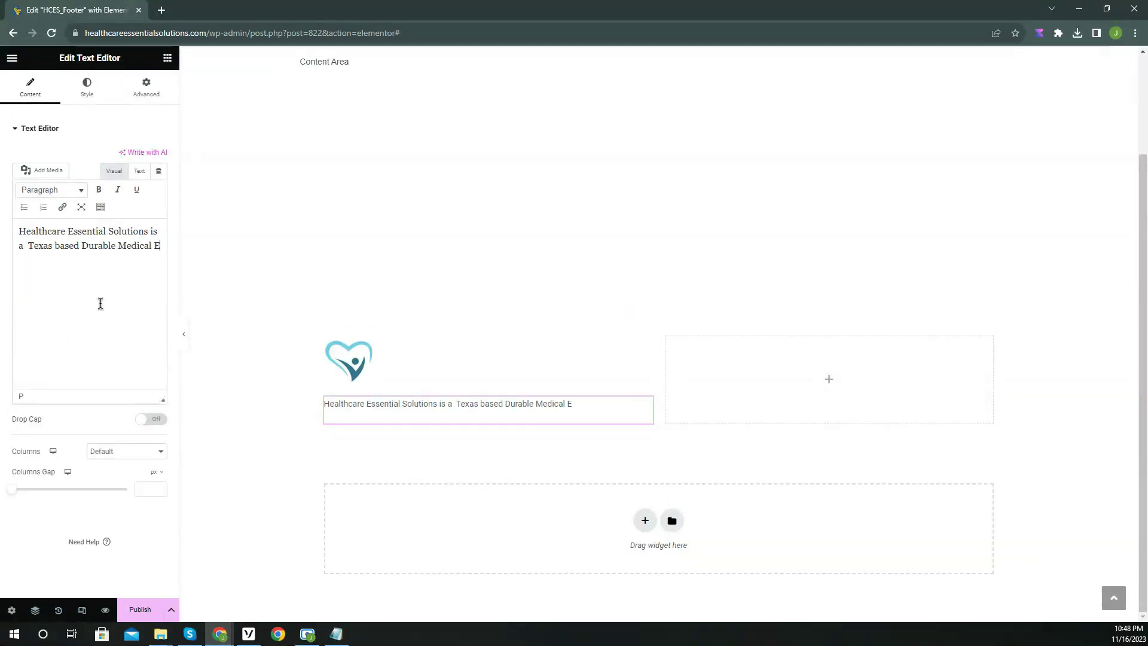
{"action": "type", "text": "DME"}
{"action": "key", "text": "Right"}
{"action": "type", "text": "and "}
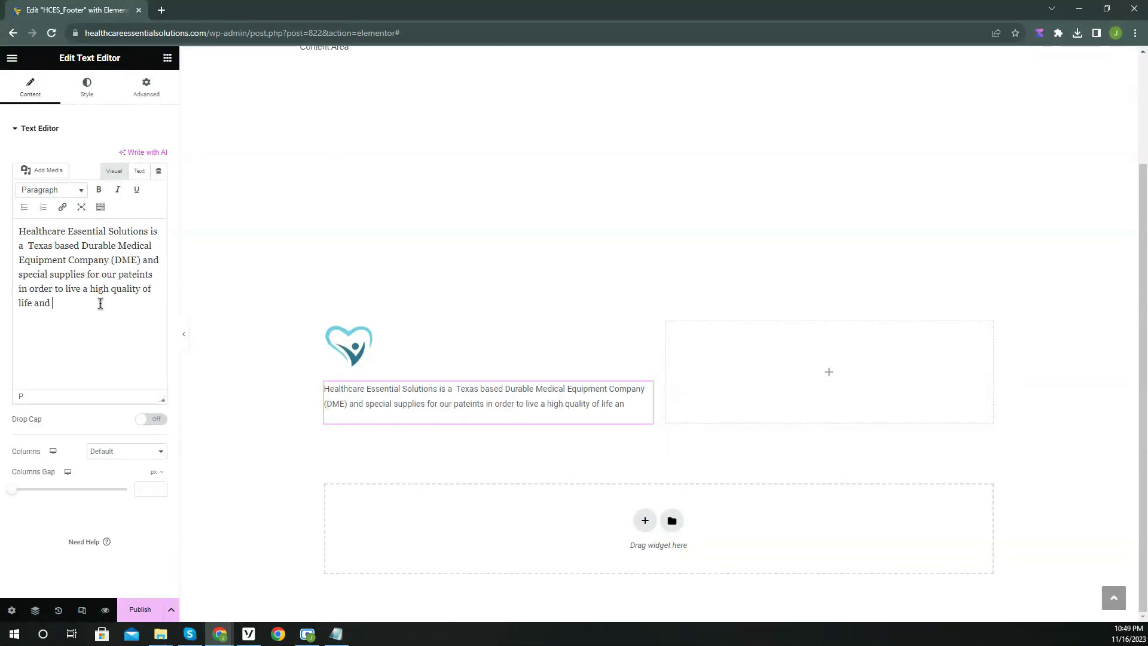
{"action": "type", "text": " fuction as independently as possible."}
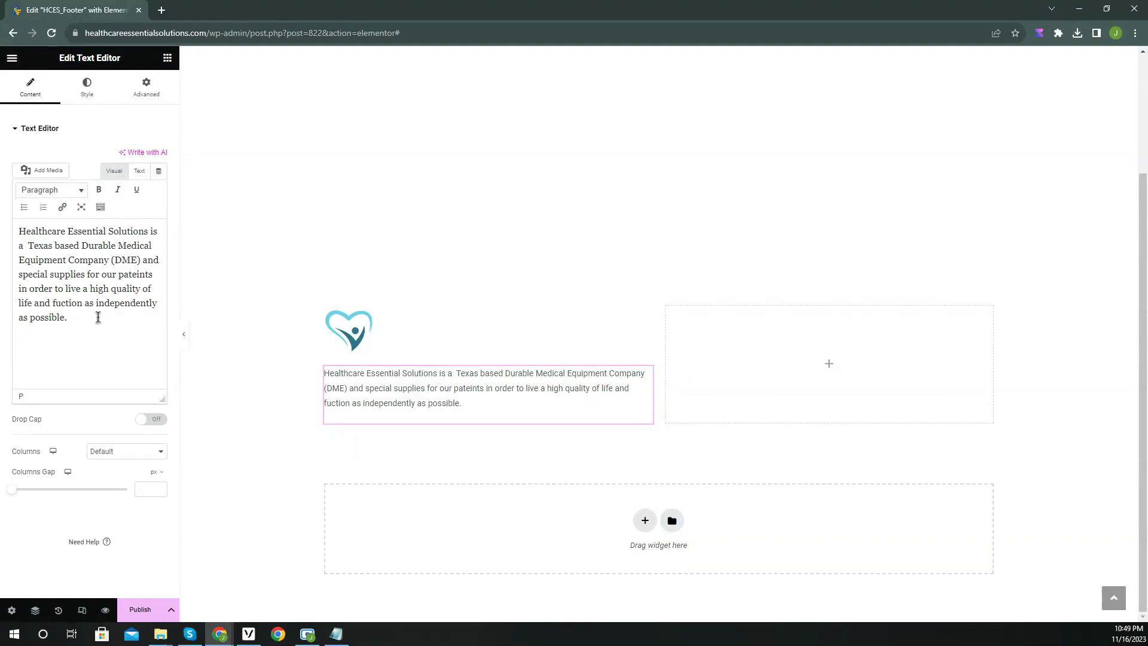
Set the description's typography size to 16.
{"action": "left_click", "coordinate": [90, 95]}
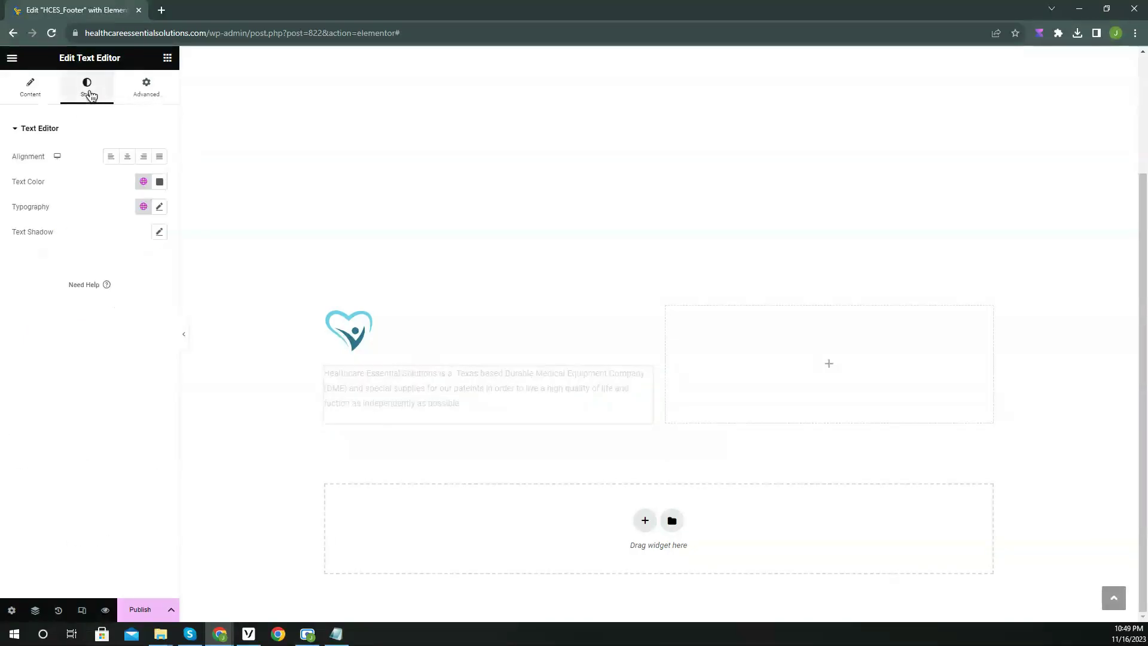
{"action": "left_click", "coordinate": [159, 206]}
{"action": "left_click", "coordinate": [150, 303]}
{"action": "left_click", "coordinate": [94, 221]}
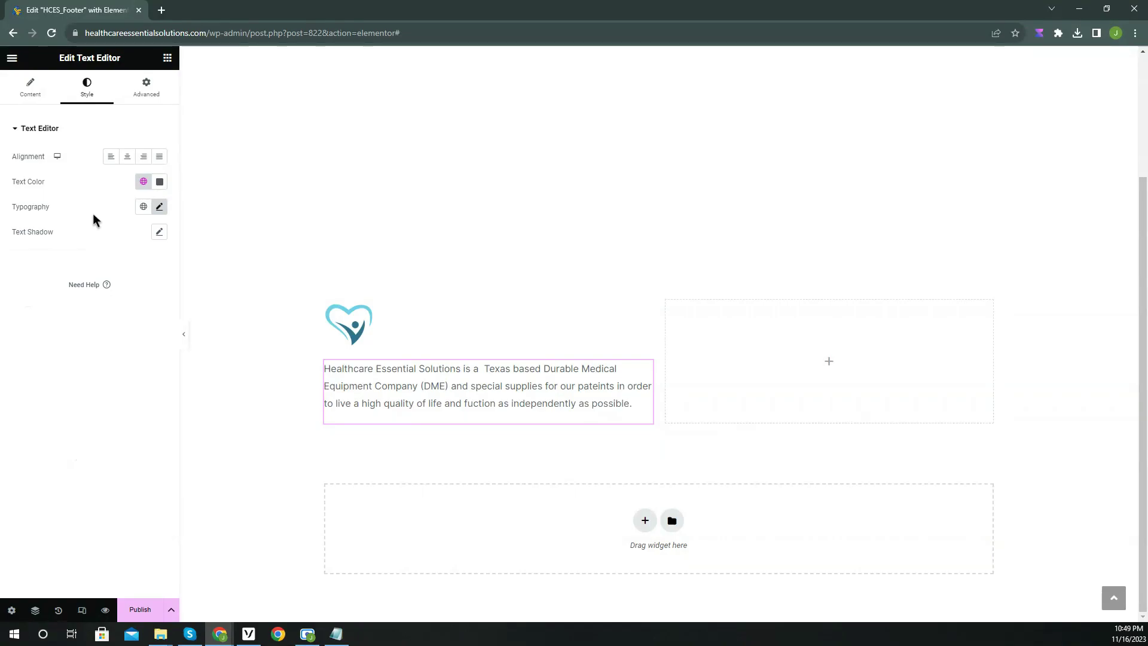
{"action": "left_click", "coordinate": [167, 57]}
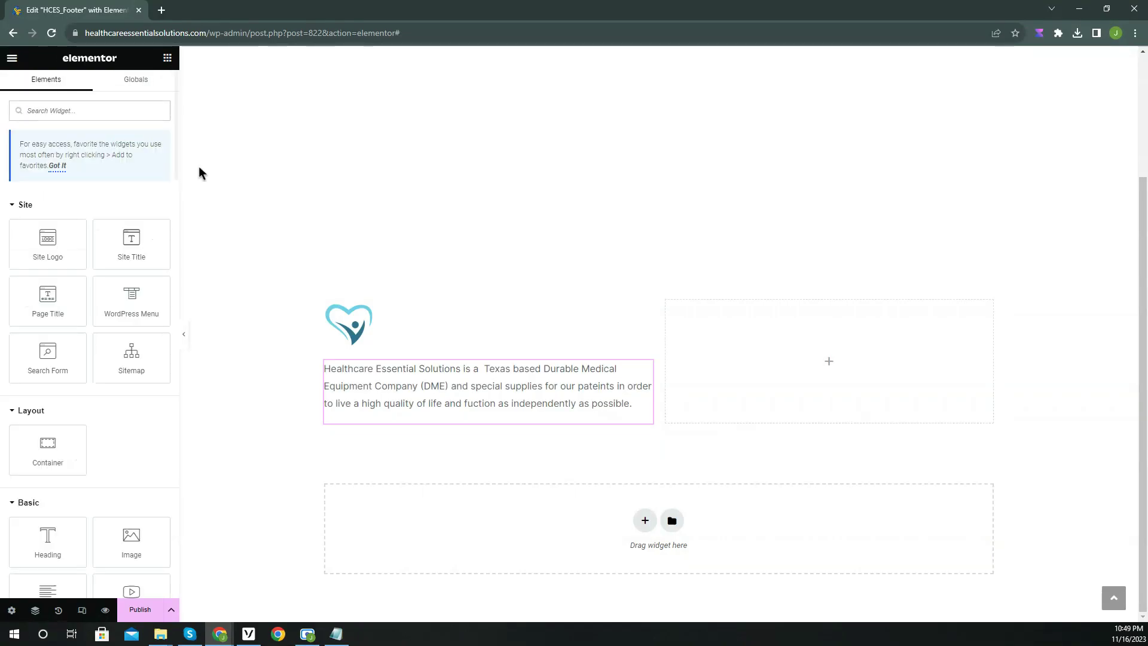
Add a 'Useful Links' heading to the footer's right column.
{"action": "scroll", "coordinate": [90, 323], "scroll_direction": "down", "scroll_amount": 3}
{"action": "left_click_drag", "start_coordinate": [54, 361], "coordinate": [801, 357]}
{"action": "left_click", "coordinate": [105, 201]}
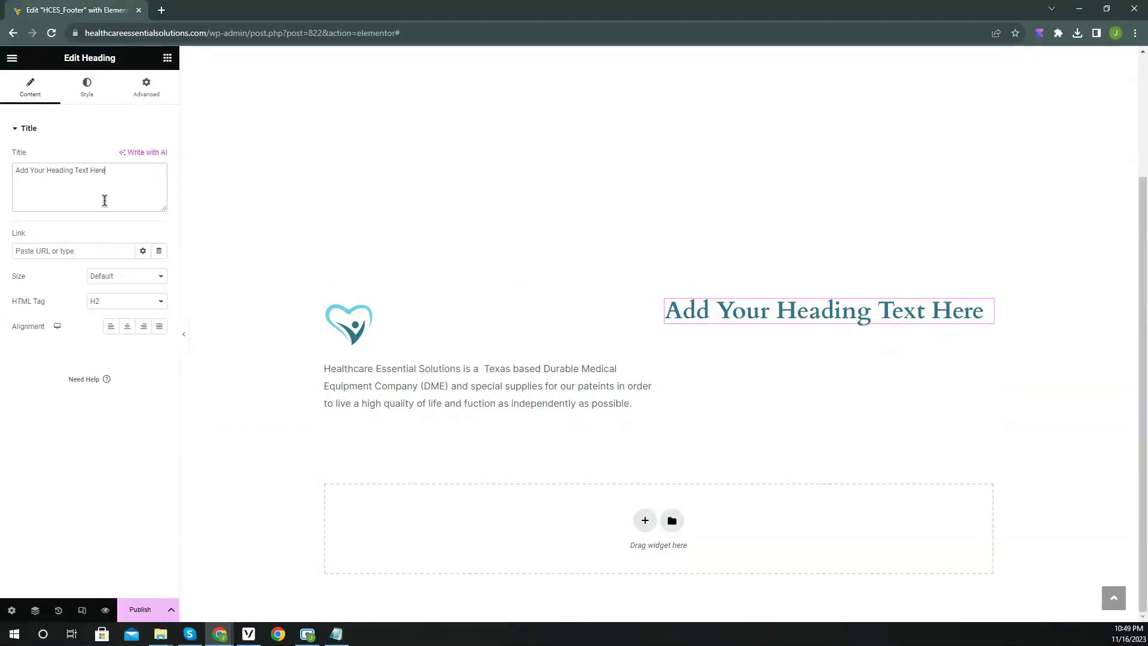
{"action": "key", "text": "ctrl+a"}
{"action": "type", "text": "Usef"}
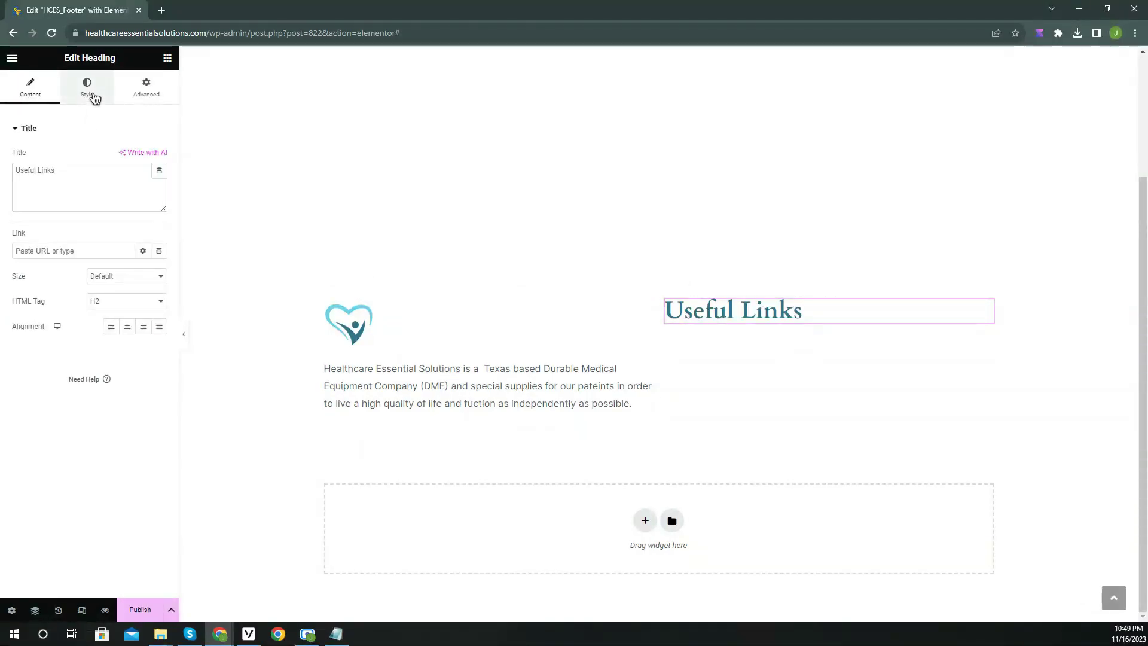
Set the Useful Links heading font size to 26.
{"action": "left_click", "coordinate": [92, 95]}
{"action": "left_click", "coordinate": [159, 181]}
{"action": "double_click", "coordinate": [135, 275]}
{"action": "type", "text": "20"}
{"action": "left_click", "coordinate": [149, 273]}
{"action": "left_click", "coordinate": [150, 274]}
{"action": "left_click", "coordinate": [150, 274]}
{"action": "left_click", "coordinate": [150, 274]}
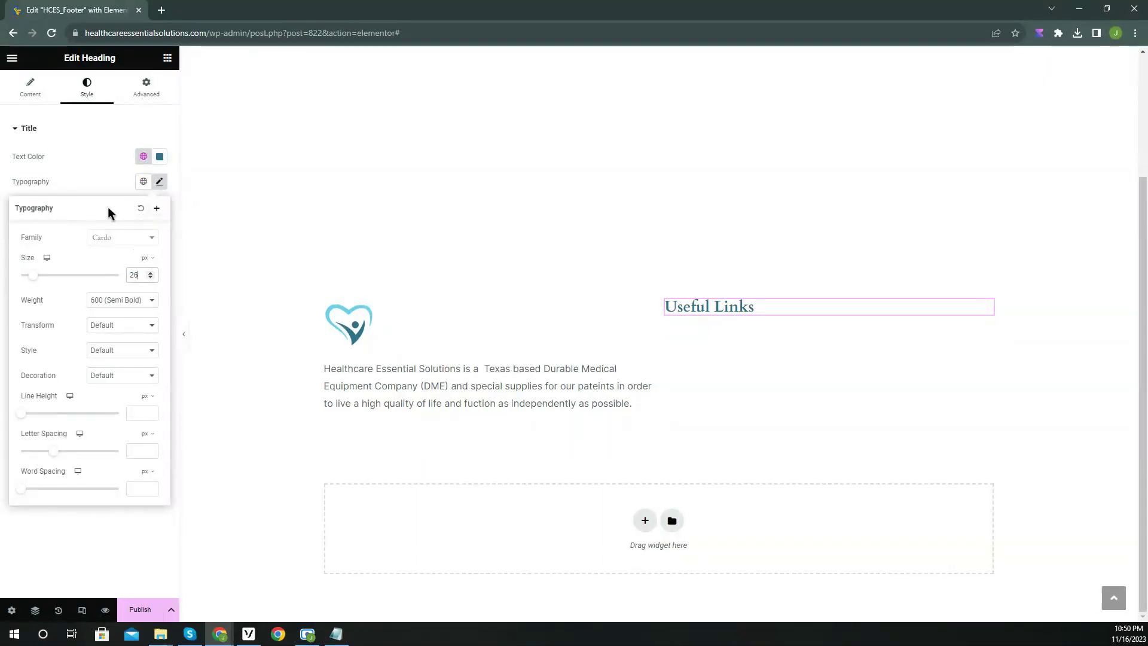
{"action": "left_click", "coordinate": [160, 182]}
Place an Icon List widget under Useful Links, trimmed to a single item.
{"action": "left_click", "coordinate": [168, 58]}
{"action": "left_click", "coordinate": [94, 112]}
{"action": "type", "text": "icon"}
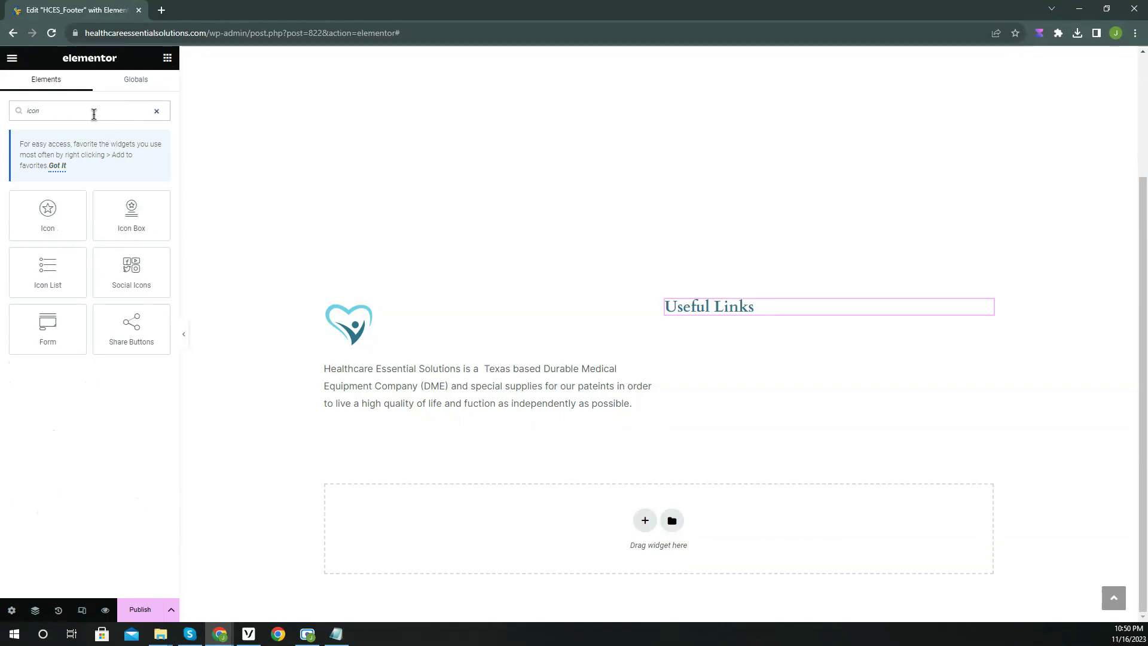
{"action": "left_click_drag", "start_coordinate": [78, 251], "coordinate": [801, 314]}
{"action": "left_click", "coordinate": [156, 233]}
{"action": "left_click", "coordinate": [157, 234]}
Give the list item a right-pointing arrow icon from the icon library.
{"action": "left_click", "coordinate": [80, 201]}
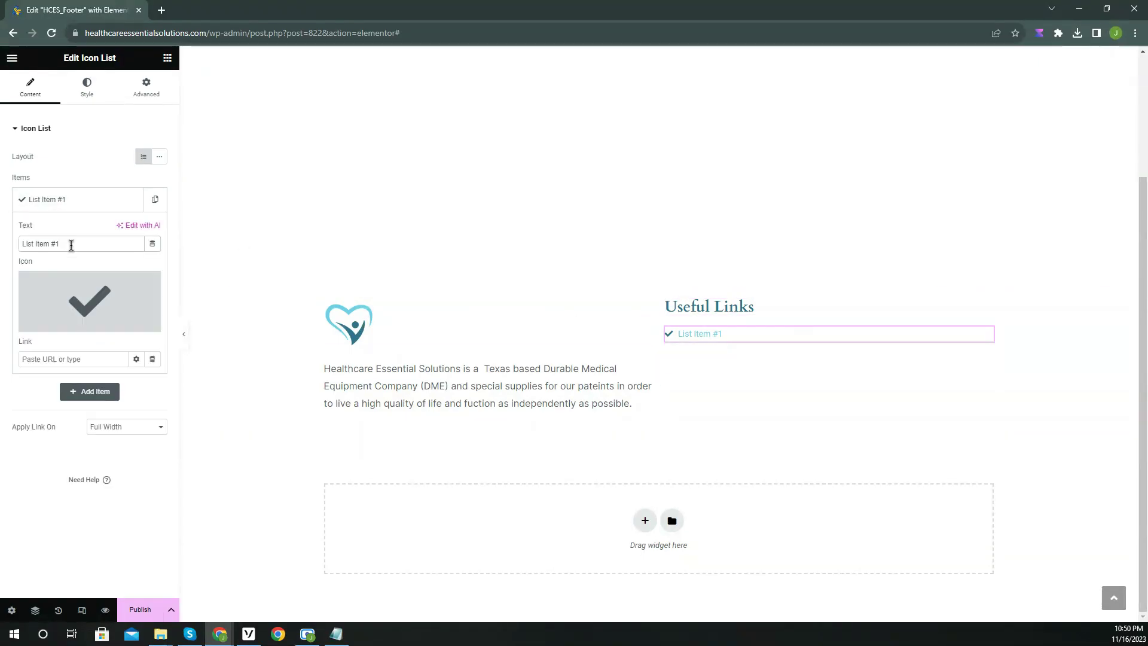
{"action": "left_click", "coordinate": [90, 301]}
{"action": "left_click", "coordinate": [510, 151]}
{"action": "type", "text": "arrow"}
{"action": "left_click", "coordinate": [597, 228]}
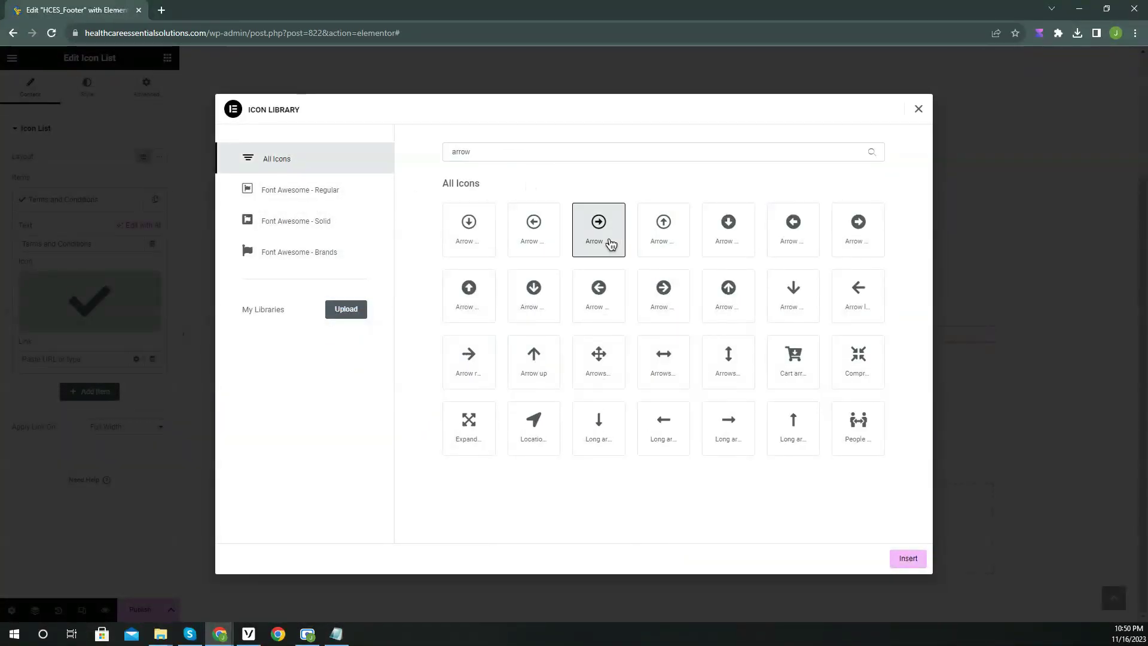
{"action": "left_click", "coordinate": [904, 558]}
Duplicate the item into Terms and Conditions, Privacy Policy and Cancellation and Refund Policy entries.
{"action": "left_click", "coordinate": [154, 199]}
{"action": "left_click", "coordinate": [131, 230]}
{"action": "left_click", "coordinate": [67, 261]}
{"action": "triple_click", "coordinate": [65, 306]}
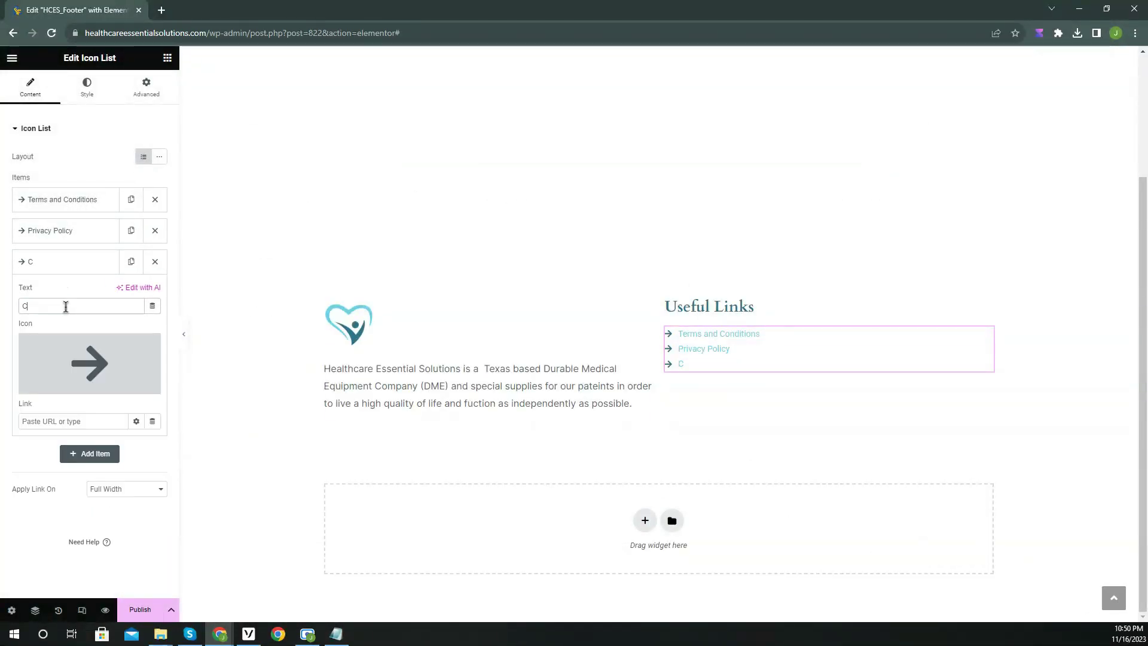
Style the icon list with black icons and text, Inter font, size 15.
{"action": "left_click", "coordinate": [87, 87]}
{"action": "left_click", "coordinate": [102, 272]}
{"action": "left_click", "coordinate": [159, 210]}
{"action": "left_click", "coordinate": [91, 347]}
{"action": "left_click", "coordinate": [57, 456]}
{"action": "left_click", "coordinate": [159, 290]}
{"action": "left_click", "coordinate": [91, 425]}
{"action": "left_click", "coordinate": [159, 214]}
{"action": "left_click", "coordinate": [151, 309]}
{"action": "left_click", "coordinate": [102, 216]}
Give the description paragraph 50 px of right padding, with padding values unlinked.
{"action": "left_click", "coordinate": [466, 385]}
{"action": "left_click", "coordinate": [146, 86]}
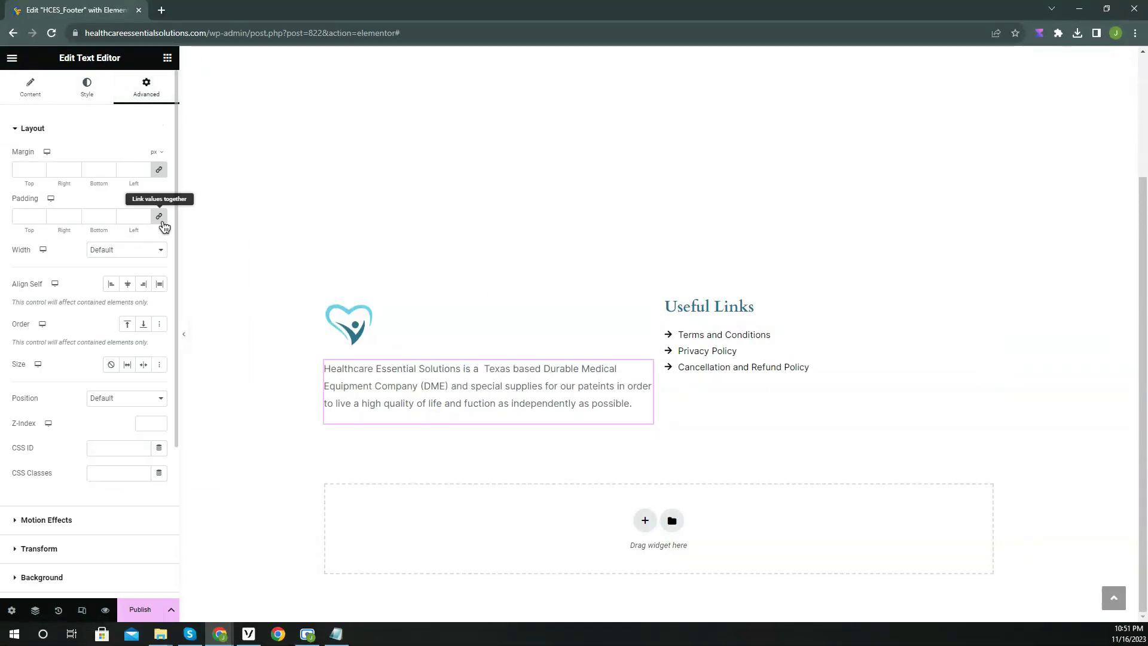
{"action": "left_click", "coordinate": [159, 217]}
{"action": "left_click", "coordinate": [76, 214]}
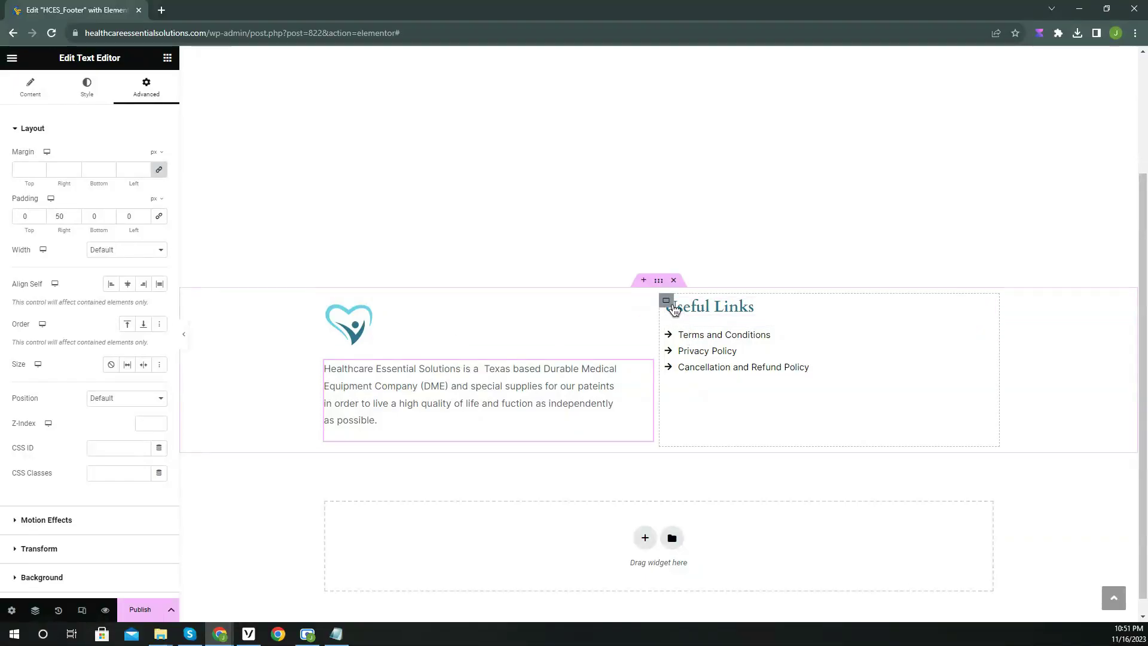
Duplicate the Useful Links column and fill it with the address, phone and envelope-marked email items.
{"action": "right_click", "coordinate": [674, 308]}
{"action": "left_click", "coordinate": [735, 337]}
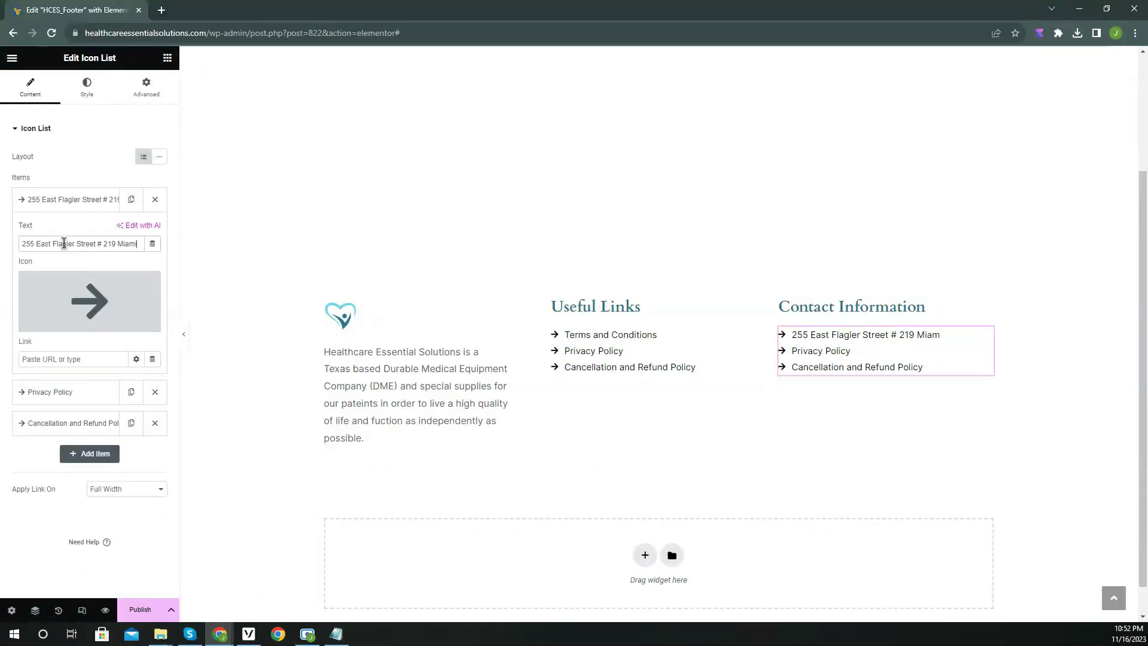
{"action": "type", "text": "Florida 33131"}
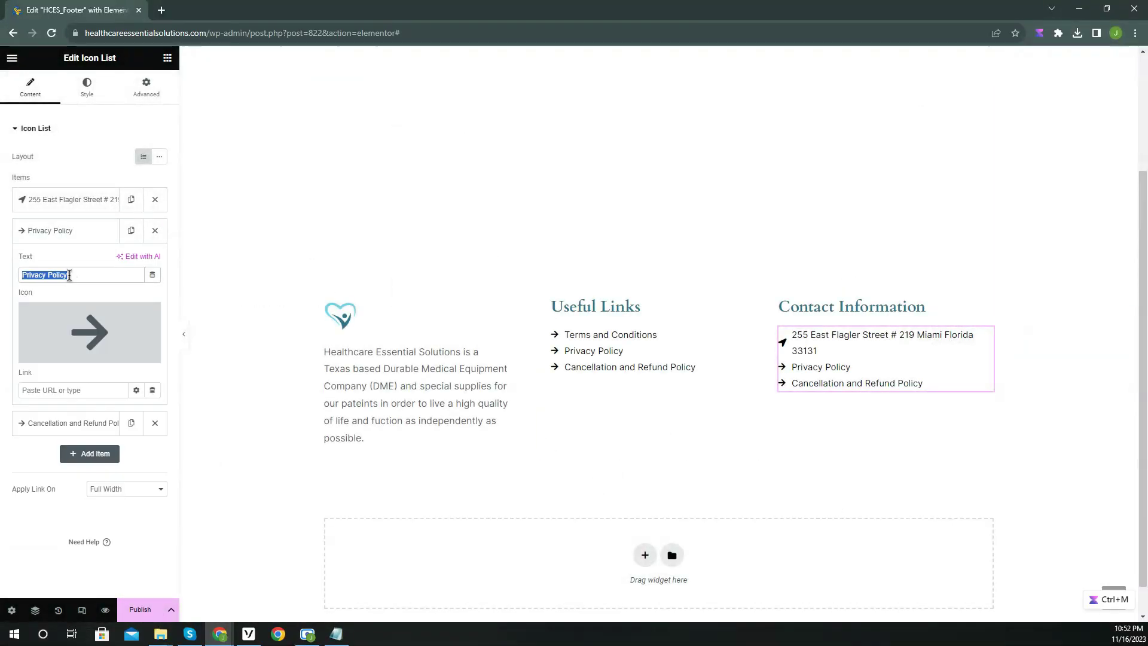
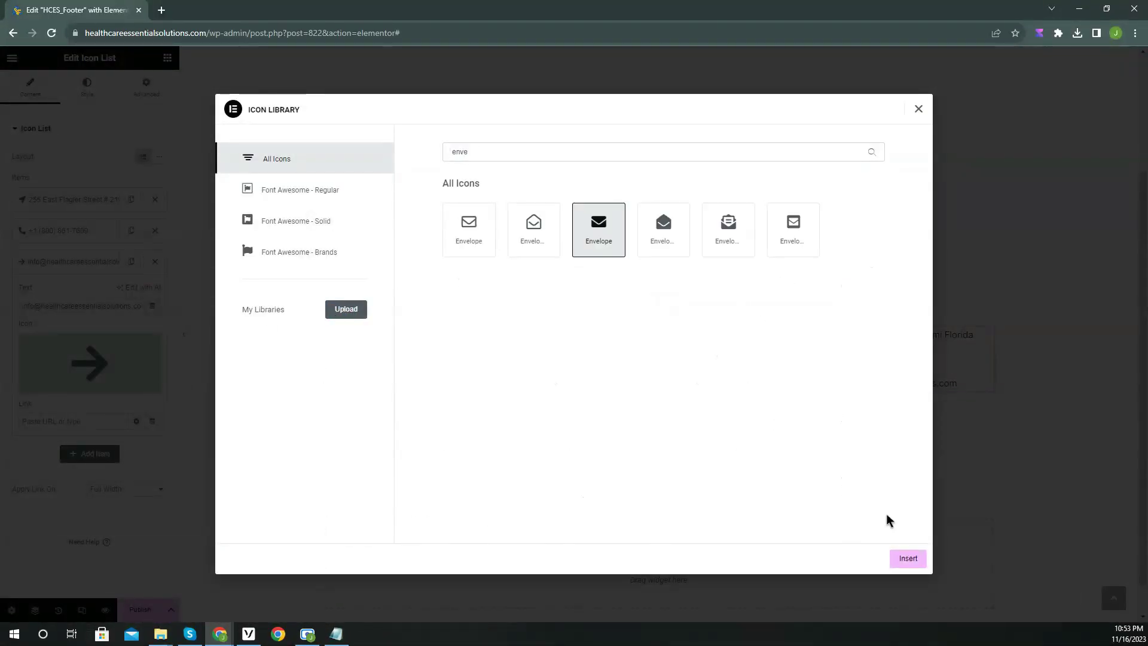
{"action": "left_click", "coordinate": [907, 556]}
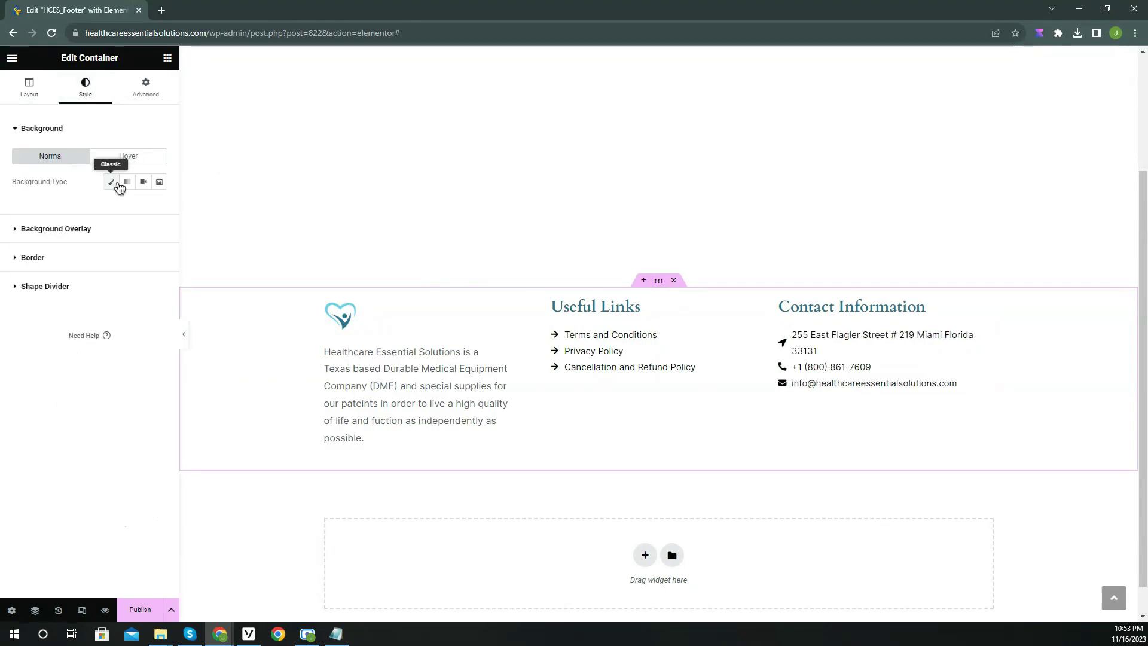
Give the footer a solid light-blue background colour.
{"action": "left_click", "coordinate": [111, 182]}
{"action": "left_click", "coordinate": [159, 205]}
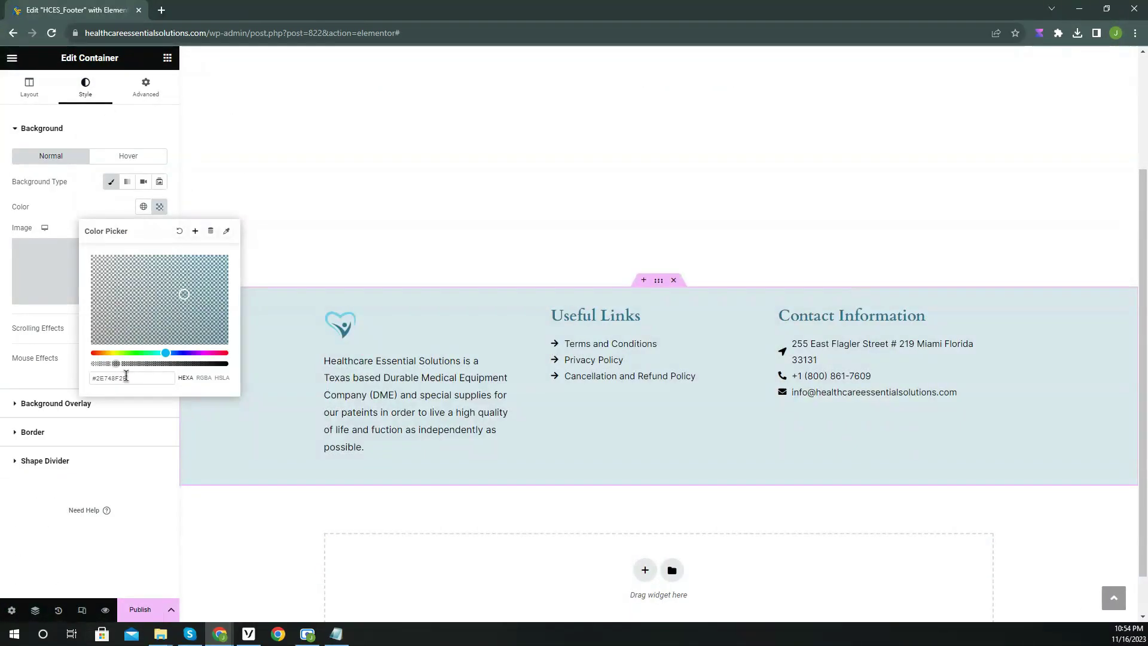
{"action": "left_click", "coordinate": [587, 535]}
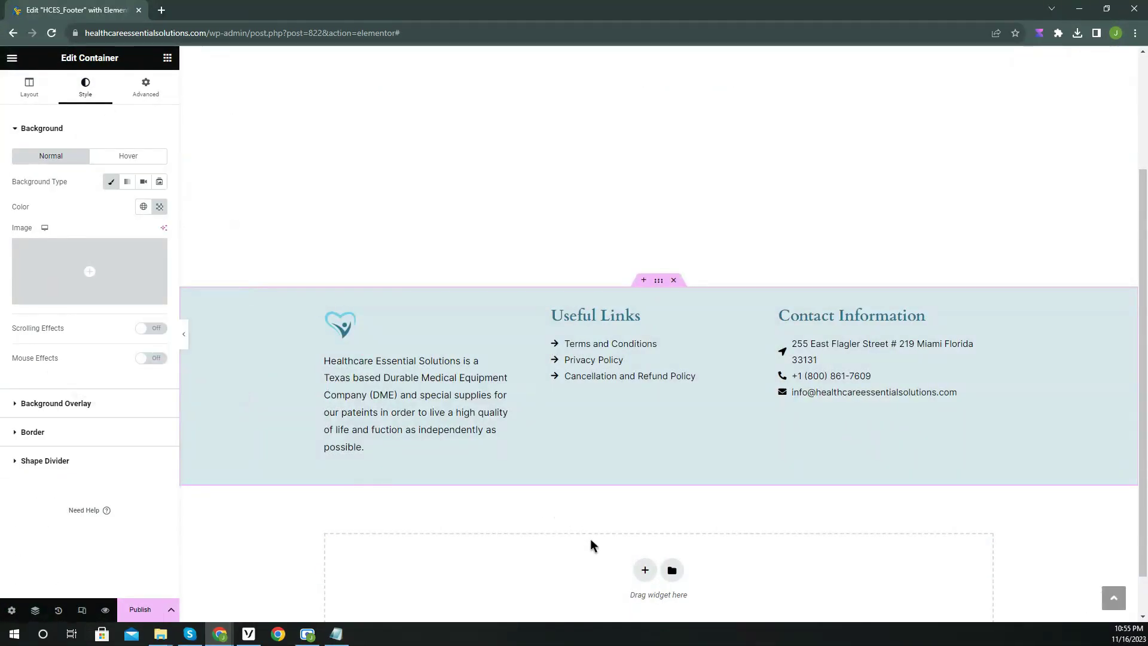
{"action": "left_click", "coordinate": [645, 571]}
{"action": "scroll", "coordinate": [640, 570], "scroll_direction": "down", "scroll_amount": 2}
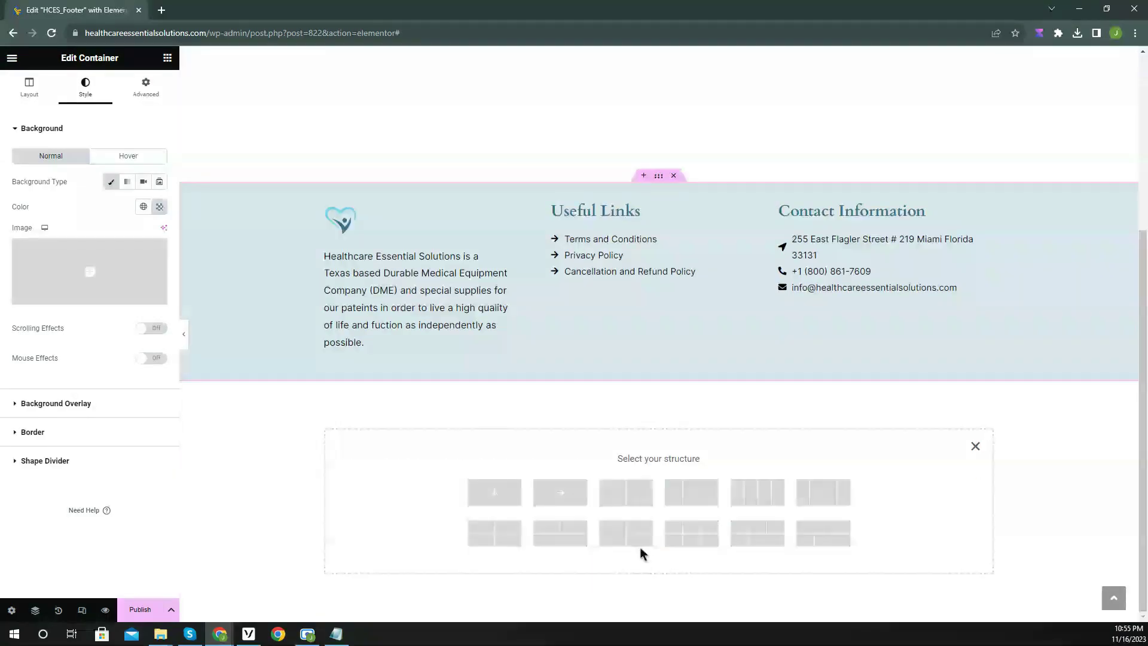
{"action": "left_click", "coordinate": [495, 492]}
{"action": "left_click", "coordinate": [168, 58]}
{"action": "left_click_drag", "start_coordinate": [50, 426], "coordinate": [598, 407]}
{"action": "left_click", "coordinate": [127, 327]}
{"action": "left_click", "coordinate": [103, 196]}
{"action": "key", "text": "ctrl+a"}
{"action": "type", "text": "Made by Web Track"}
{"action": "left_click", "coordinate": [77, 252]}
{"action": "type", "text": "https://webtracktech.com/"}
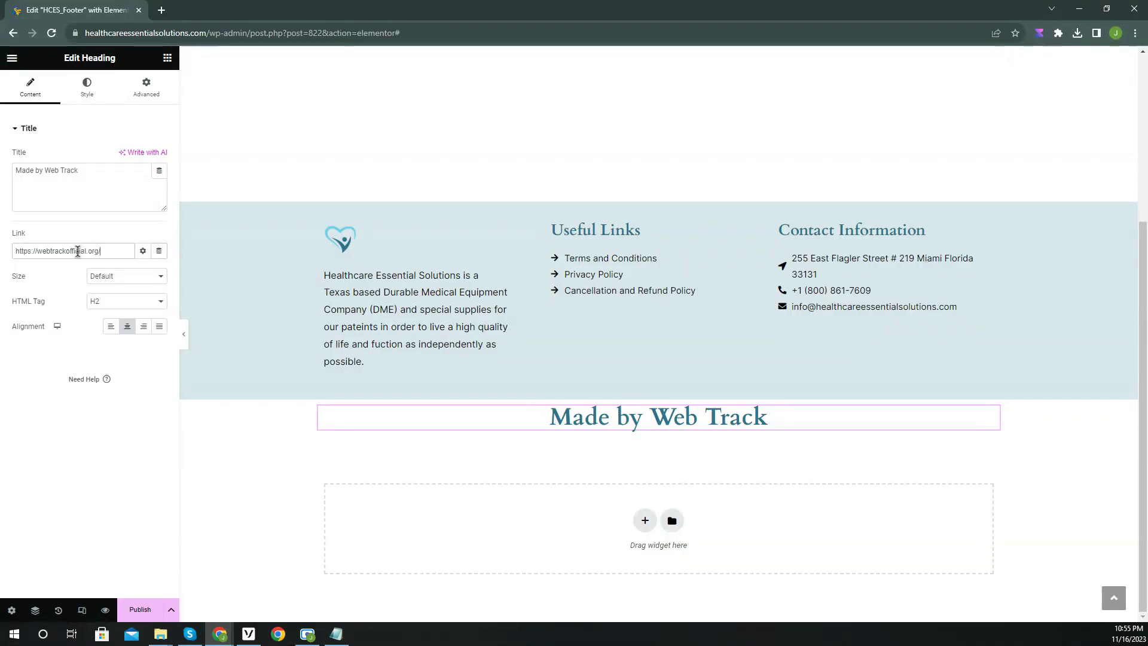
Style the credit heading with the small text font in semi-bold.
{"action": "left_click", "coordinate": [86, 87]}
{"action": "left_click", "coordinate": [143, 182]}
{"action": "left_click", "coordinate": [54, 263]}
{"action": "left_click", "coordinate": [159, 182]}
Paste the footer's light-blue colour as the credit row's solid background.
{"action": "left_click", "coordinate": [122, 300]}
{"action": "left_click", "coordinate": [658, 407]}
{"action": "left_click", "coordinate": [86, 90]}
{"action": "left_click", "coordinate": [111, 182]}
{"action": "left_click", "coordinate": [159, 206]}
{"action": "right_click", "coordinate": [110, 377]}
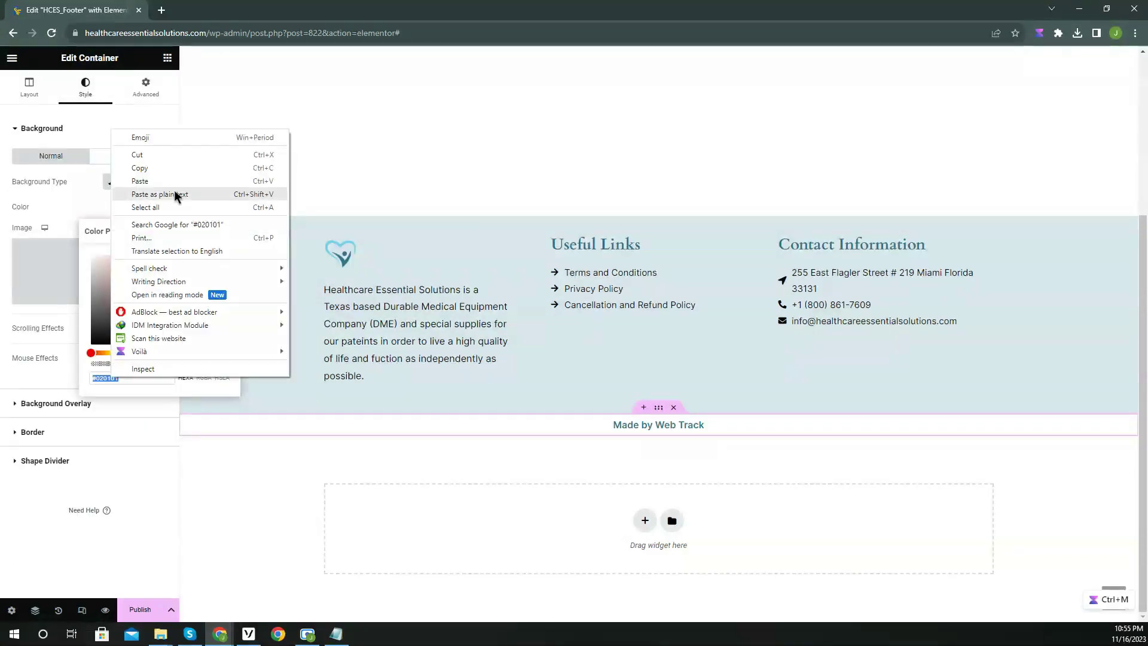
{"action": "left_click", "coordinate": [143, 182]}
Give the credit row a 1 px solid top border in the global Primary colour.
{"action": "left_click", "coordinate": [33, 431]}
{"action": "left_click", "coordinate": [128, 238]}
{"action": "left_click", "coordinate": [120, 270]}
{"action": "left_click", "coordinate": [159, 277]}
{"action": "left_click", "coordinate": [40, 276]}
{"action": "left_click", "coordinate": [144, 311]}
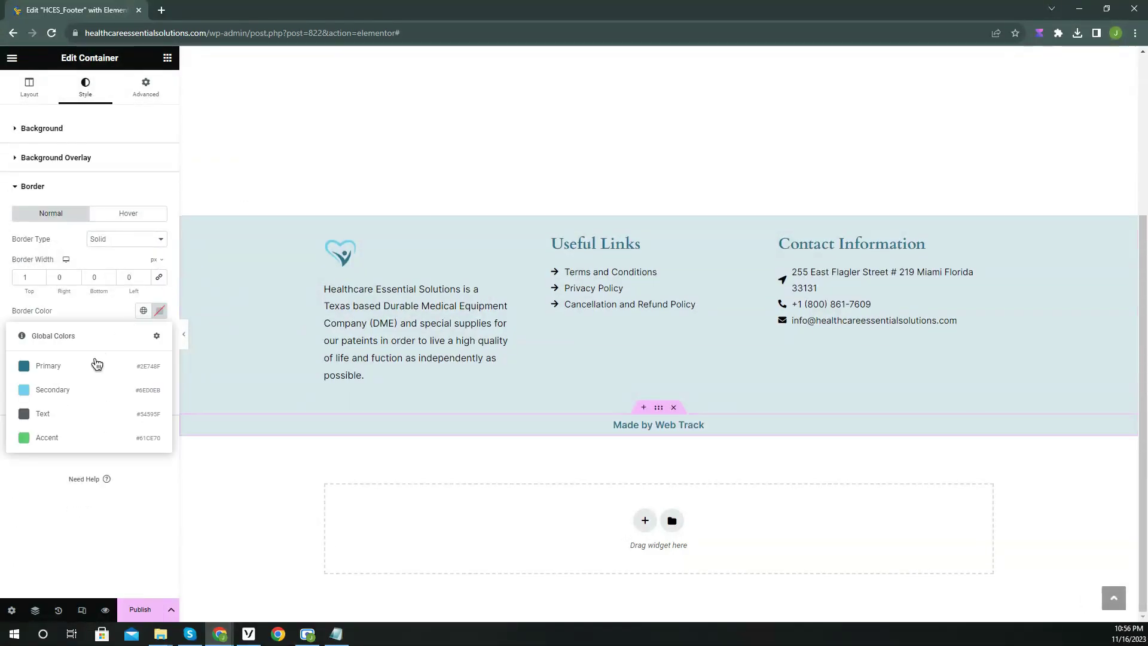
{"action": "left_click", "coordinate": [51, 365]}
{"action": "left_click", "coordinate": [184, 334]}
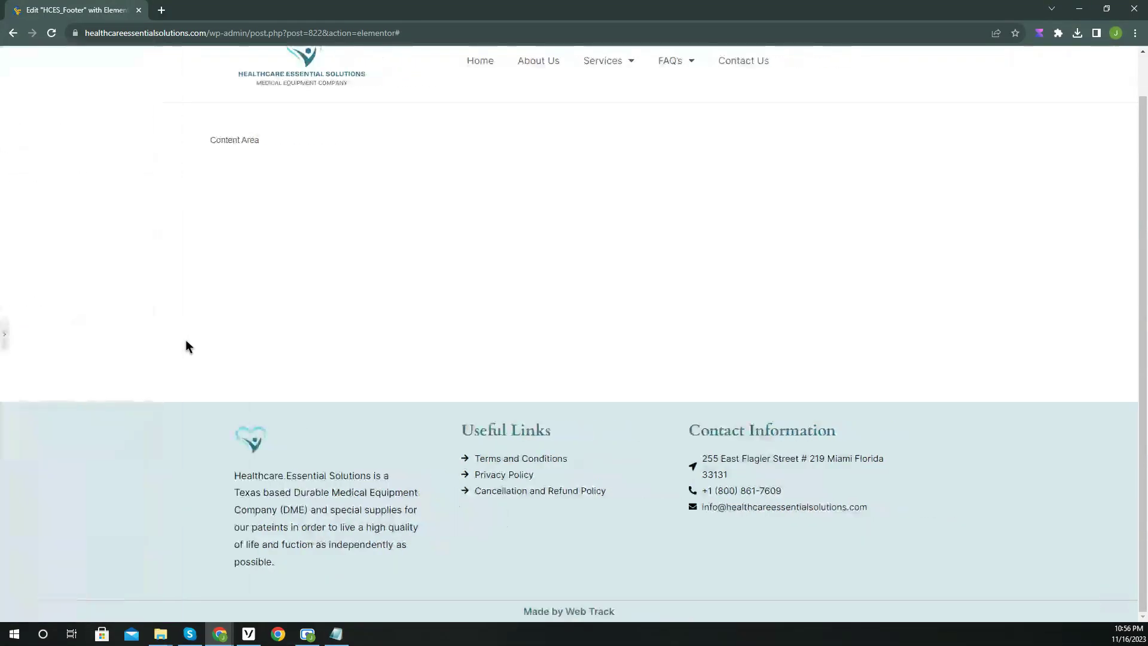
Switch the editor to the Mobile responsive preview.
{"action": "left_click", "coordinate": [13, 342]}
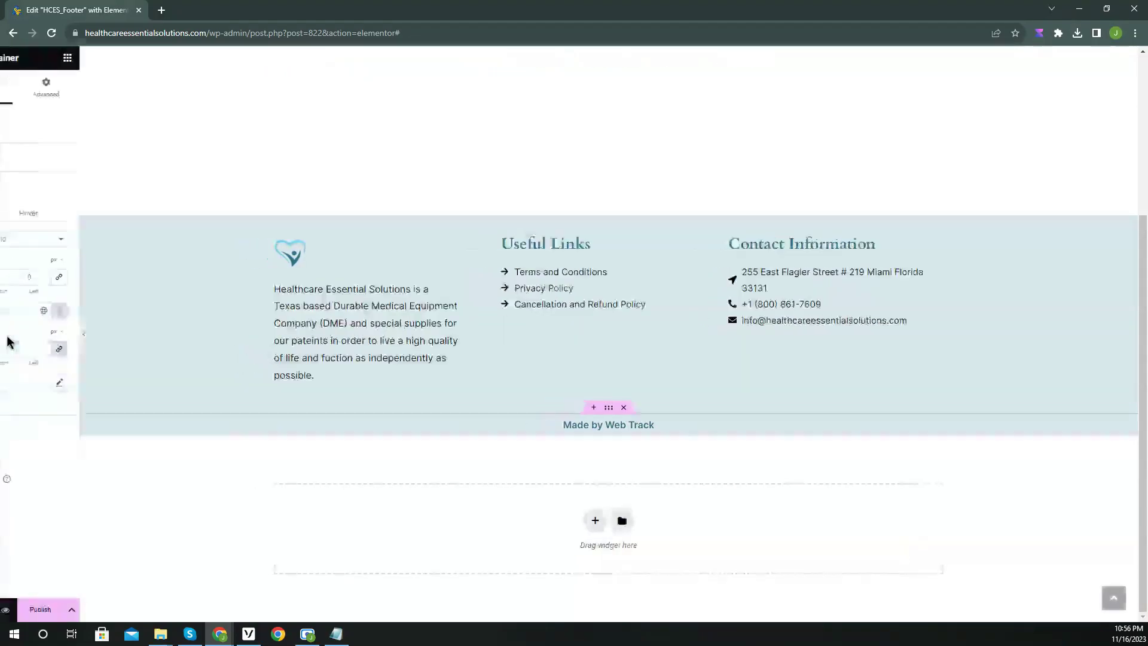
{"action": "left_click", "coordinate": [83, 607]}
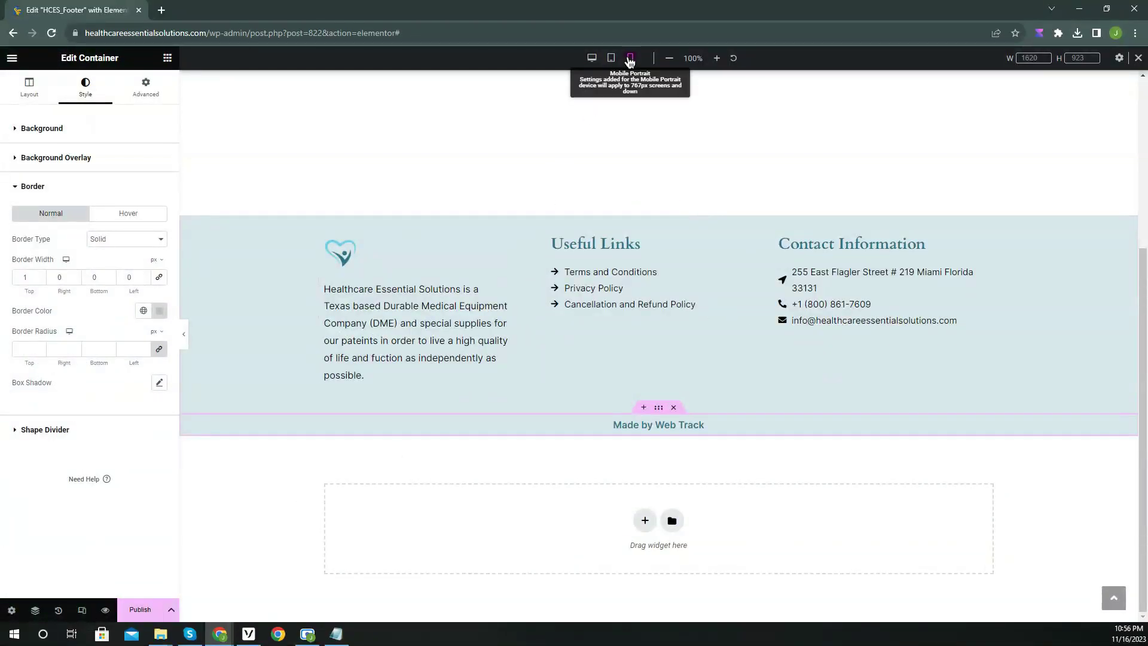
{"action": "left_click", "coordinate": [630, 58]}
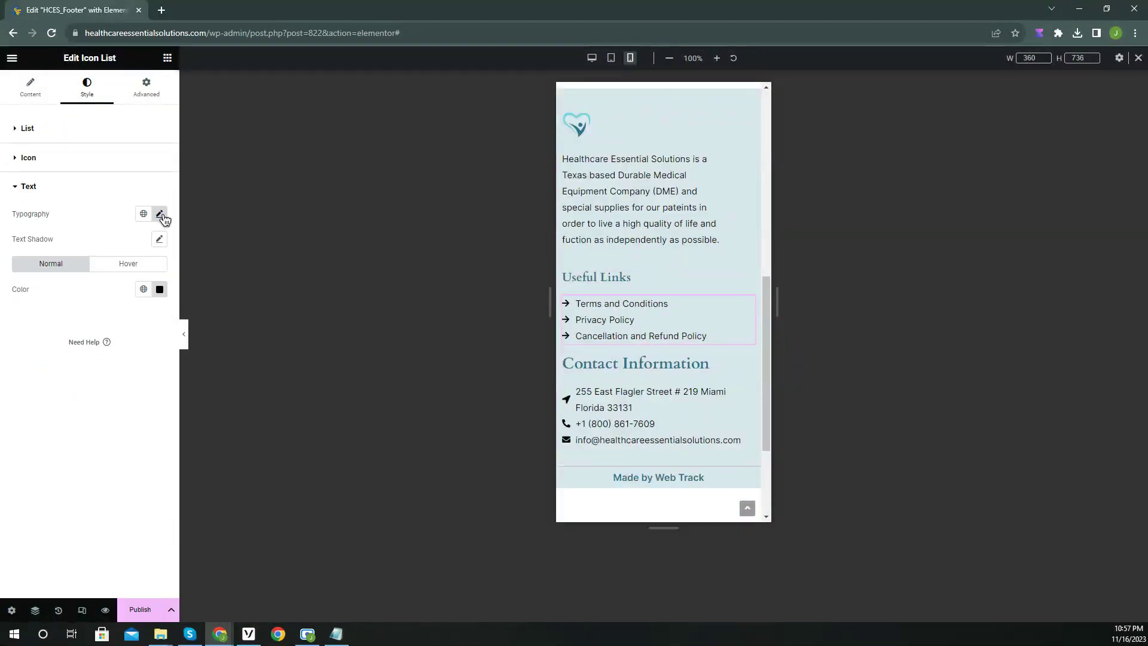
For mobile, set the Useful Links text size to 12 and shrink both lists' icon sizes.
{"action": "left_click", "coordinate": [161, 215]}
{"action": "left_click", "coordinate": [138, 307]}
{"action": "type", "text": "12"}
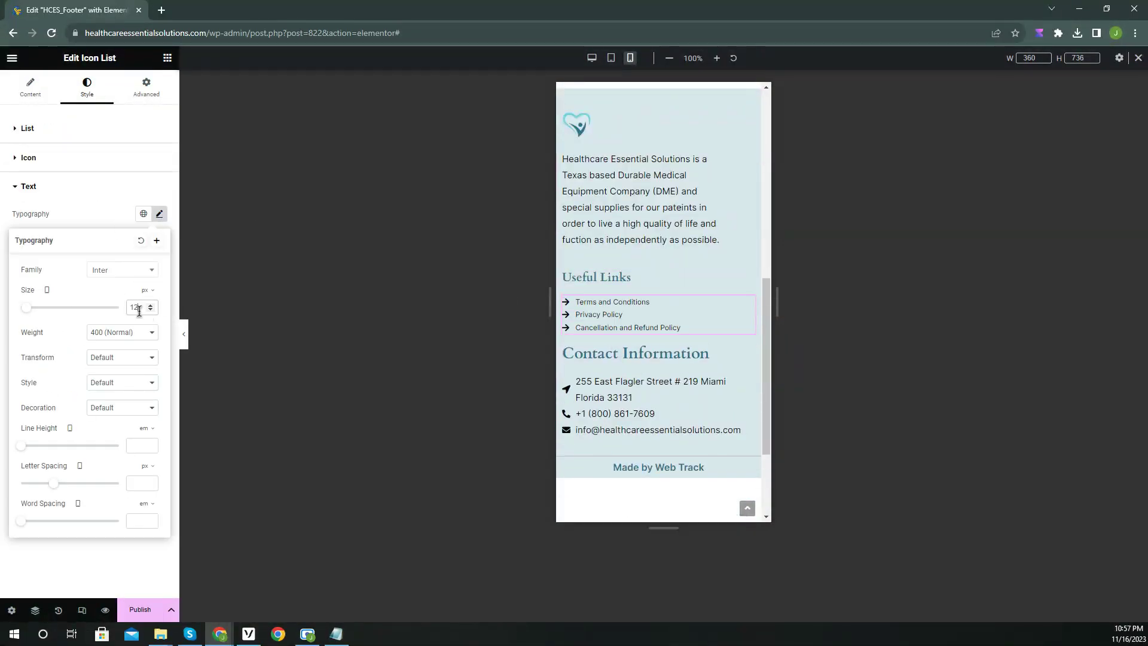
{"action": "left_click", "coordinate": [29, 157]}
{"action": "left_click", "coordinate": [141, 257]}
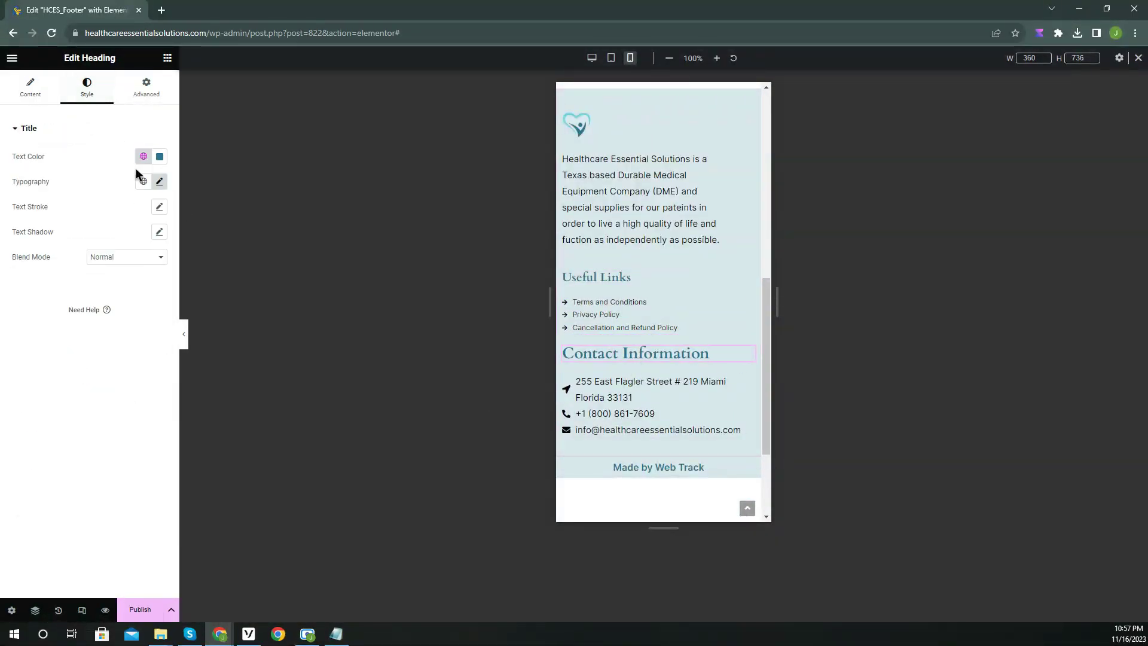
{"action": "left_click", "coordinate": [159, 182]}
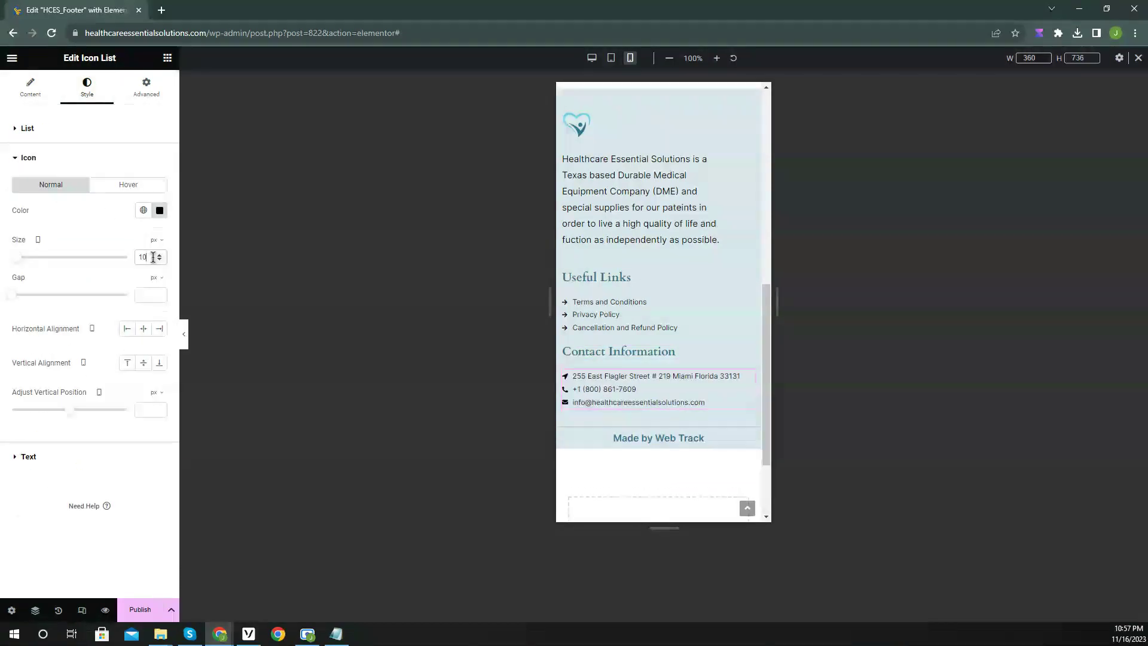
{"action": "left_click", "coordinate": [183, 334]}
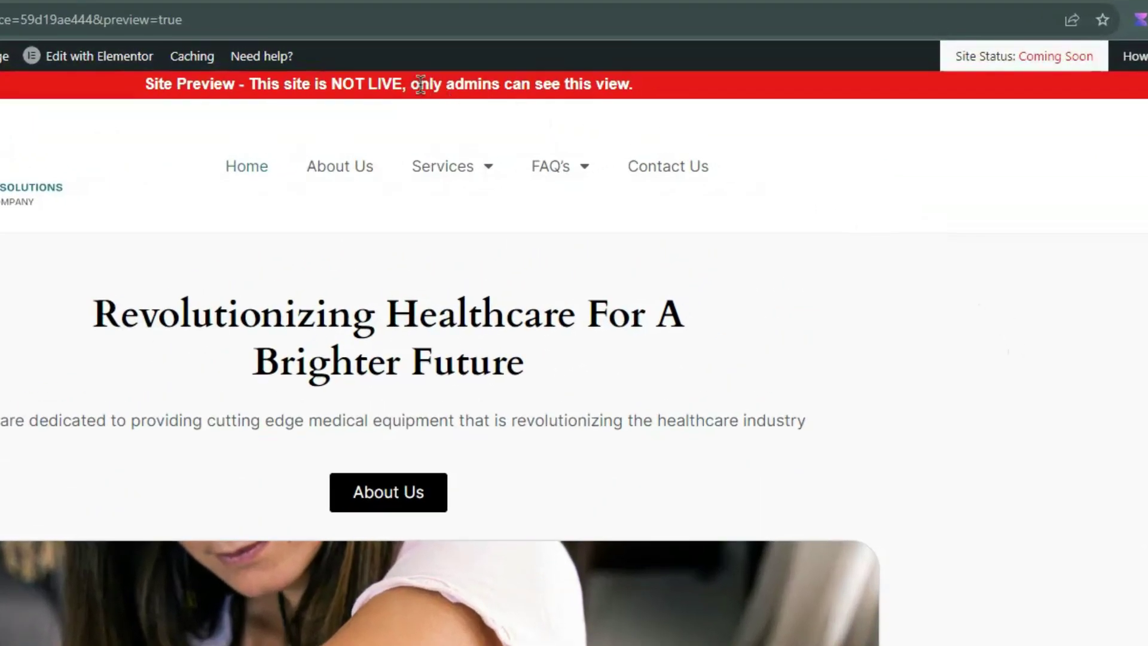
Toggle off the HostGator Coming soon page from the Site Status settings.
{"action": "left_click", "coordinate": [1073, 63]}
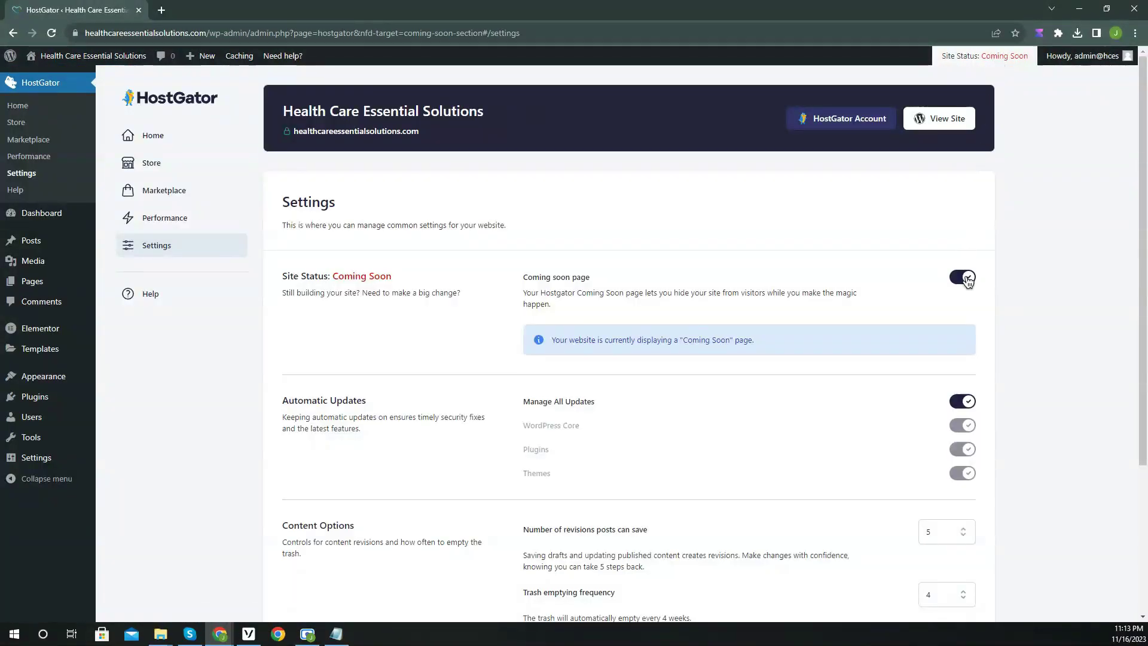
{"action": "left_click", "coordinate": [965, 278]}
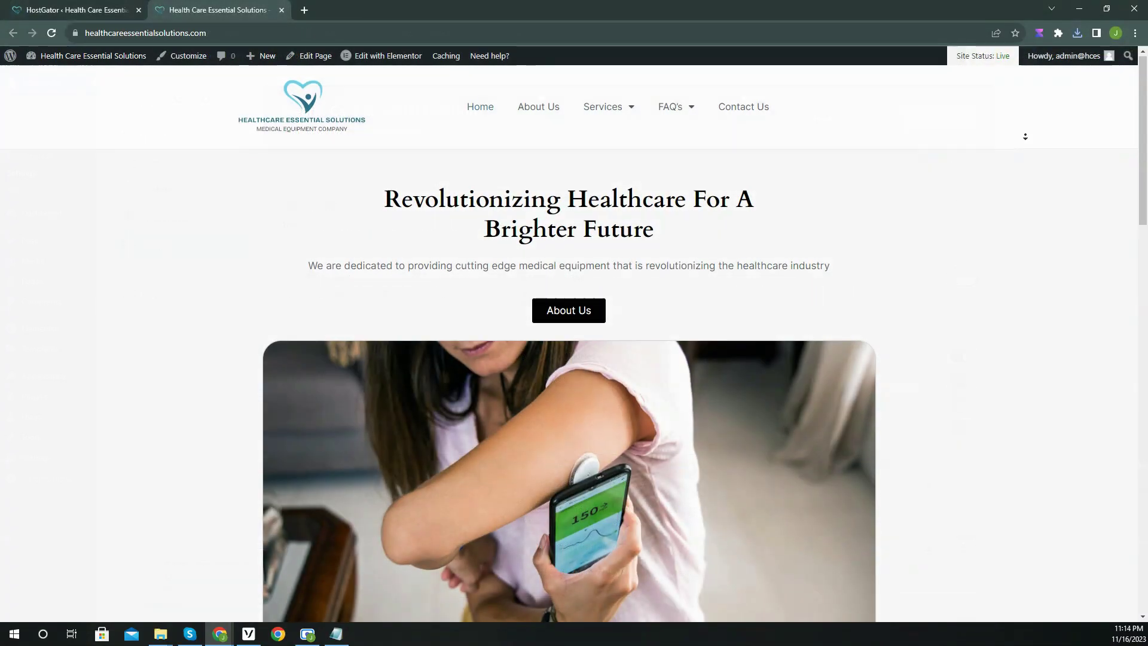
Scroll the live homepage down to the footer and its Made by Web Track credit.
{"action": "scroll", "coordinate": [1027, 145], "scroll_direction": "down", "scroll_amount": 2}
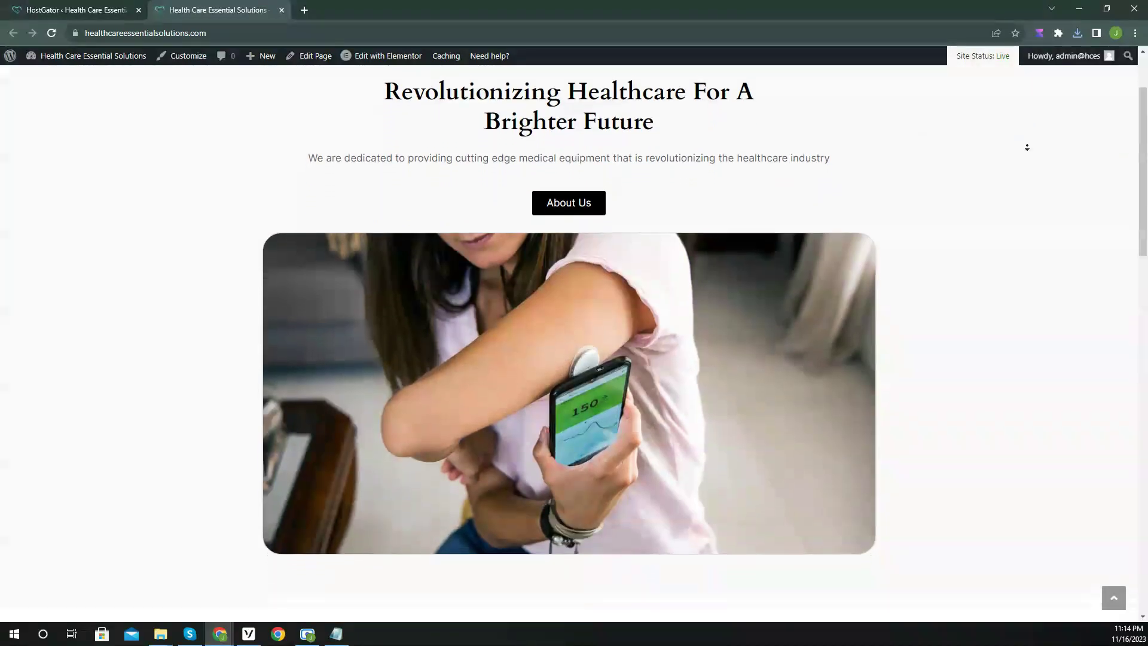
{"action": "scroll", "coordinate": [1026, 149], "scroll_direction": "down", "scroll_amount": 4}
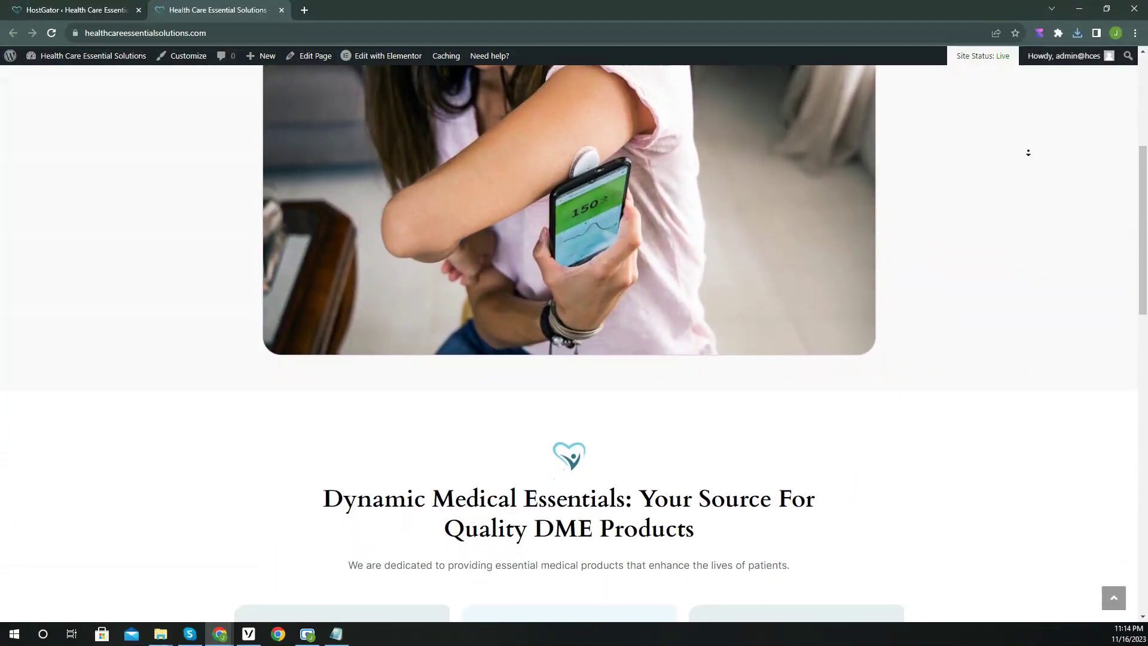
{"action": "scroll", "coordinate": [1029, 154], "scroll_direction": "down", "scroll_amount": 5}
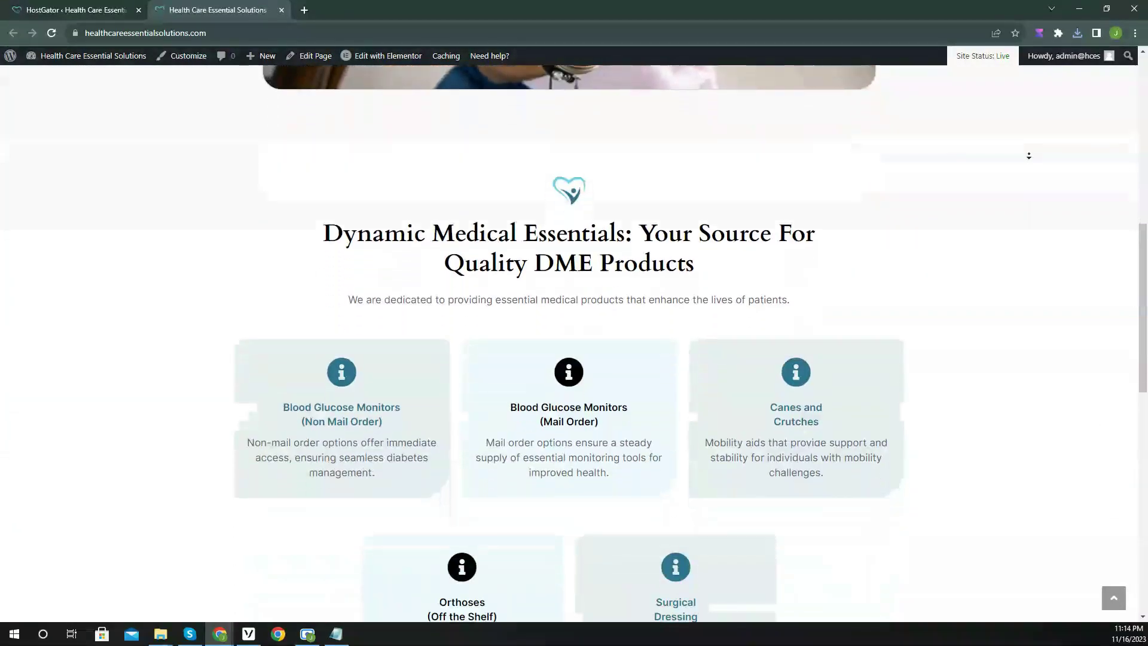
{"action": "scroll", "coordinate": [1028, 155], "scroll_direction": "down", "scroll_amount": 5}
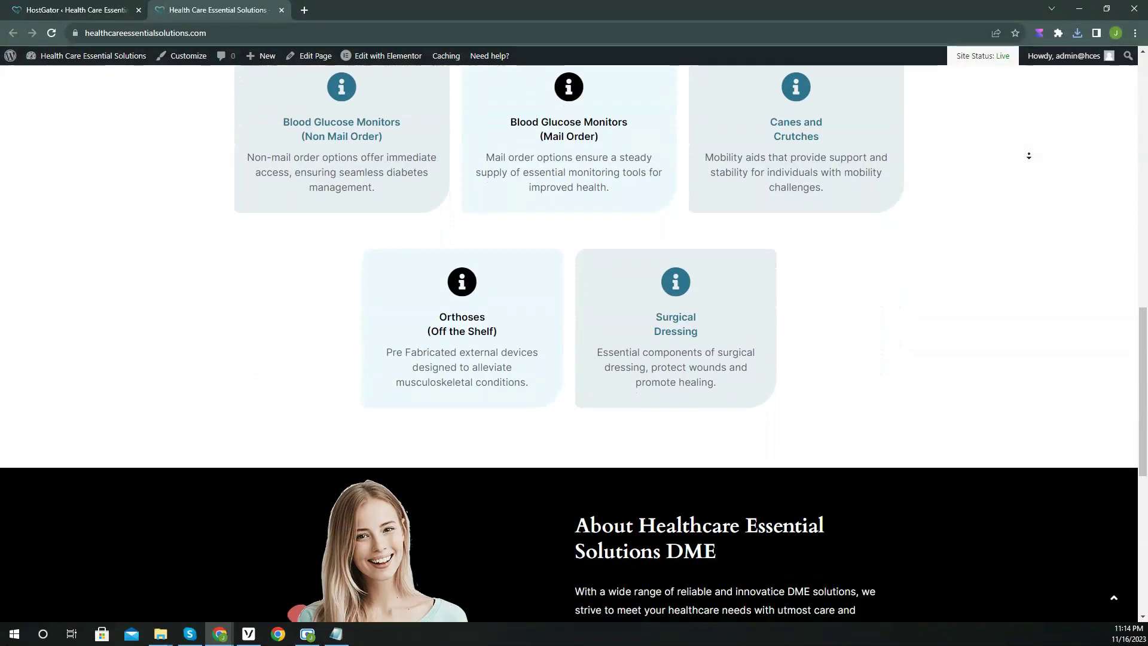
{"action": "scroll", "coordinate": [1028, 156], "scroll_direction": "down", "scroll_amount": 5}
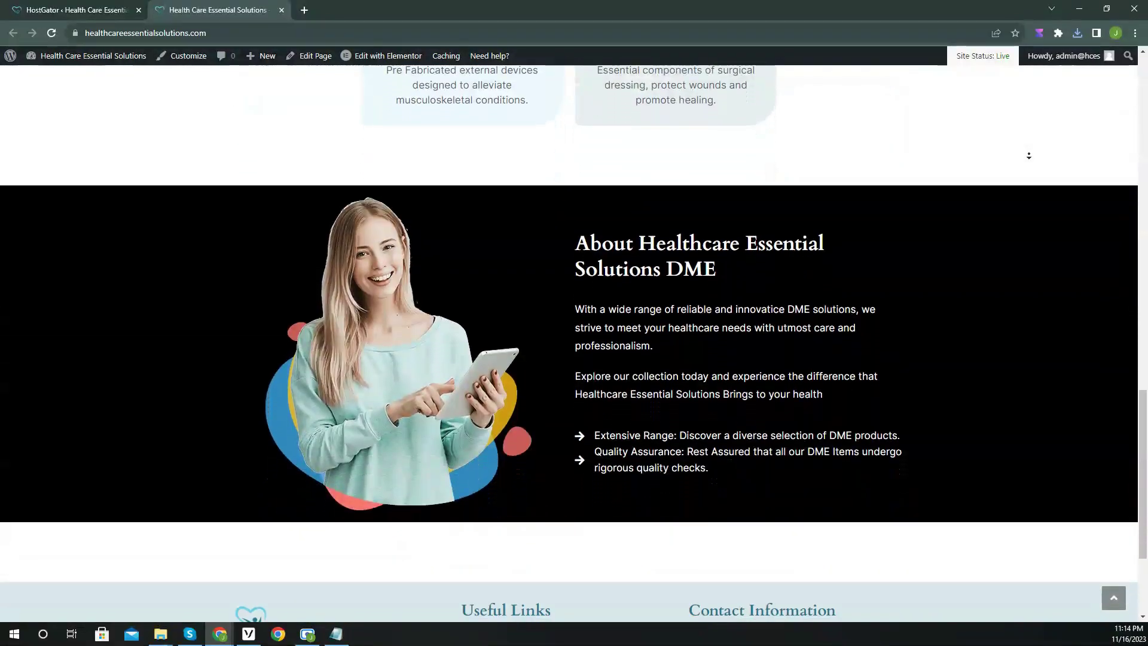
{"action": "scroll", "coordinate": [1029, 155], "scroll_direction": "down", "scroll_amount": 2}
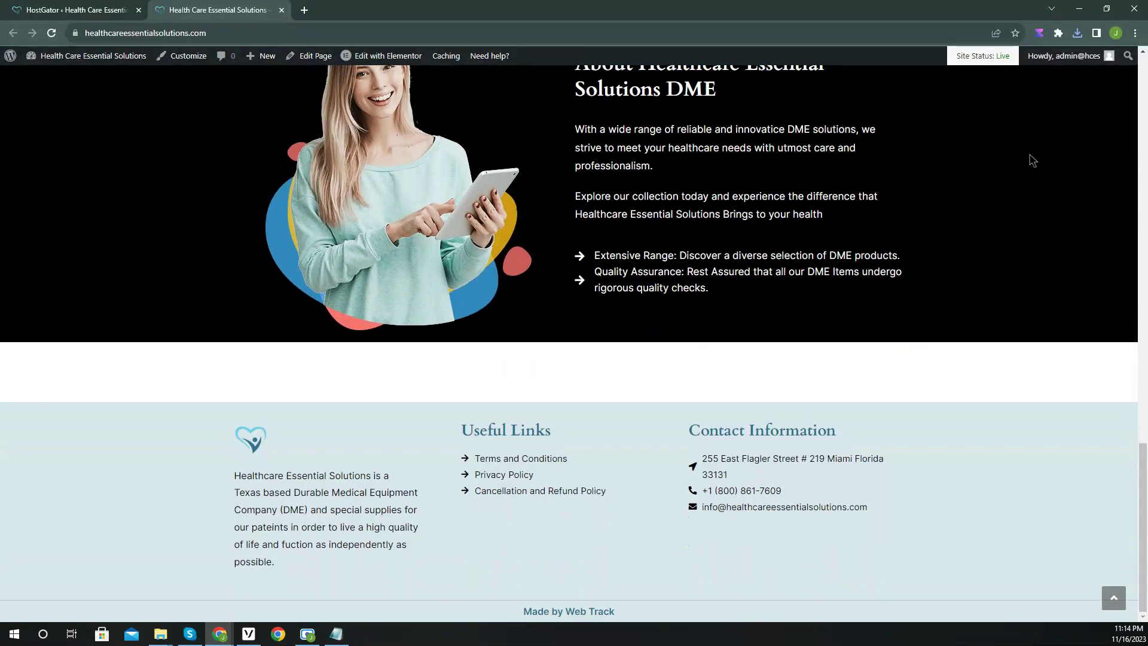